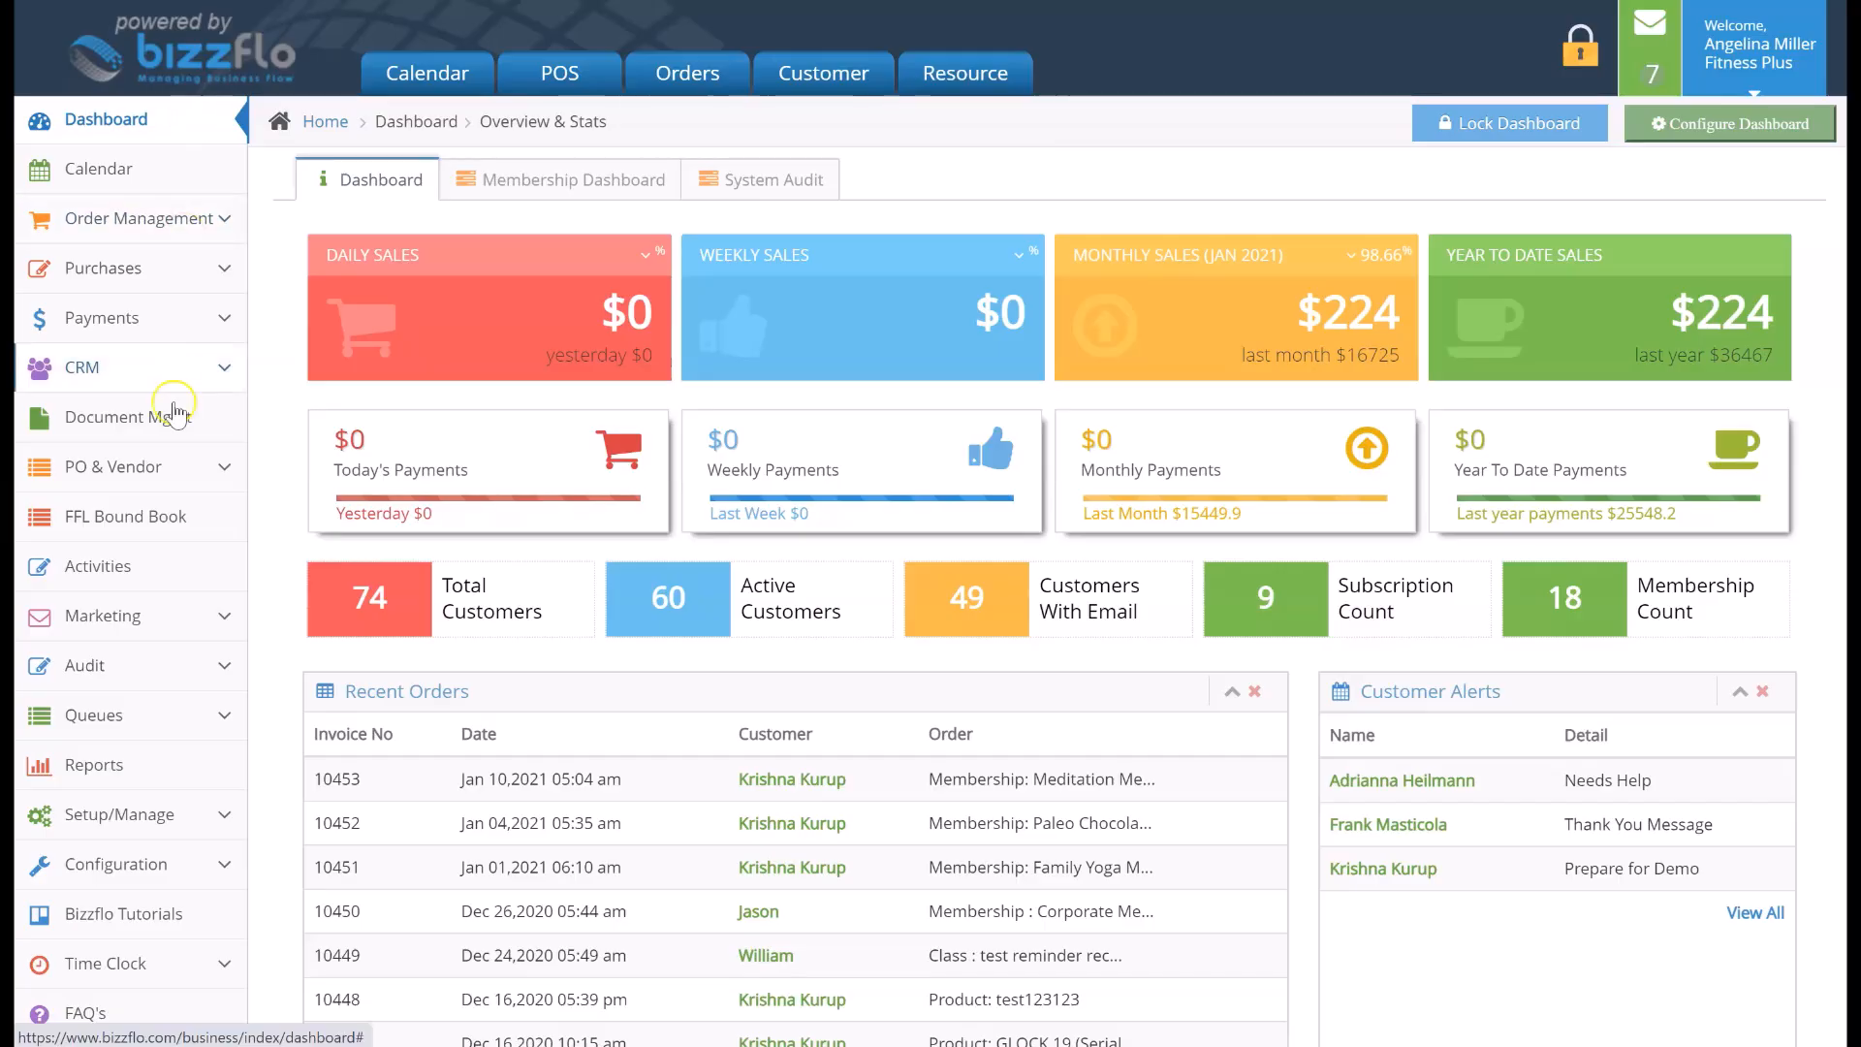
Open the Classes list under Setup/Manage
{"action": "left_click", "coordinate": [187, 817]}
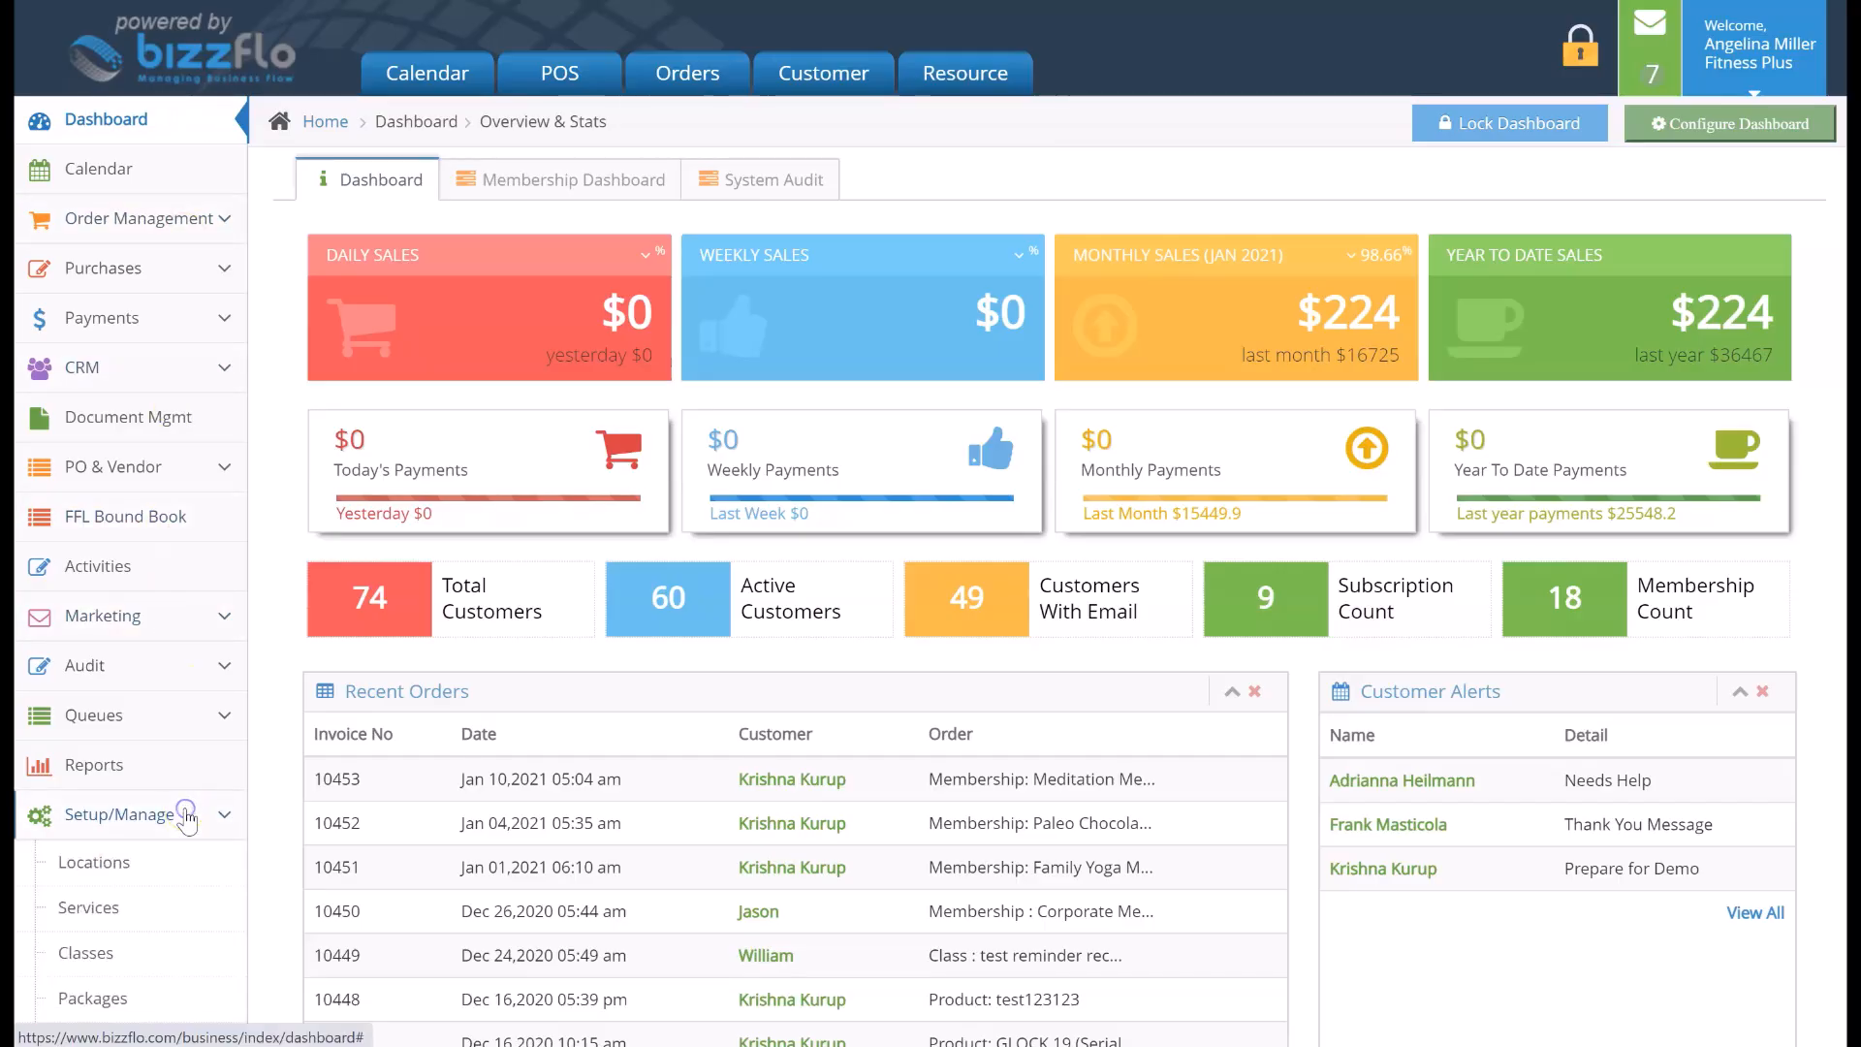
{"action": "scroll", "coordinate": [184, 817], "scroll_direction": "down", "scroll_amount": 2}
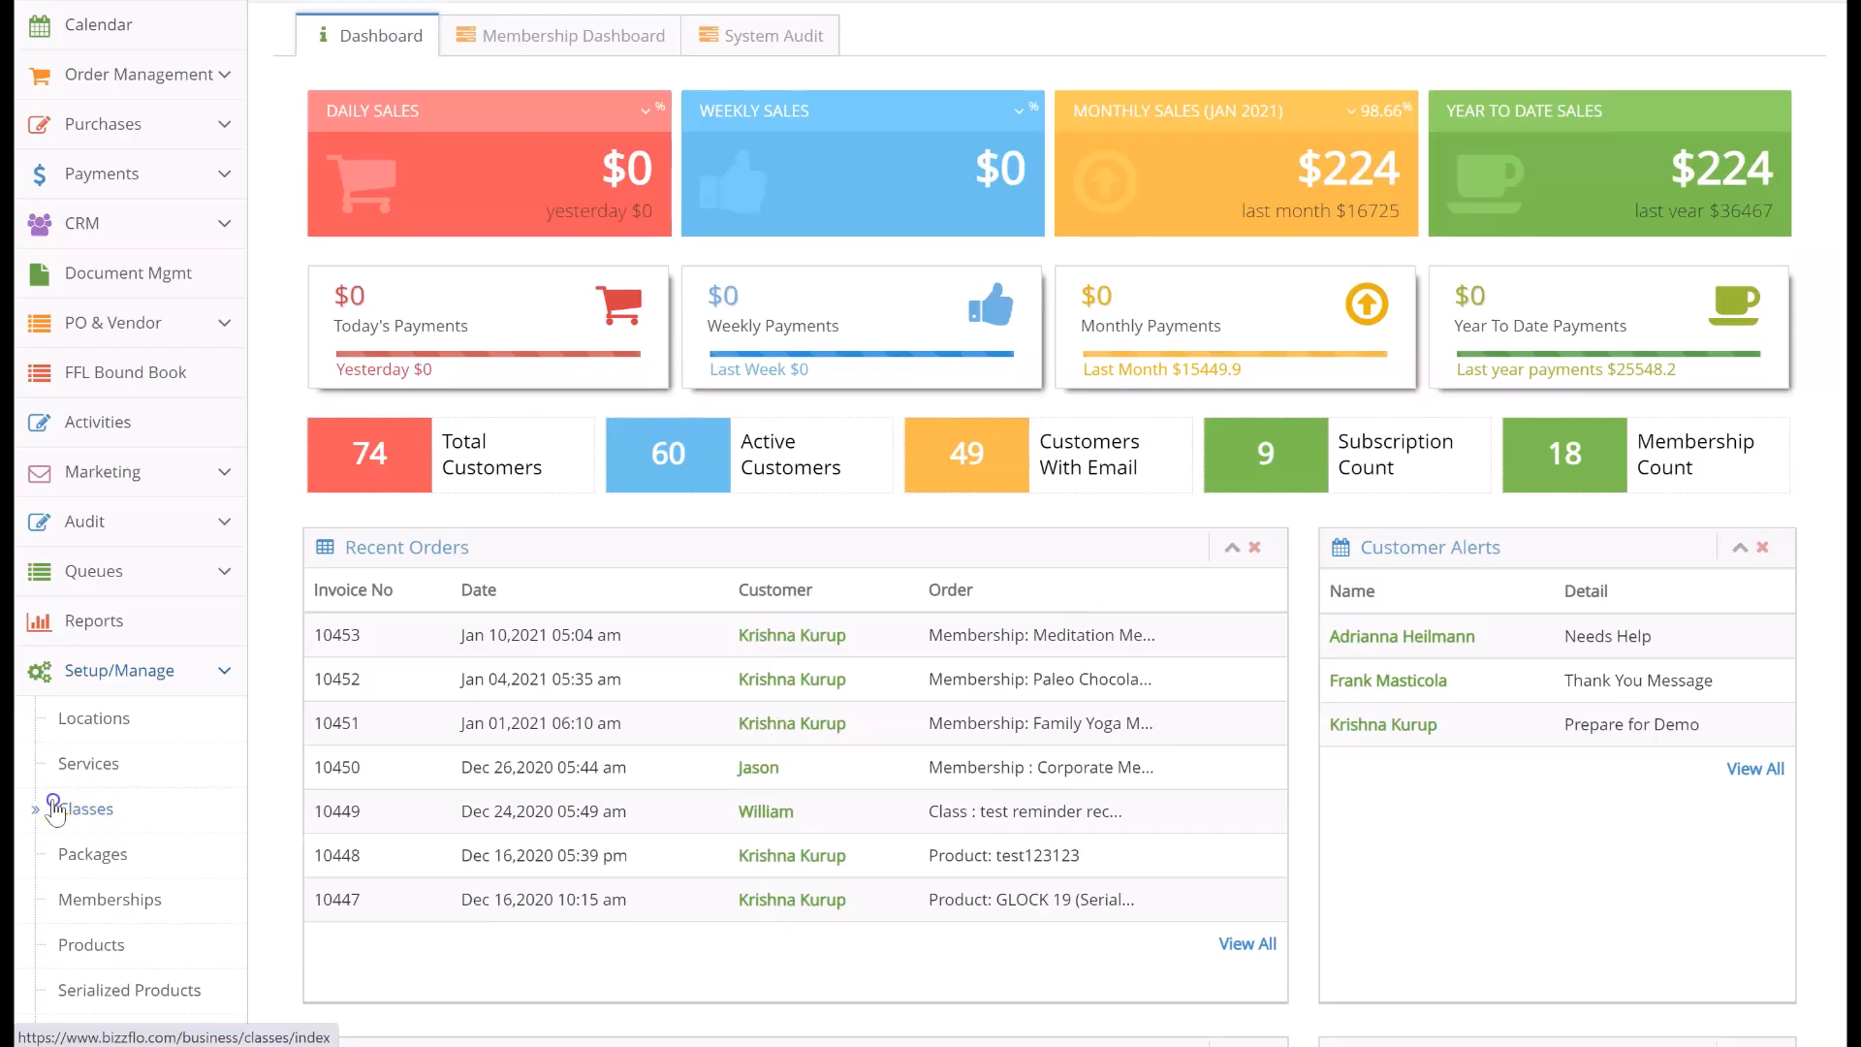
{"action": "left_click", "coordinate": [59, 808]}
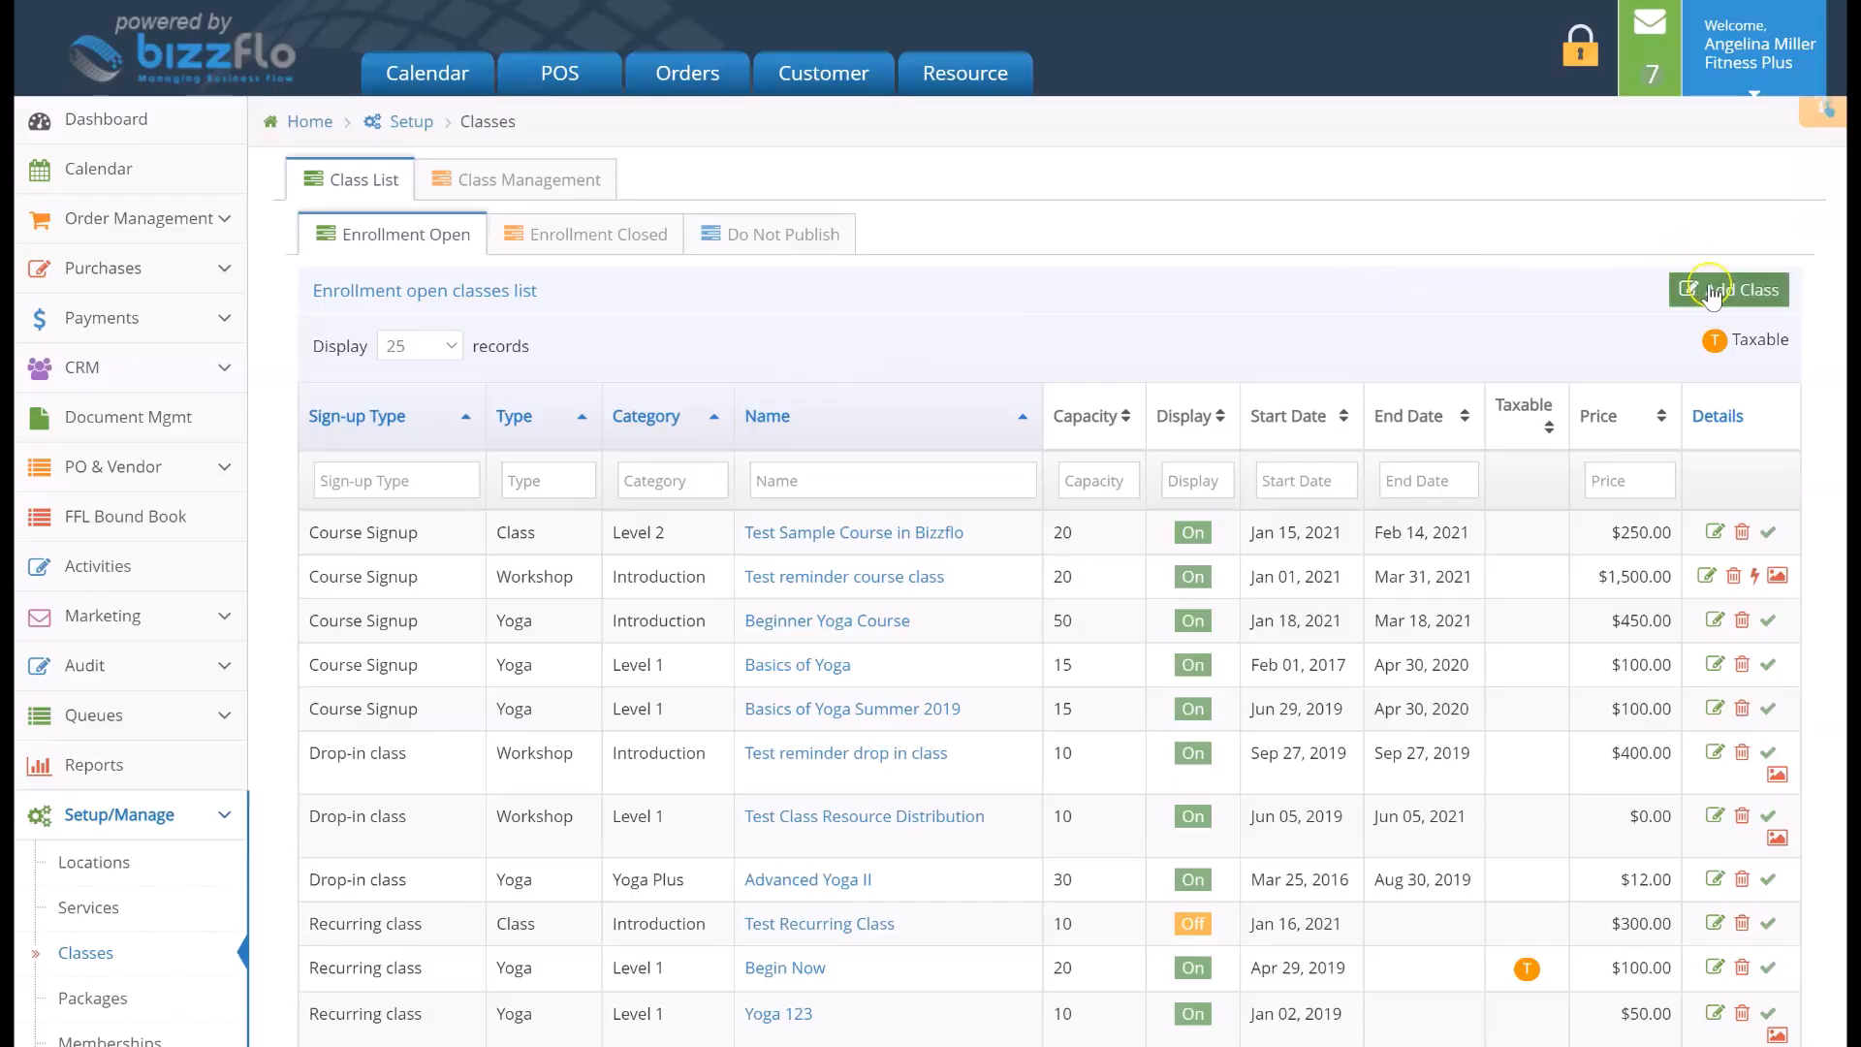
Start adding a new class of the Recurring or Ongoing Class type
{"action": "left_click", "coordinate": [1770, 299]}
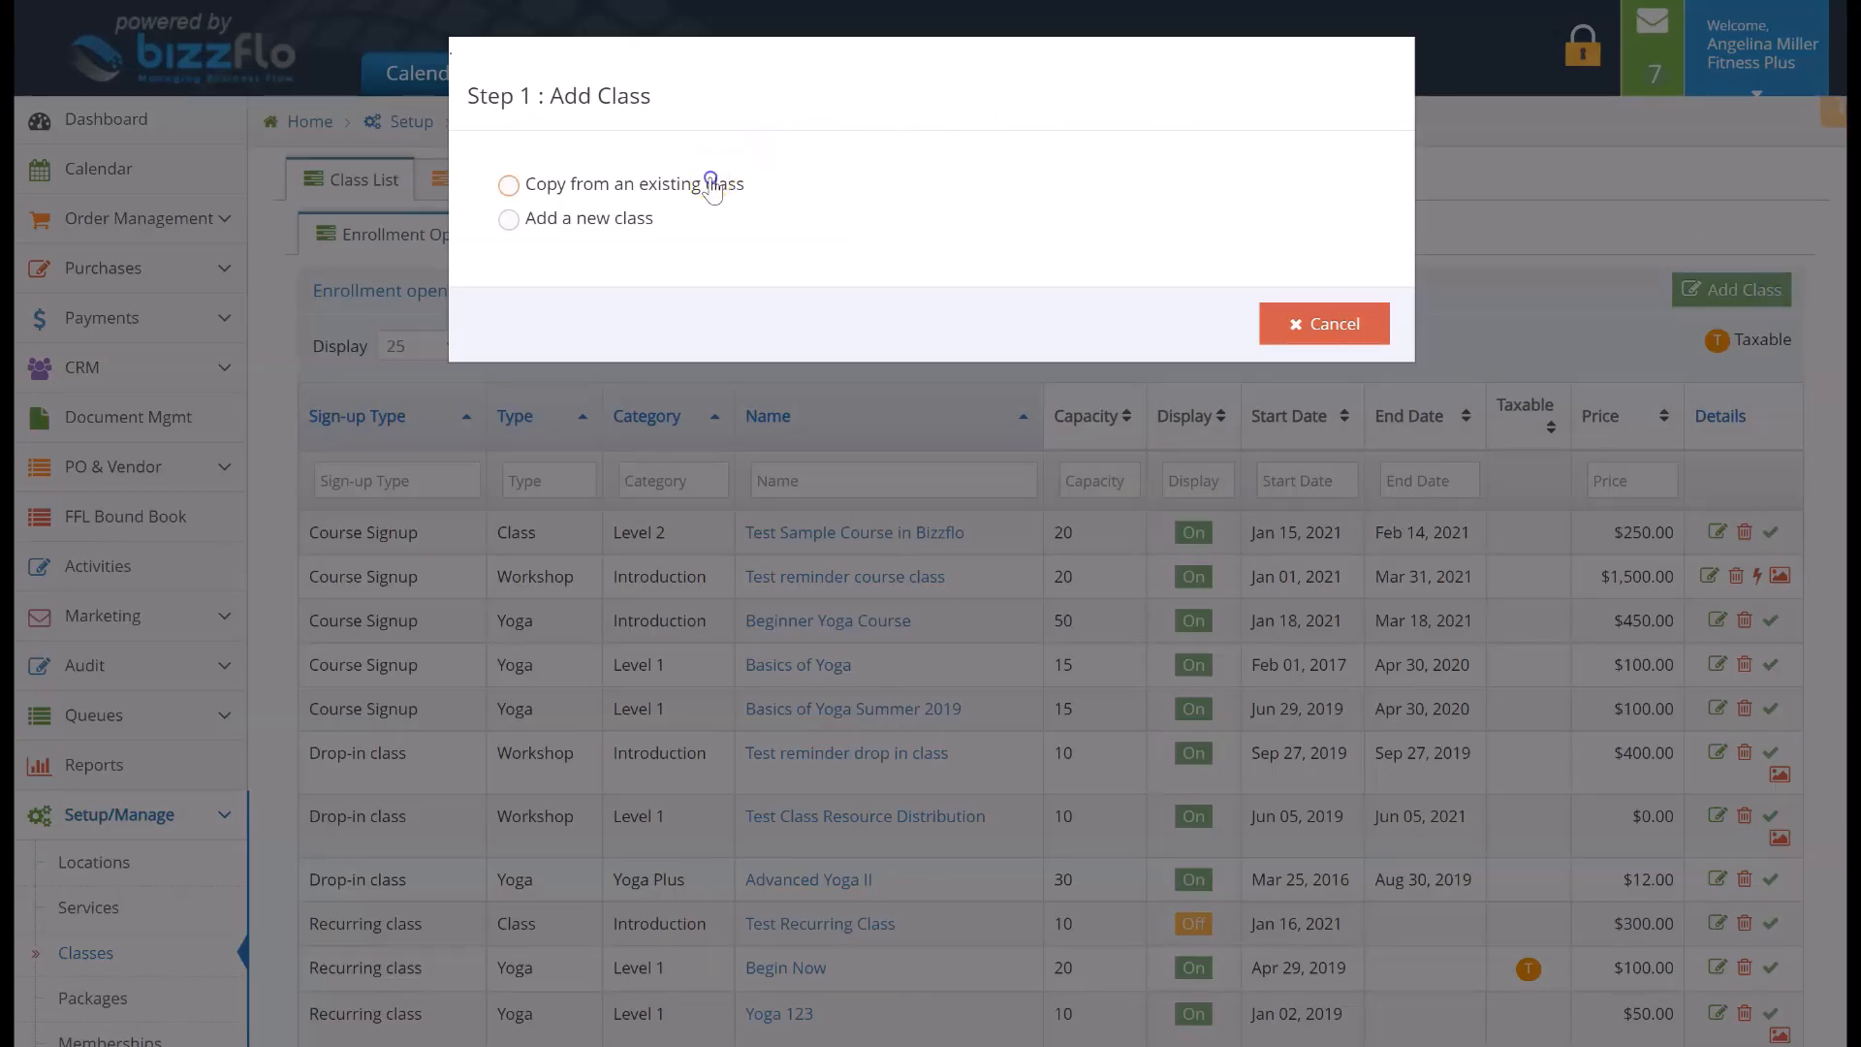
{"action": "left_click", "coordinate": [715, 184]}
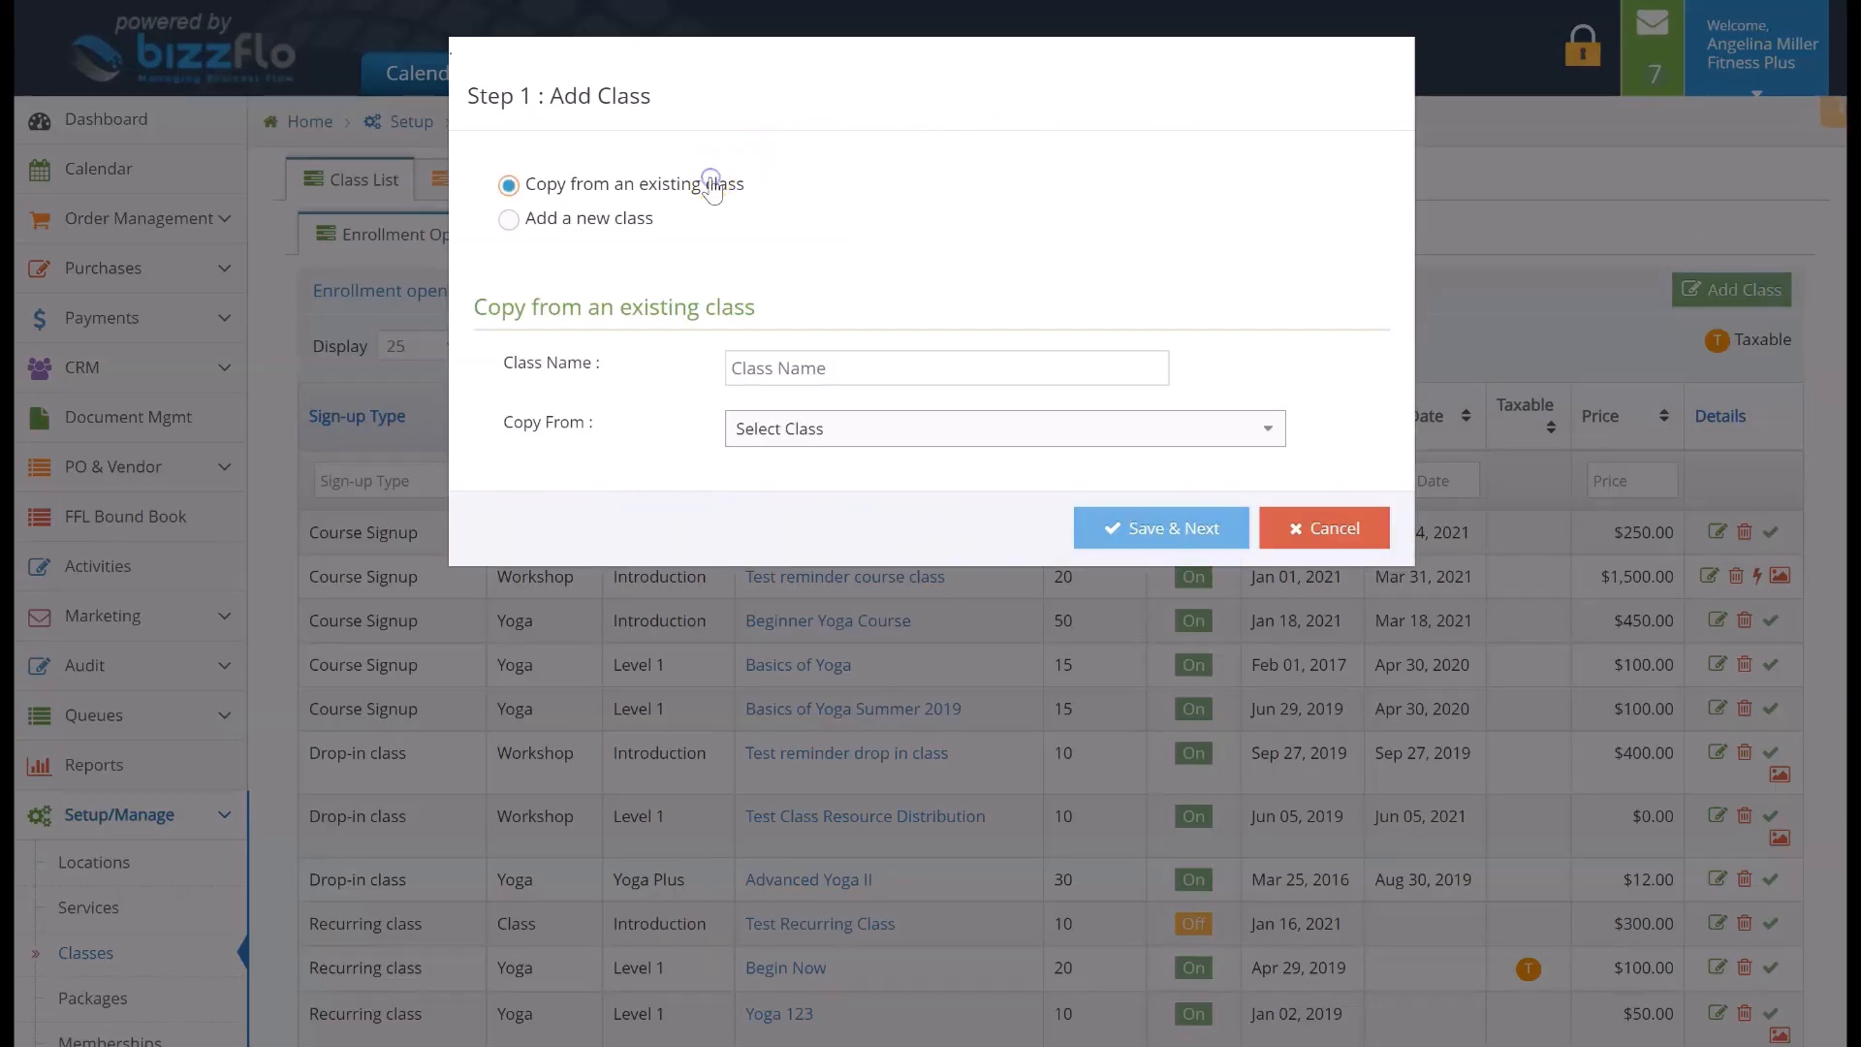
{"action": "left_click", "coordinate": [585, 219]}
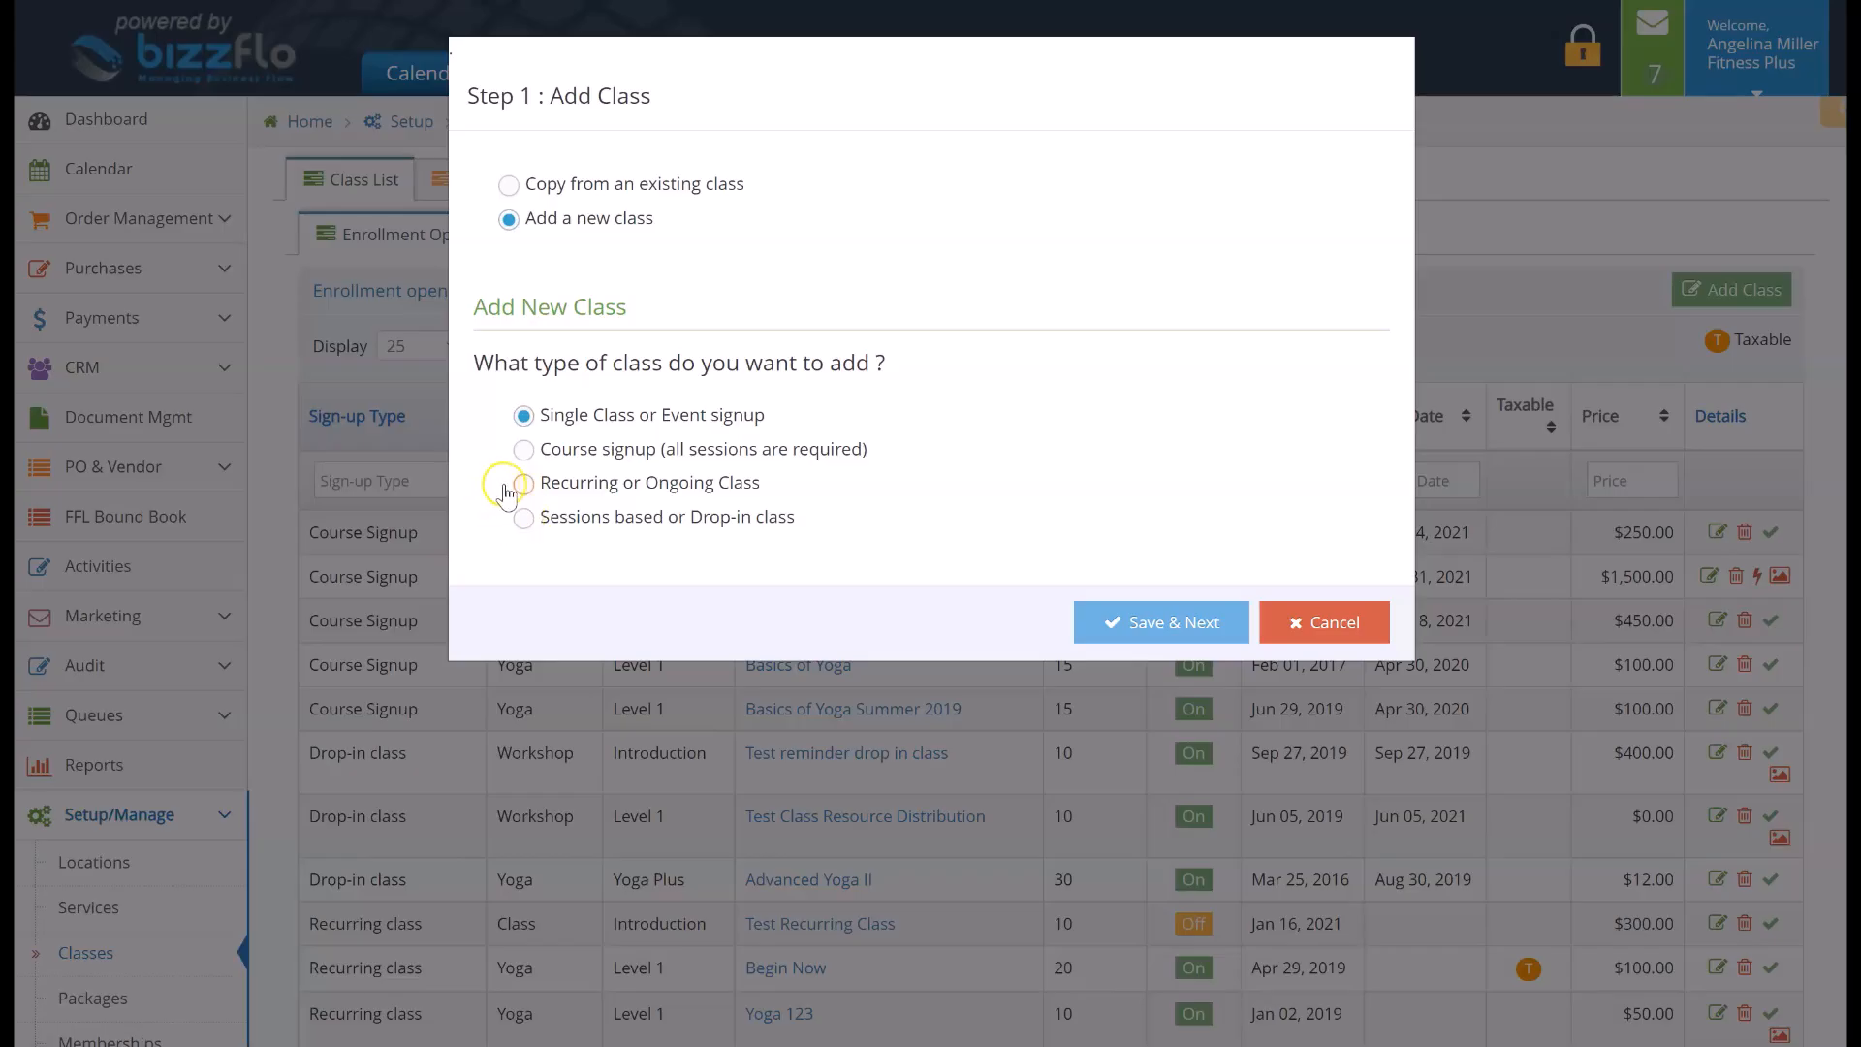
{"action": "left_click", "coordinate": [523, 487]}
{"action": "left_click", "coordinate": [1103, 635]}
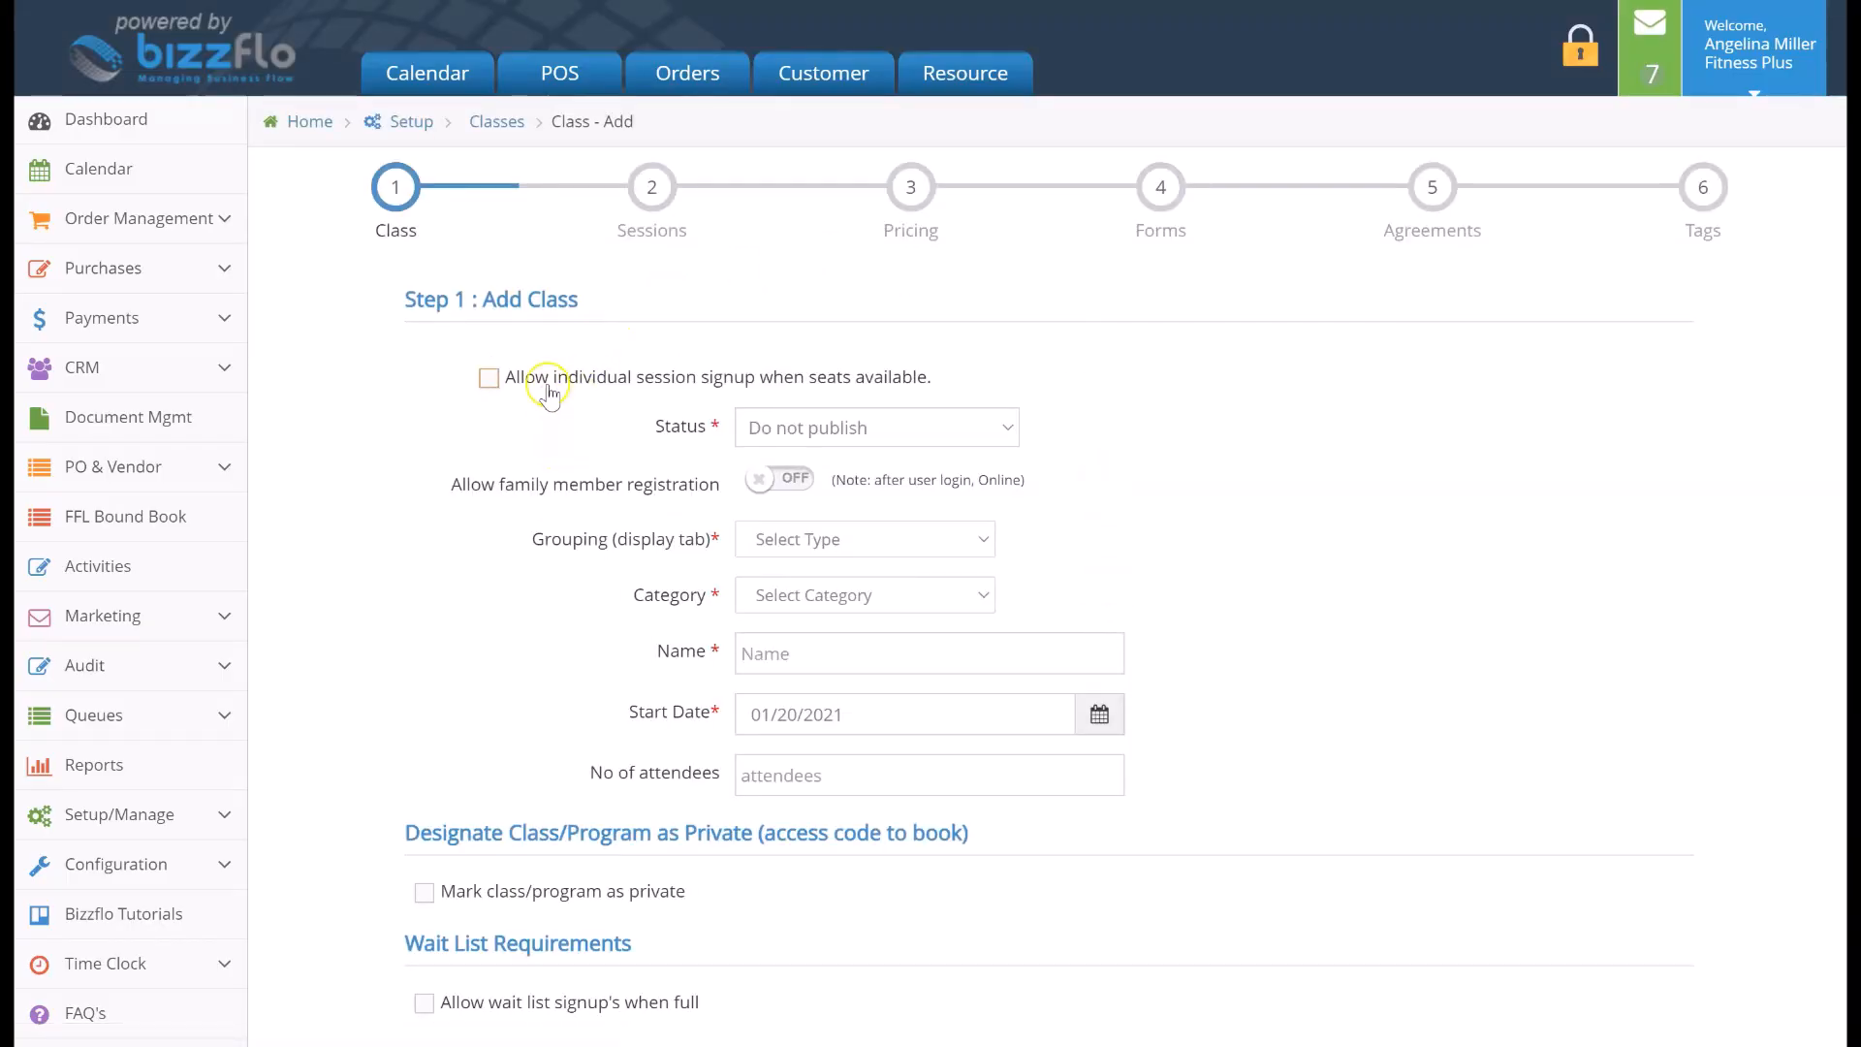
Allow individual session signup when seats are available and set the status to Enrollment Open
{"action": "left_click", "coordinate": [489, 378]}
{"action": "left_click", "coordinate": [963, 427]}
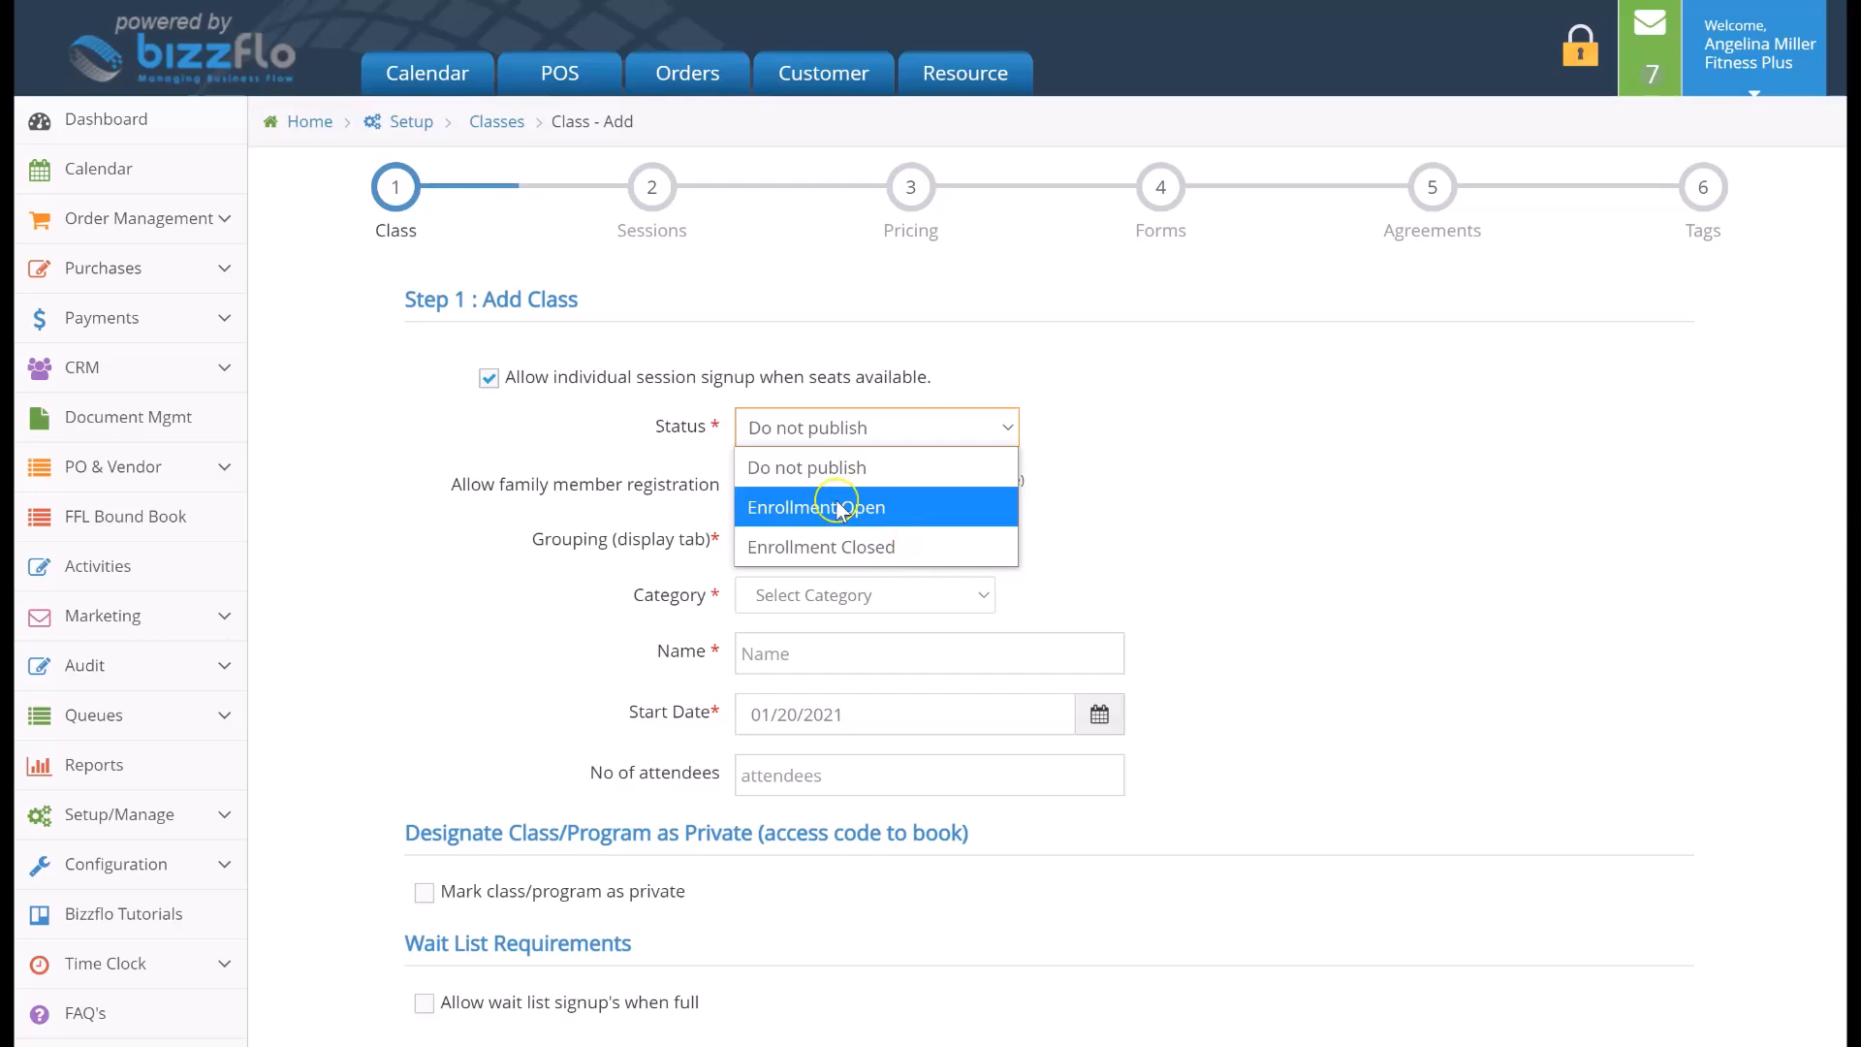
{"action": "left_click", "coordinate": [752, 505]}
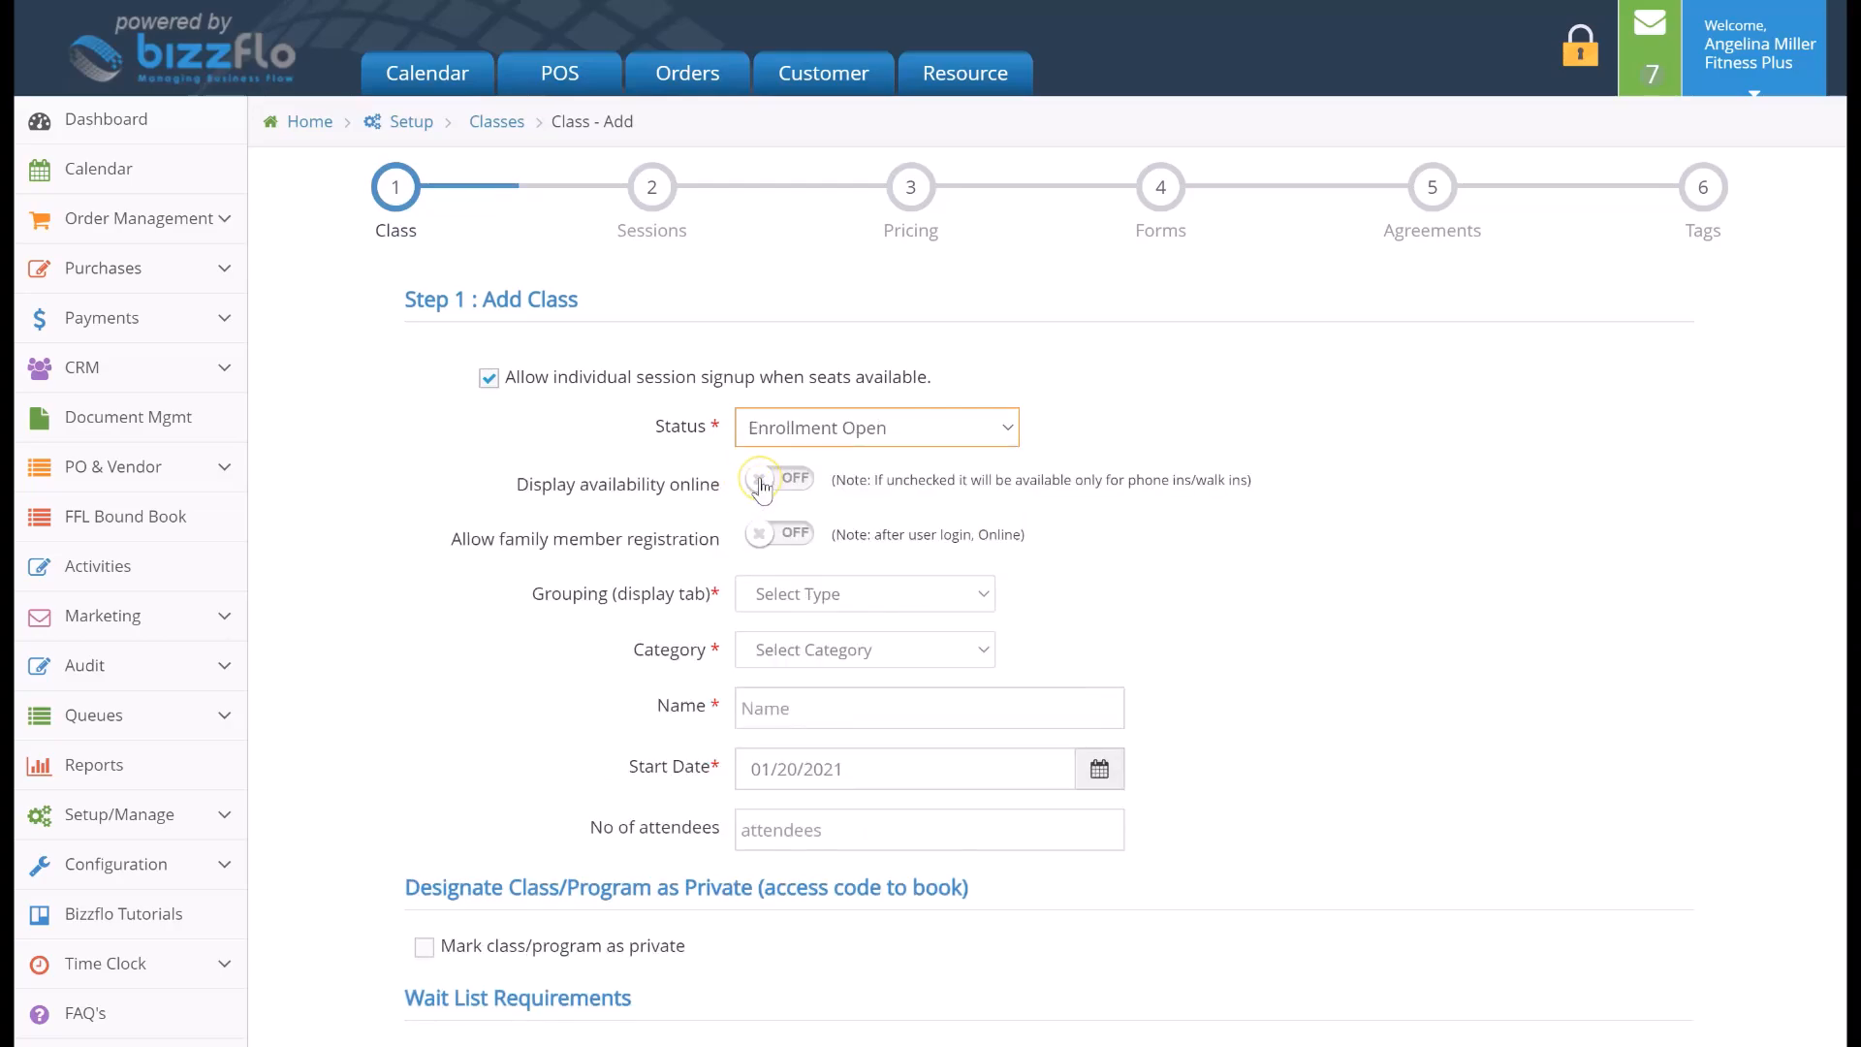
Turn on display availability online and family member registration
{"action": "left_click", "coordinate": [762, 484]}
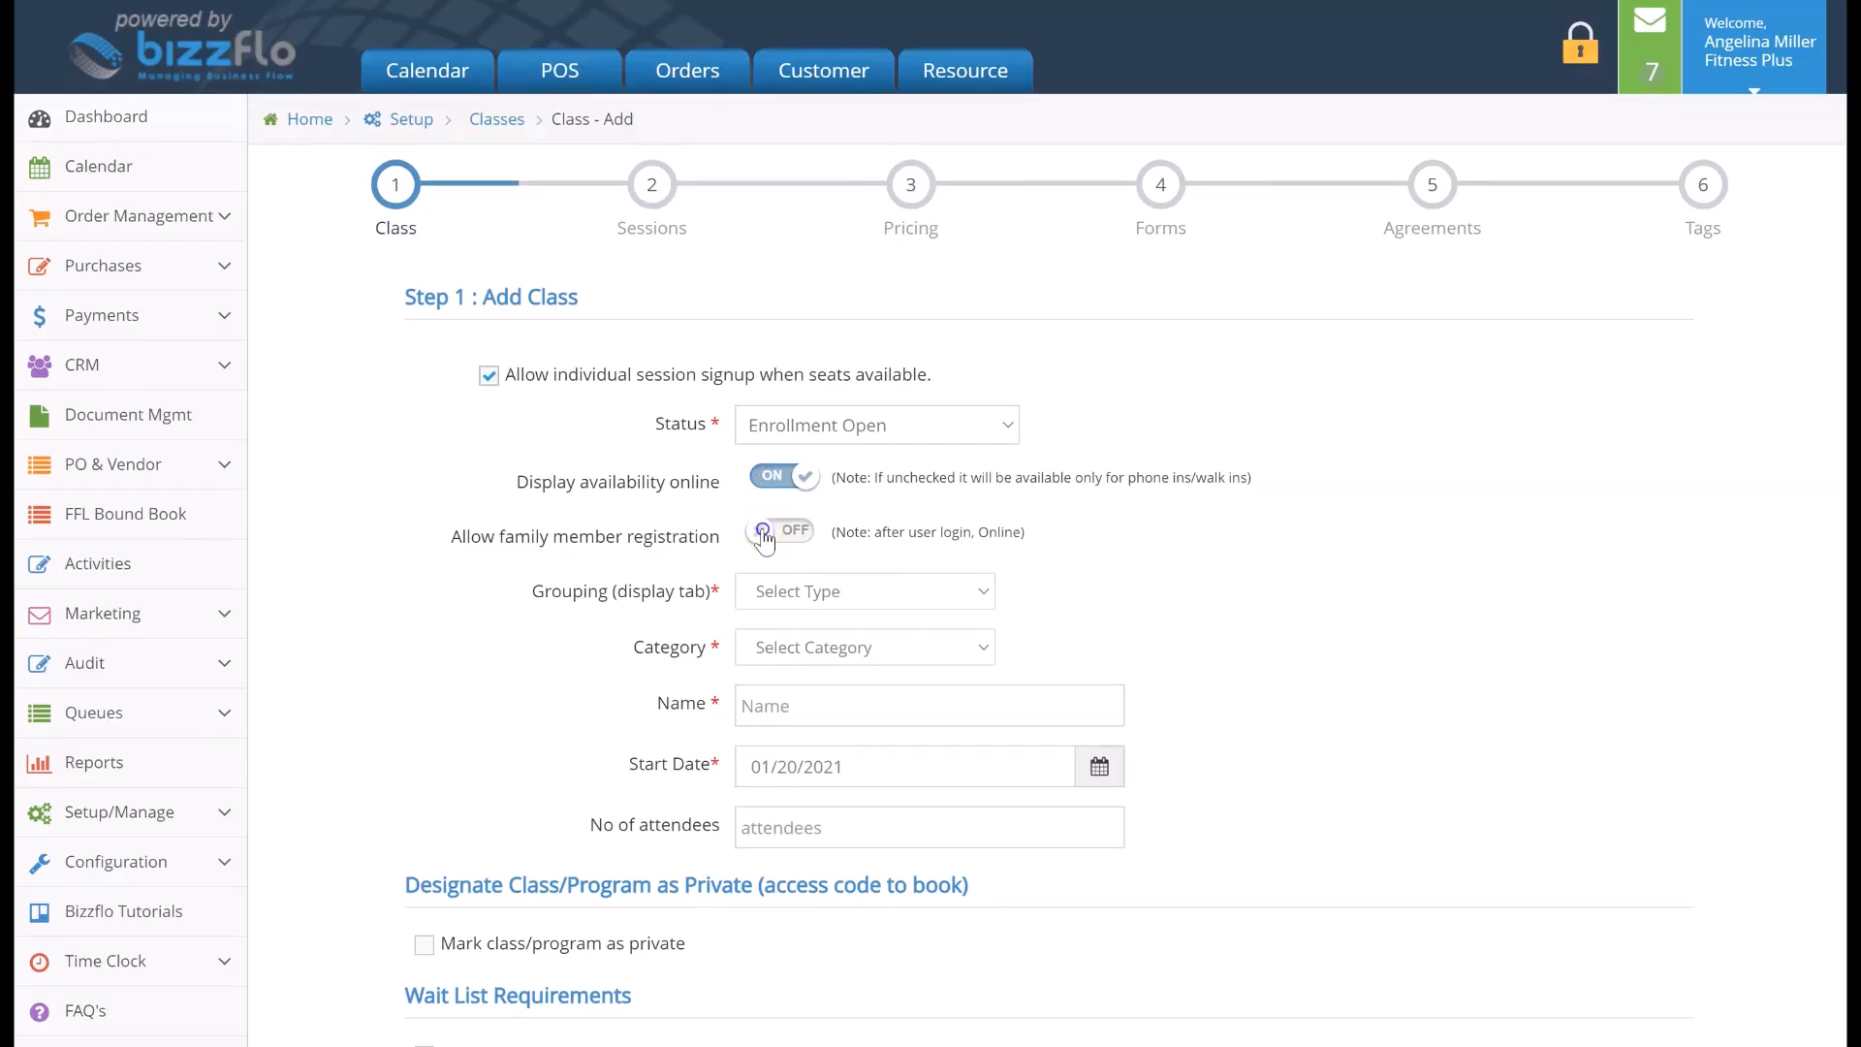
{"action": "left_click", "coordinate": [764, 533]}
Set the grouping to Yoga and the category to Introduction
{"action": "scroll", "coordinate": [873, 532], "scroll_direction": "down", "scroll_amount": 2}
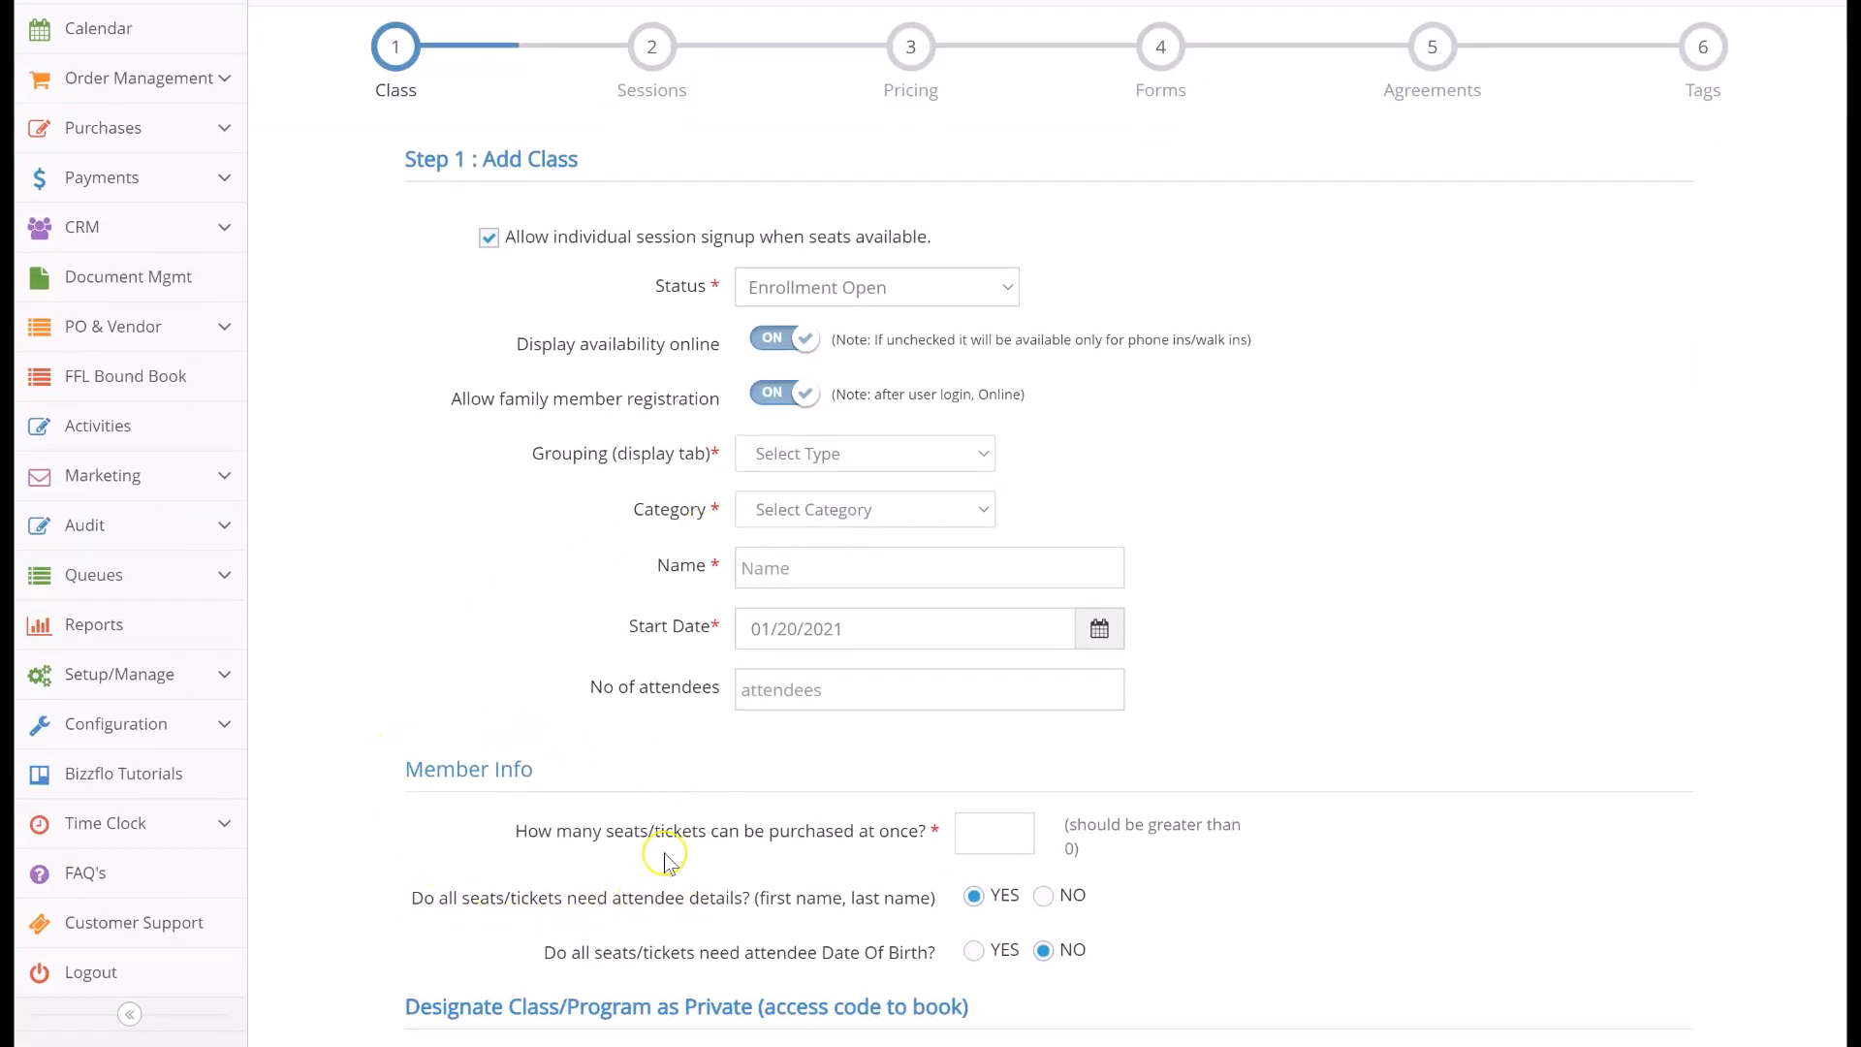
{"action": "left_click", "coordinate": [783, 456]}
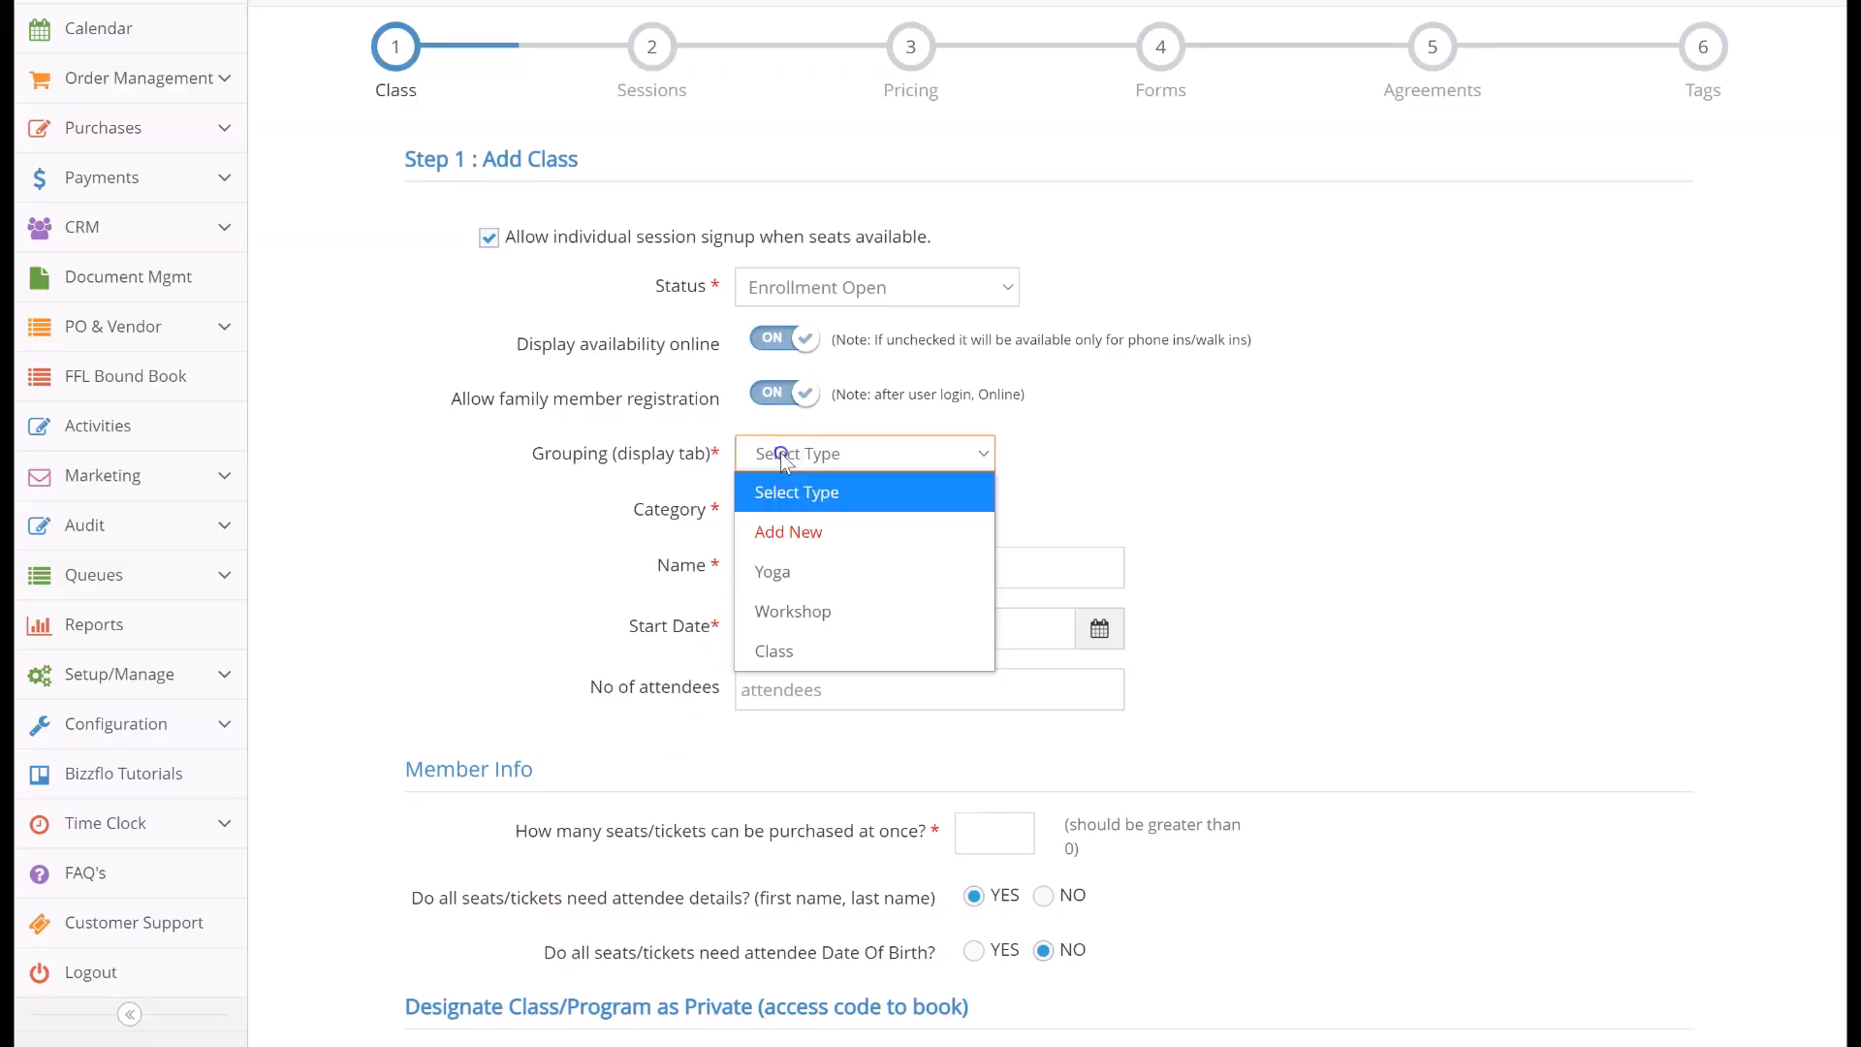
{"action": "left_click", "coordinate": [785, 574]}
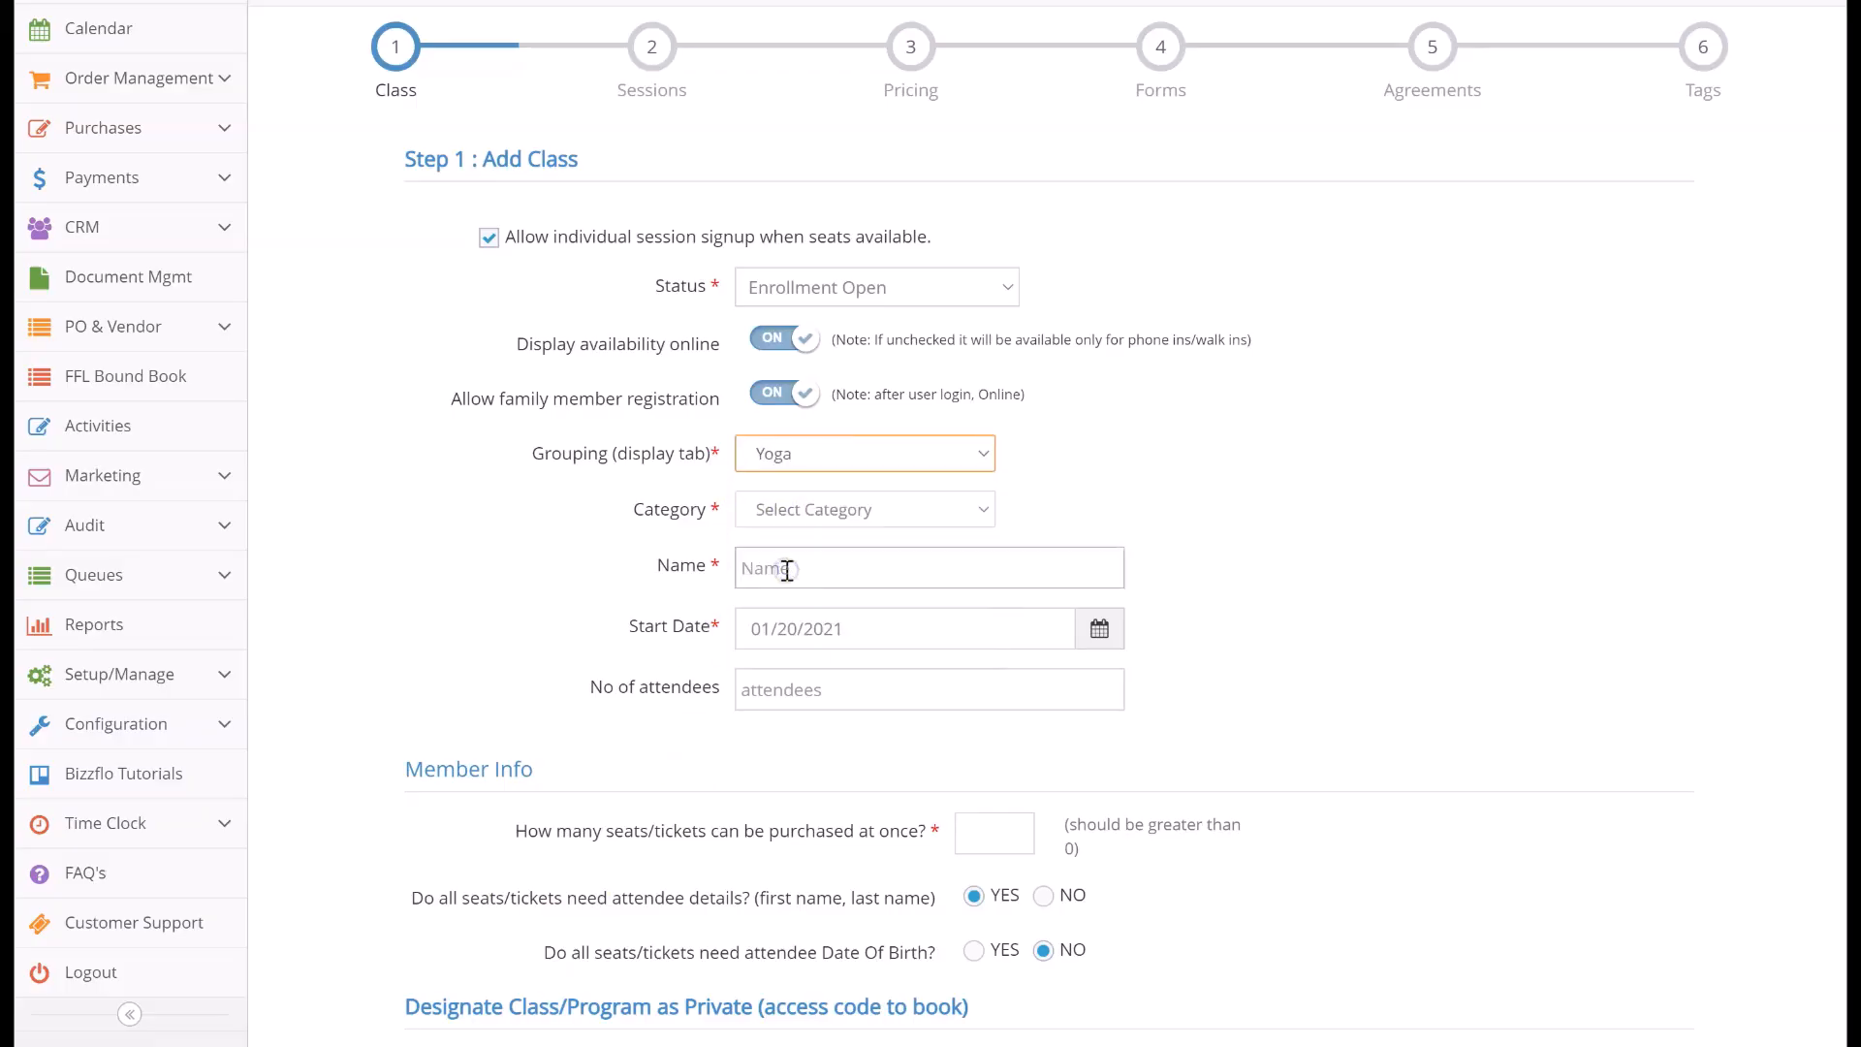
{"action": "left_click", "coordinate": [833, 454]}
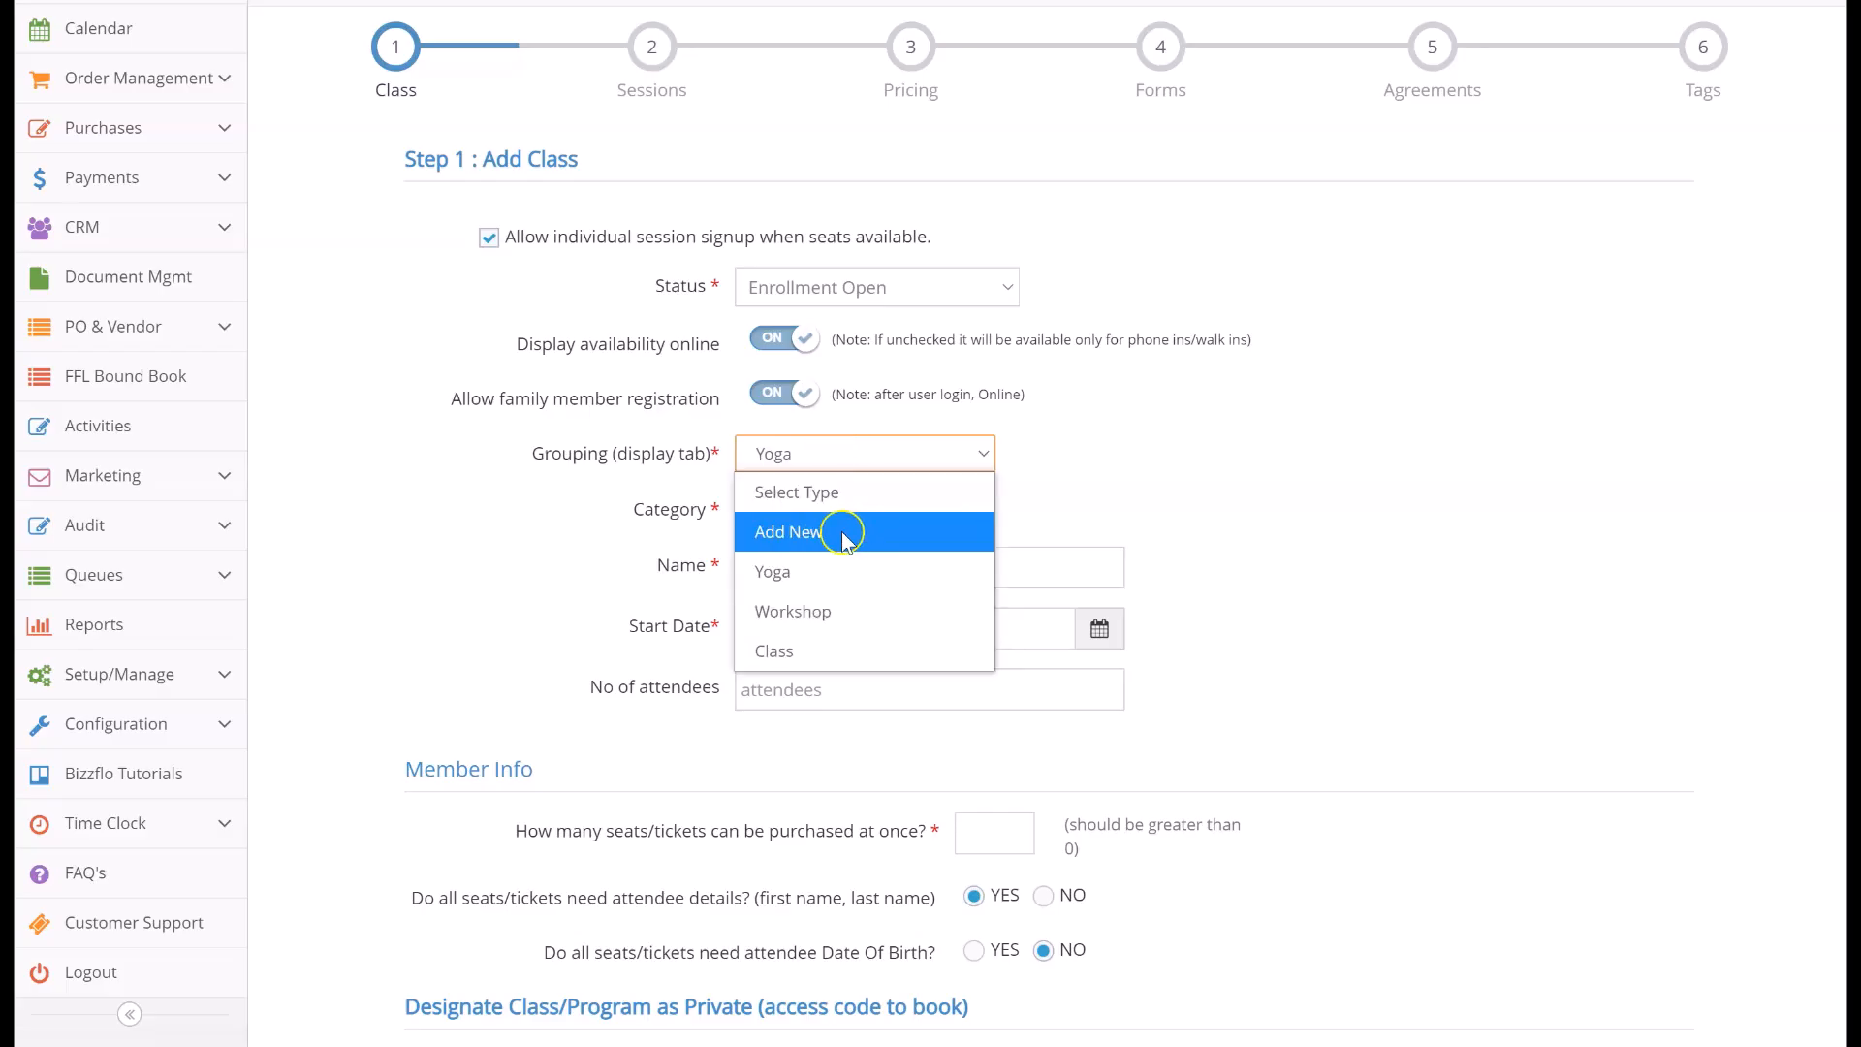
{"action": "left_click", "coordinate": [720, 539]}
{"action": "left_click", "coordinate": [781, 512]}
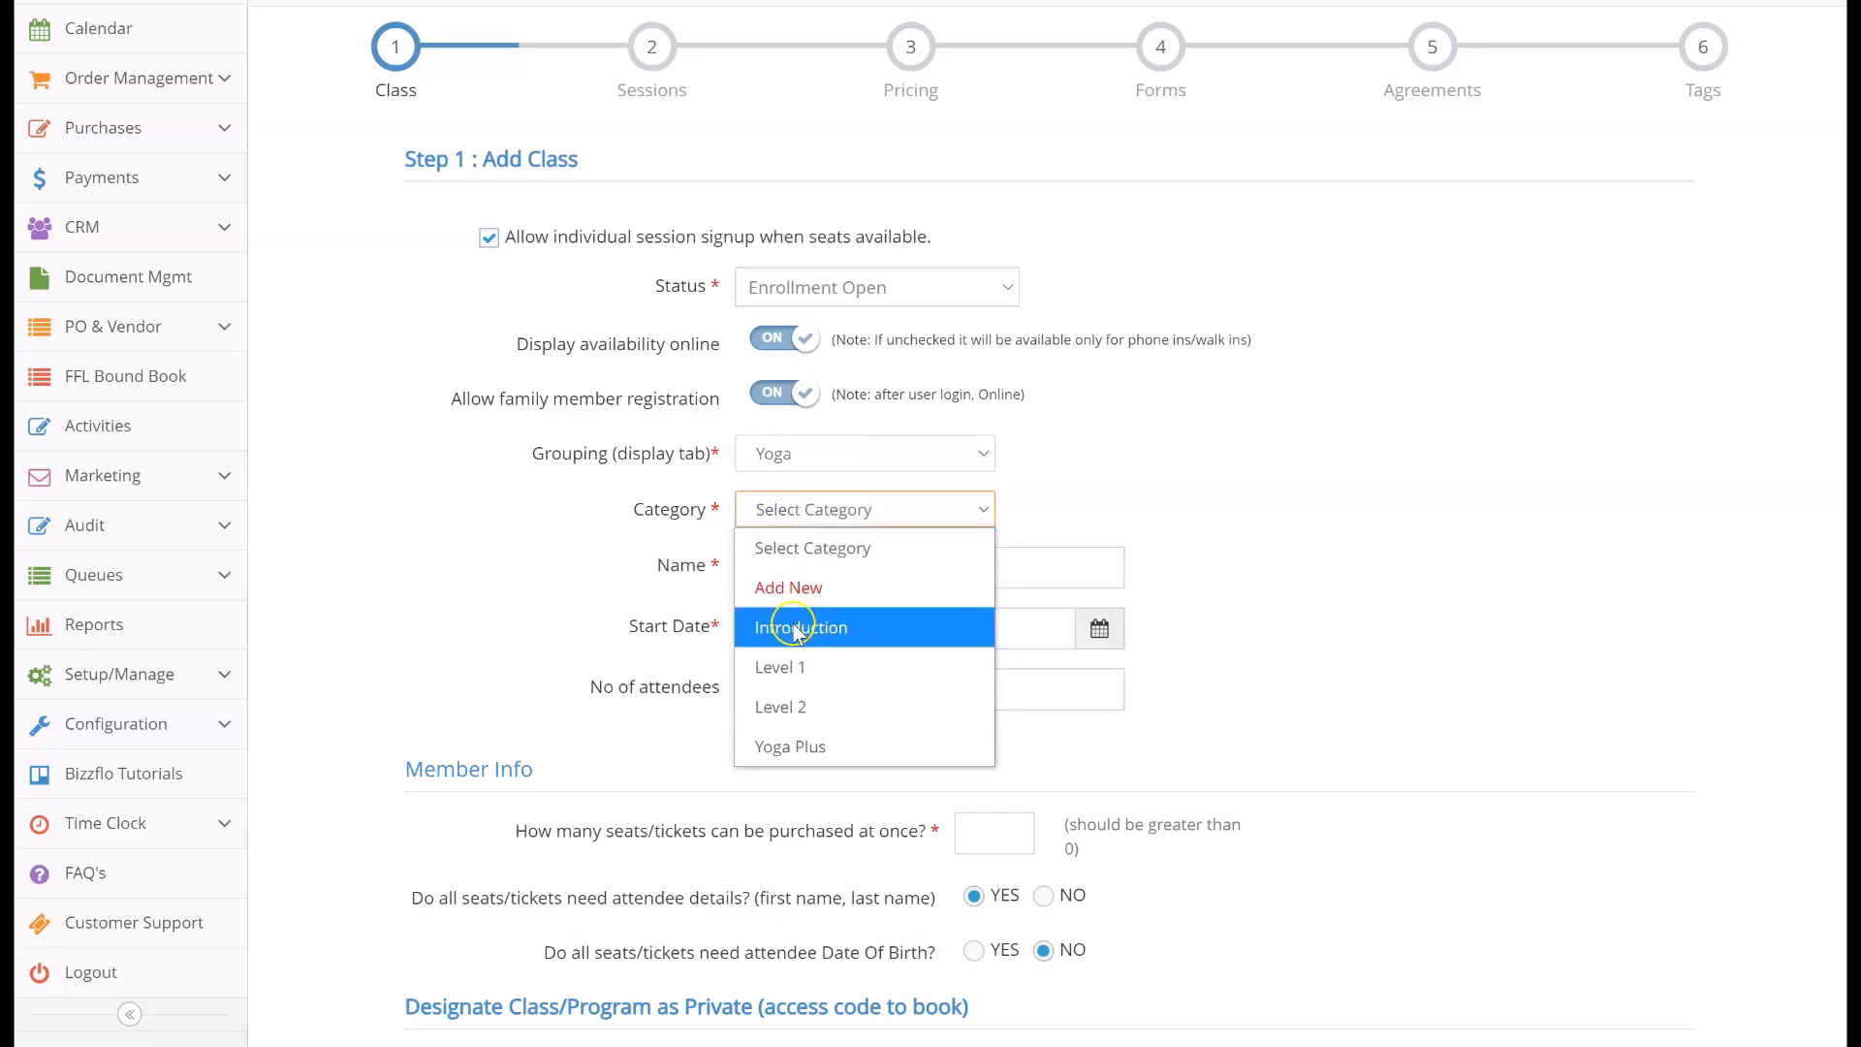
{"action": "left_click", "coordinate": [857, 628]}
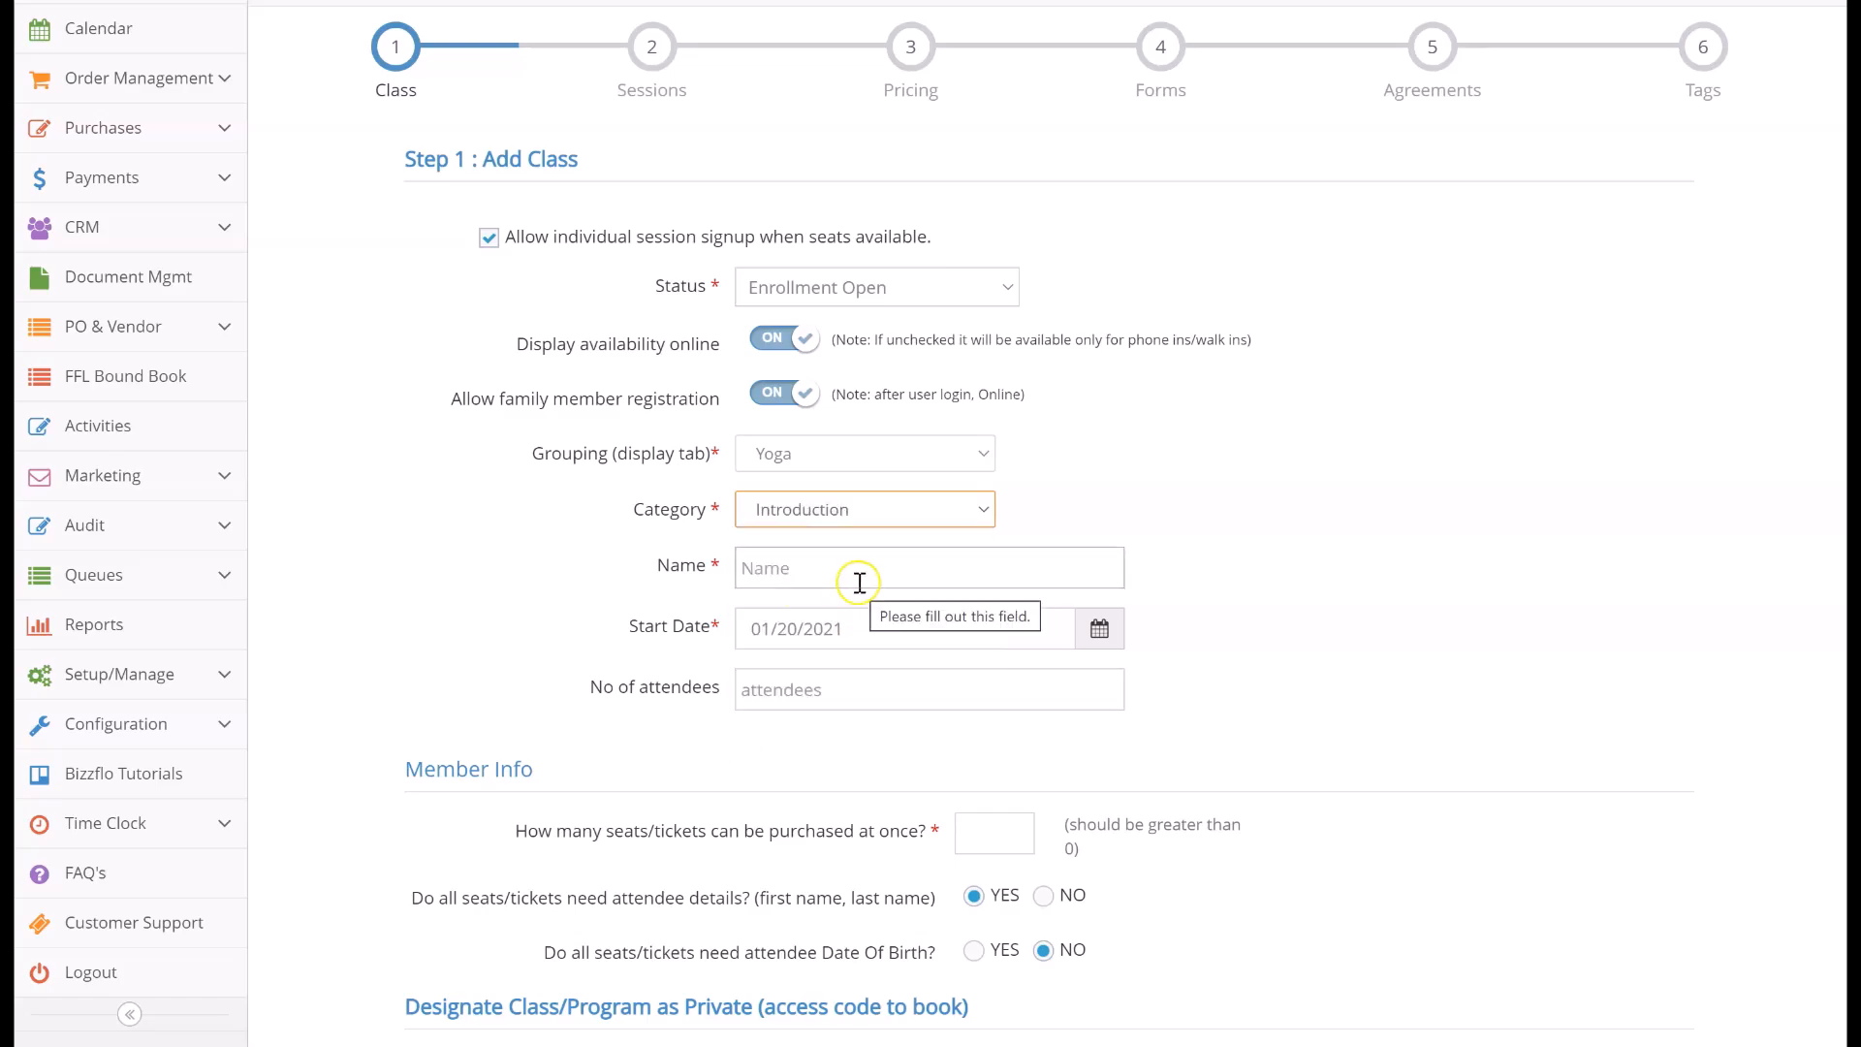
Name the class "Recurring Beginner Yoga Class" and set its start date to 01/25/2021
{"action": "left_click", "coordinate": [859, 582]}
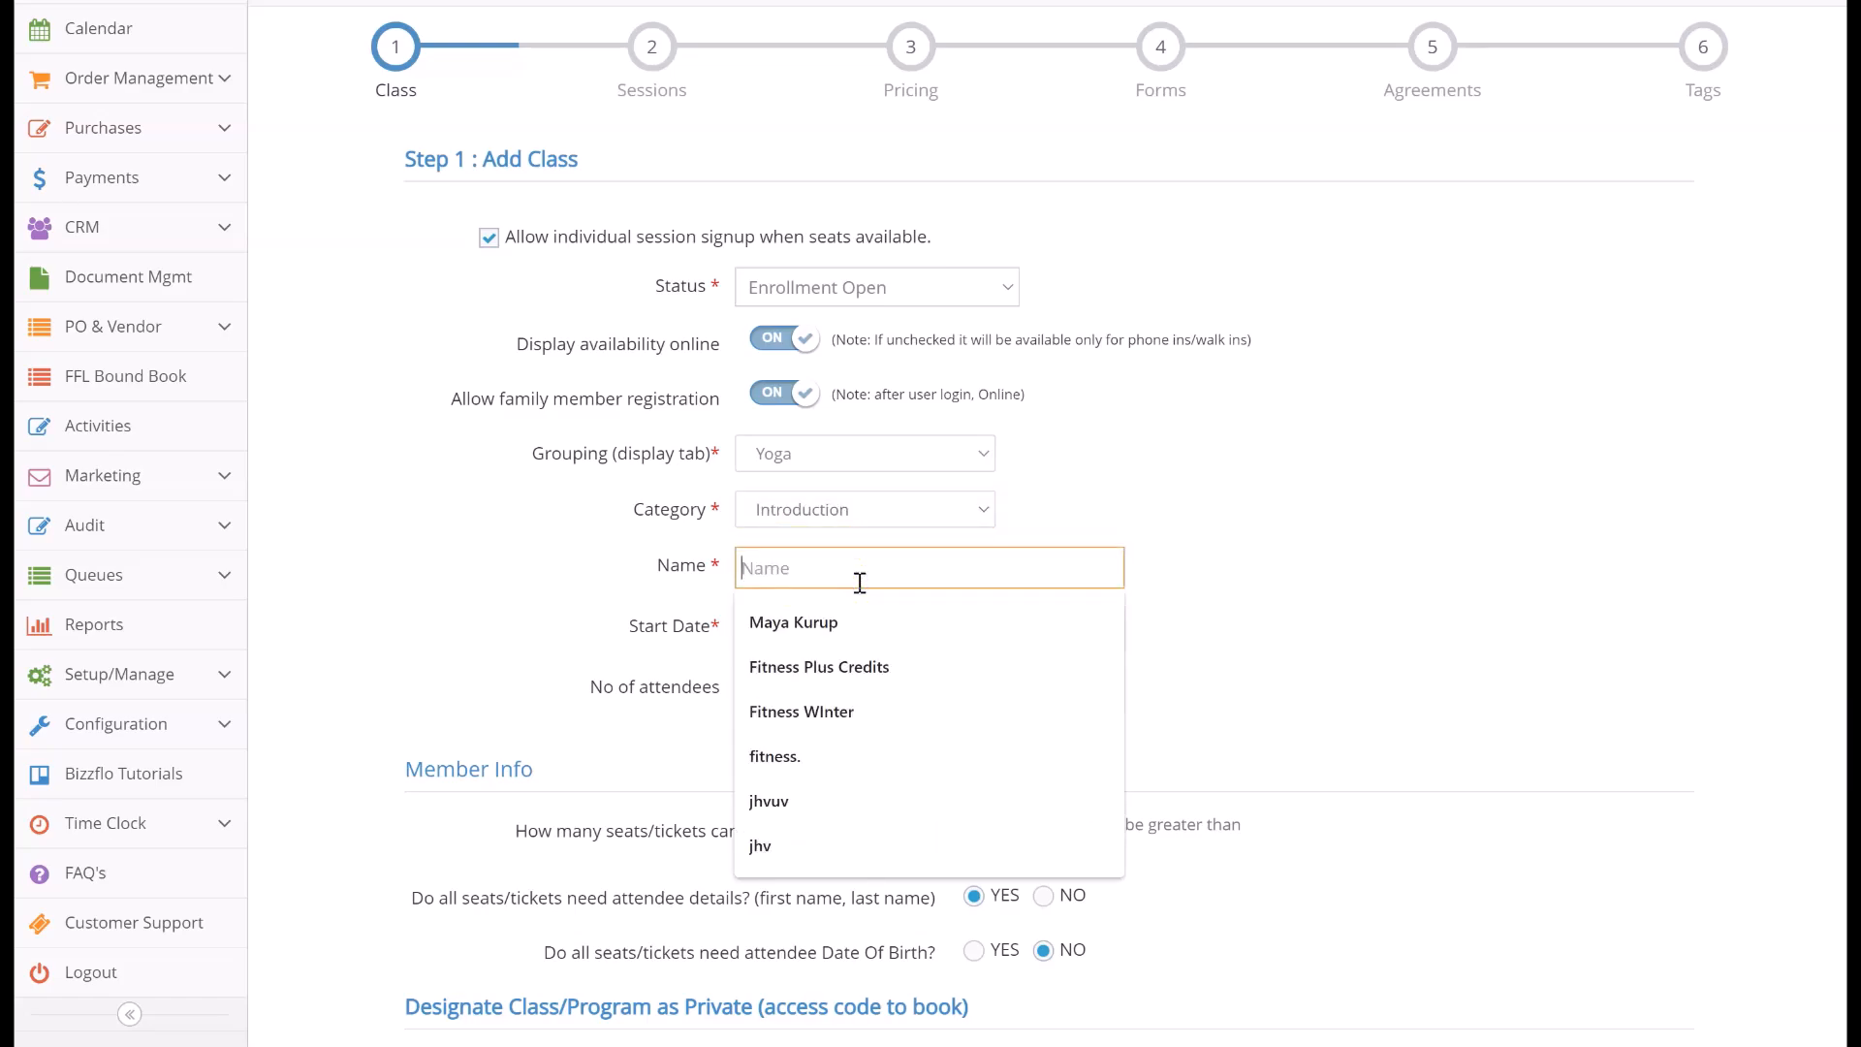
{"action": "type", "text": "Recurring B"}
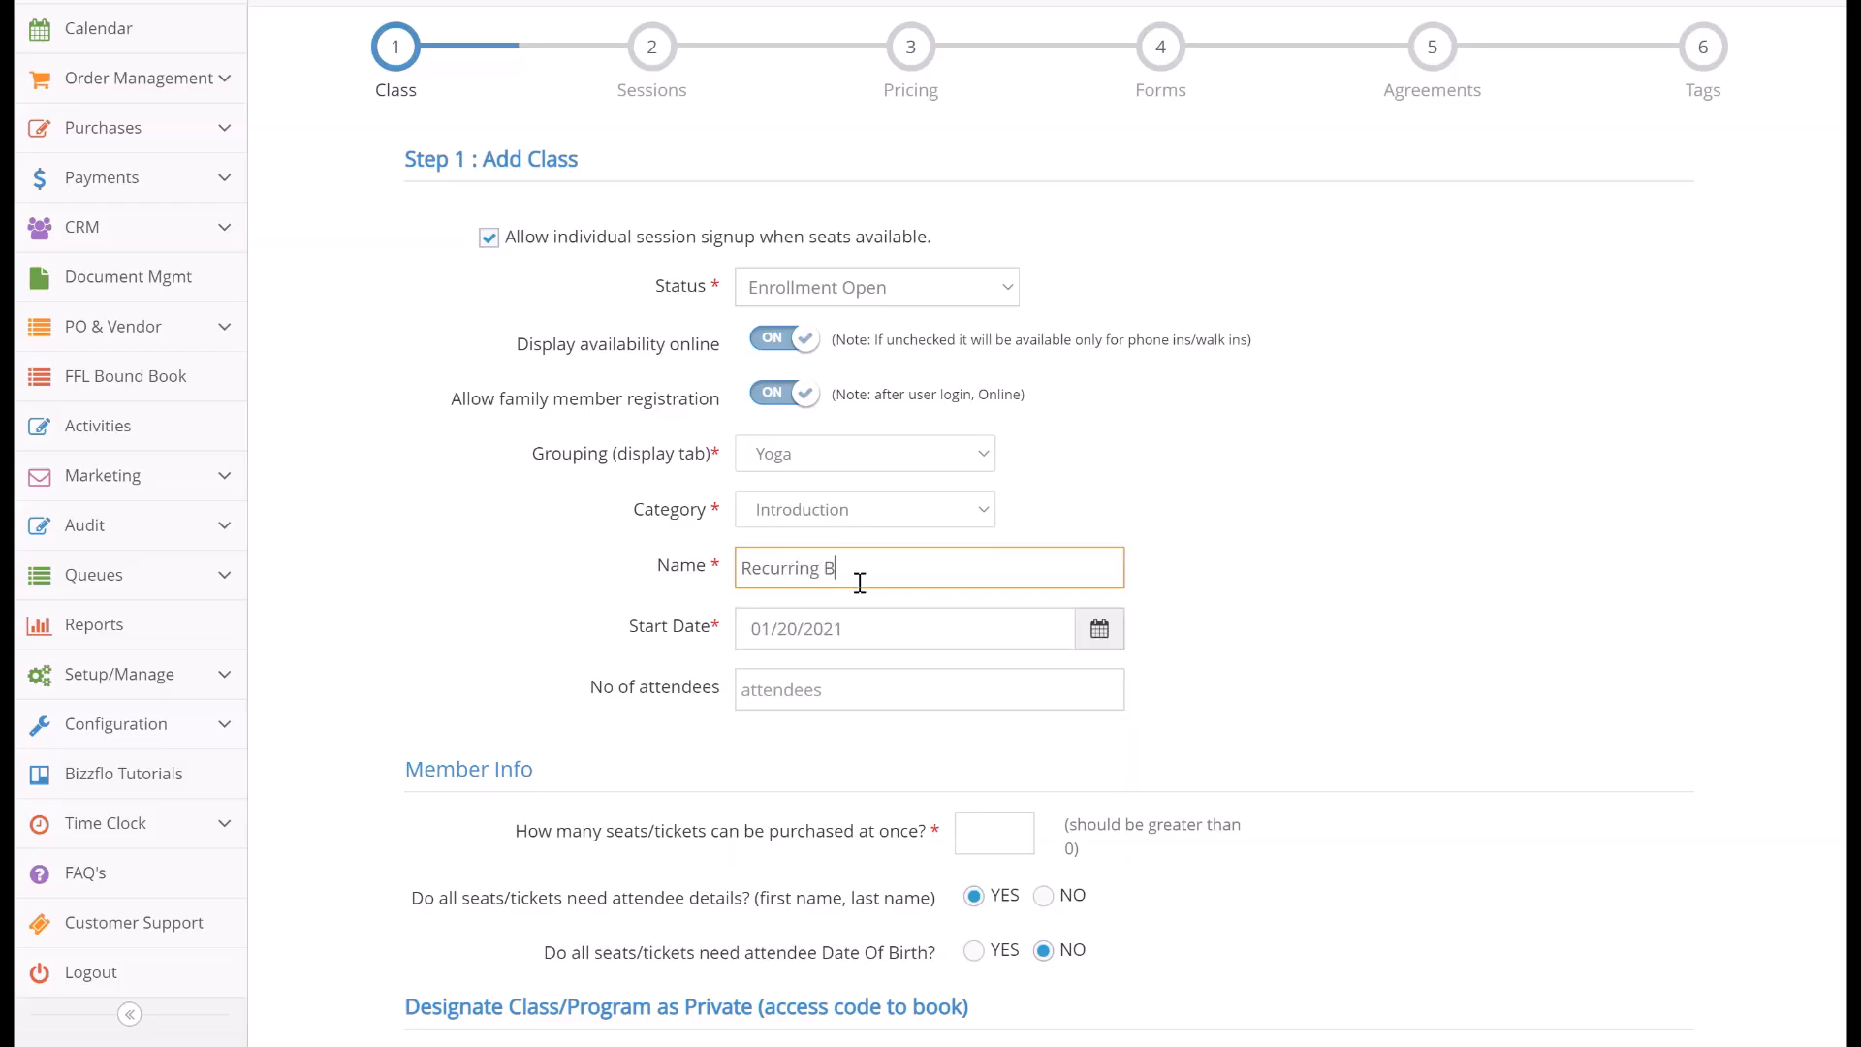
{"action": "type", "text": "eginner Yoga Class"}
{"action": "left_click", "coordinate": [882, 629]}
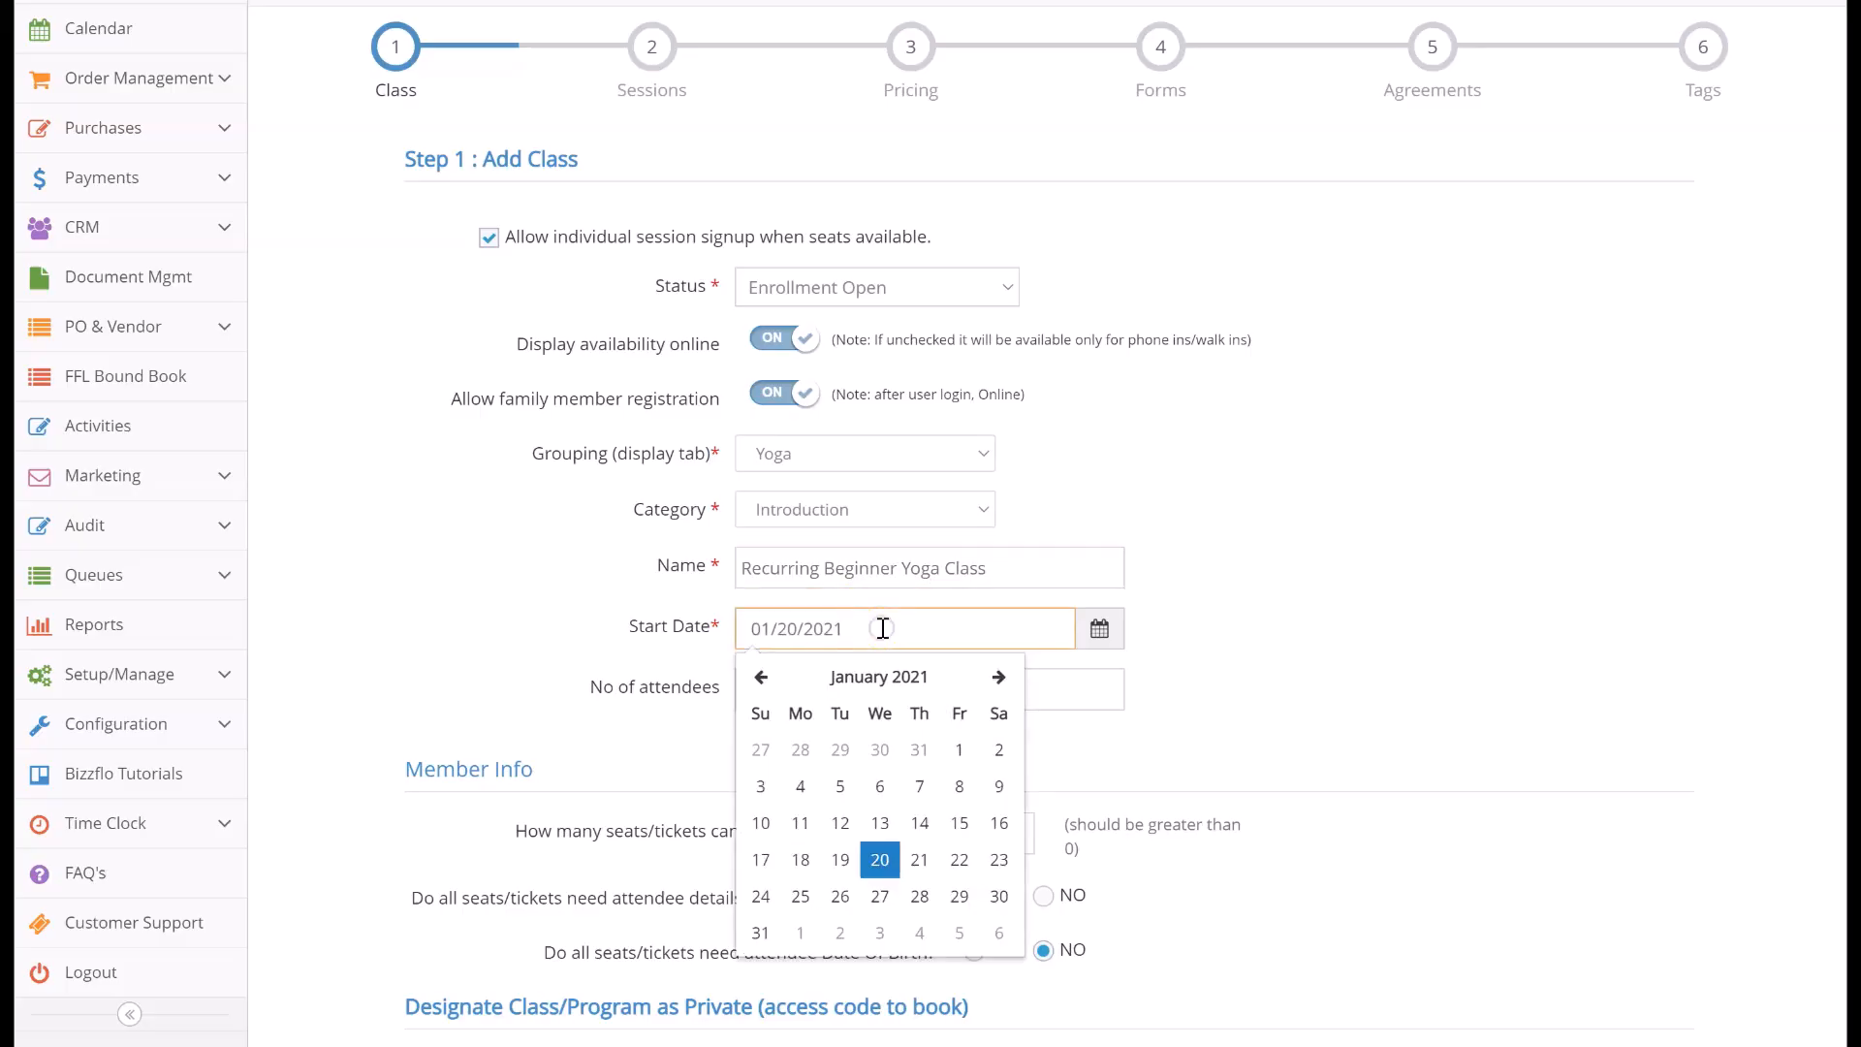
{"action": "left_click", "coordinate": [801, 897]}
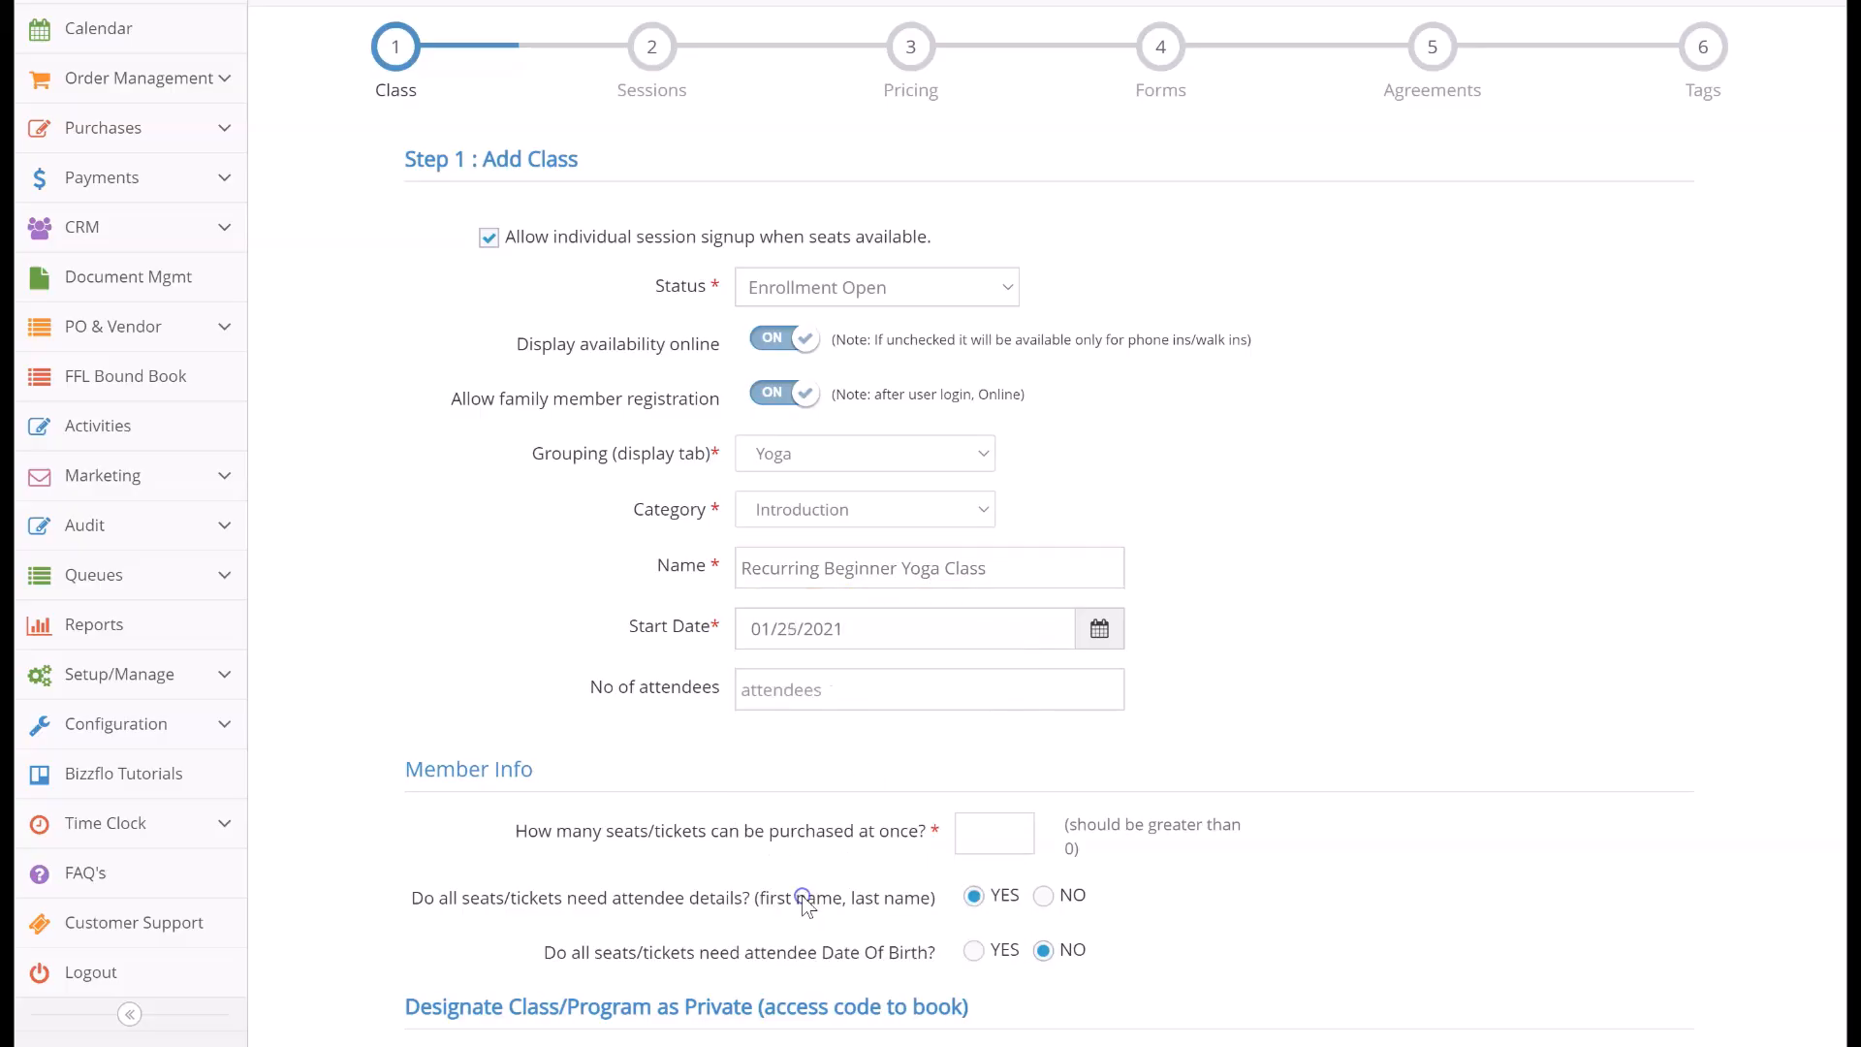
Set the number of attendees to 50 and the seats purchasable at once to 3
{"action": "left_click", "coordinate": [776, 694]}
{"action": "type", "text": "50"}
{"action": "left_click", "coordinate": [776, 734]}
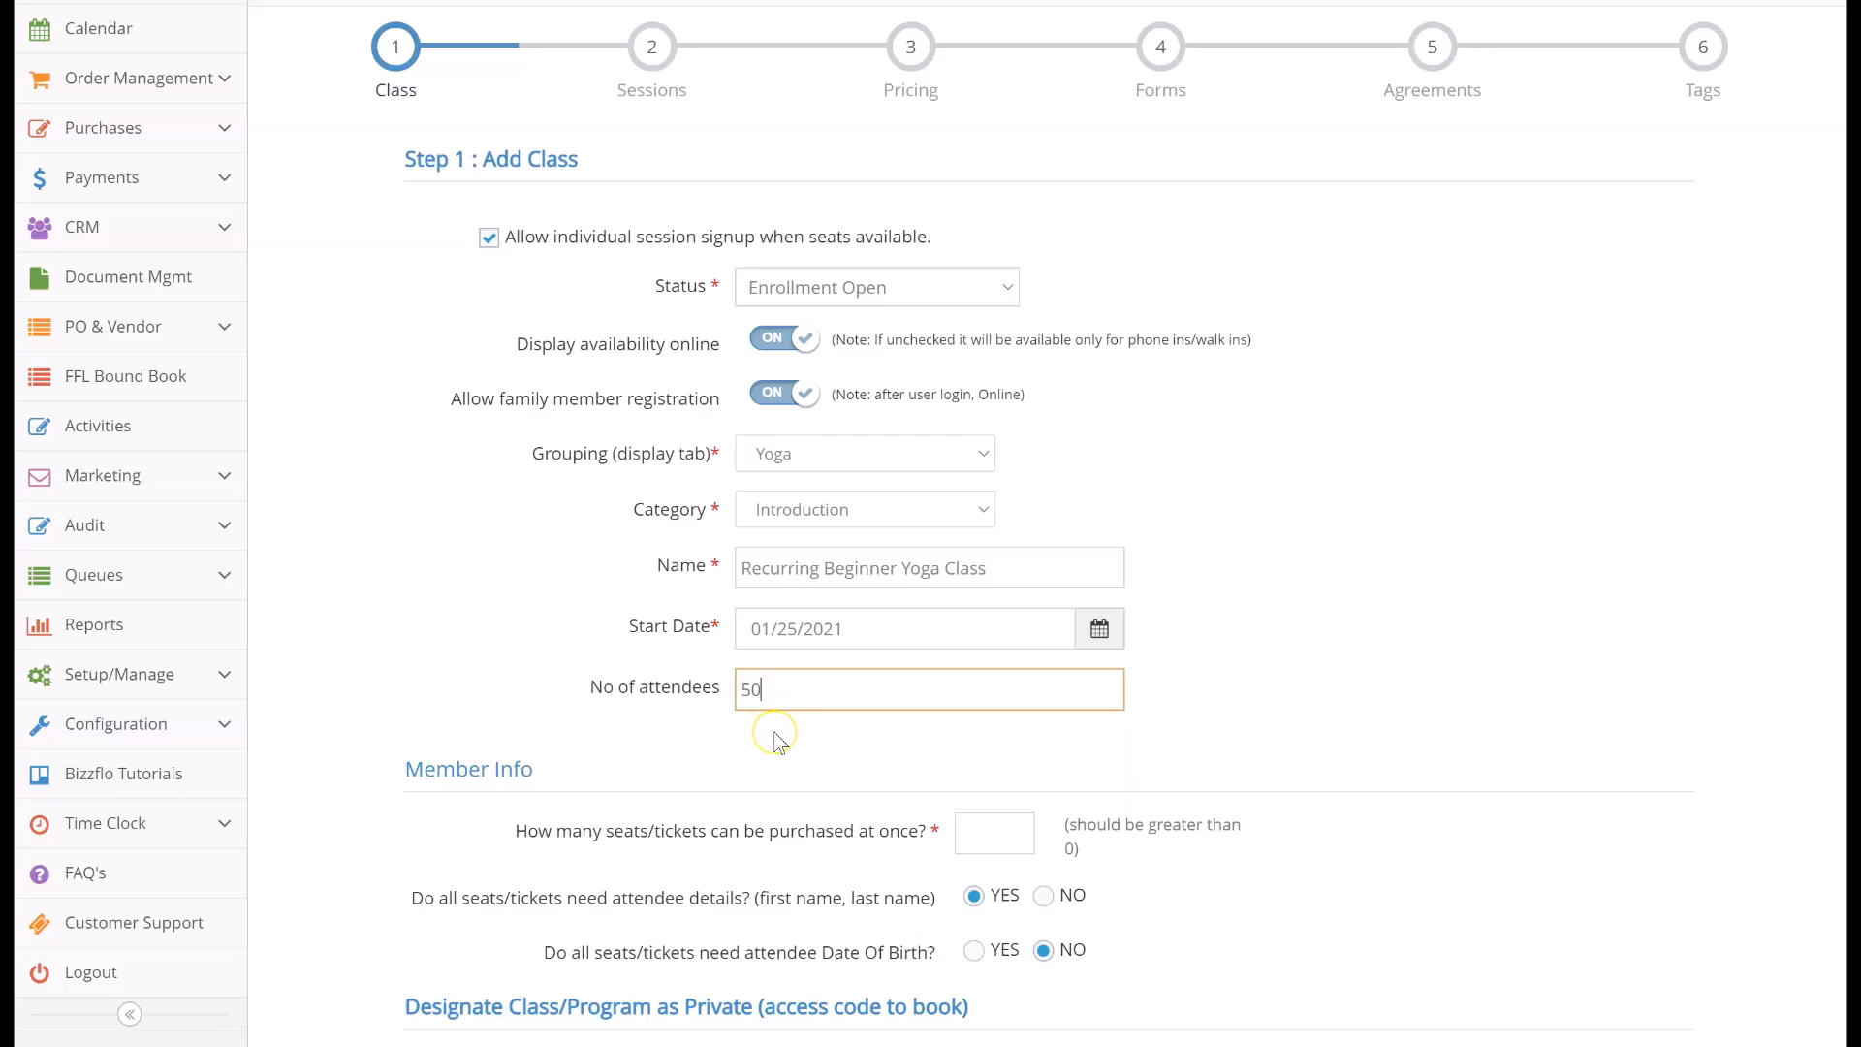
{"action": "scroll", "coordinate": [776, 734], "scroll_direction": "down", "scroll_amount": 2}
{"action": "left_click", "coordinate": [988, 607]}
{"action": "type", "text": "3"}
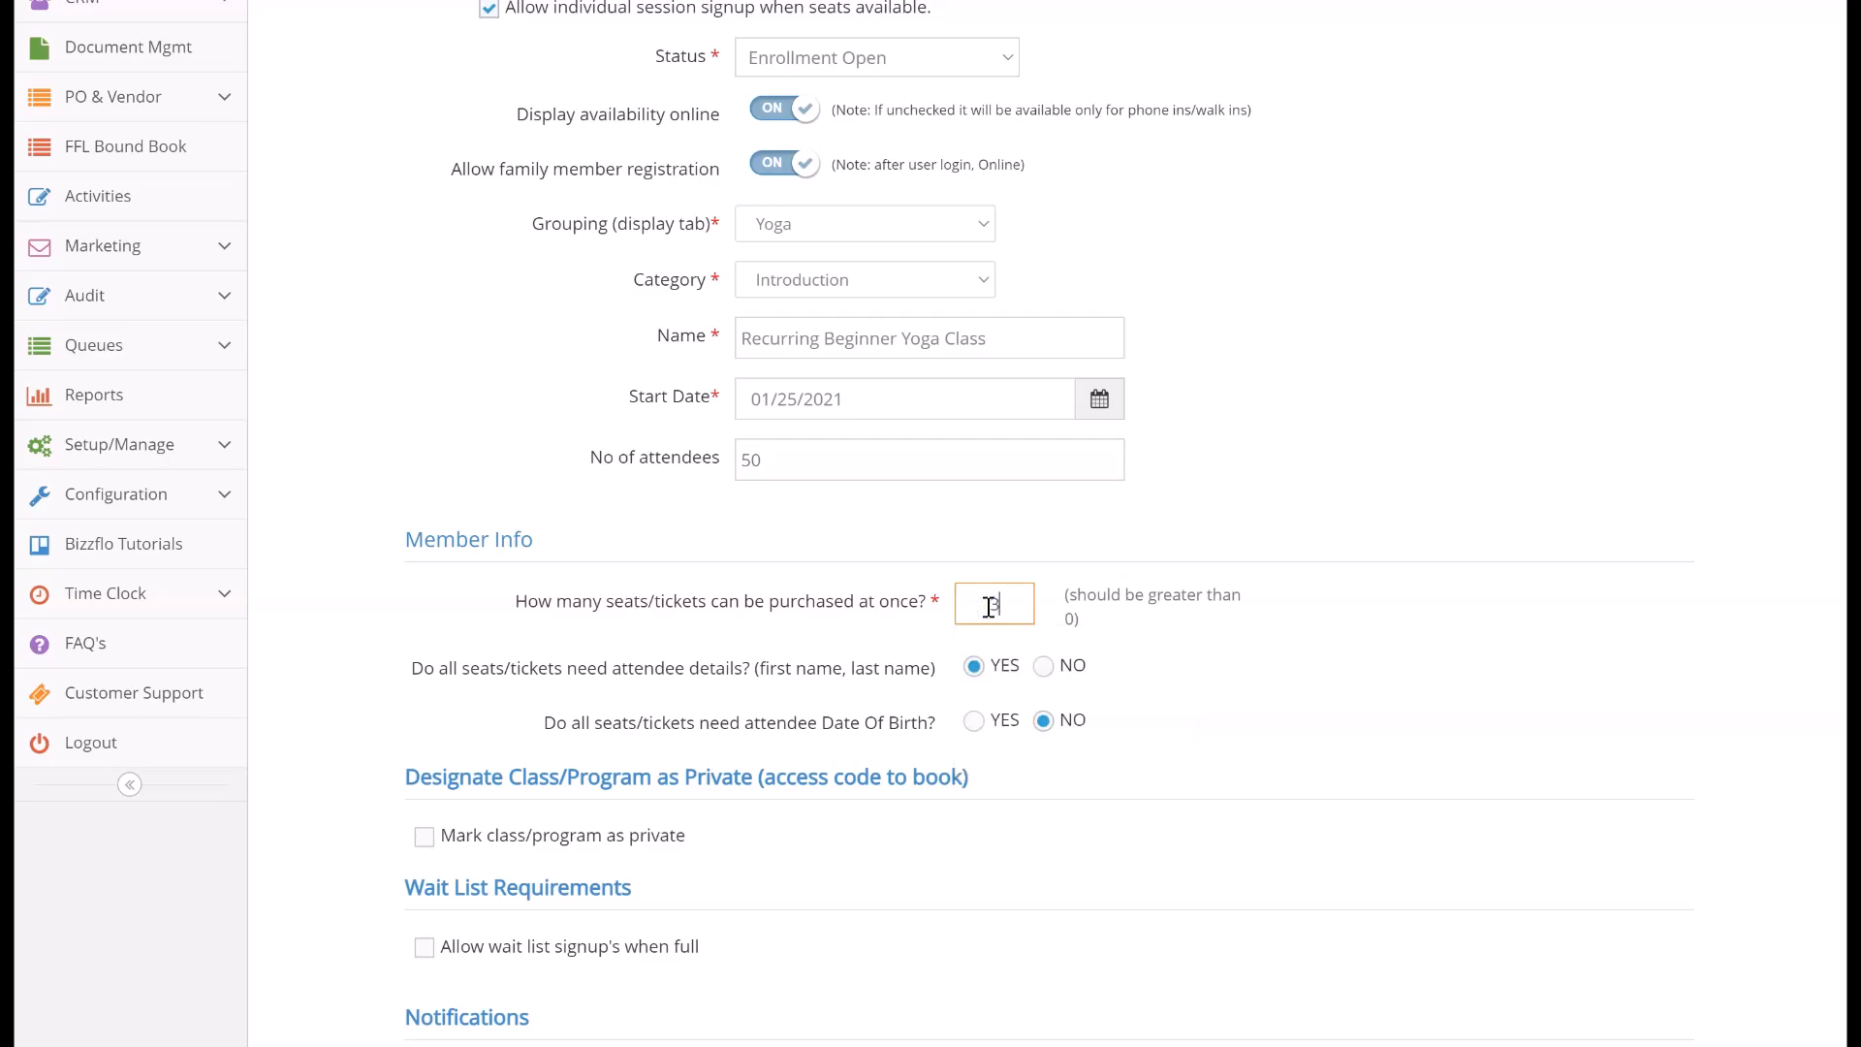
{"action": "left_click", "coordinate": [1109, 613]}
Require attendee details and attendee date of birth for all seats
{"action": "left_click", "coordinate": [971, 669]}
{"action": "left_click", "coordinate": [974, 722]}
{"action": "scroll", "coordinate": [974, 727], "scroll_direction": "down", "scroll_amount": 2}
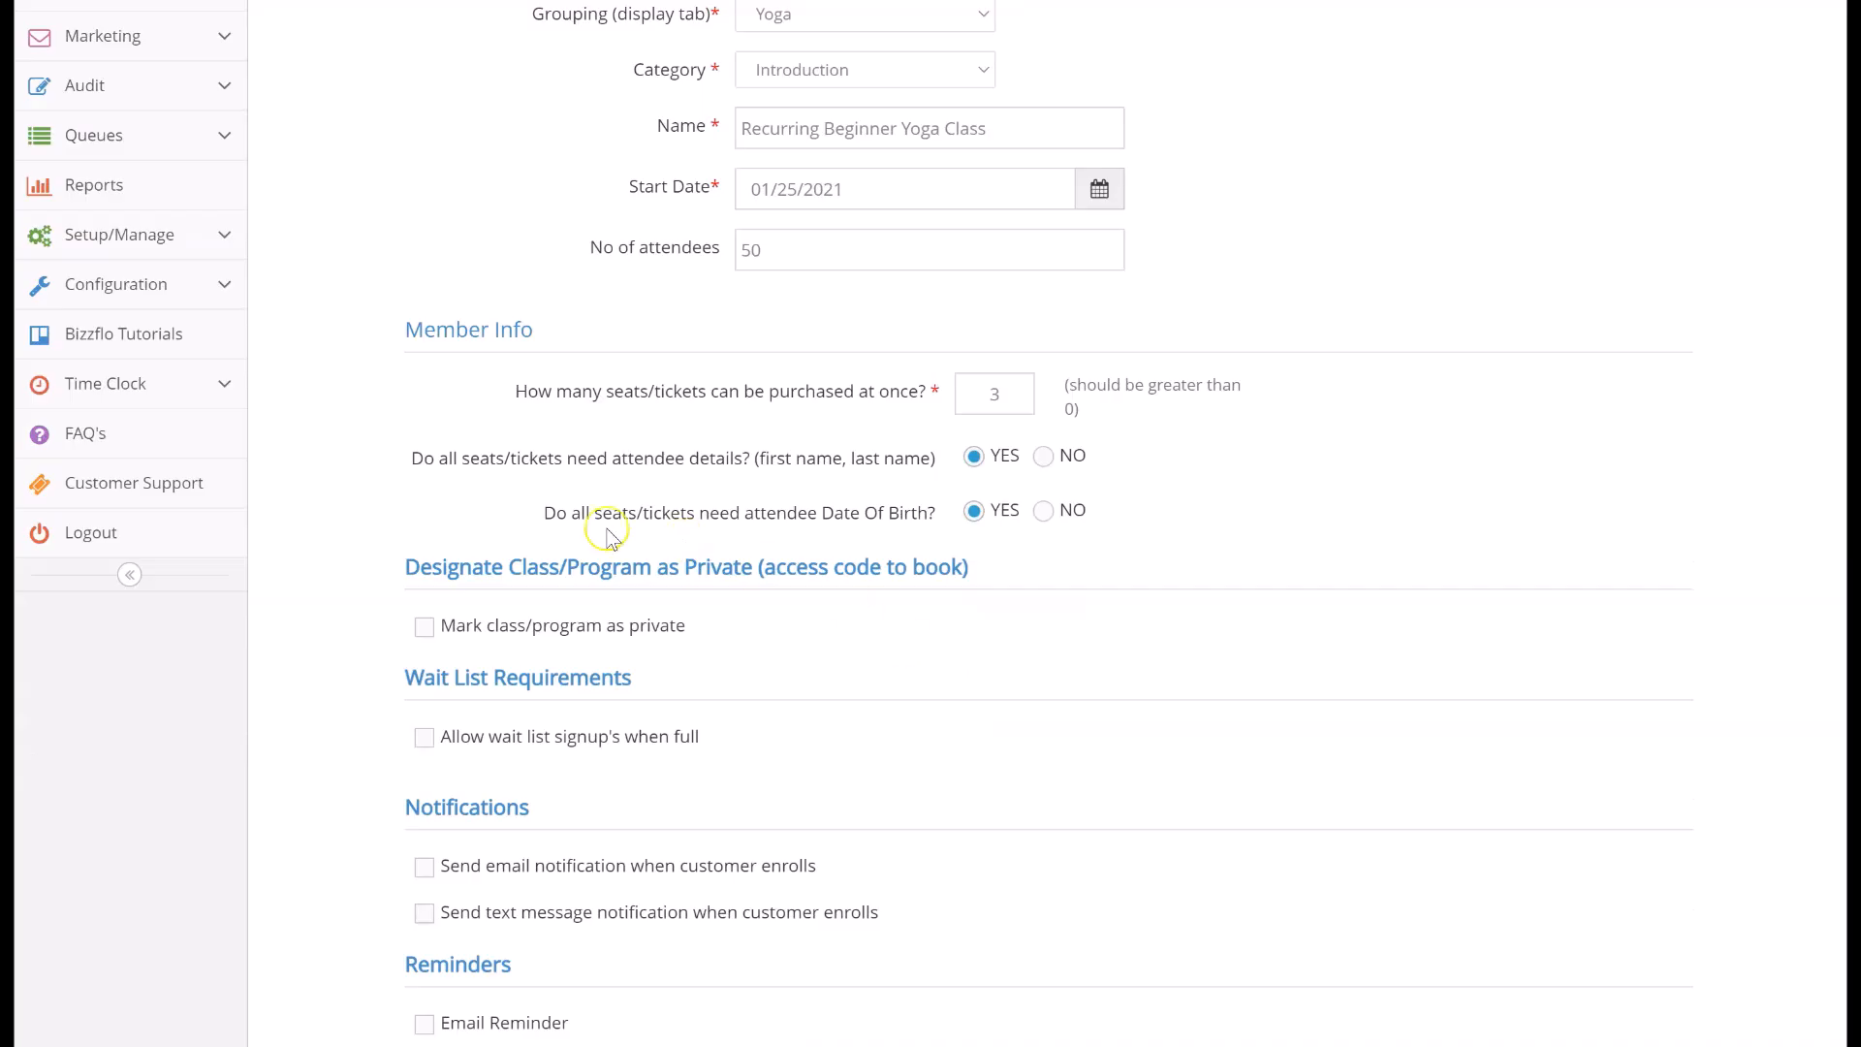
{"action": "left_click", "coordinate": [426, 632]}
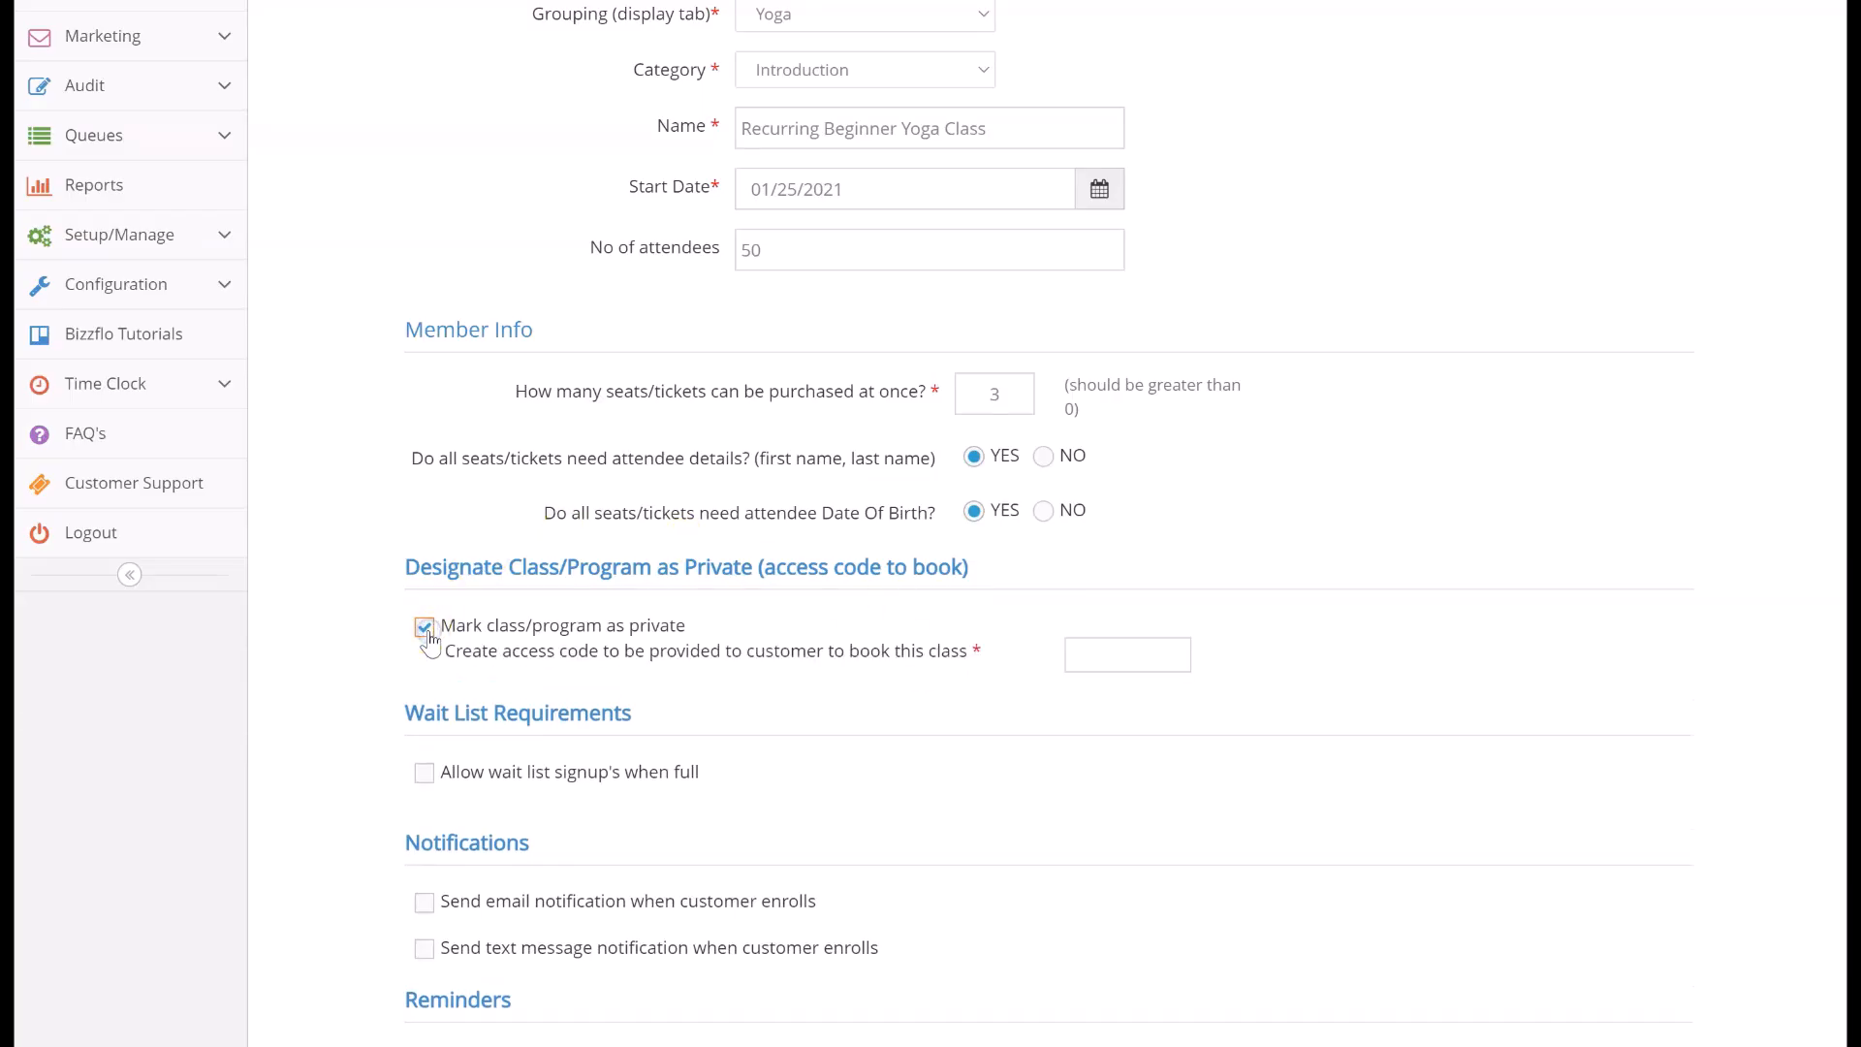
{"action": "left_click", "coordinate": [1105, 647]}
{"action": "left_click", "coordinate": [425, 628]}
Allow wait list signups when full with a wait list limit of 20
{"action": "left_click", "coordinate": [425, 737]}
{"action": "scroll", "coordinate": [426, 743], "scroll_direction": "down", "scroll_amount": 1}
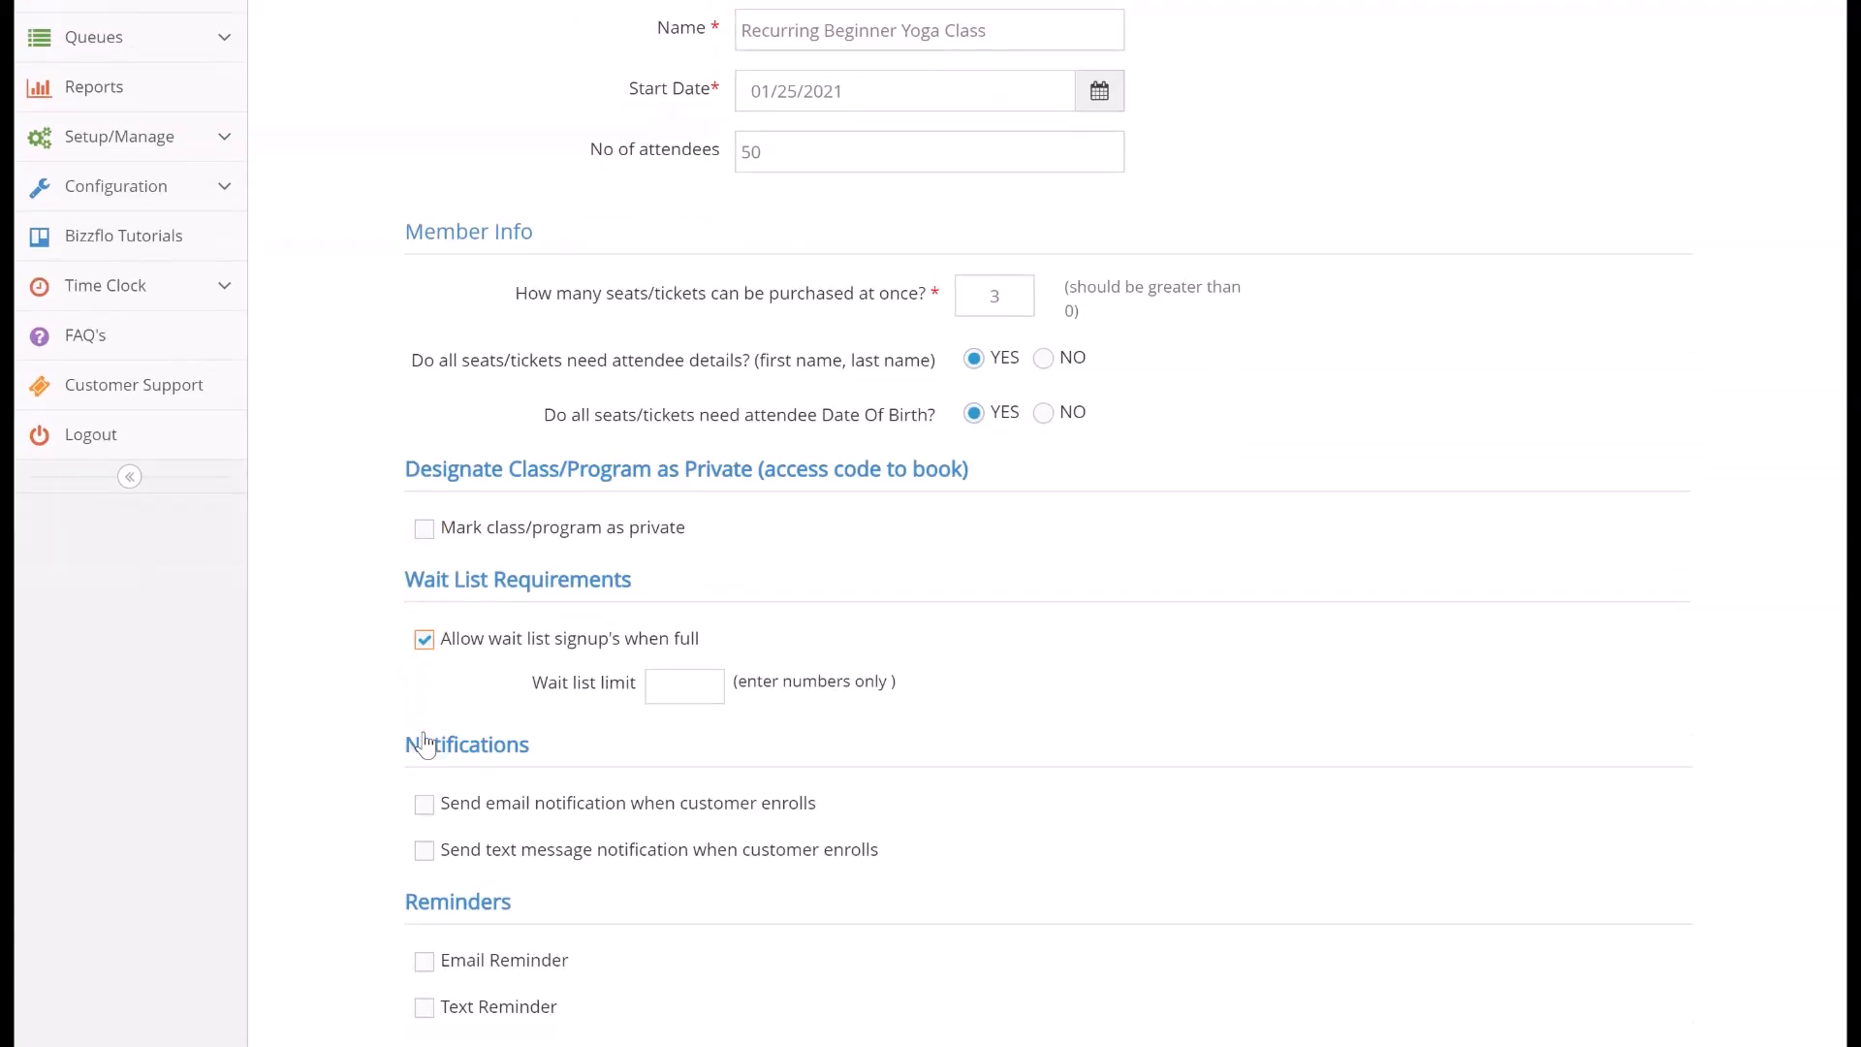
{"action": "left_click", "coordinate": [716, 684]}
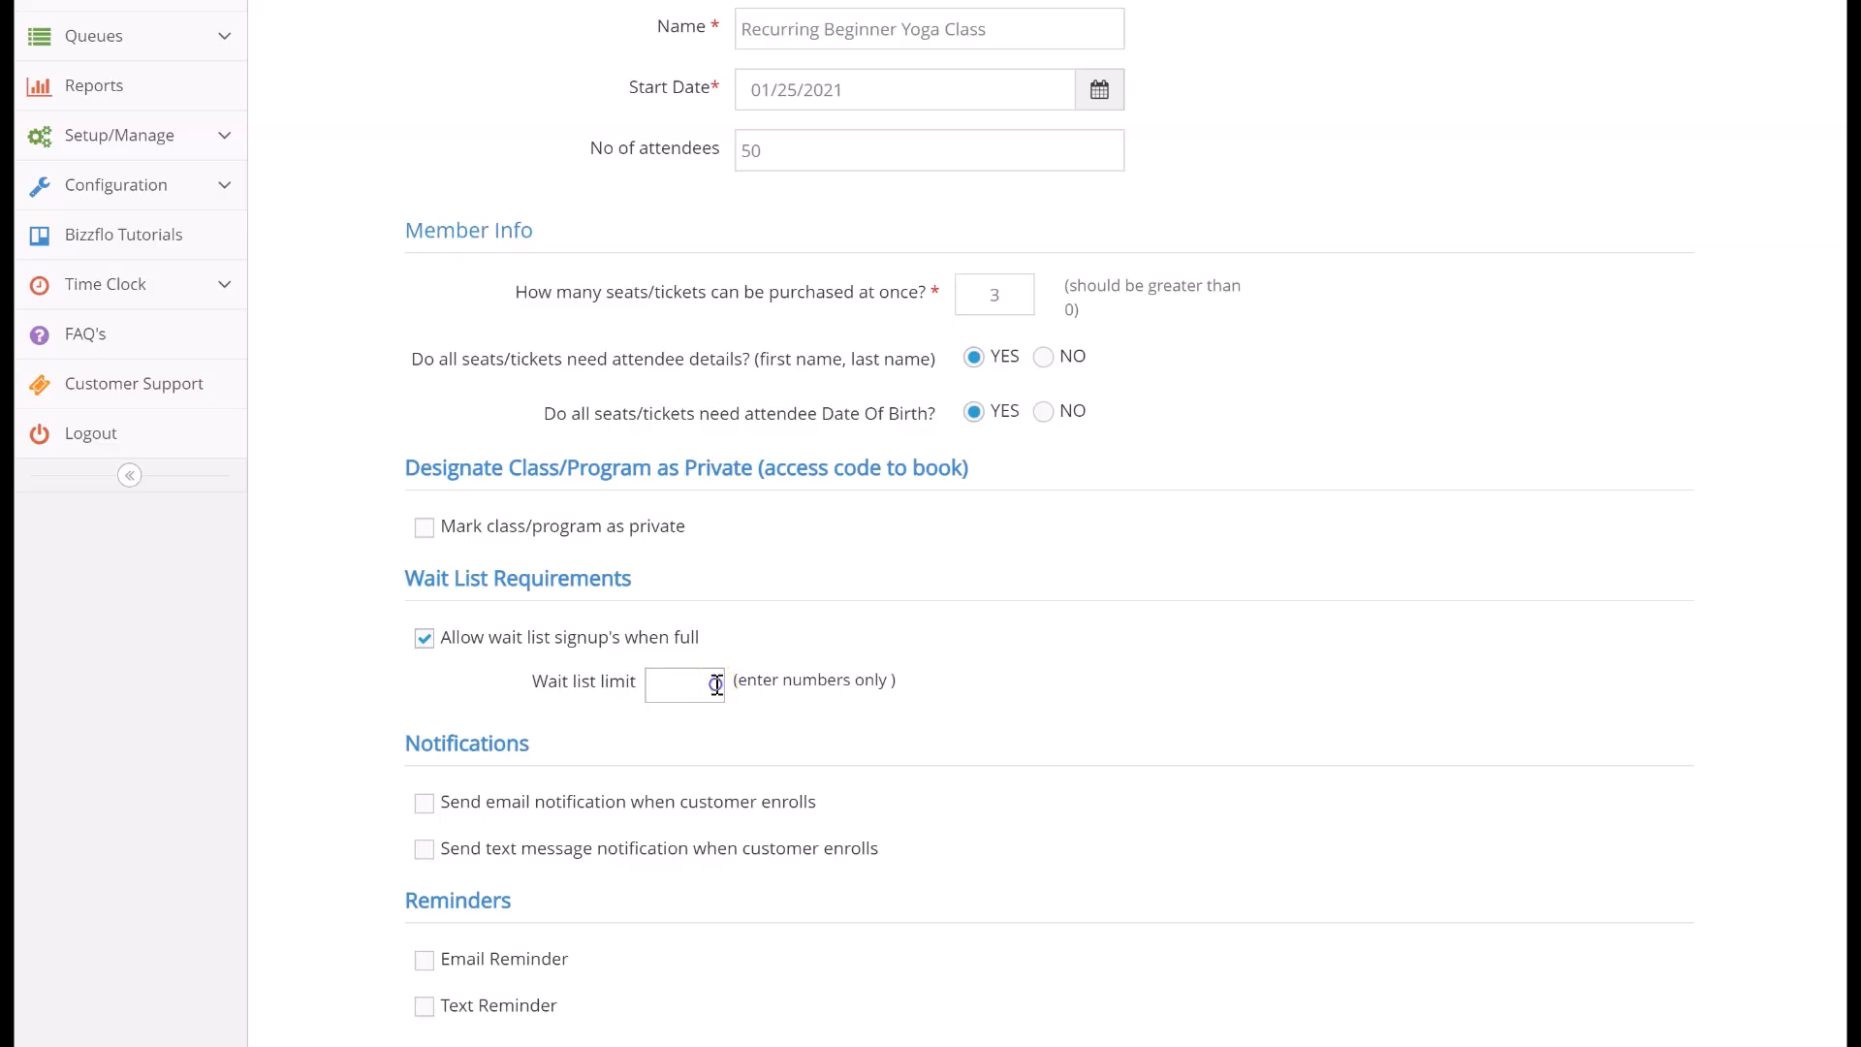
{"action": "type", "text": "20"}
{"action": "left_click", "coordinate": [715, 717]}
{"action": "scroll", "coordinate": [718, 722], "scroll_direction": "down", "scroll_amount": 2}
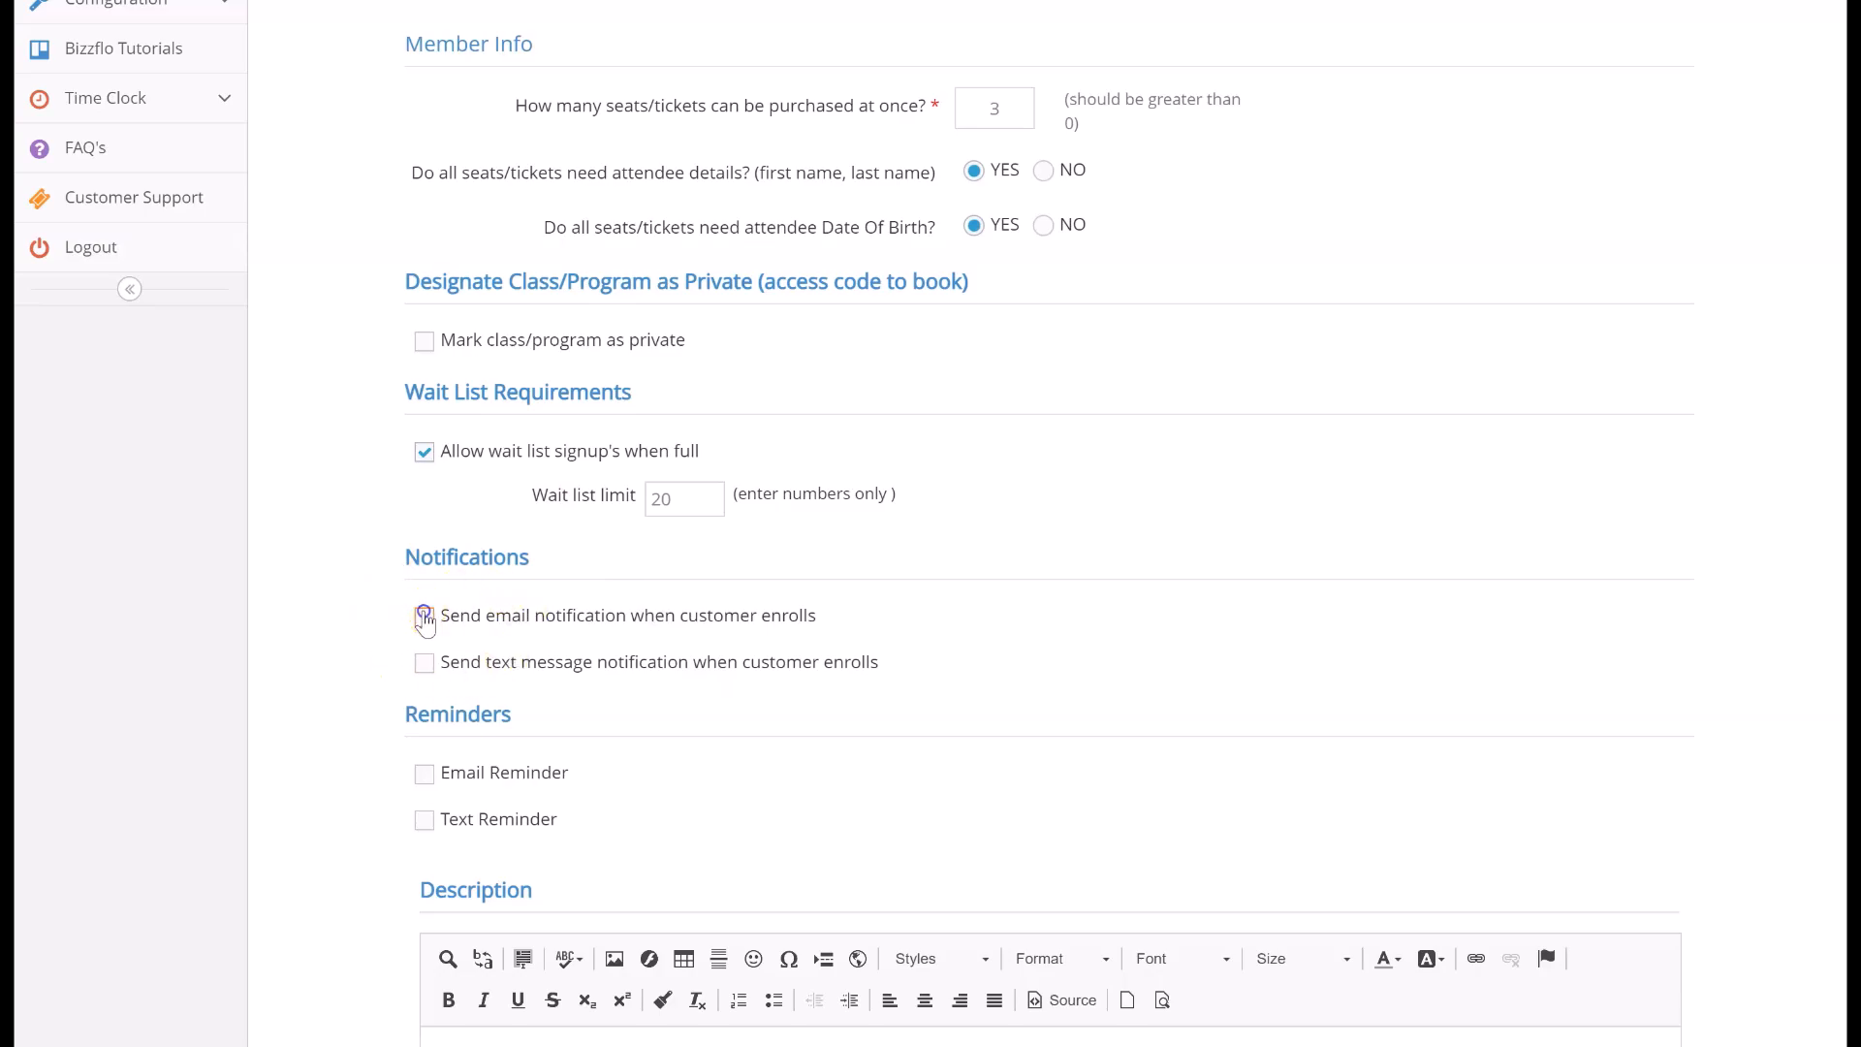
{"action": "left_click", "coordinate": [425, 663]}
{"action": "left_click", "coordinate": [423, 616]}
{"action": "left_click", "coordinate": [424, 665]}
Turn on the email and text reminders
{"action": "left_click", "coordinate": [424, 774]}
{"action": "left_click", "coordinate": [425, 820]}
{"action": "left_click", "coordinate": [425, 773]}
Enter the description "Recurring Yoga Class for Beginners"
{"action": "scroll", "coordinate": [424, 781], "scroll_direction": "down", "scroll_amount": 4}
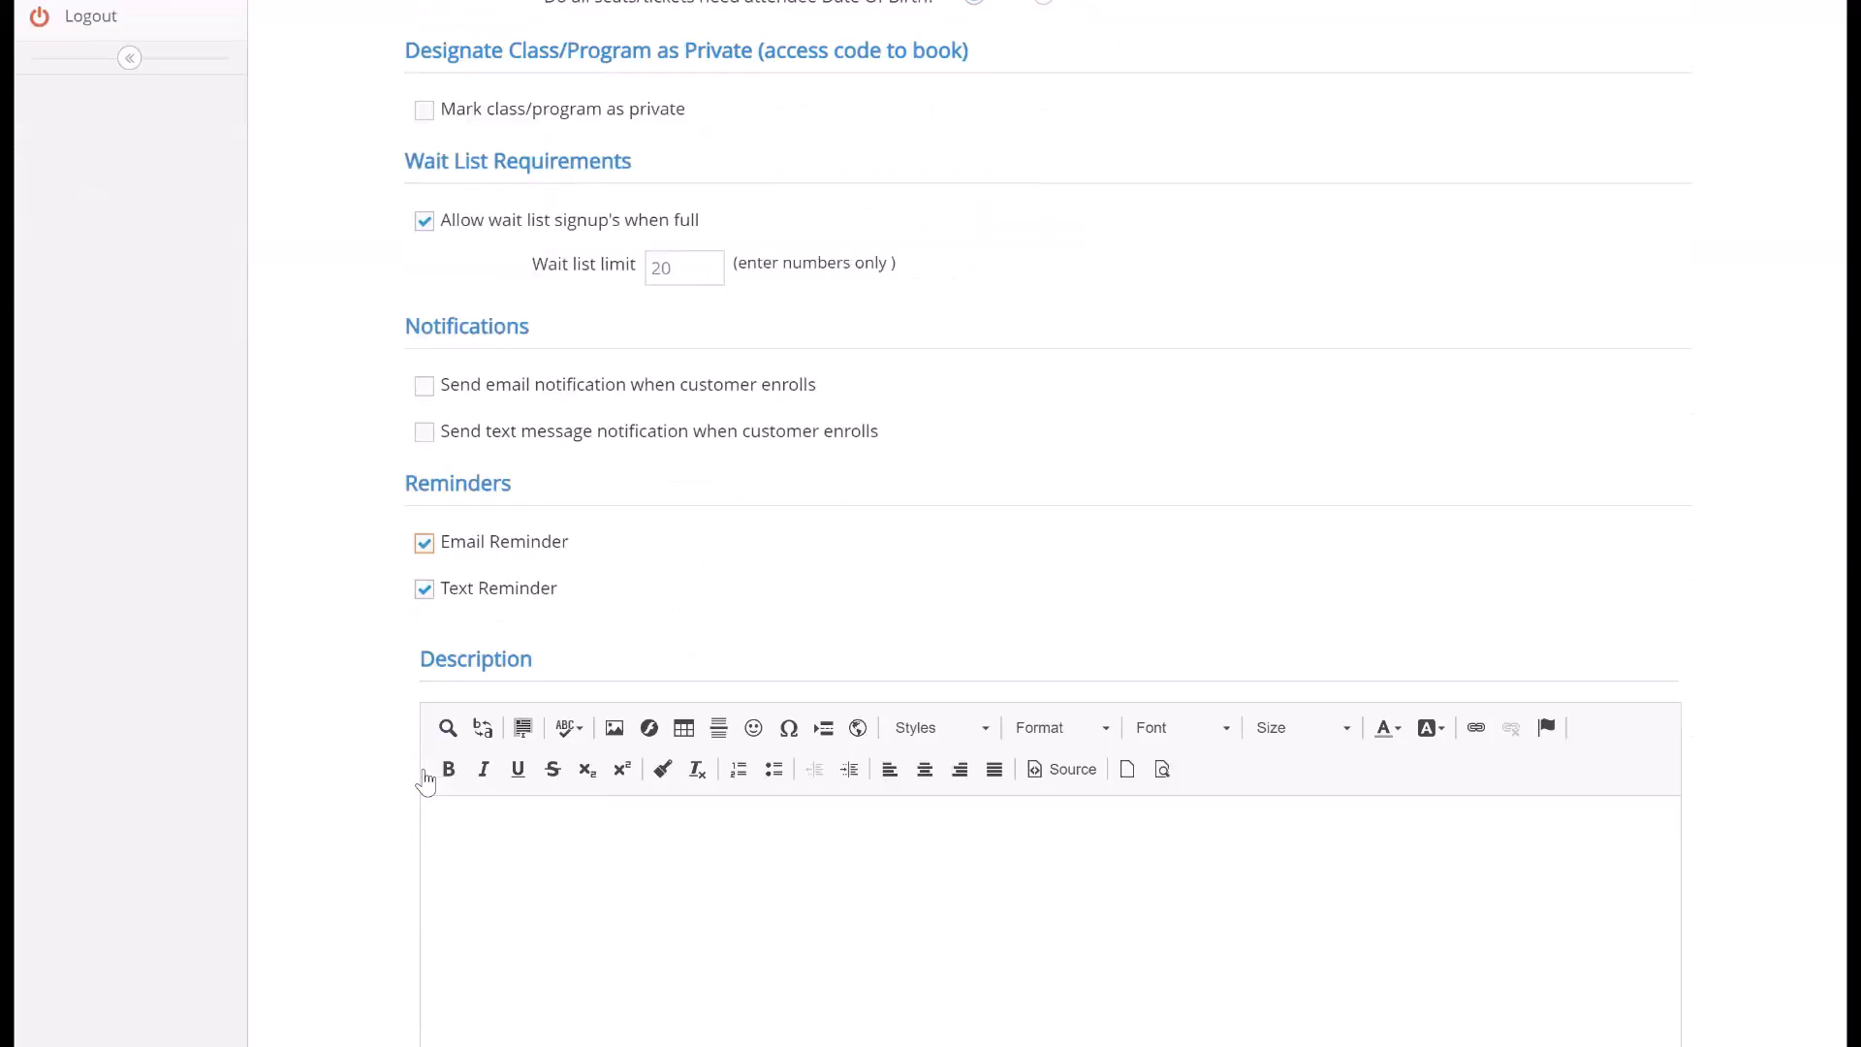
{"action": "scroll", "coordinate": [426, 770], "scroll_direction": "down", "scroll_amount": 3}
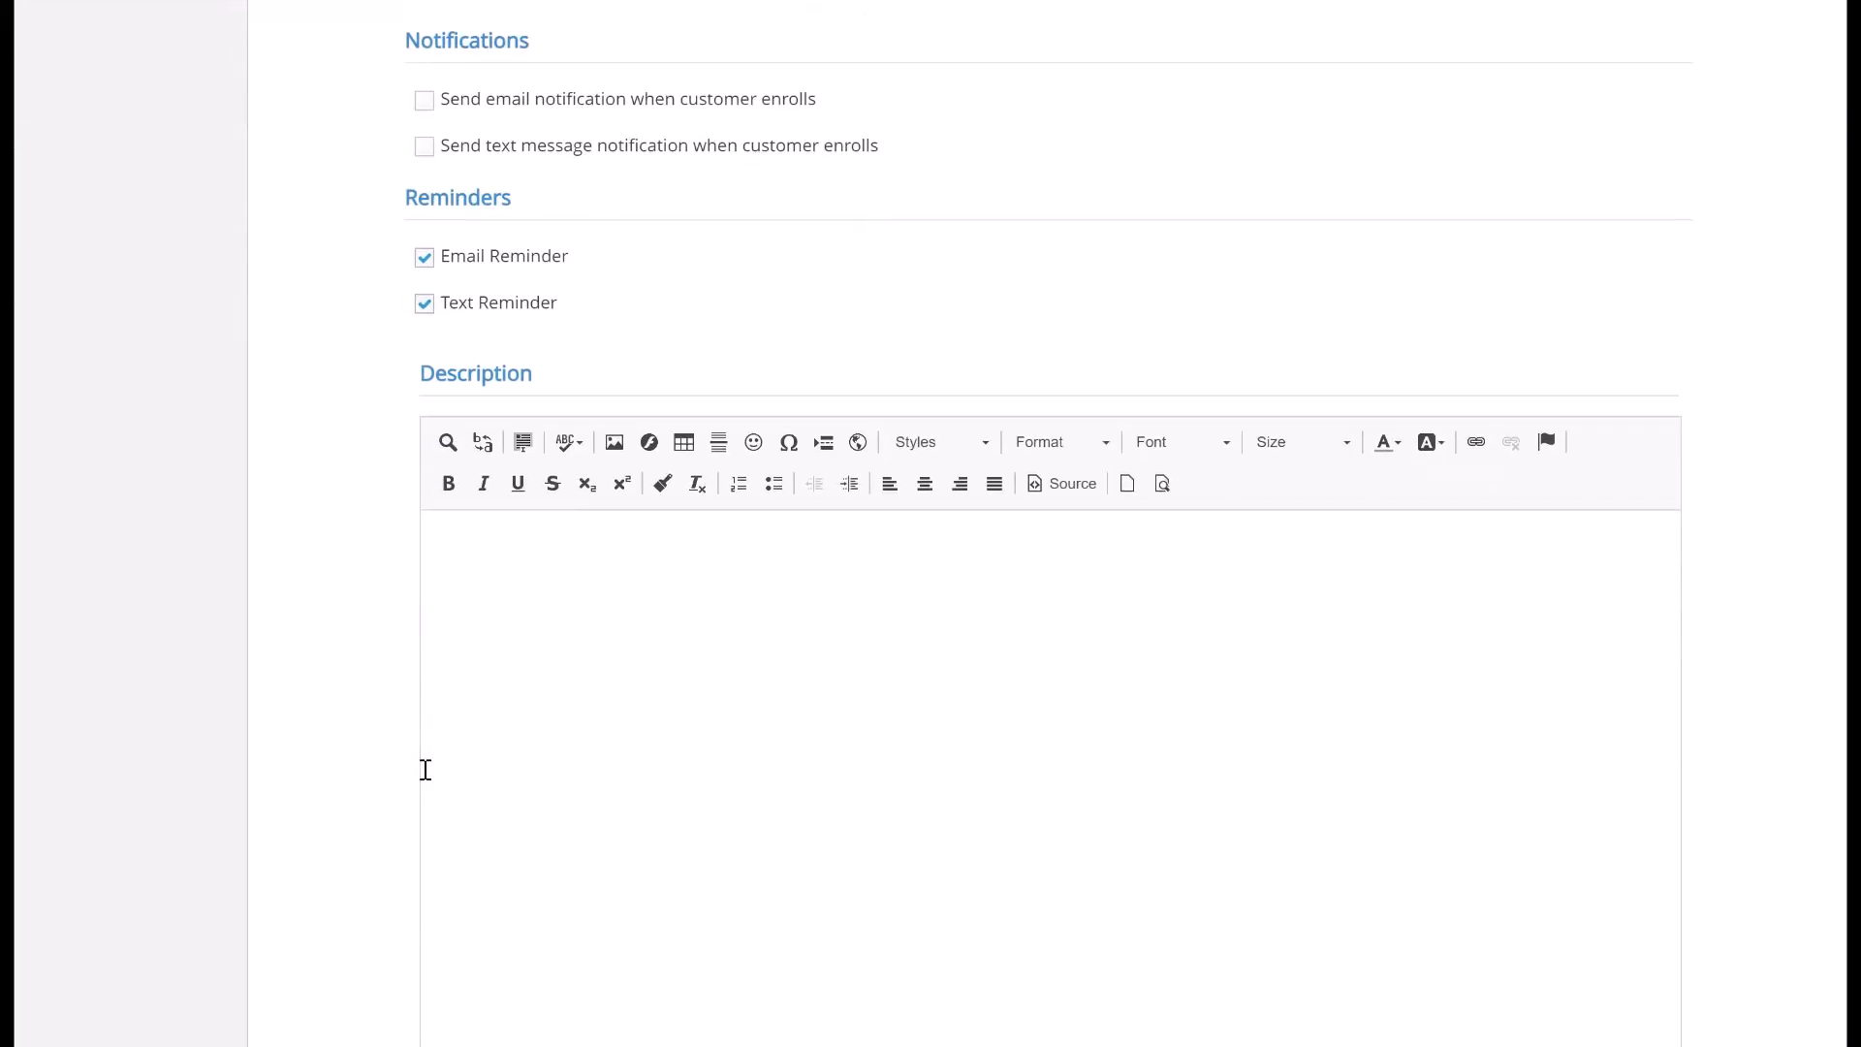
{"action": "scroll", "coordinate": [425, 770], "scroll_direction": "down", "scroll_amount": 2}
{"action": "left_click", "coordinate": [549, 435]}
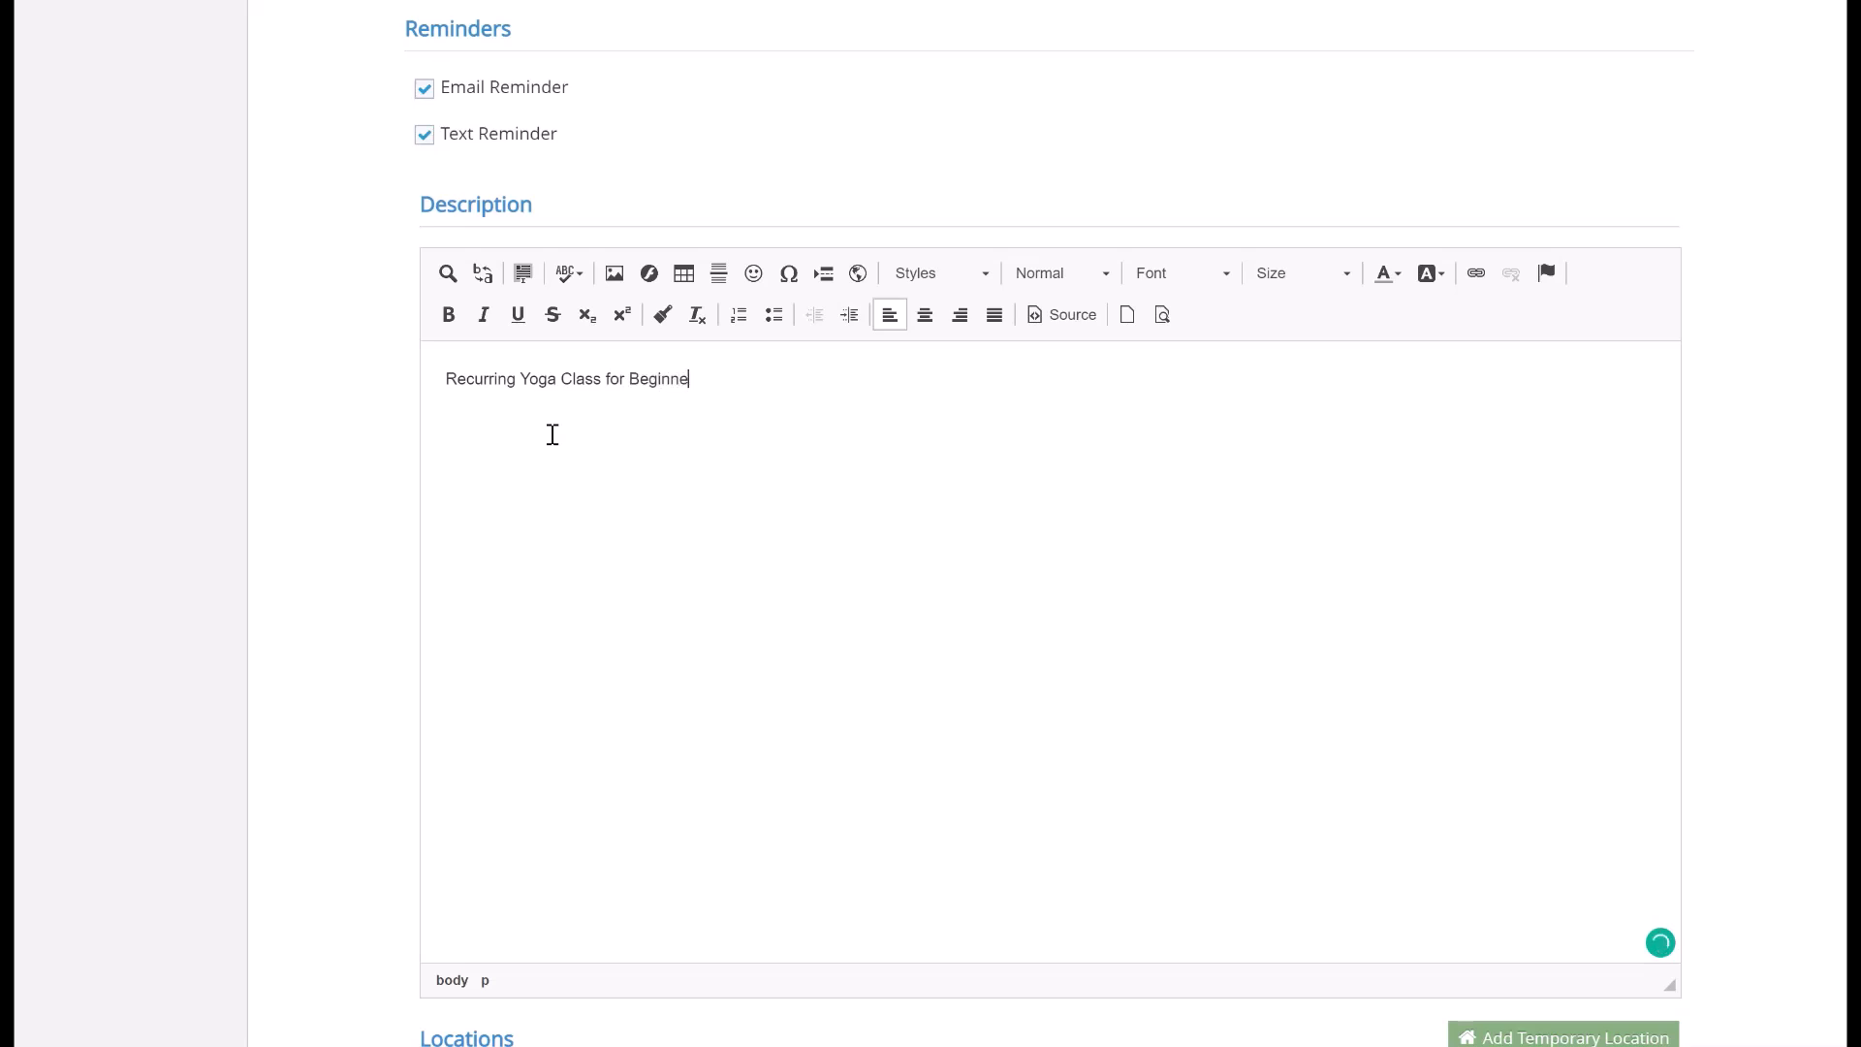
{"action": "scroll", "coordinate": [553, 435], "scroll_direction": "down", "scroll_amount": 3}
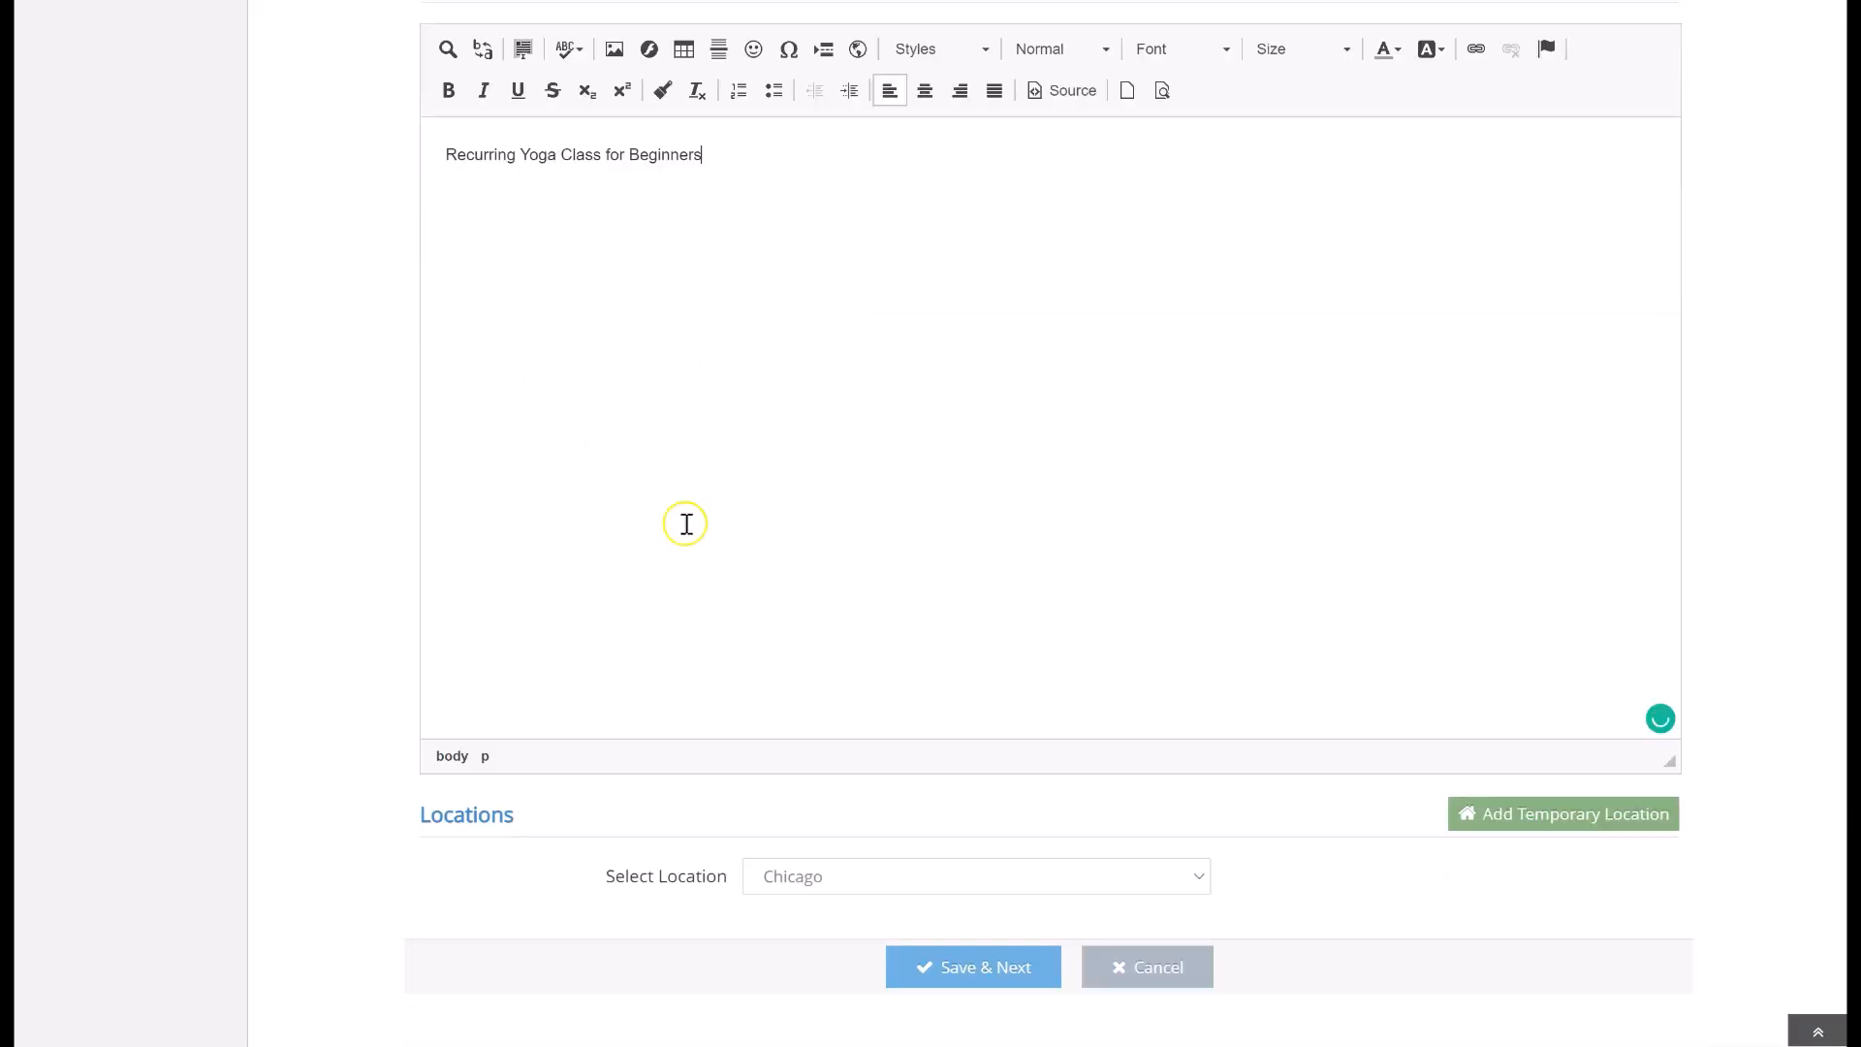
Set the class location to Chicago
{"action": "left_click", "coordinate": [905, 877]}
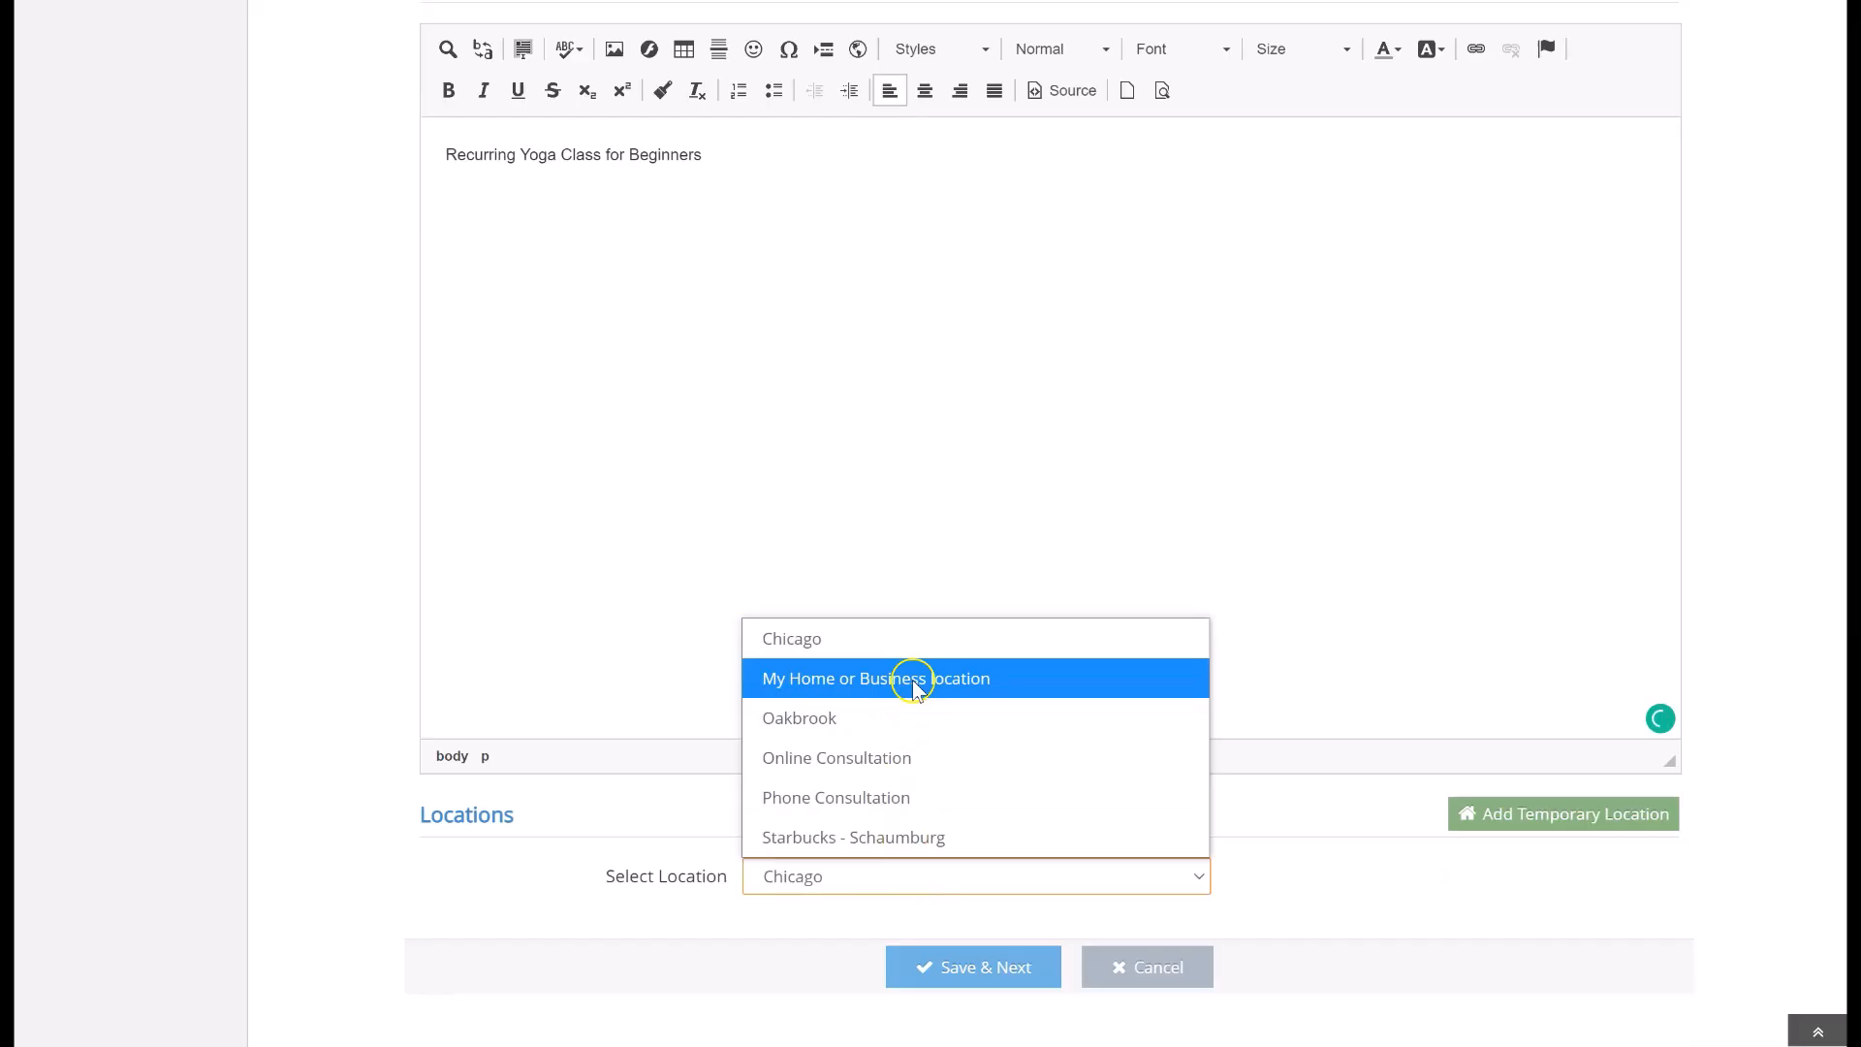
{"action": "left_click", "coordinate": [932, 639]}
{"action": "left_click", "coordinate": [1462, 814]}
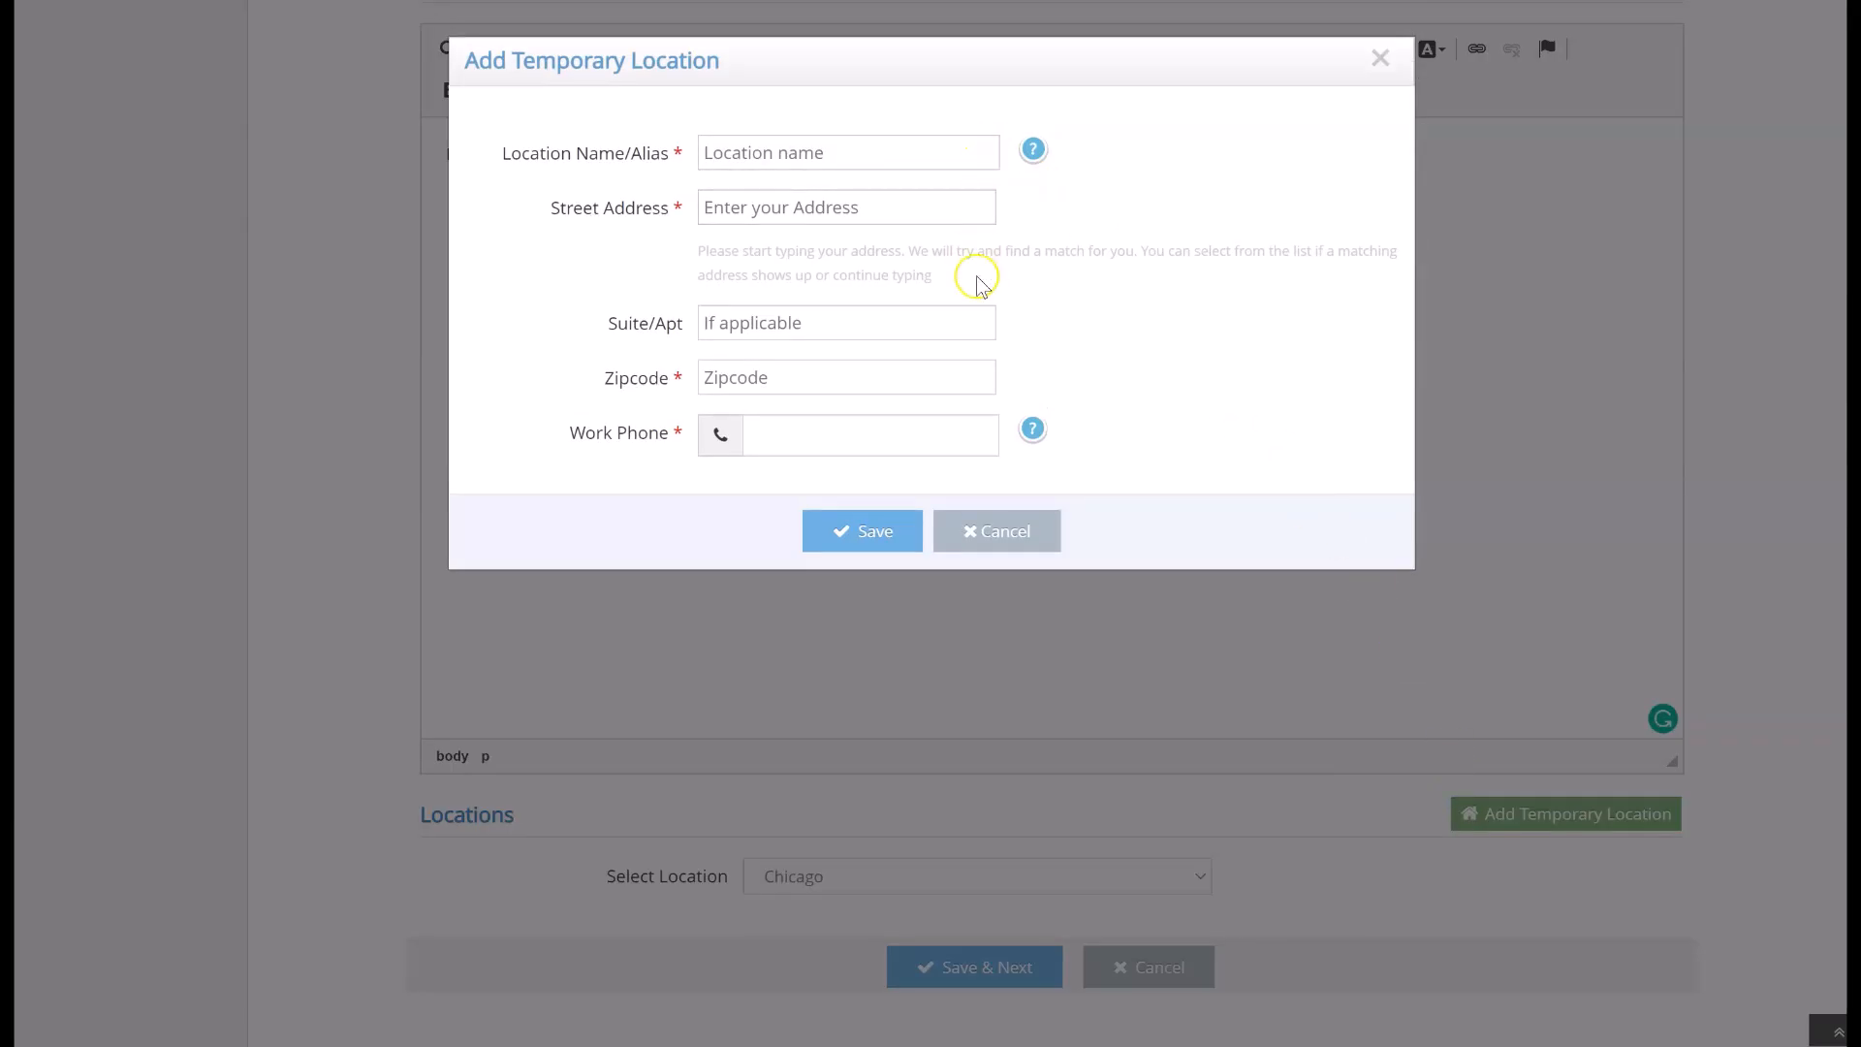
{"action": "left_click", "coordinate": [985, 532]}
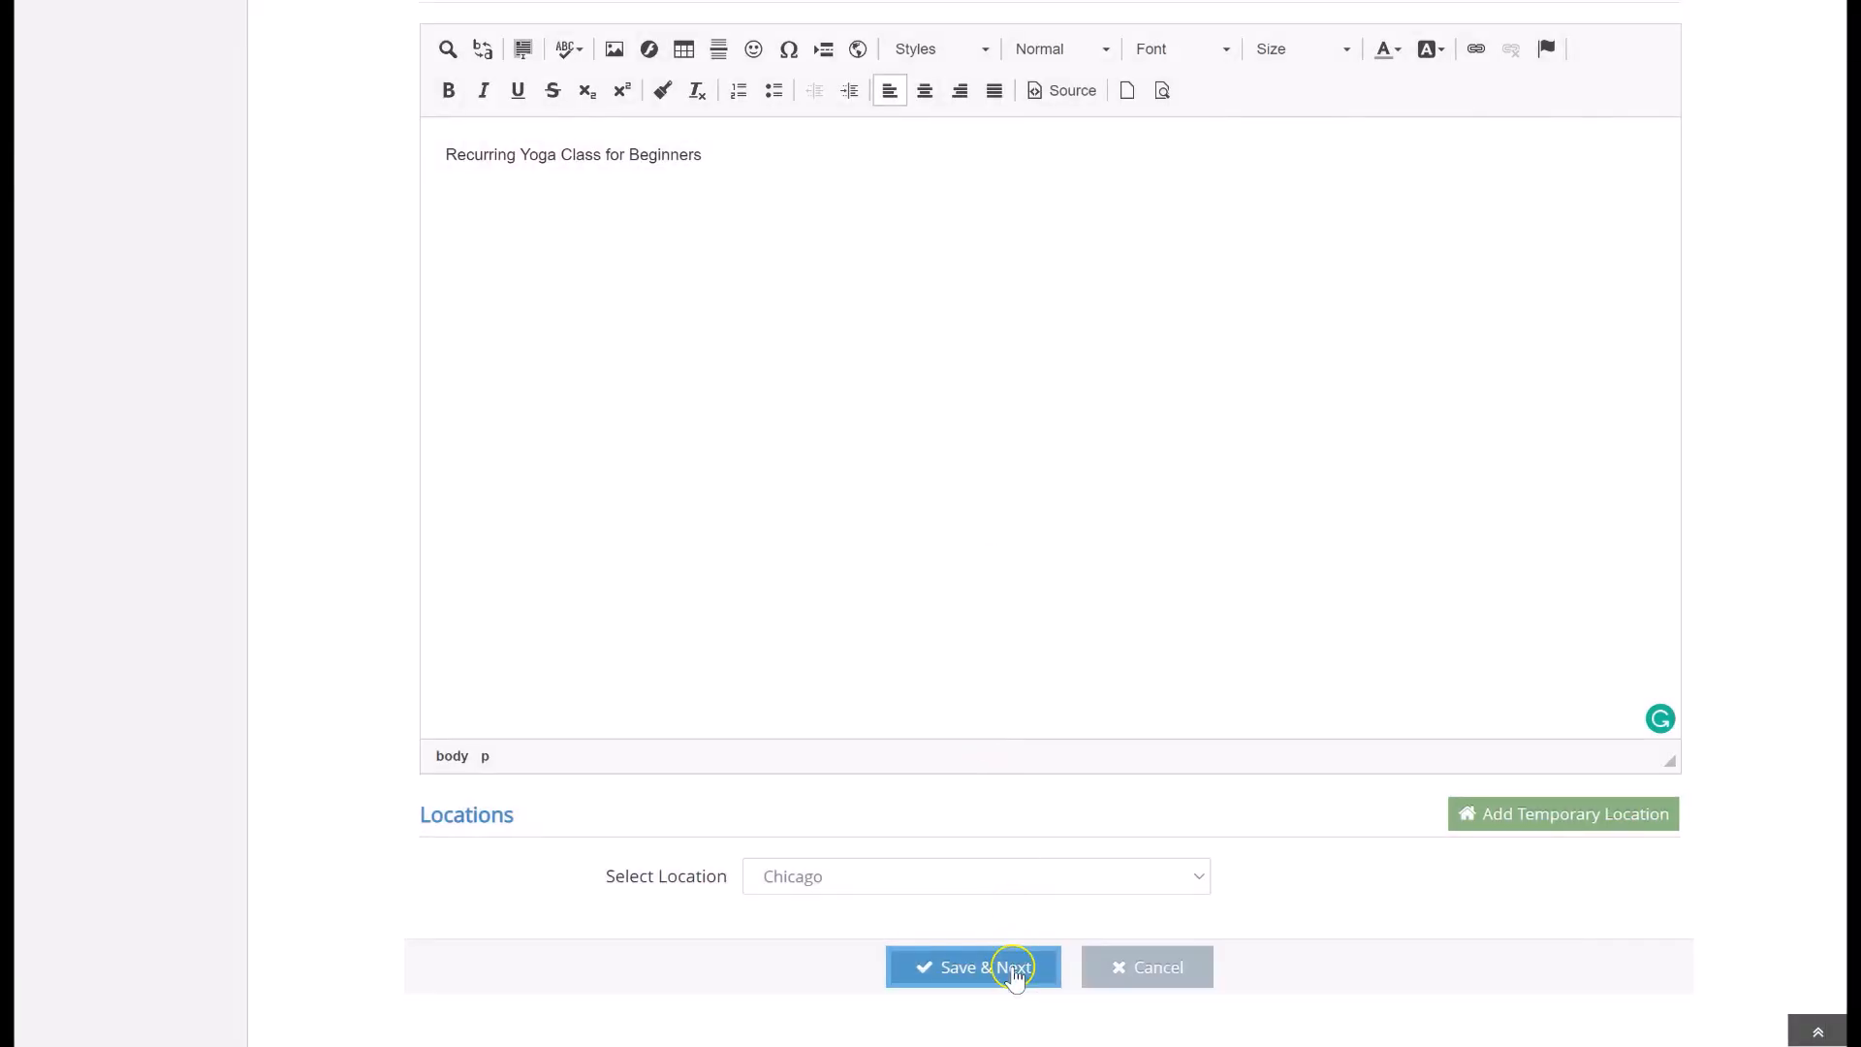
Save the class details and open a new session for the class
{"action": "left_click", "coordinate": [921, 968]}
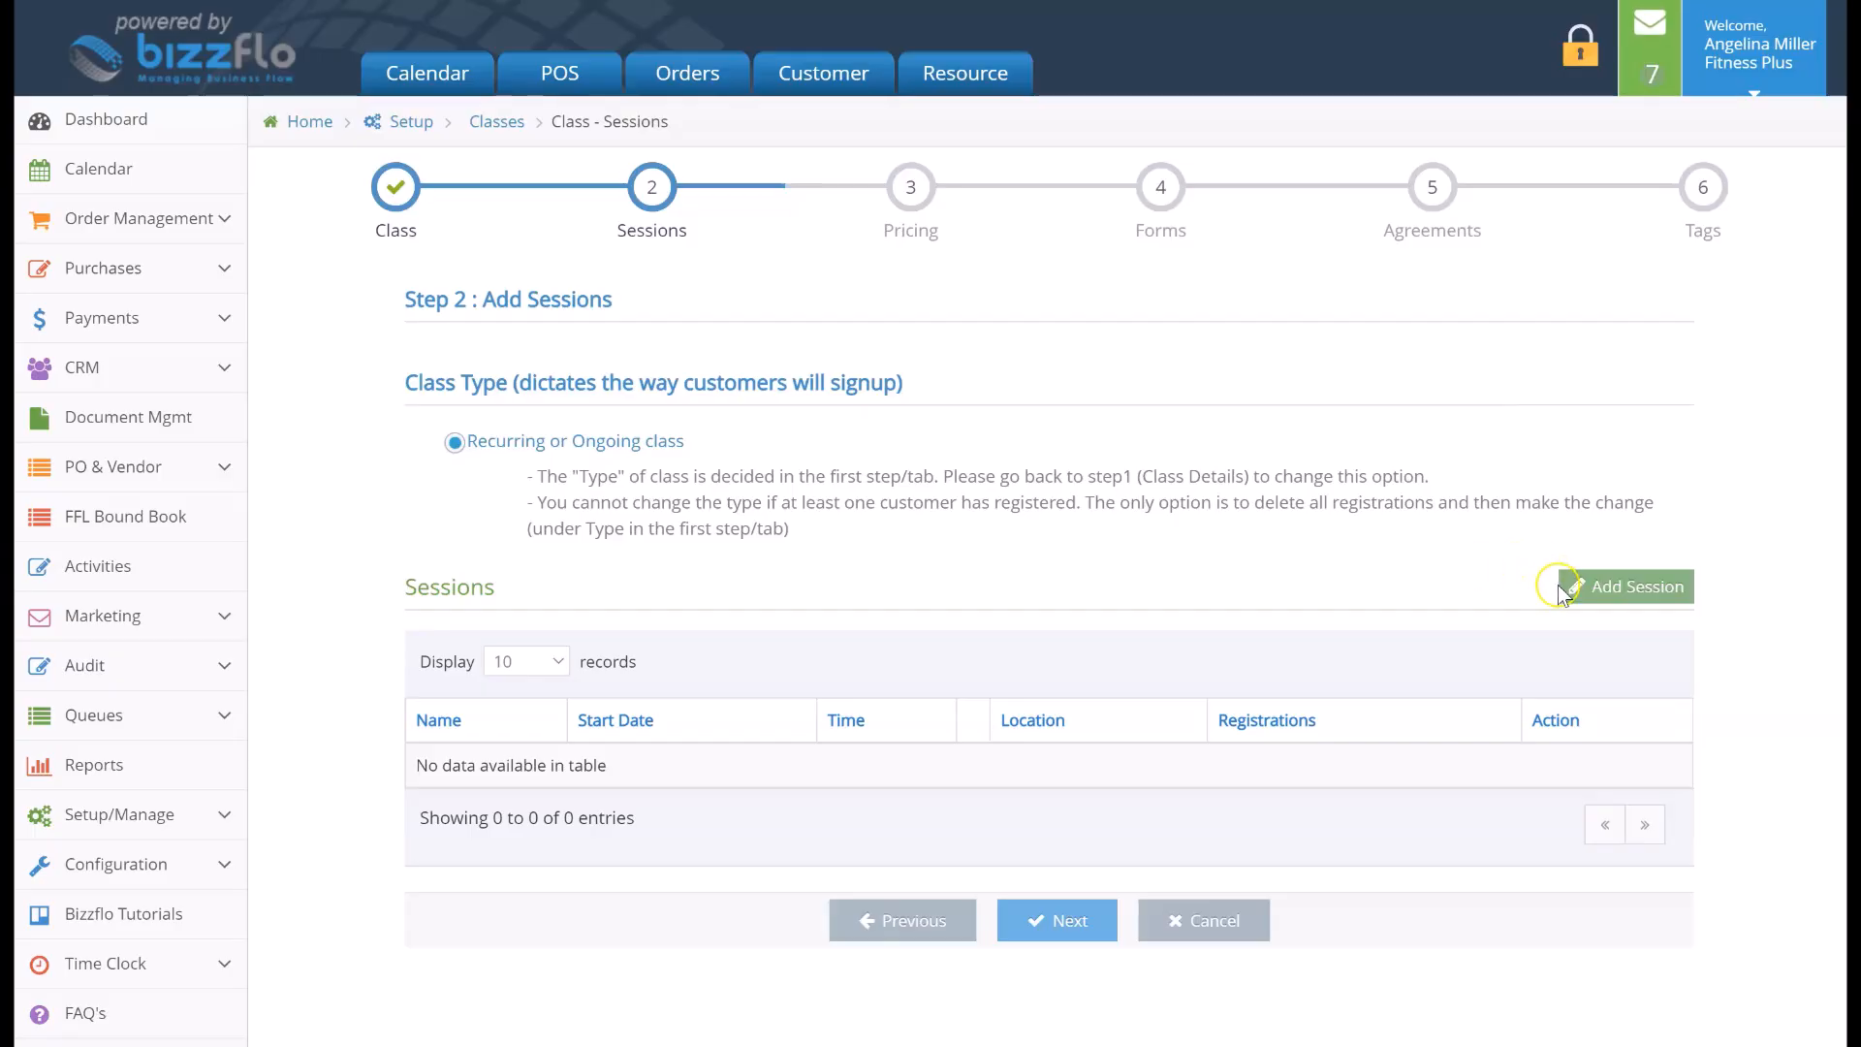
{"action": "left_click", "coordinate": [1667, 587]}
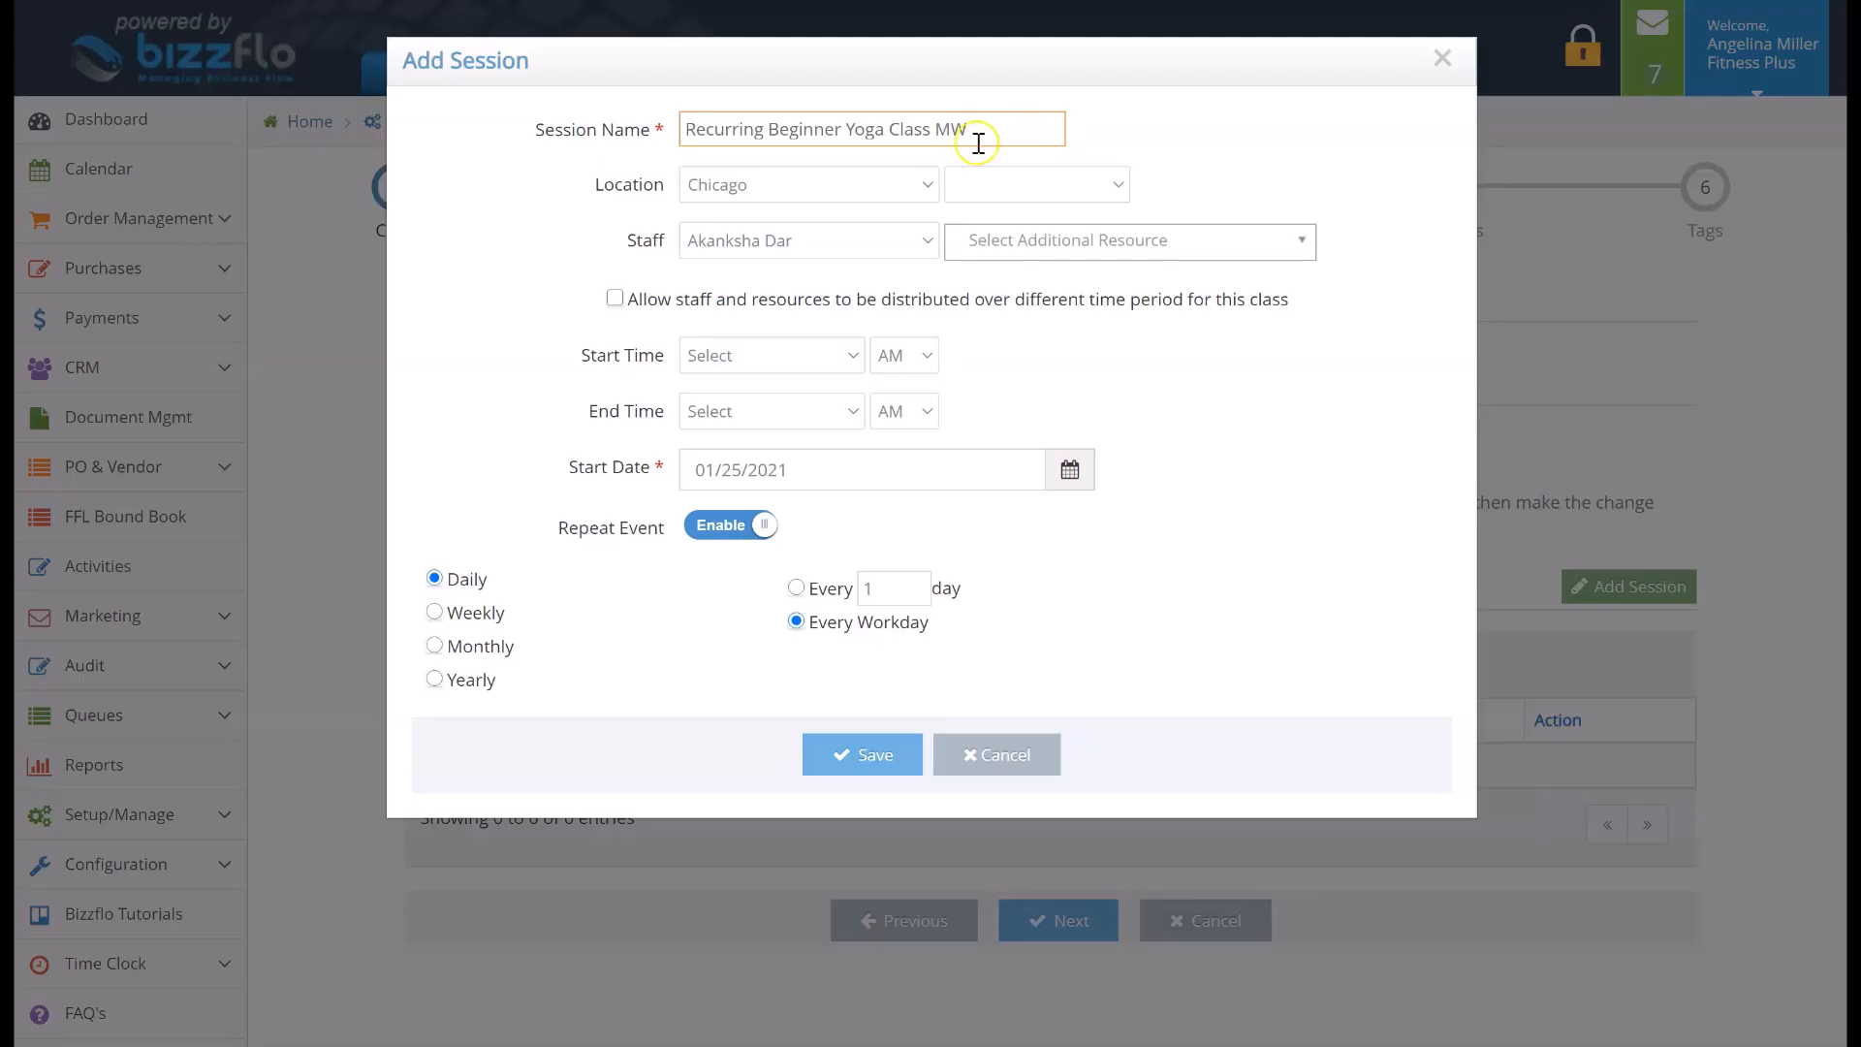
Set the session's location to Chicago and its staff to Certified Instructor
{"action": "left_click", "coordinate": [894, 182]}
{"action": "left_click", "coordinate": [893, 181]}
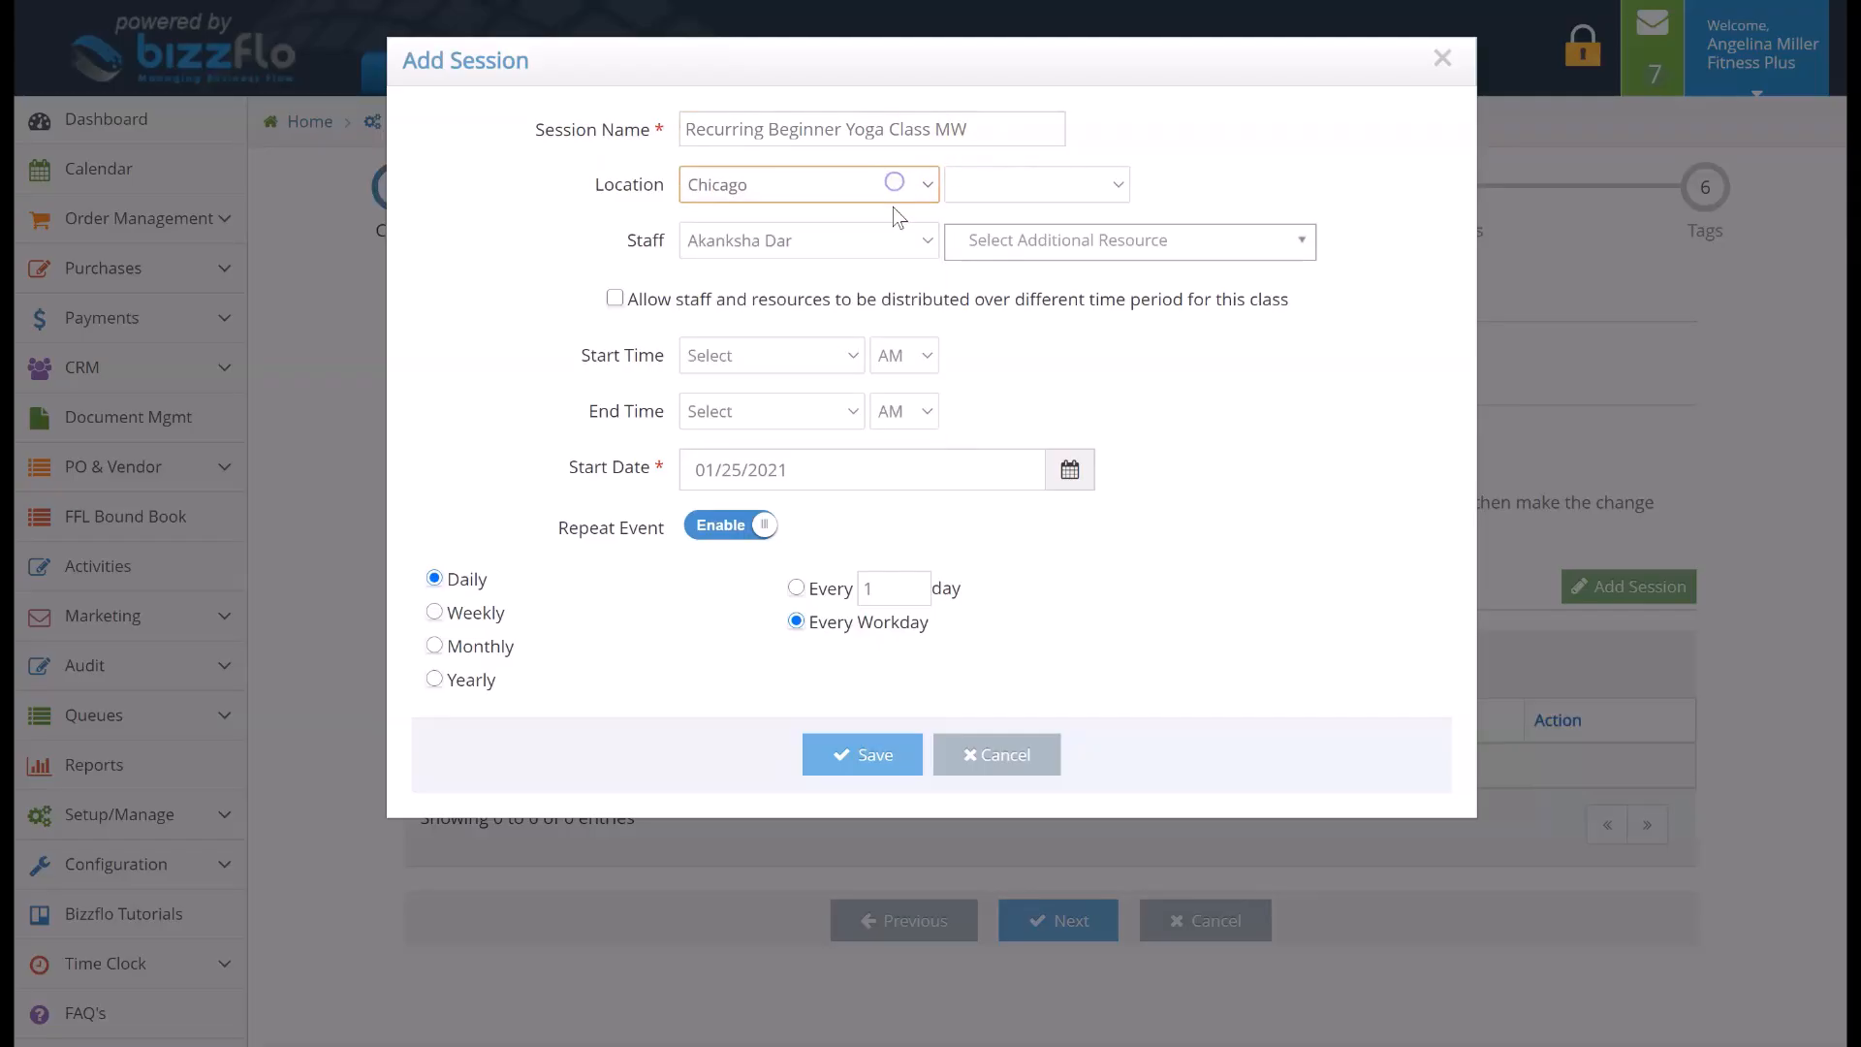
{"action": "left_click", "coordinate": [890, 186]}
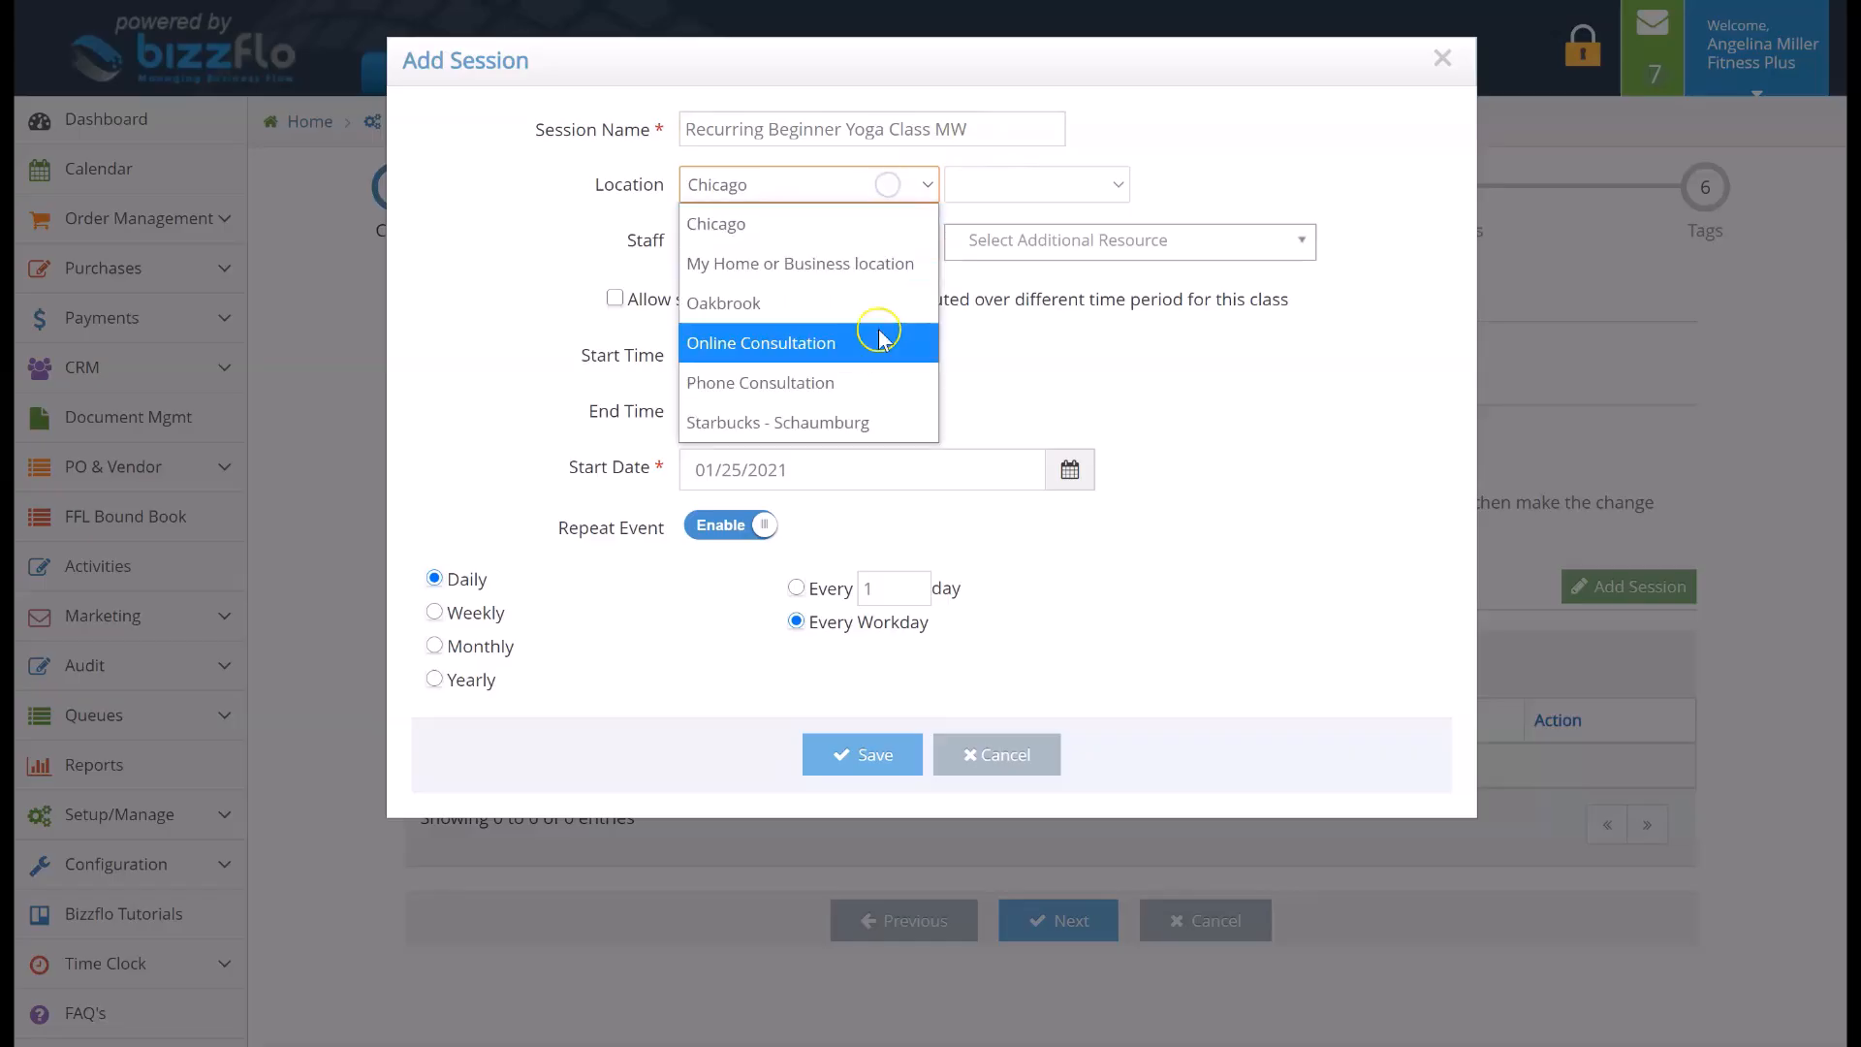
{"action": "left_click", "coordinate": [890, 224]}
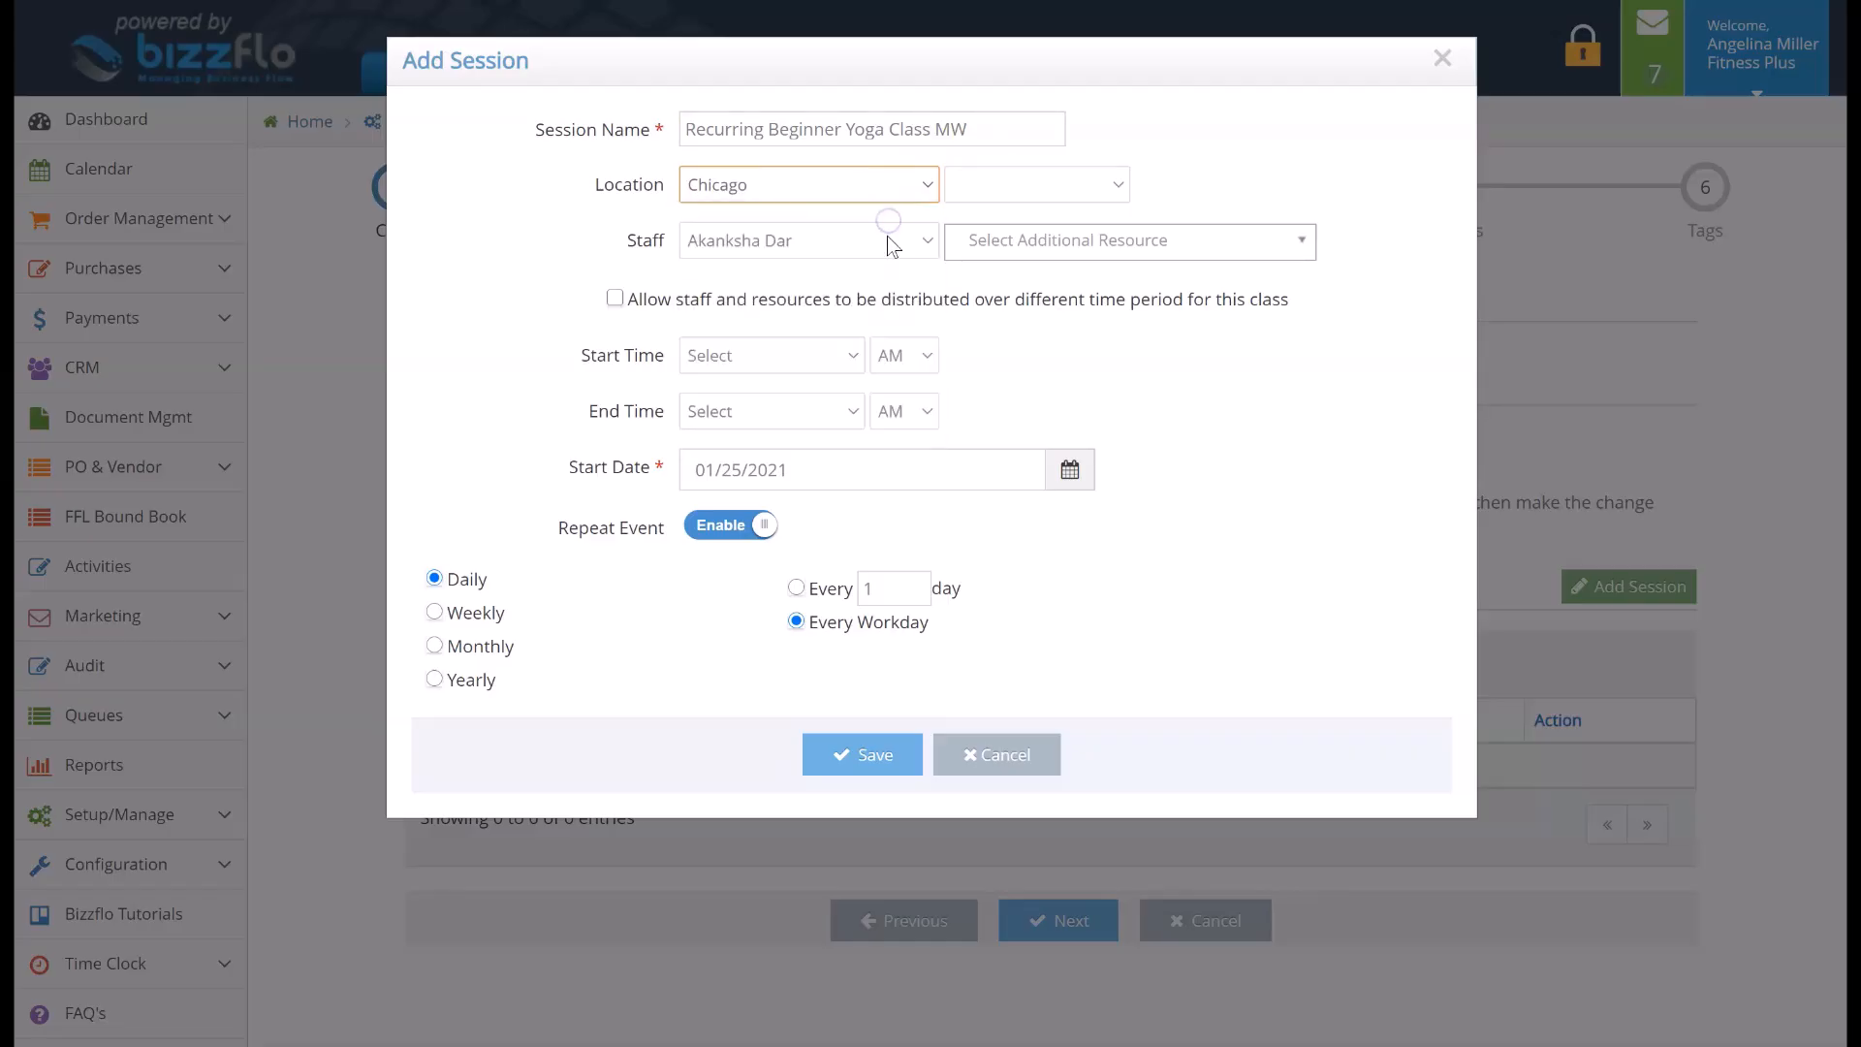
{"action": "left_click", "coordinate": [892, 242]}
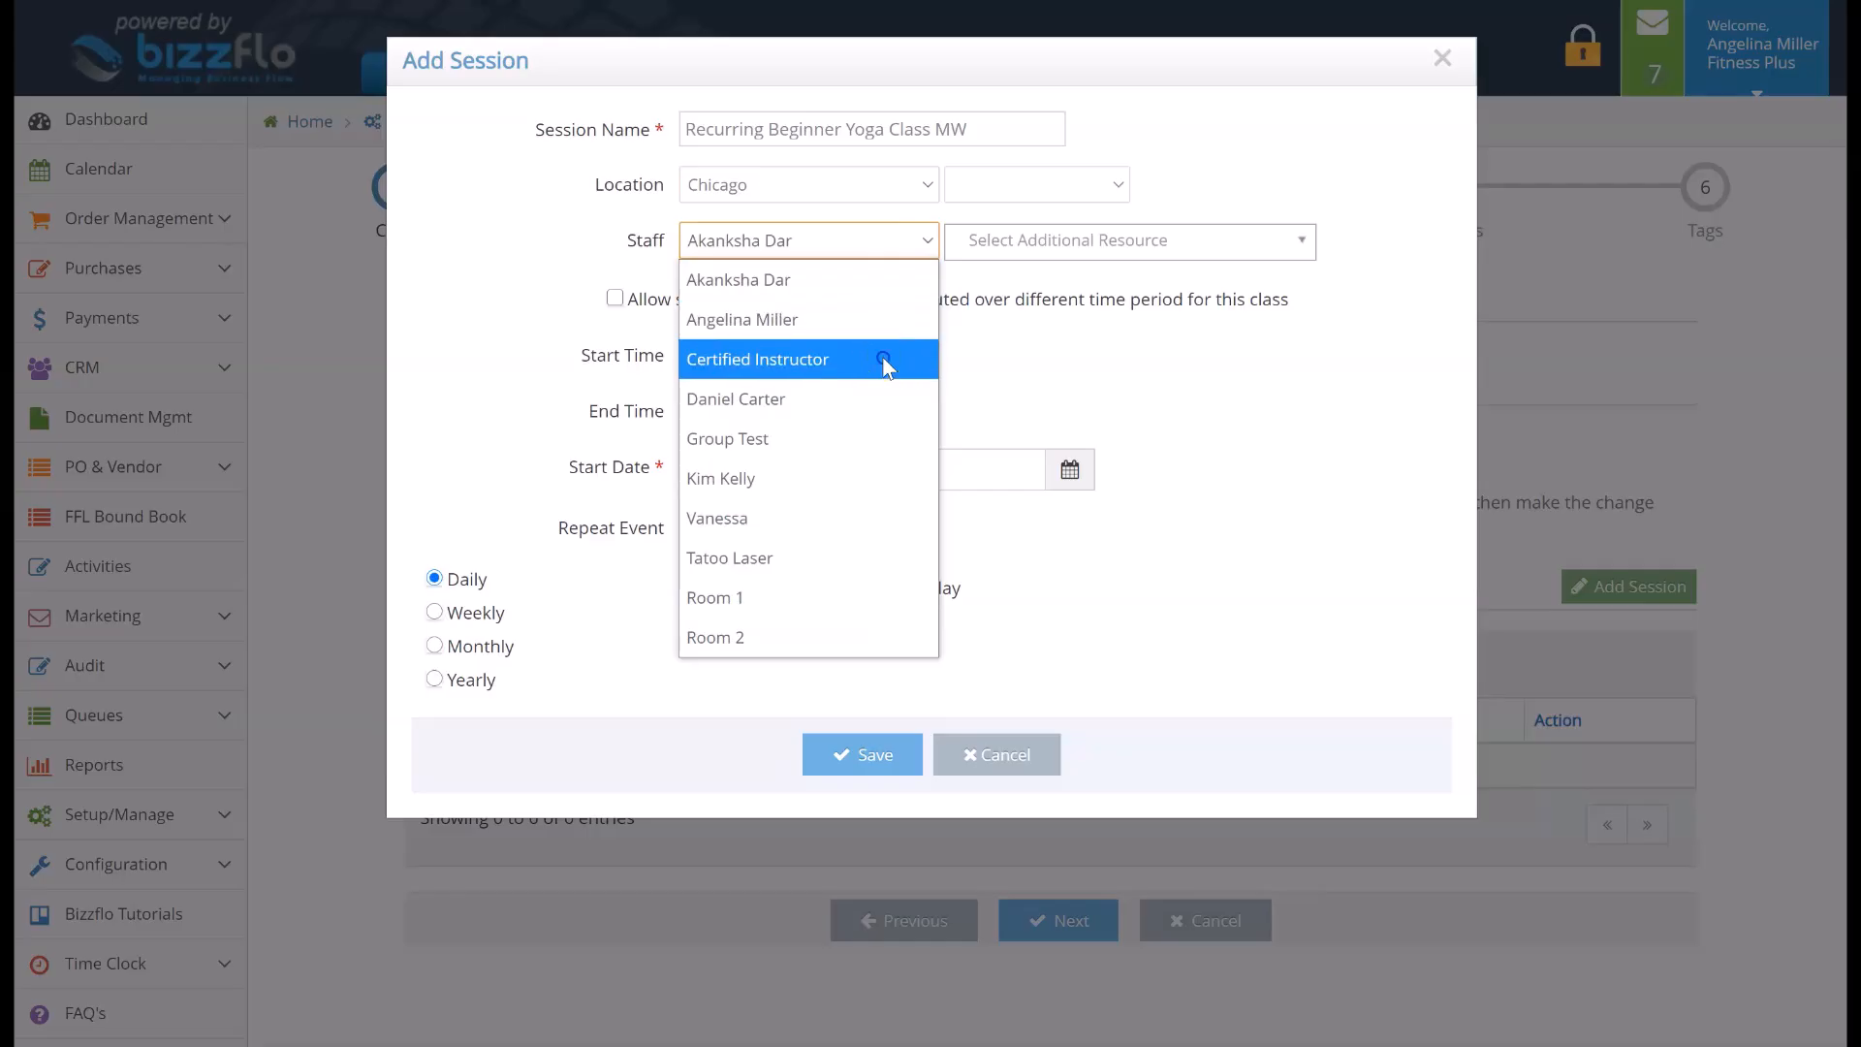
{"action": "left_click", "coordinate": [884, 361]}
{"action": "left_click", "coordinate": [1023, 242]}
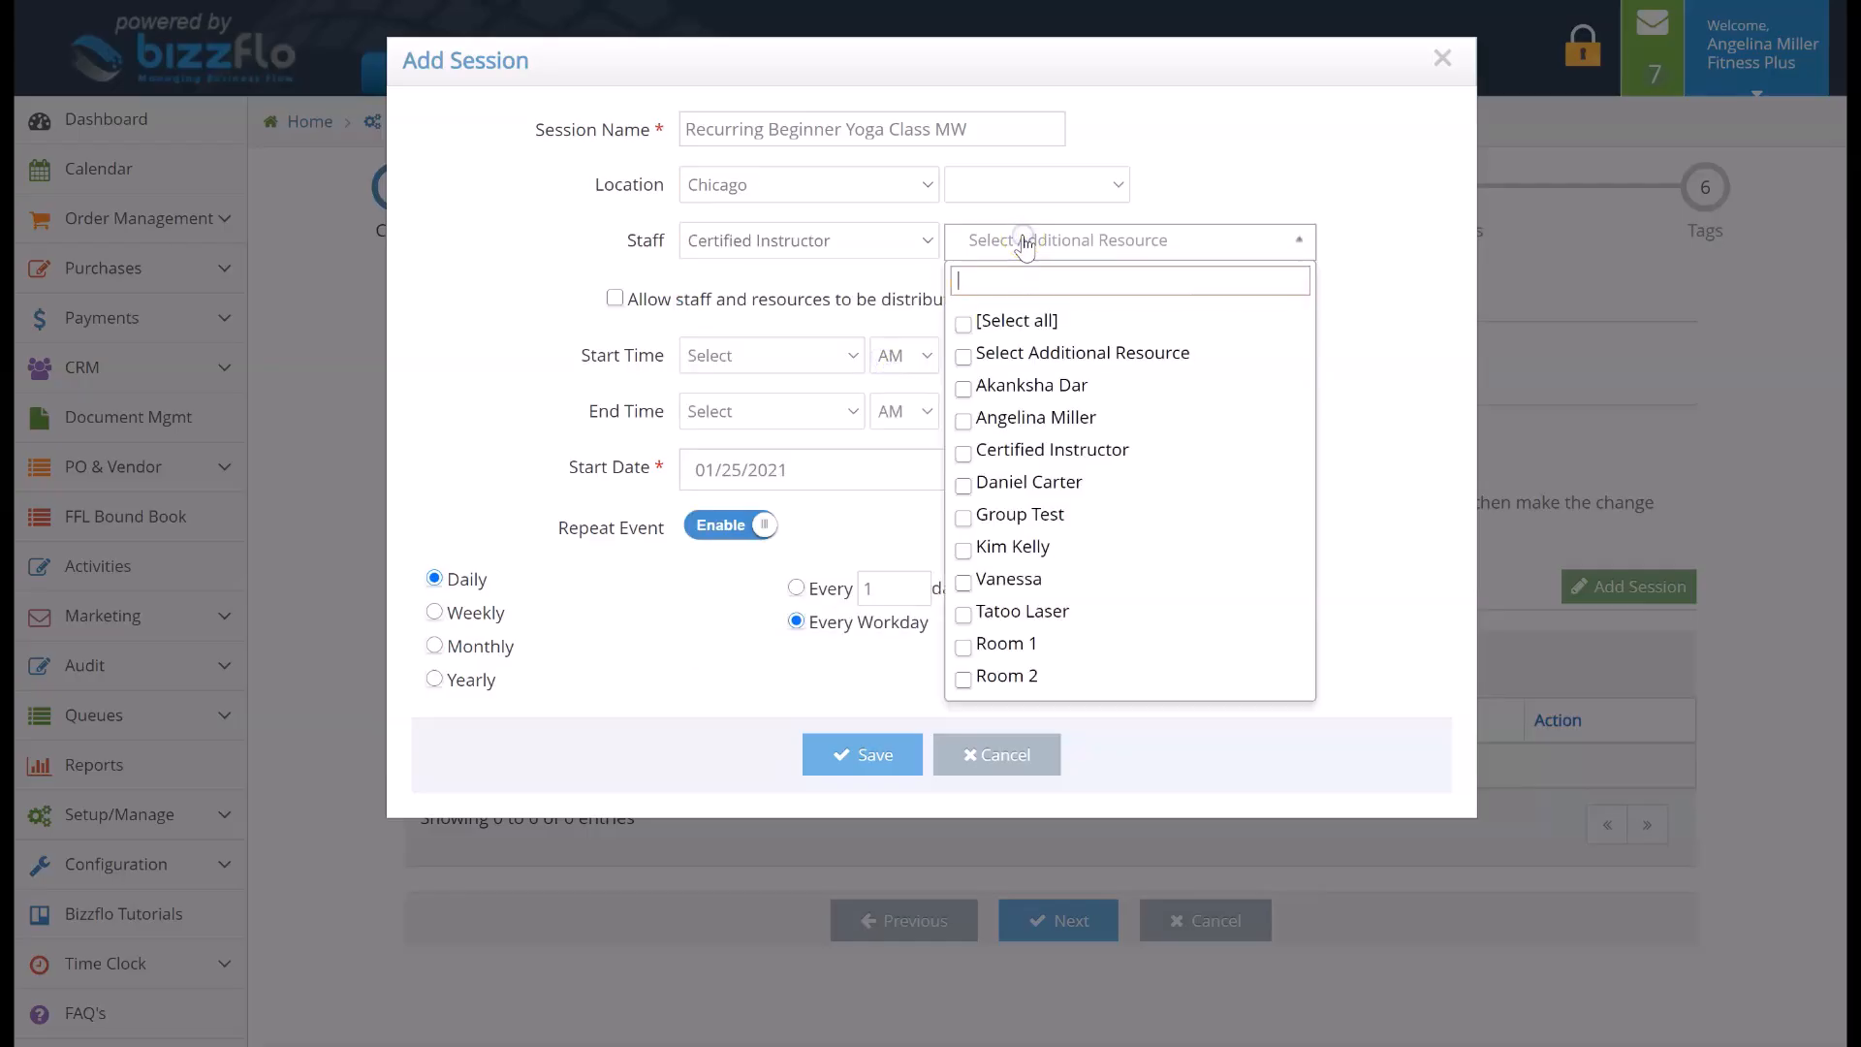
{"action": "left_click", "coordinate": [964, 647]}
{"action": "left_click", "coordinate": [964, 549]}
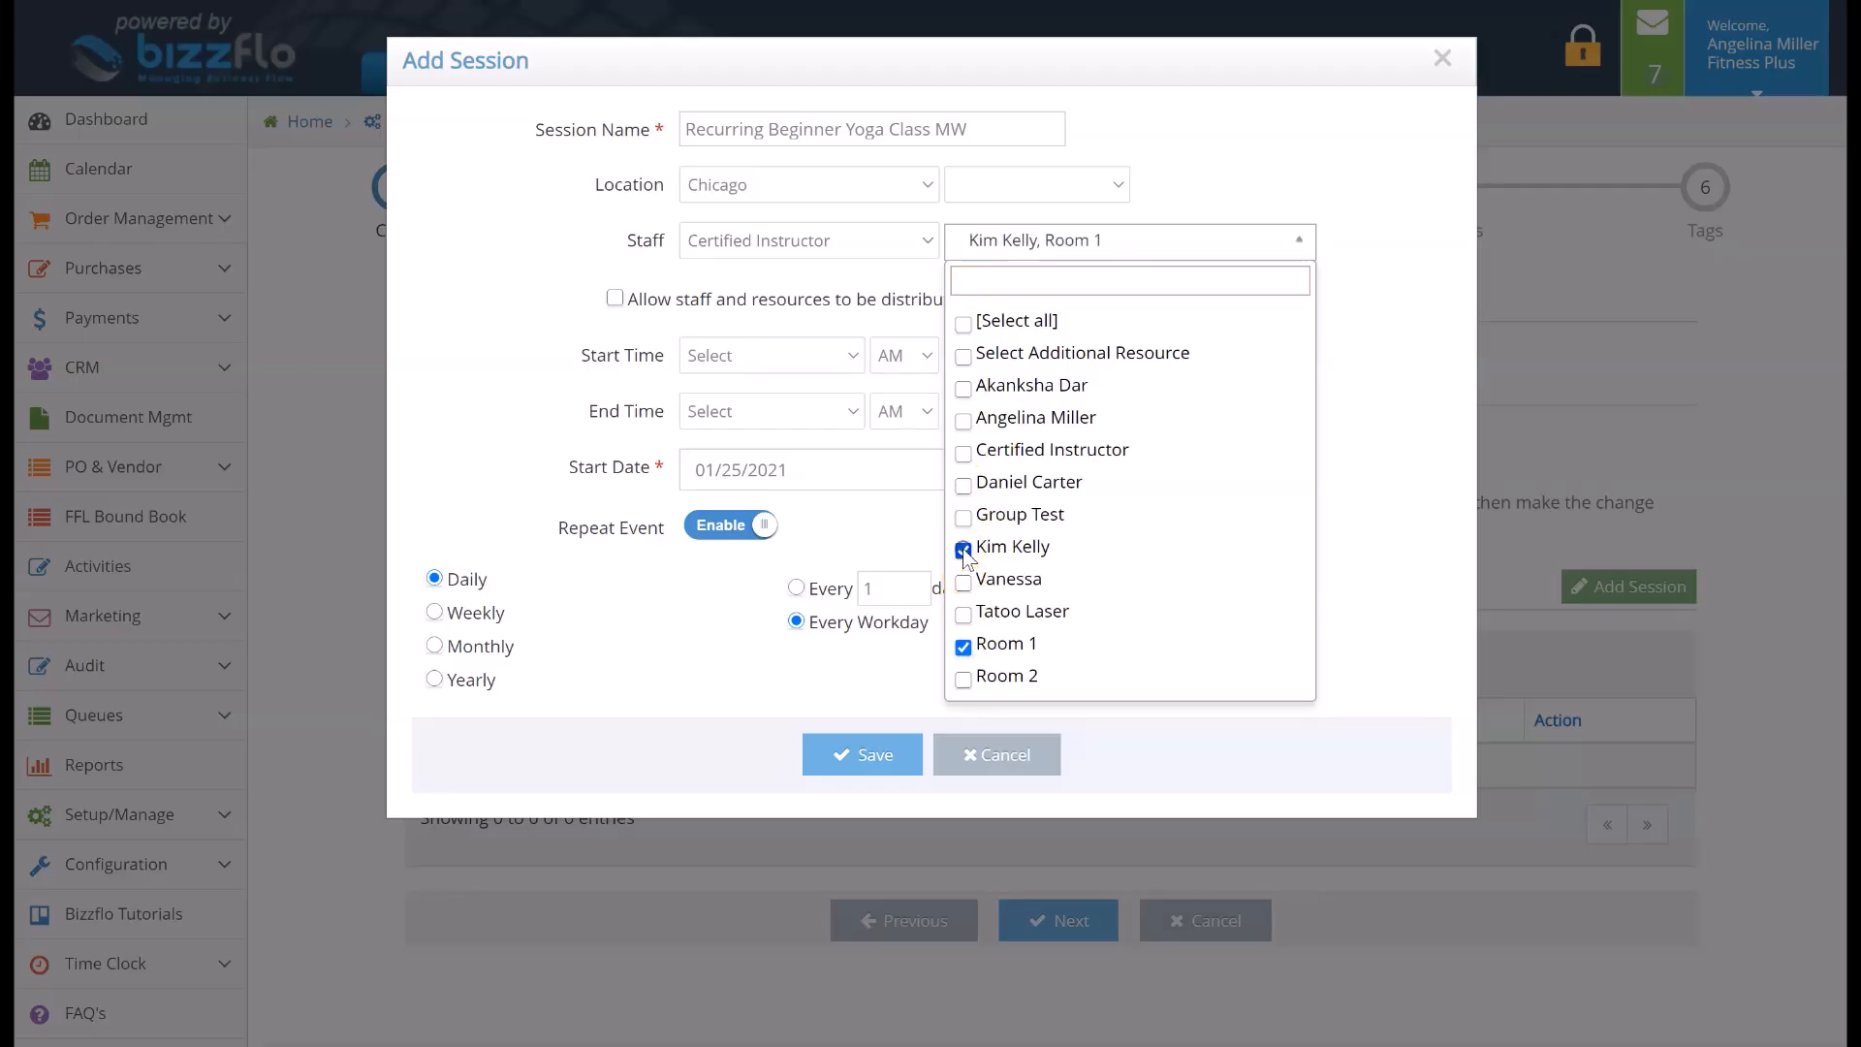
{"action": "left_click", "coordinate": [908, 305]}
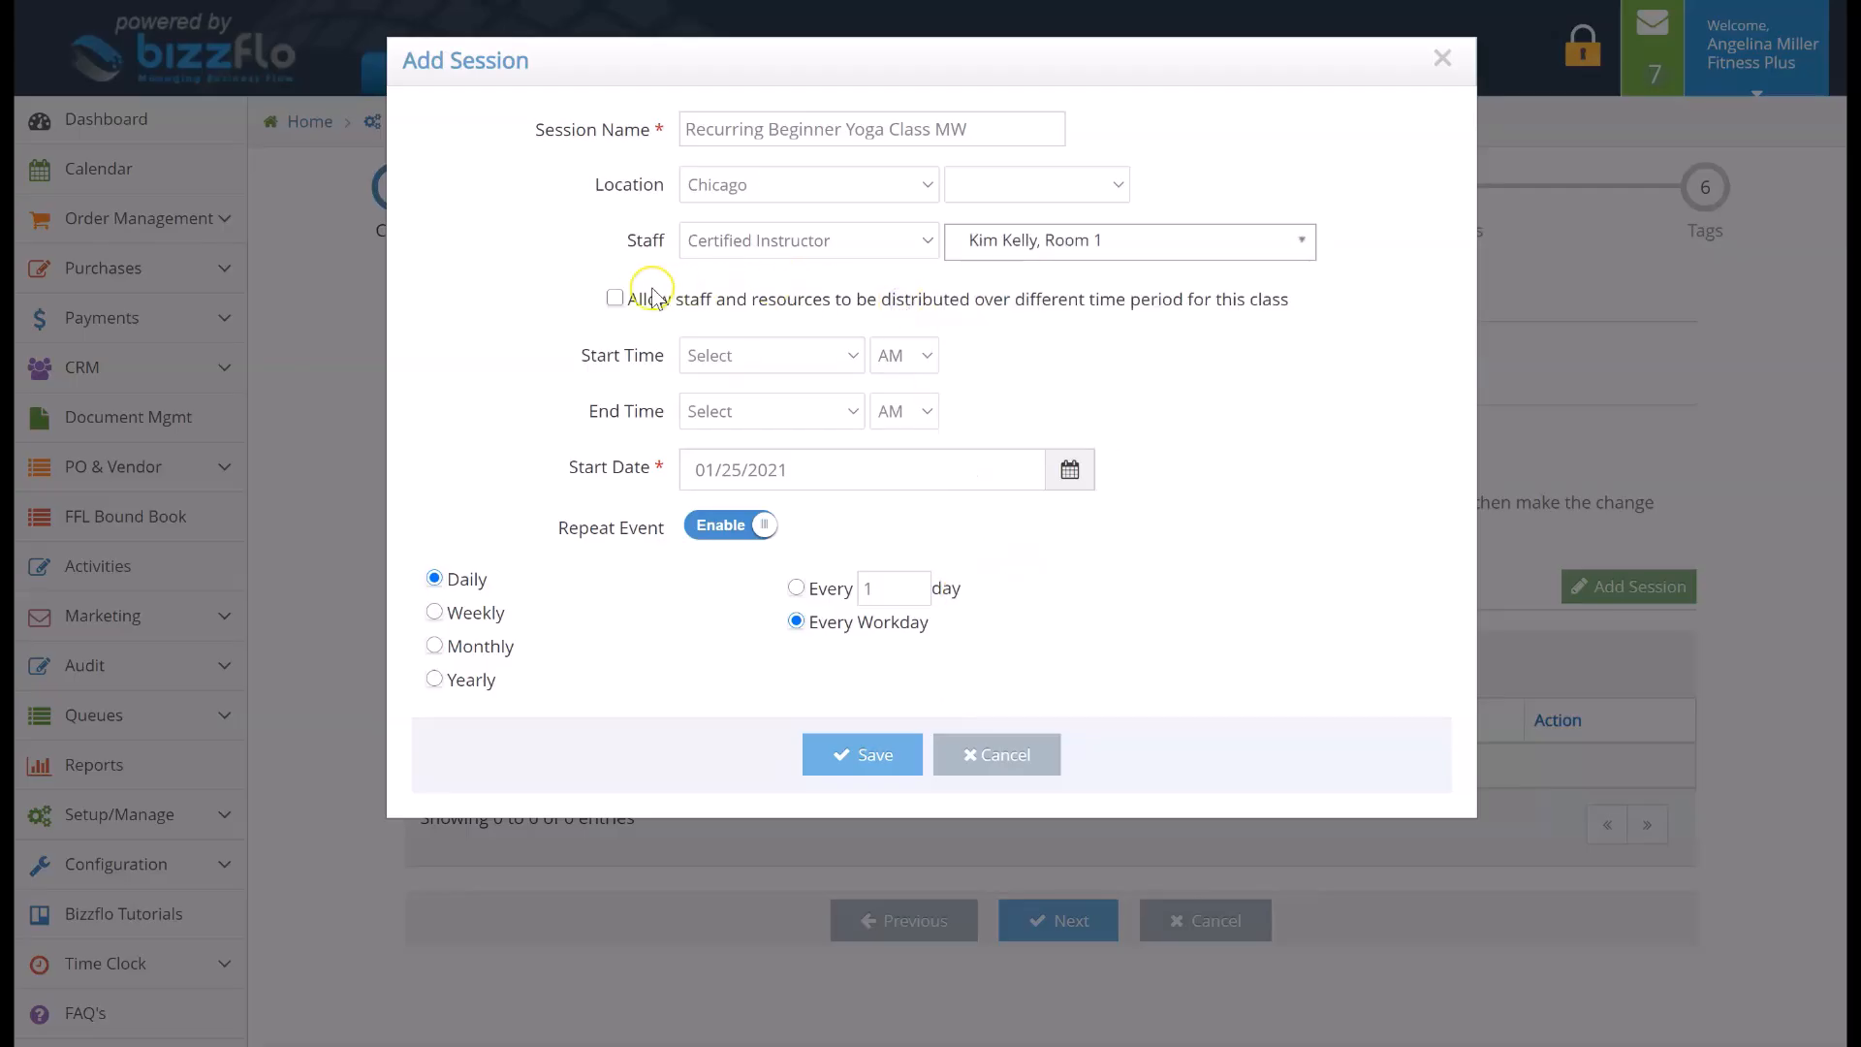
{"action": "left_click", "coordinate": [614, 298]}
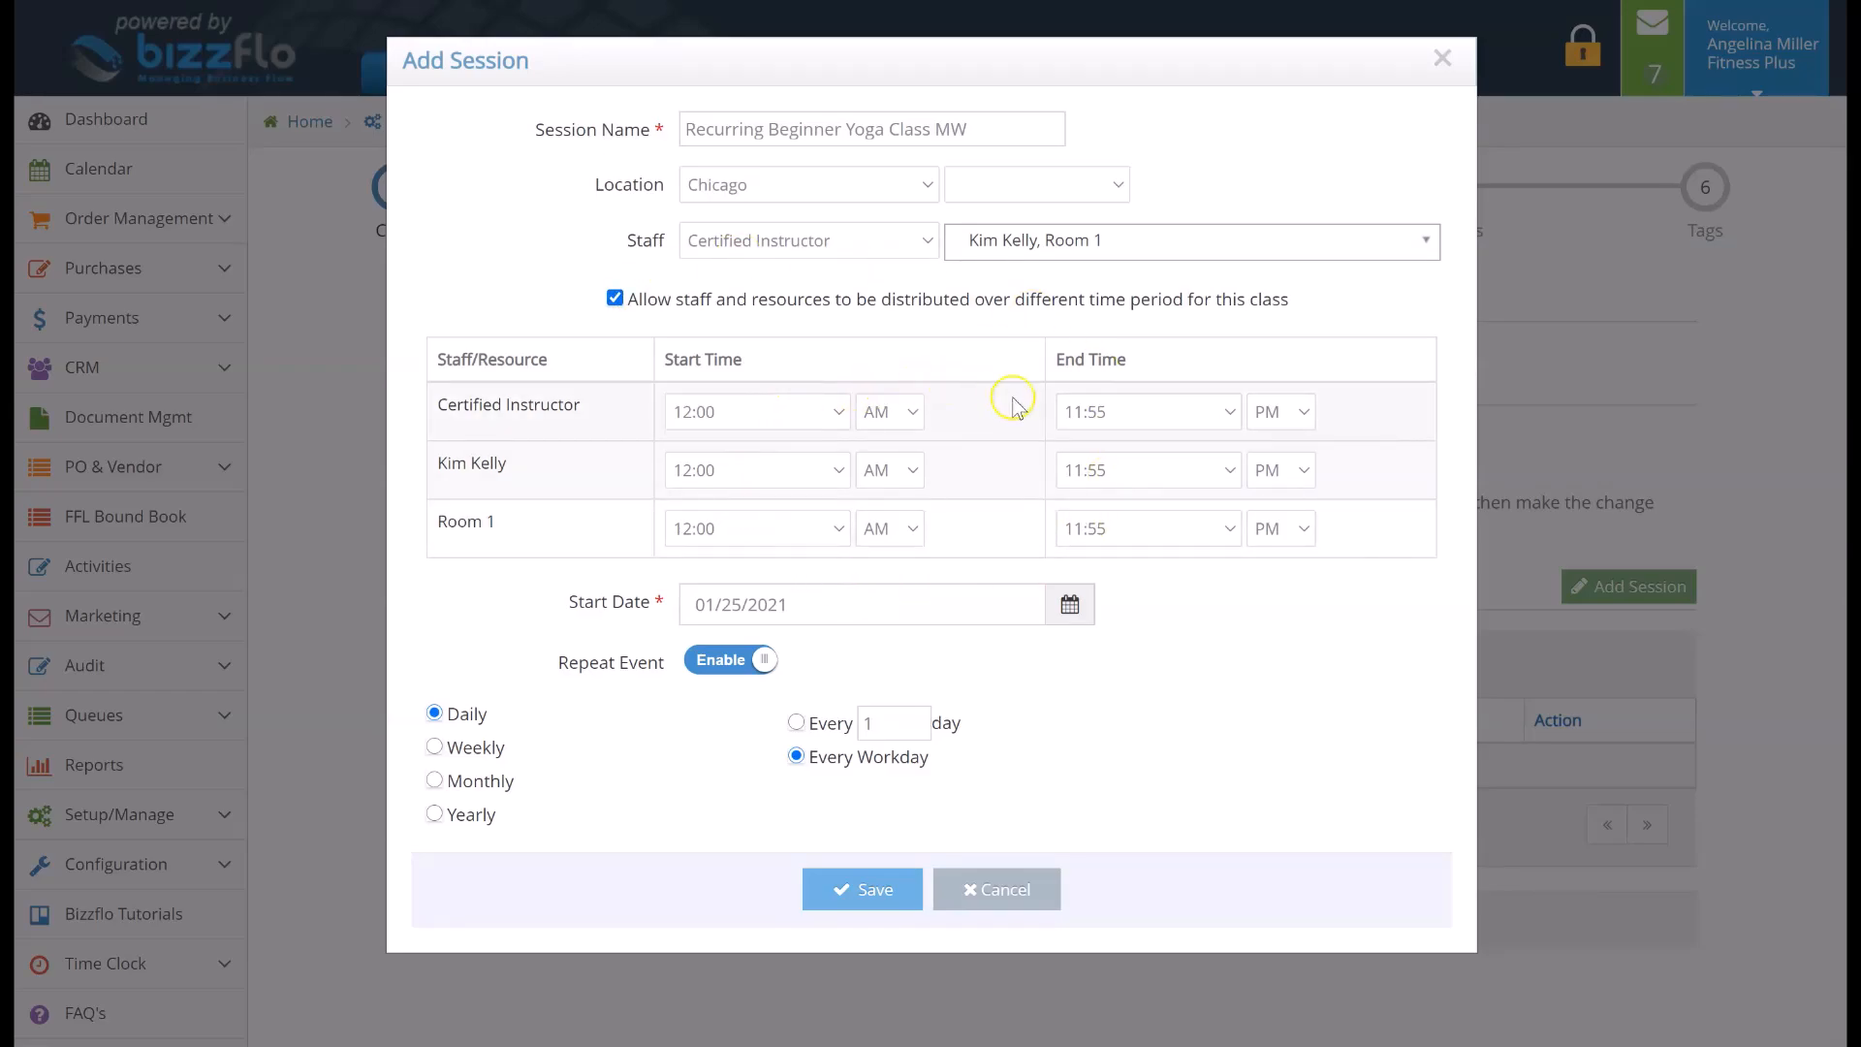
{"action": "left_click", "coordinate": [1086, 415]}
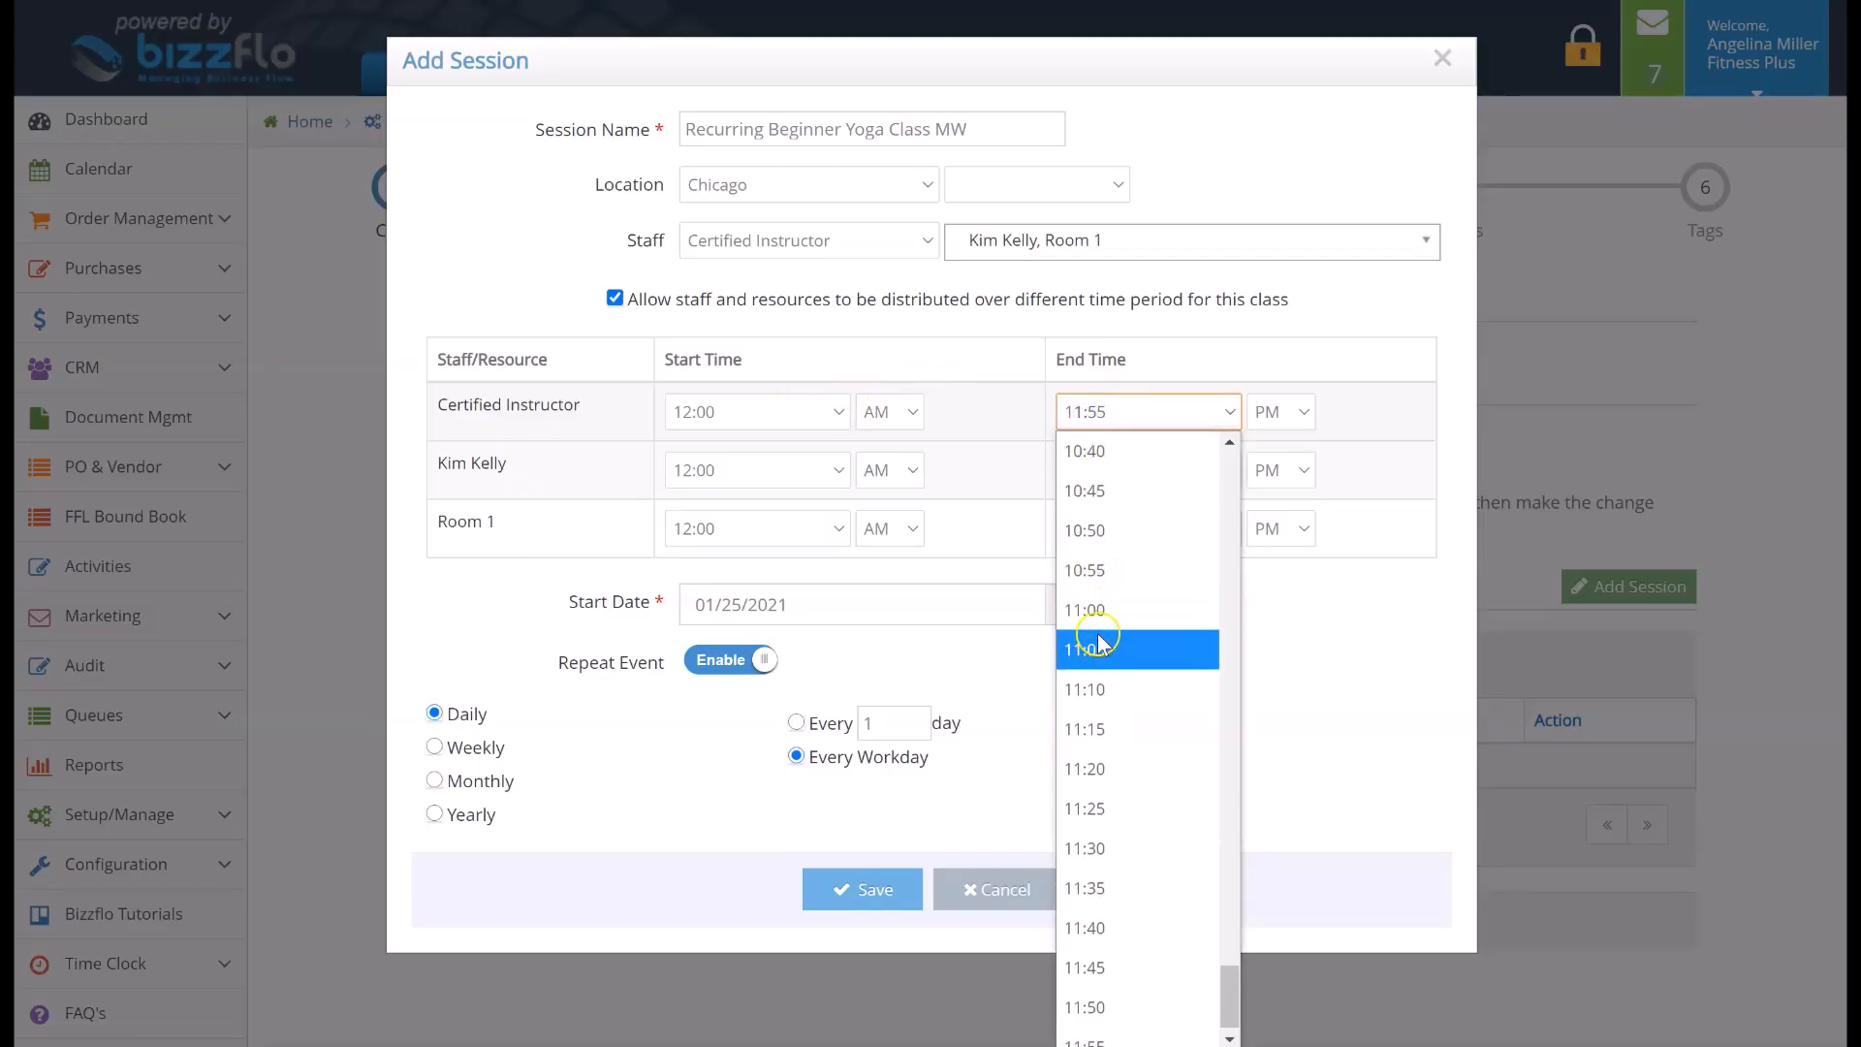
{"action": "scroll", "coordinate": [1144, 786], "scroll_direction": "down", "scroll_amount": 1}
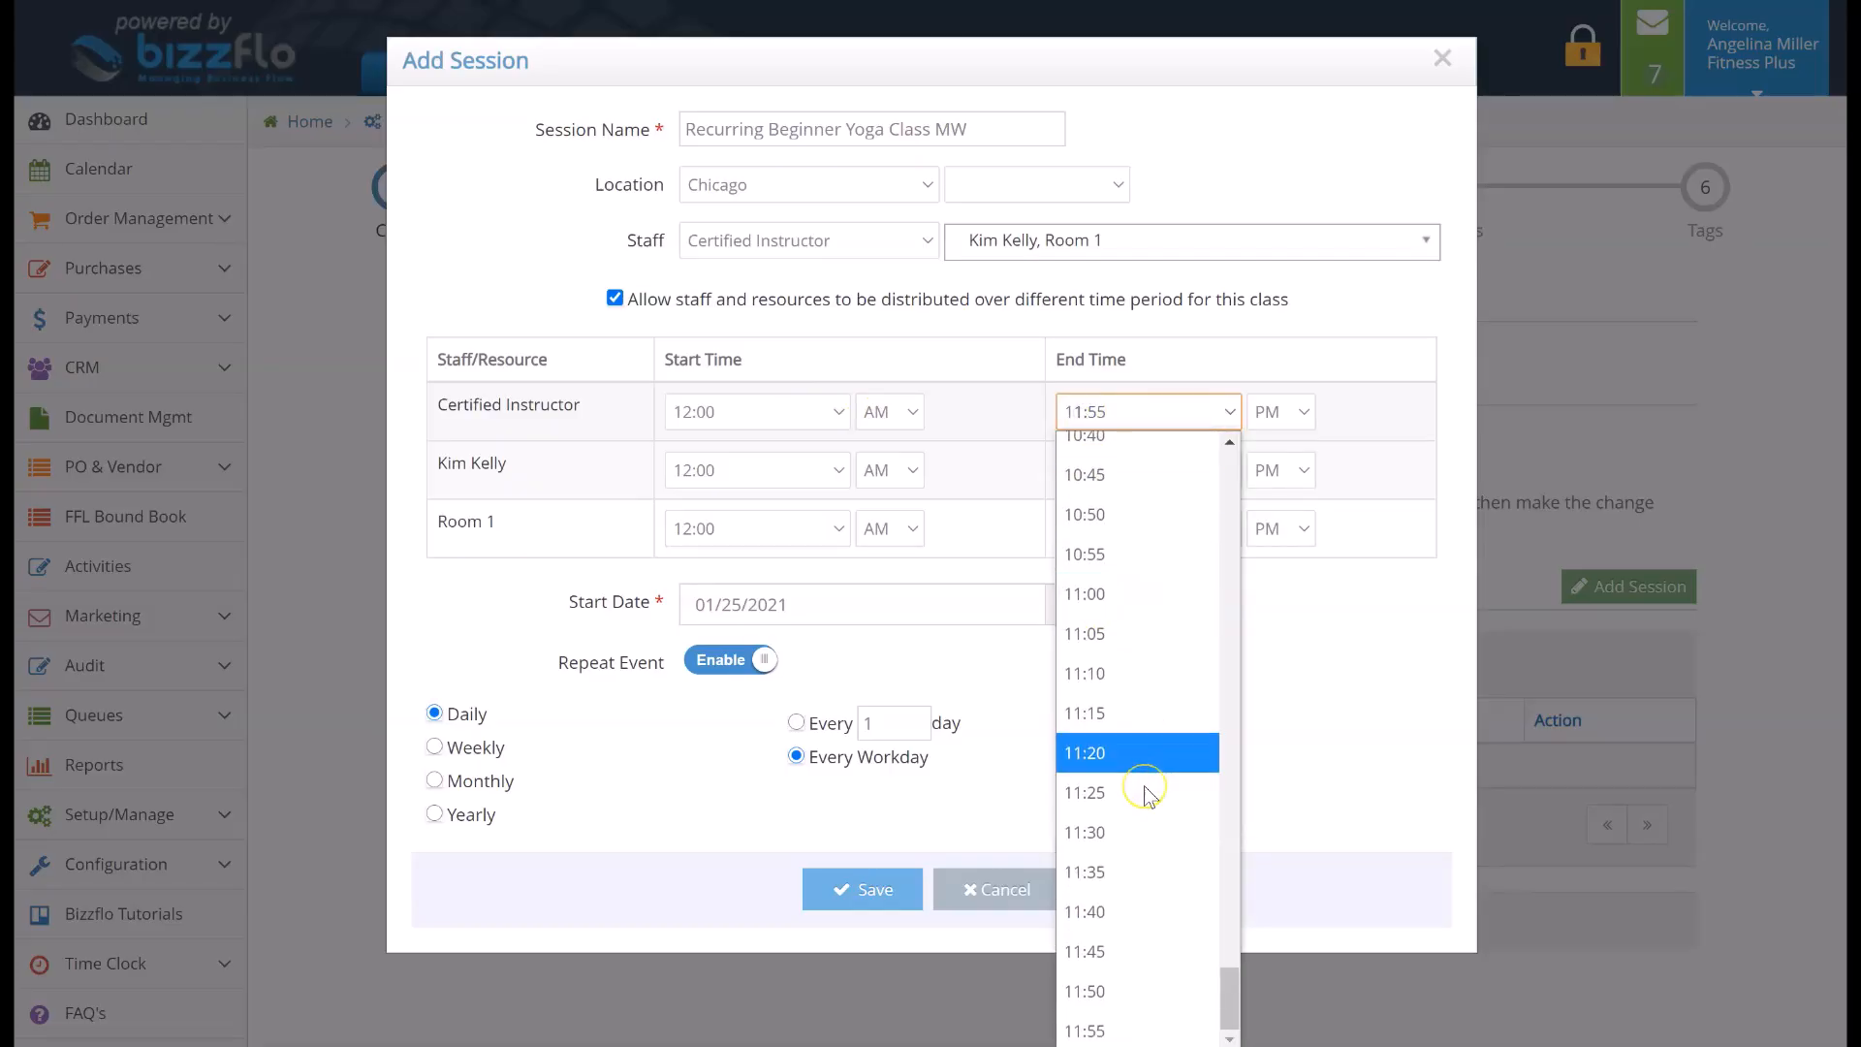
{"action": "scroll", "coordinate": [1147, 794], "scroll_direction": "up", "scroll_amount": 5}
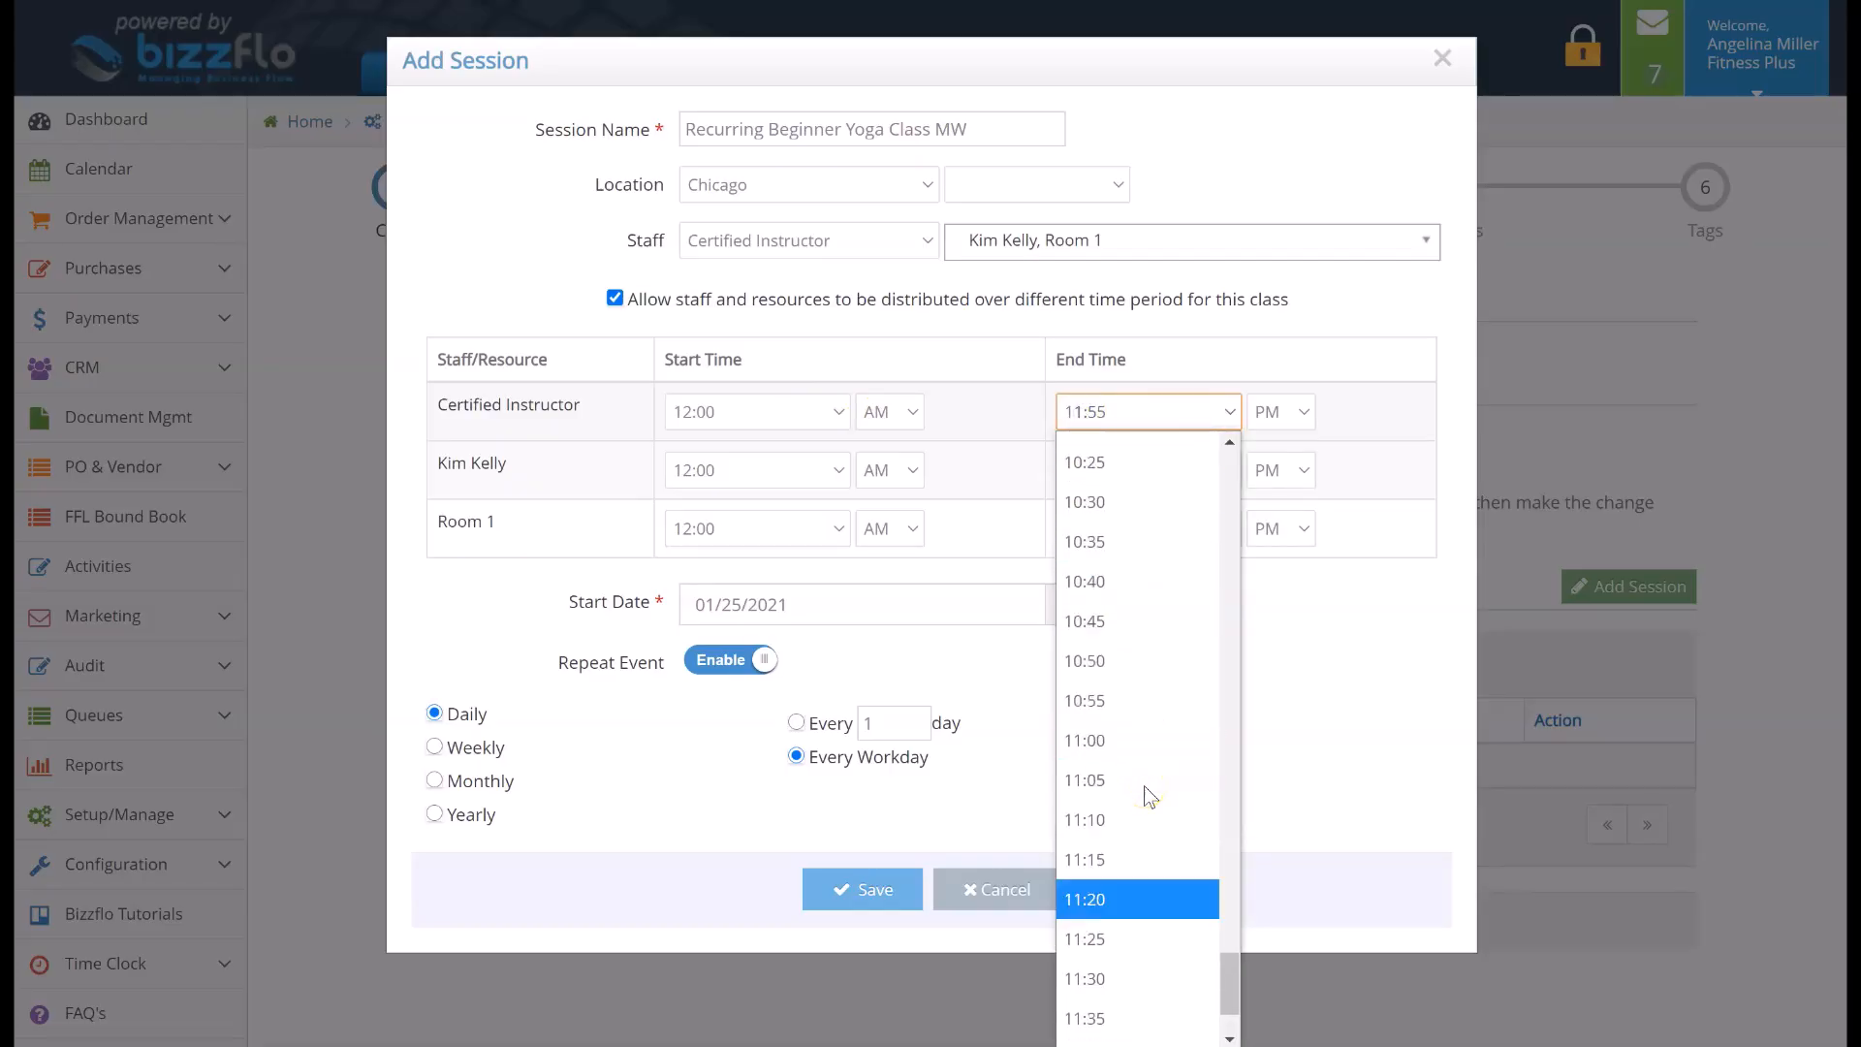
{"action": "left_click", "coordinate": [1002, 738]}
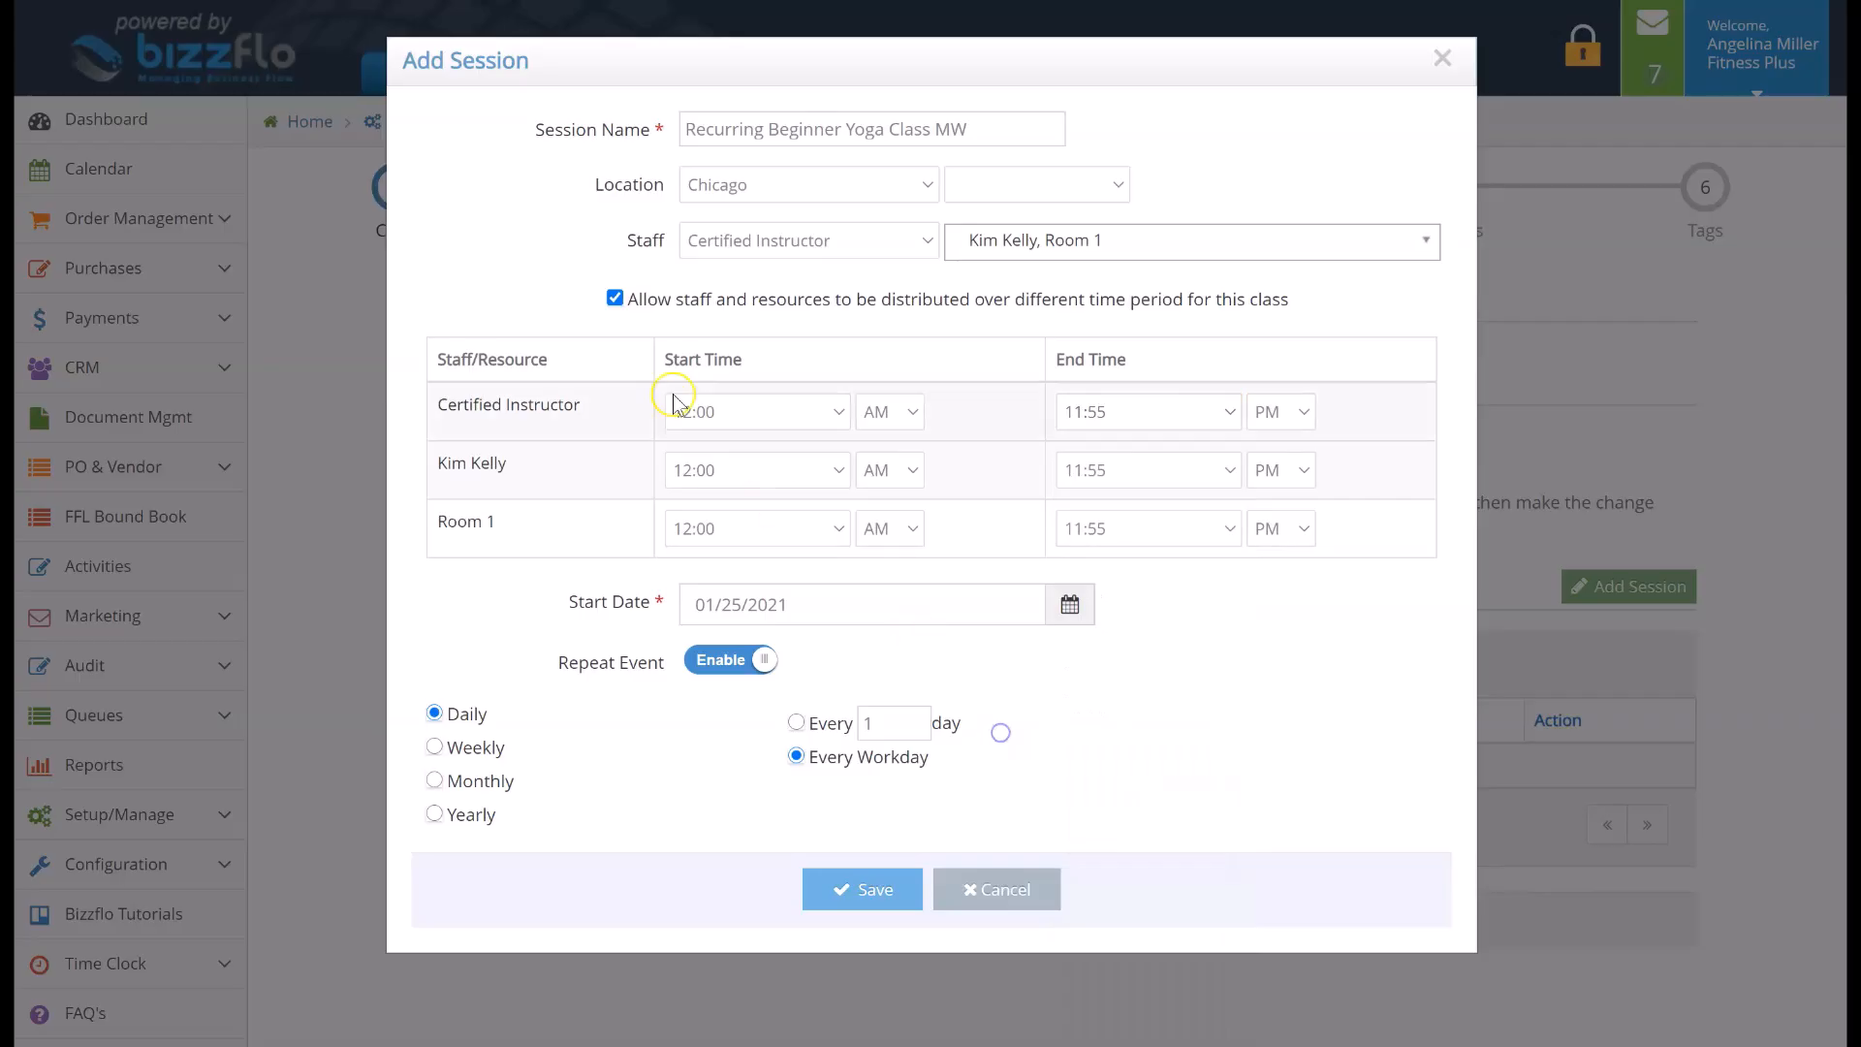
{"action": "left_click", "coordinate": [616, 300]}
Set the session to start at 12:00 PM and end at 12:40 PM
{"action": "left_click", "coordinate": [752, 357]}
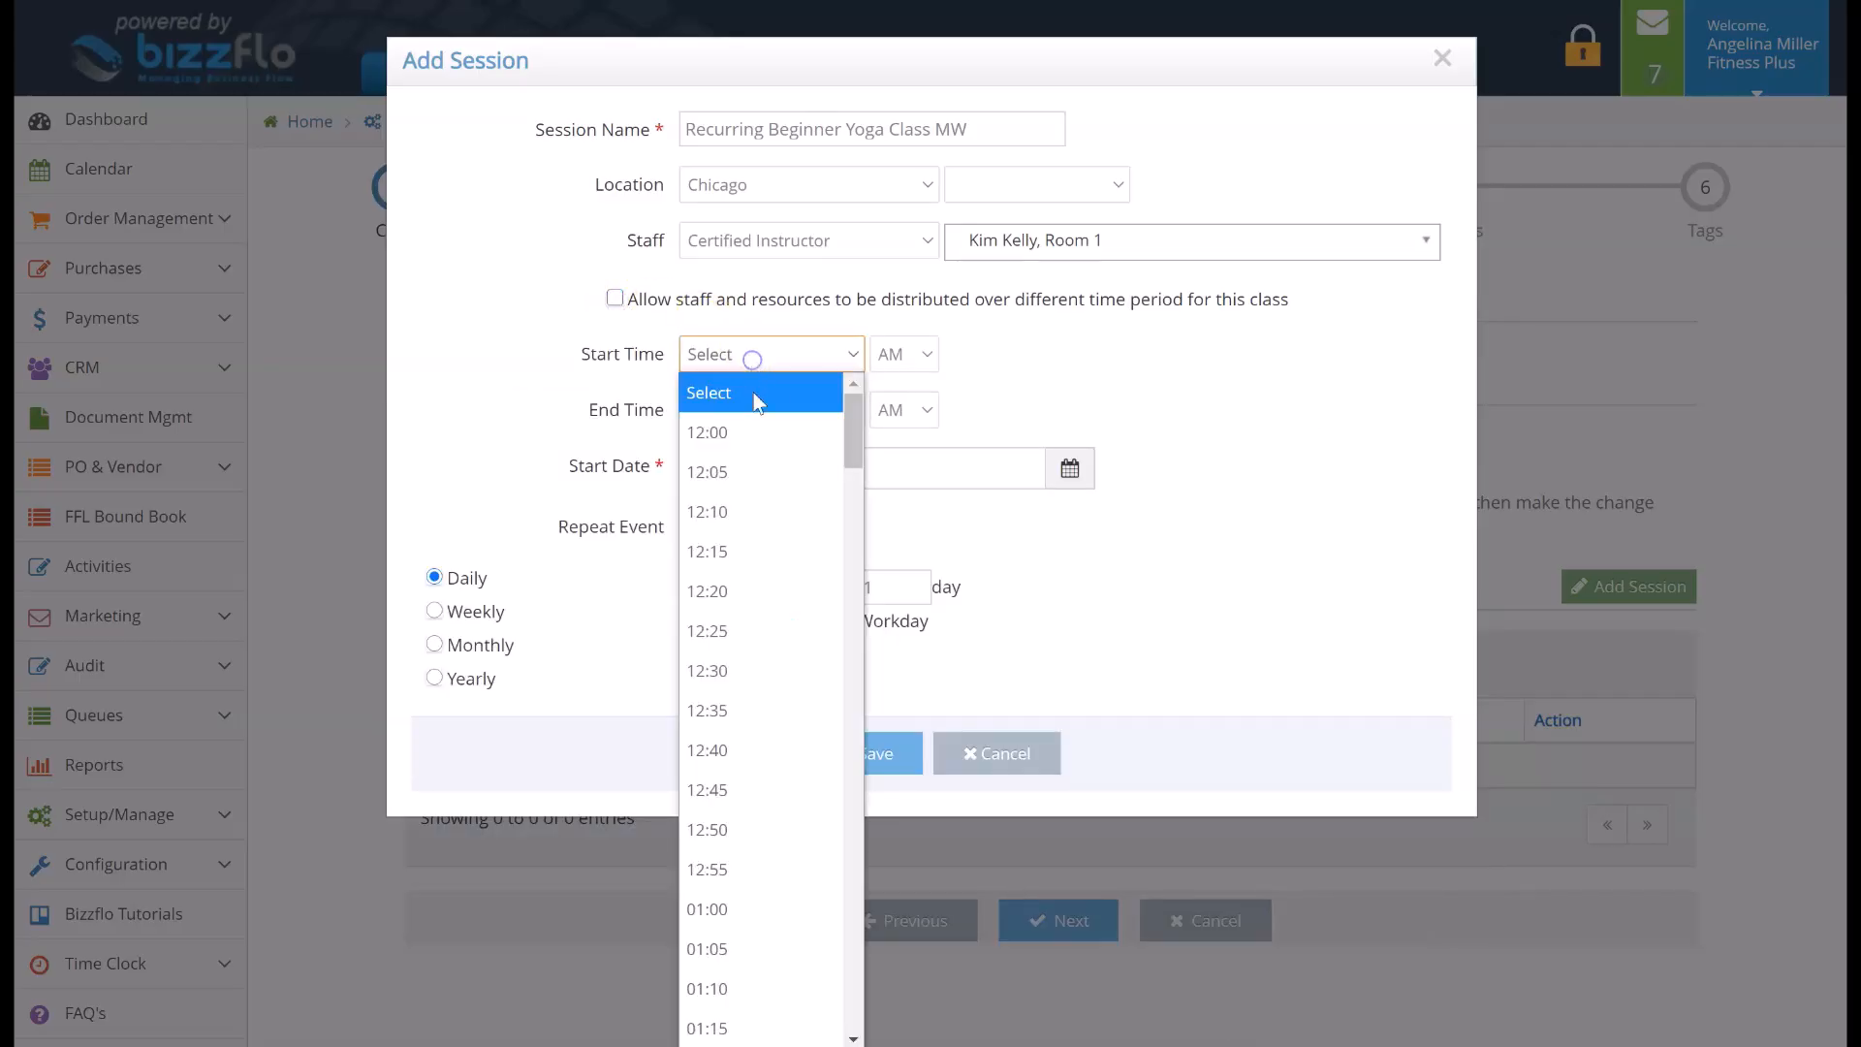
{"action": "left_click", "coordinate": [760, 432]}
{"action": "left_click", "coordinate": [800, 409]}
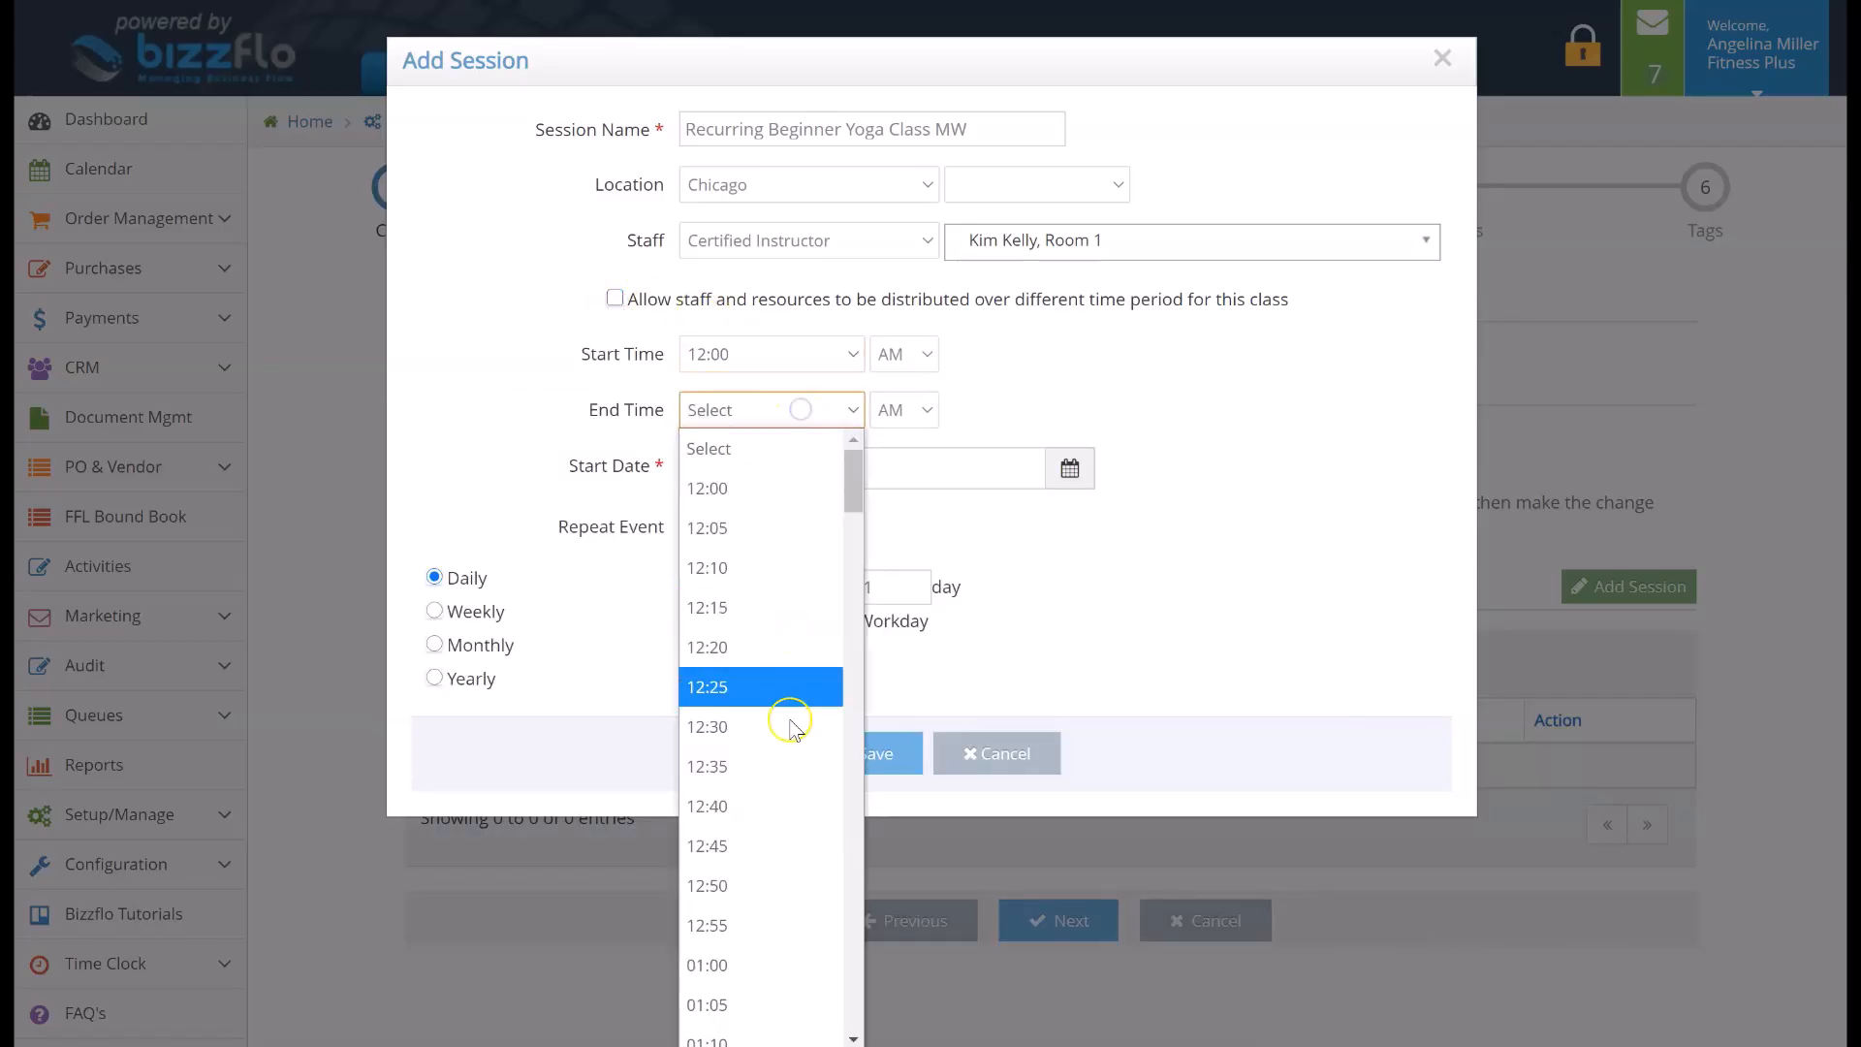
{"action": "left_click", "coordinate": [788, 807]}
{"action": "left_click", "coordinate": [916, 369]}
{"action": "left_click", "coordinate": [894, 426]}
{"action": "left_click", "coordinate": [915, 410]}
{"action": "left_click", "coordinate": [905, 484]}
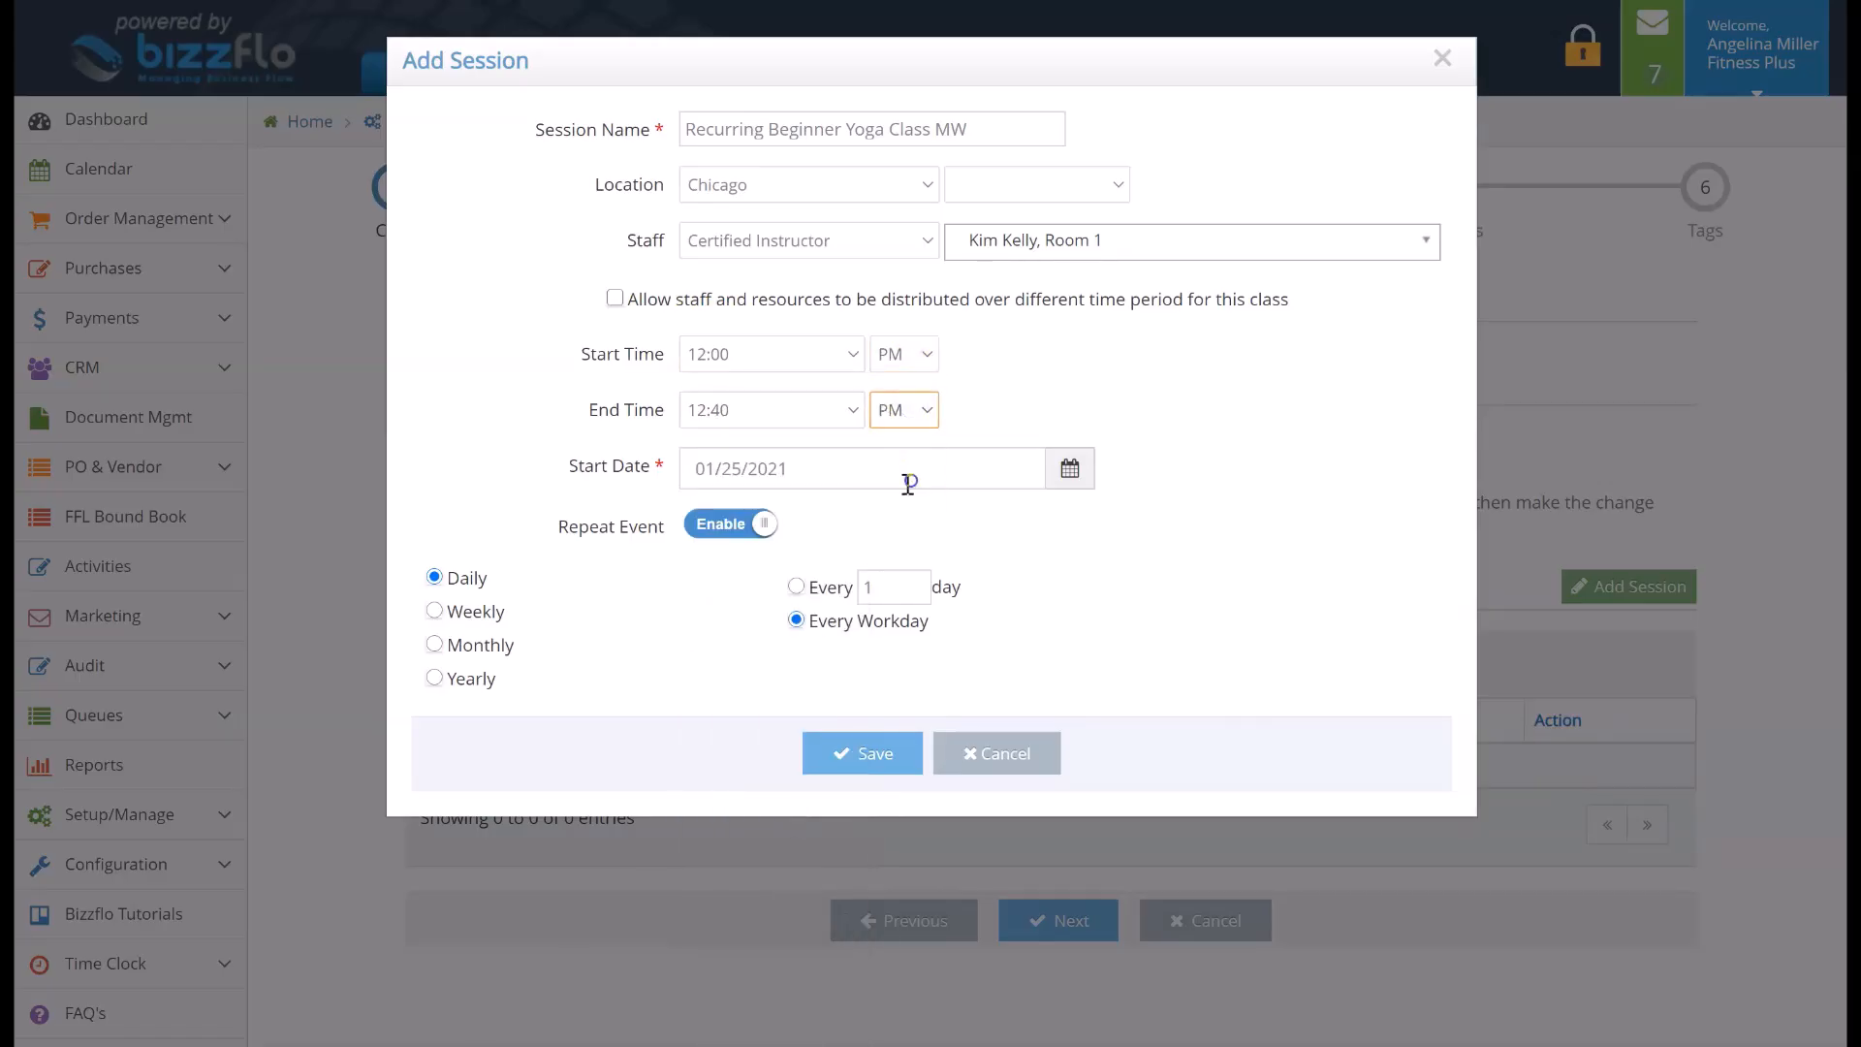
Make the session repeat weekly on Monday and Wednesday and save it
{"action": "left_click", "coordinate": [472, 611]}
{"action": "left_click", "coordinate": [777, 642]}
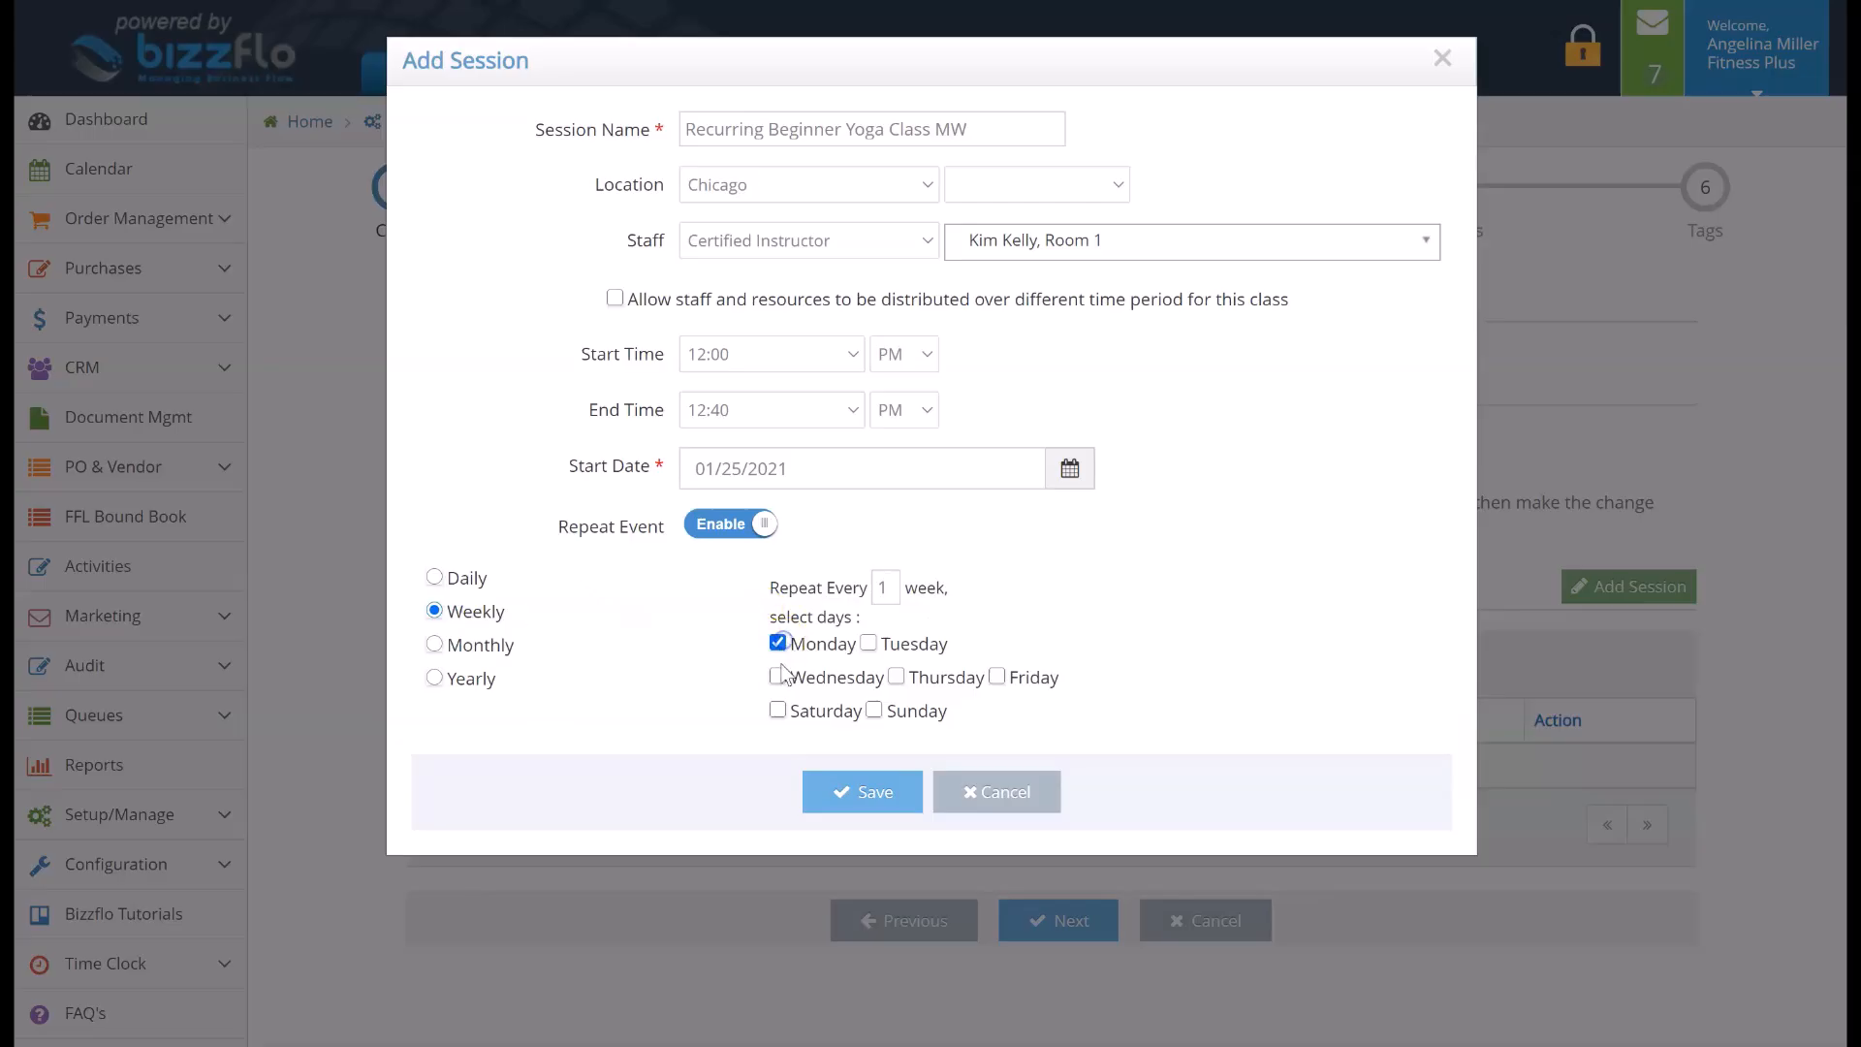
{"action": "left_click", "coordinate": [777, 676]}
{"action": "left_click", "coordinate": [864, 793]}
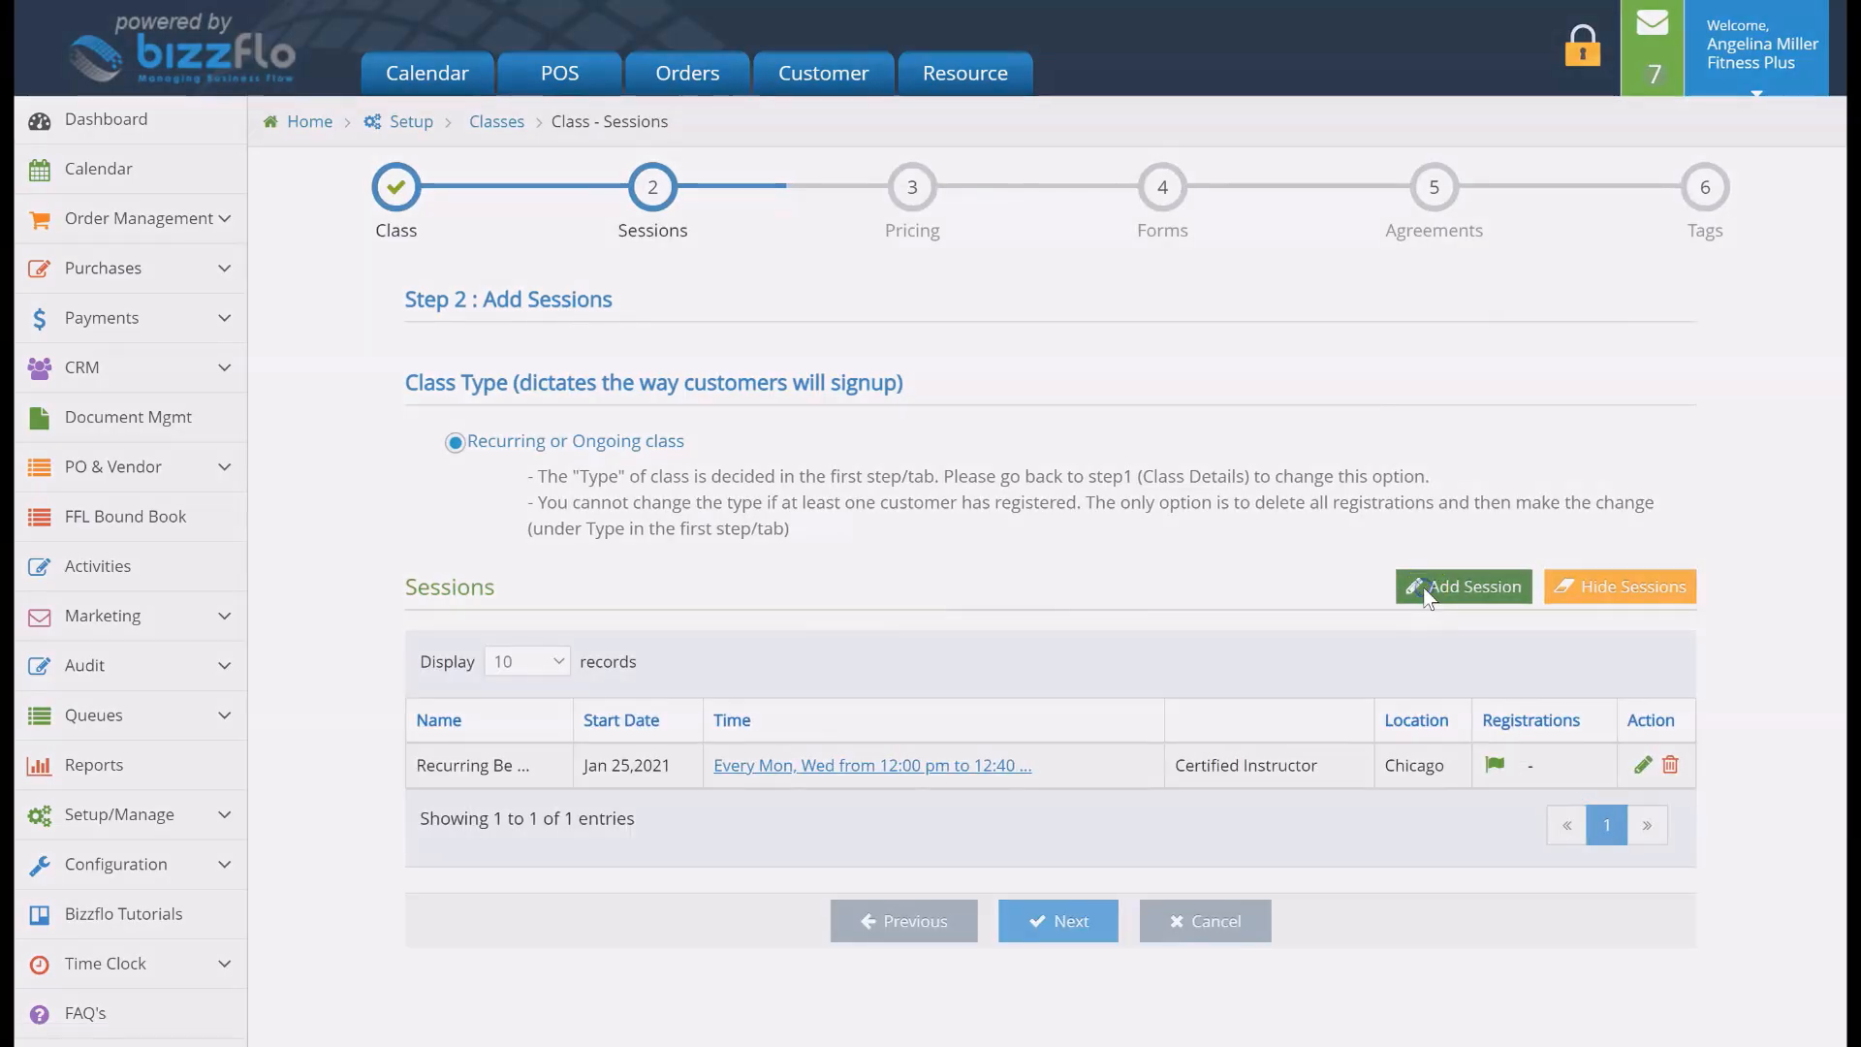
Add a second session named "Recurring Beginner Yoga Class TR"
{"action": "left_click", "coordinate": [1423, 586]}
{"action": "left_click", "coordinate": [964, 124]}
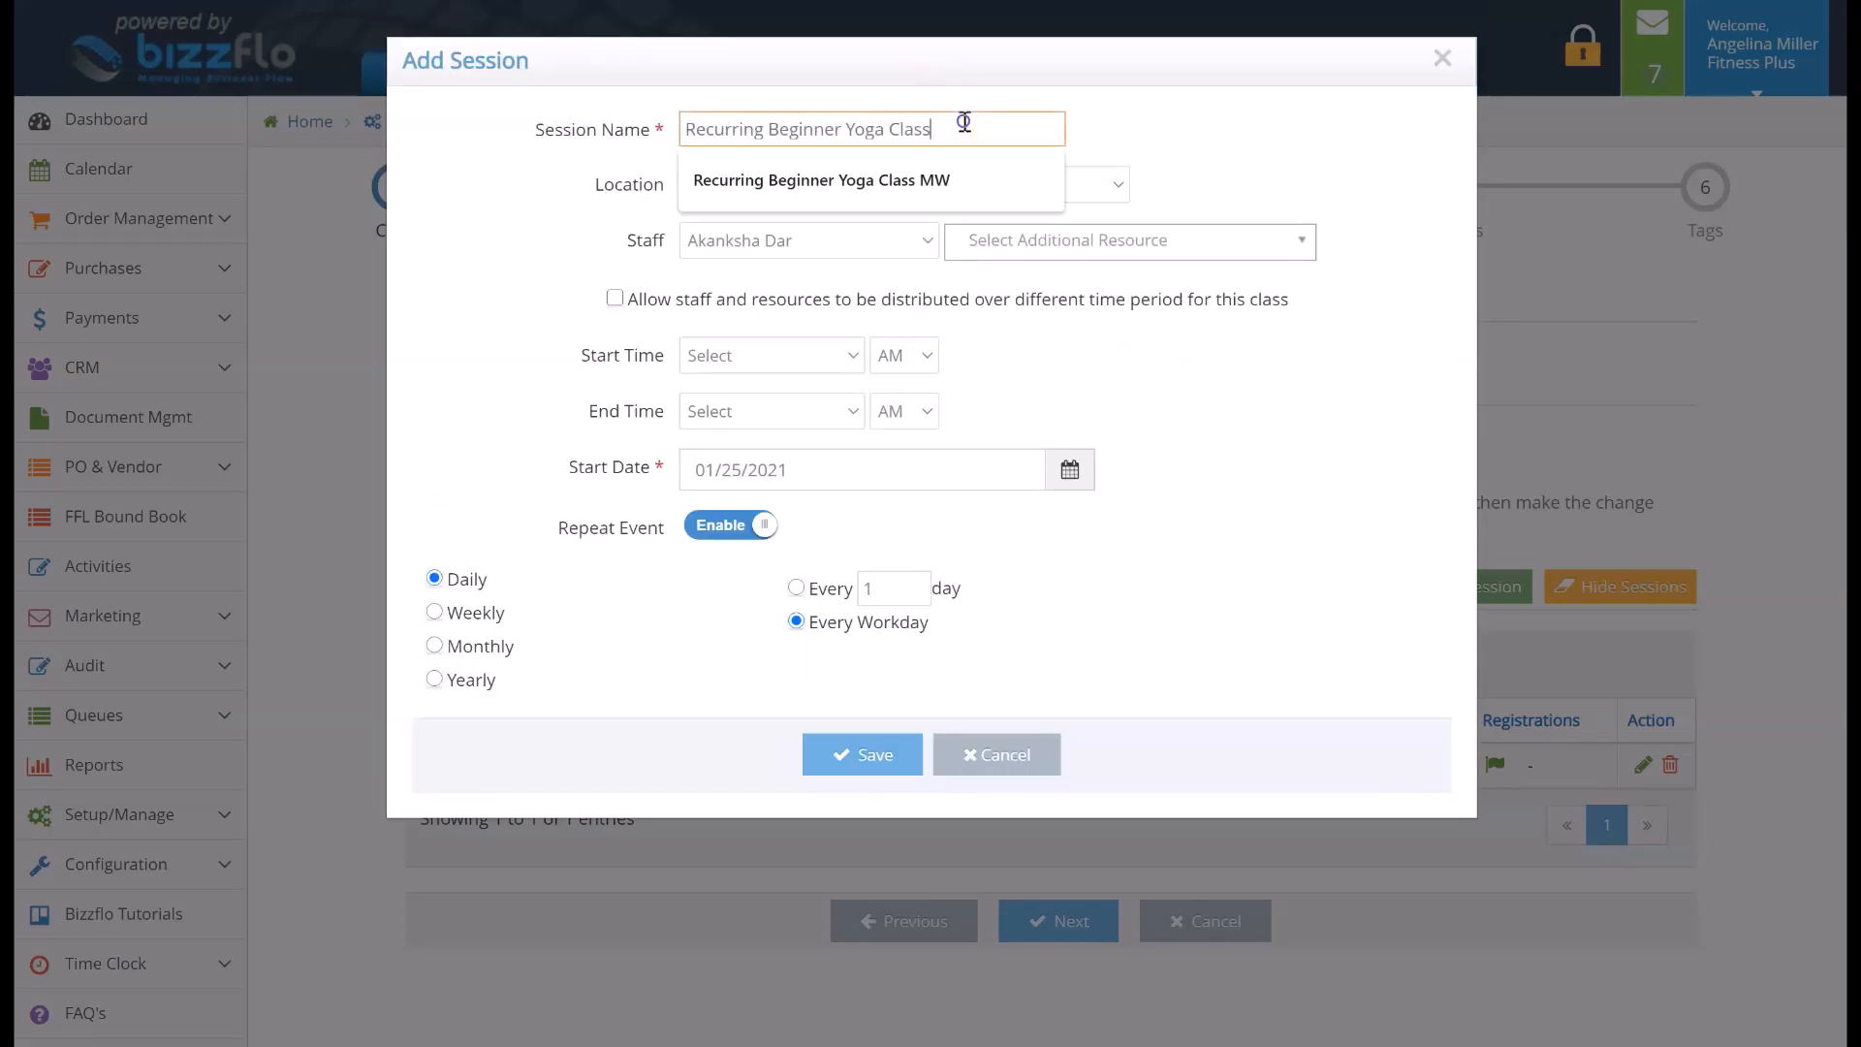
{"action": "type", "text": "TR"}
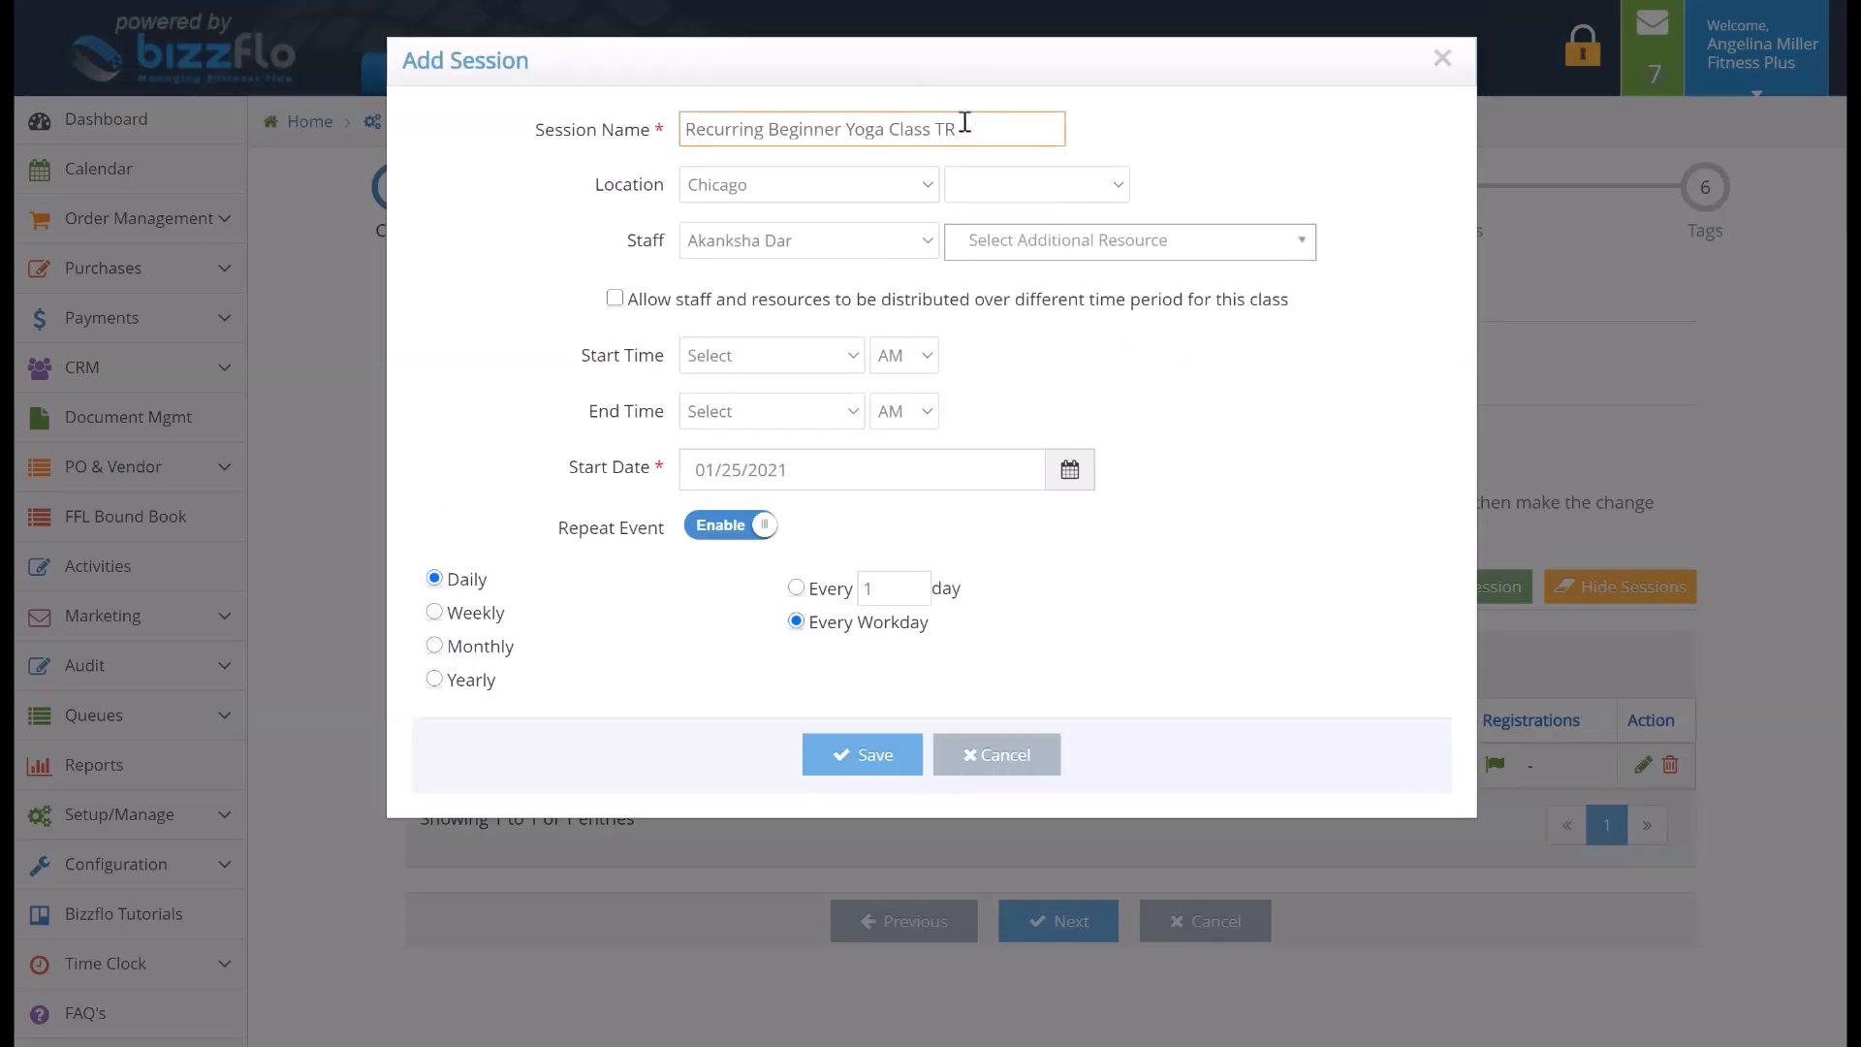
Set the second session's location to Chicago and its staff to Certified Instructor
{"action": "left_click", "coordinate": [908, 184]}
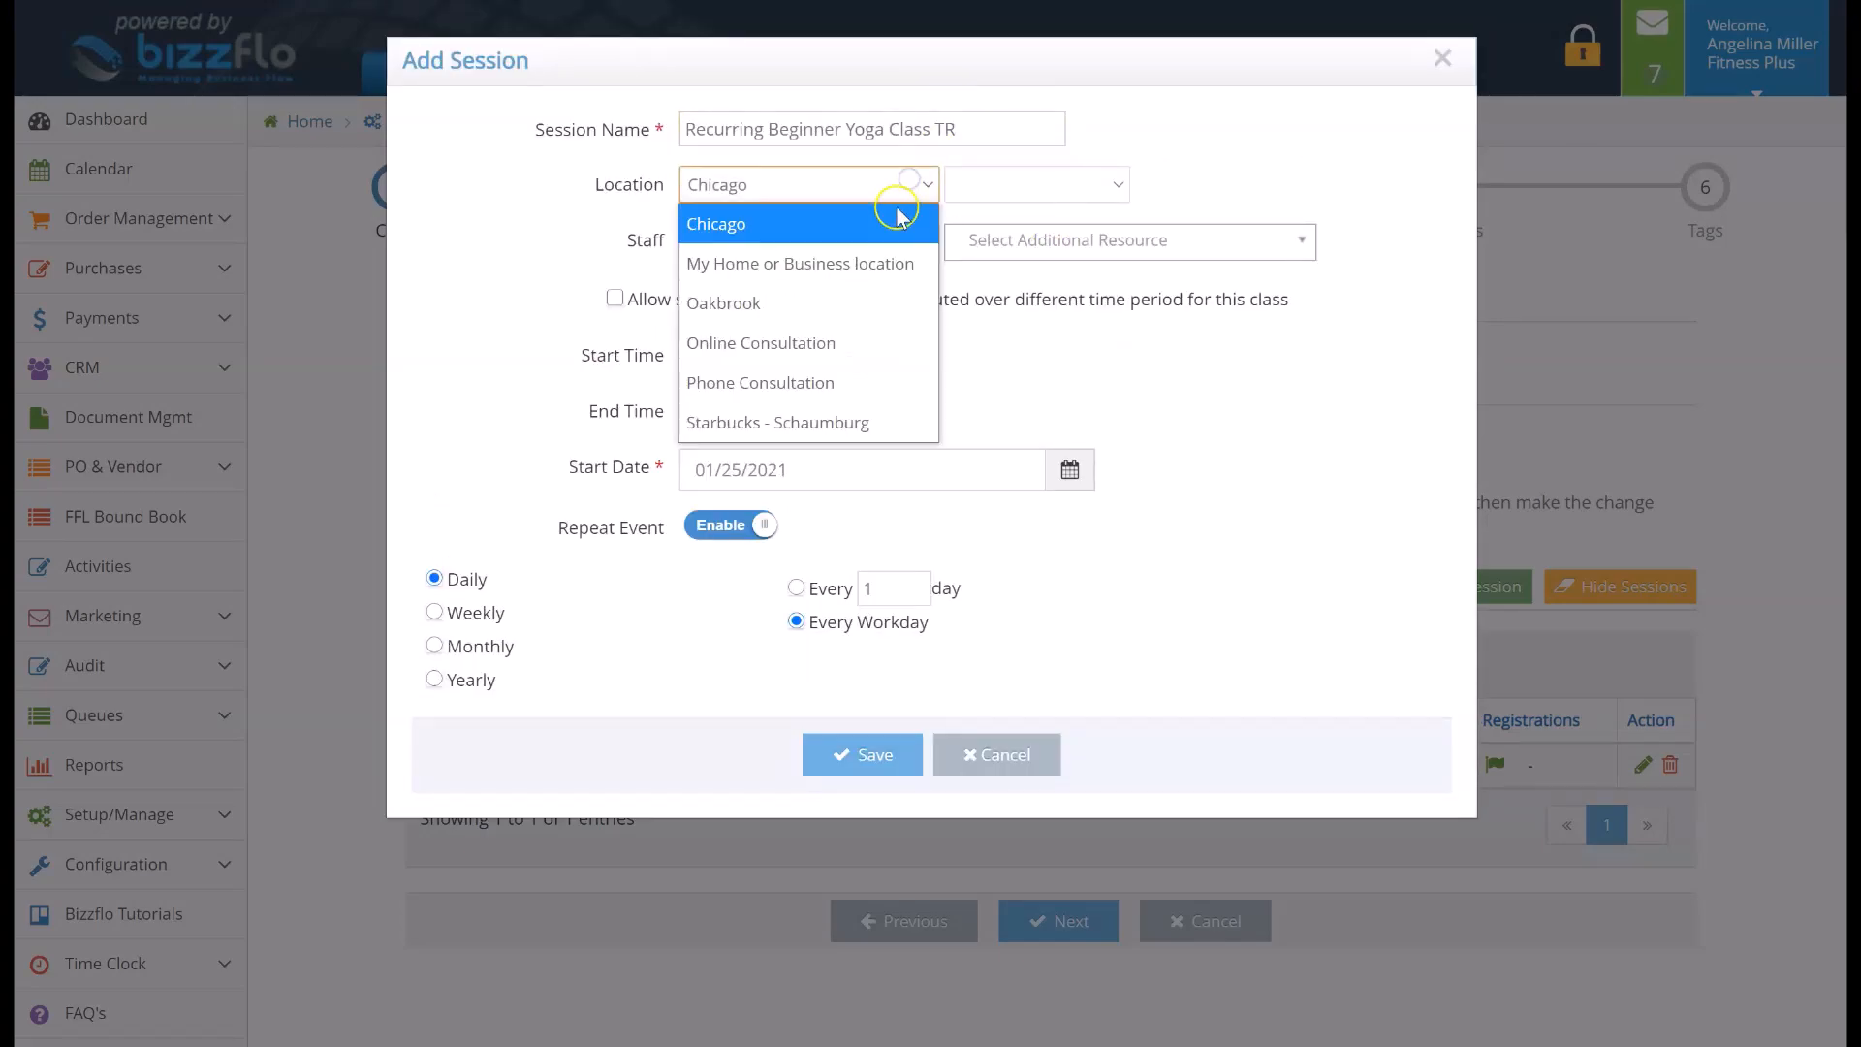
{"action": "left_click", "coordinate": [901, 226]}
{"action": "left_click", "coordinate": [900, 240]}
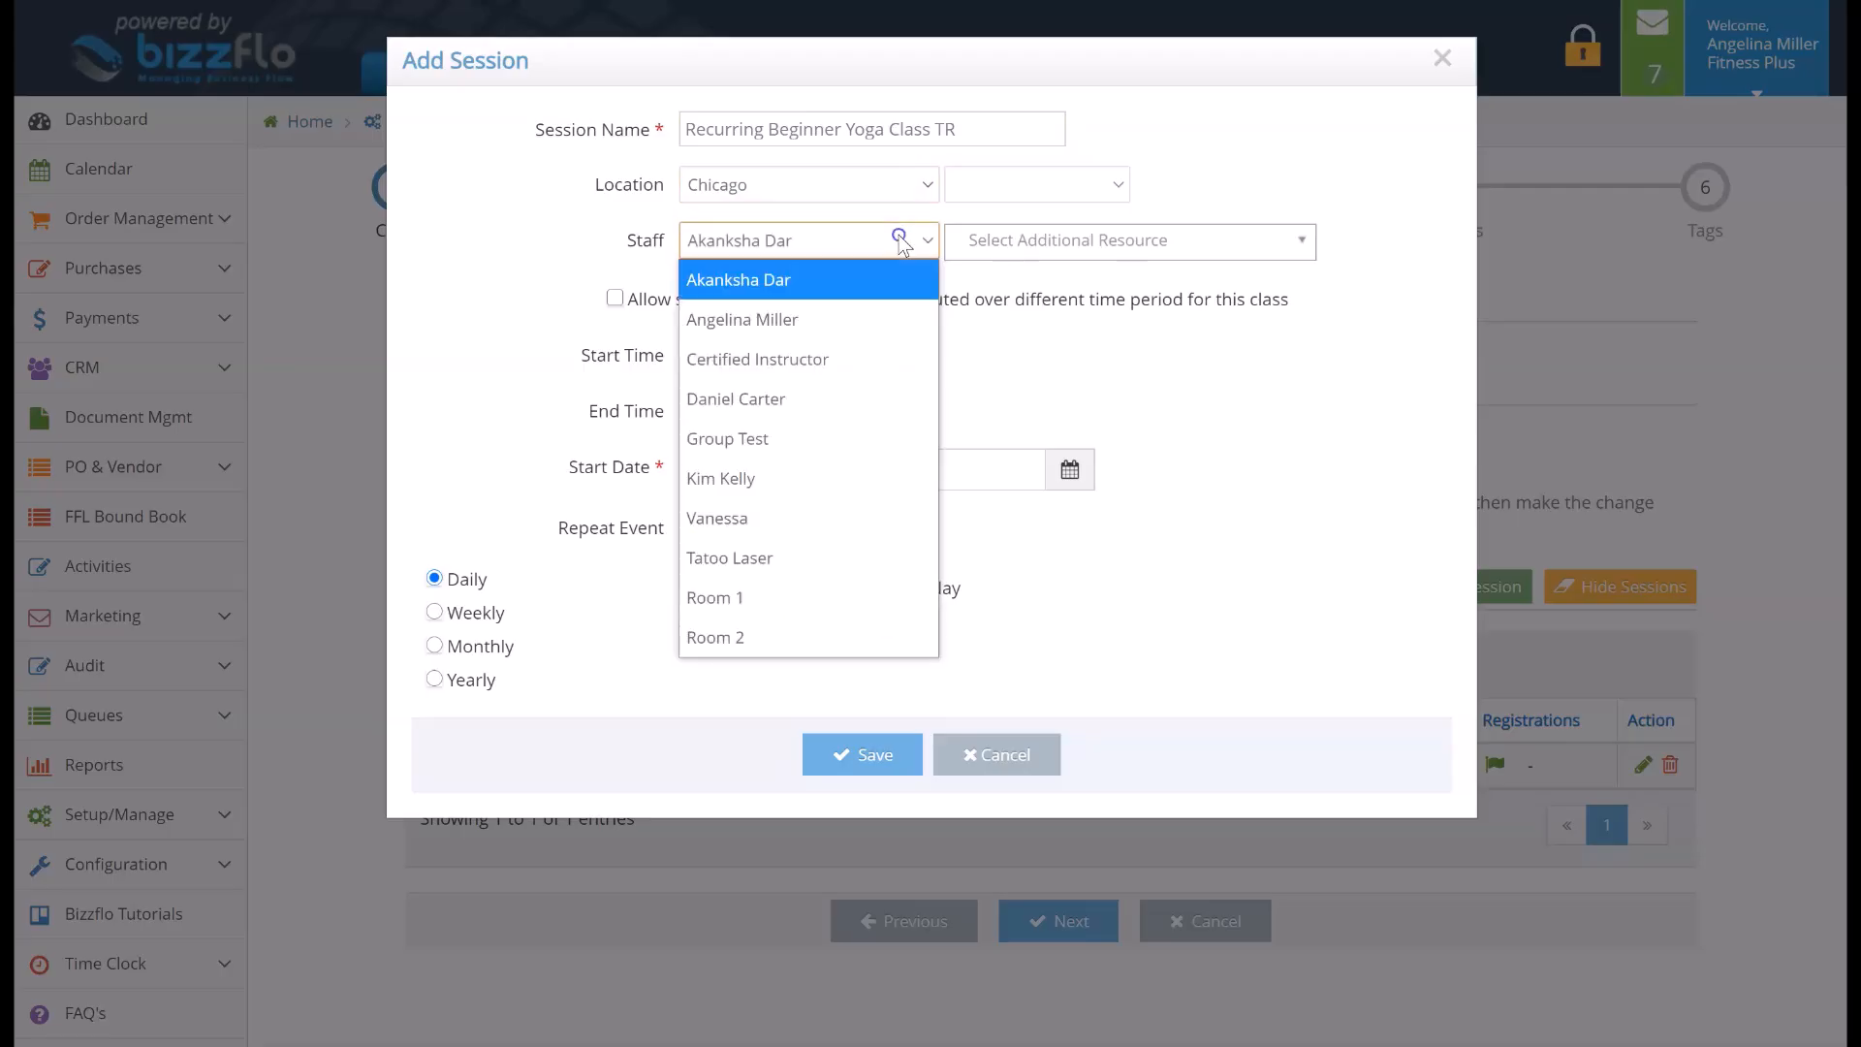
{"action": "left_click", "coordinate": [896, 360]}
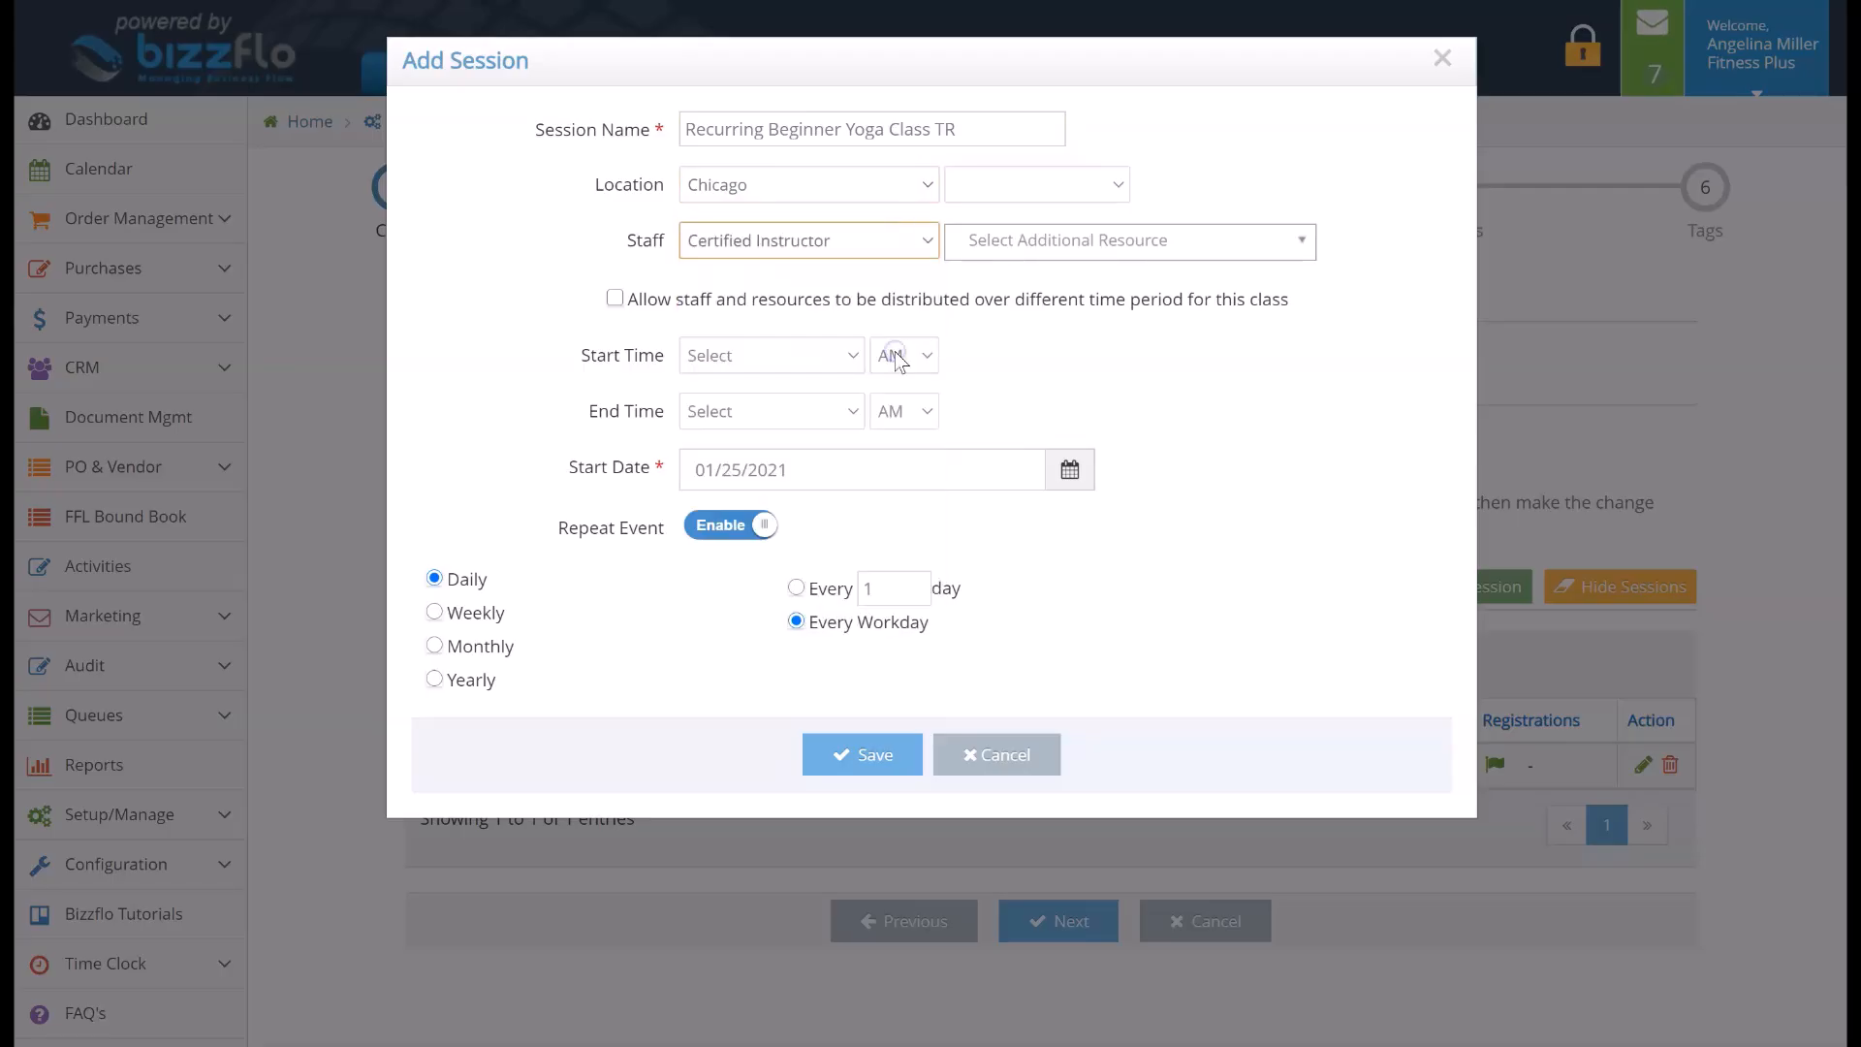
{"action": "left_click", "coordinate": [1039, 249]}
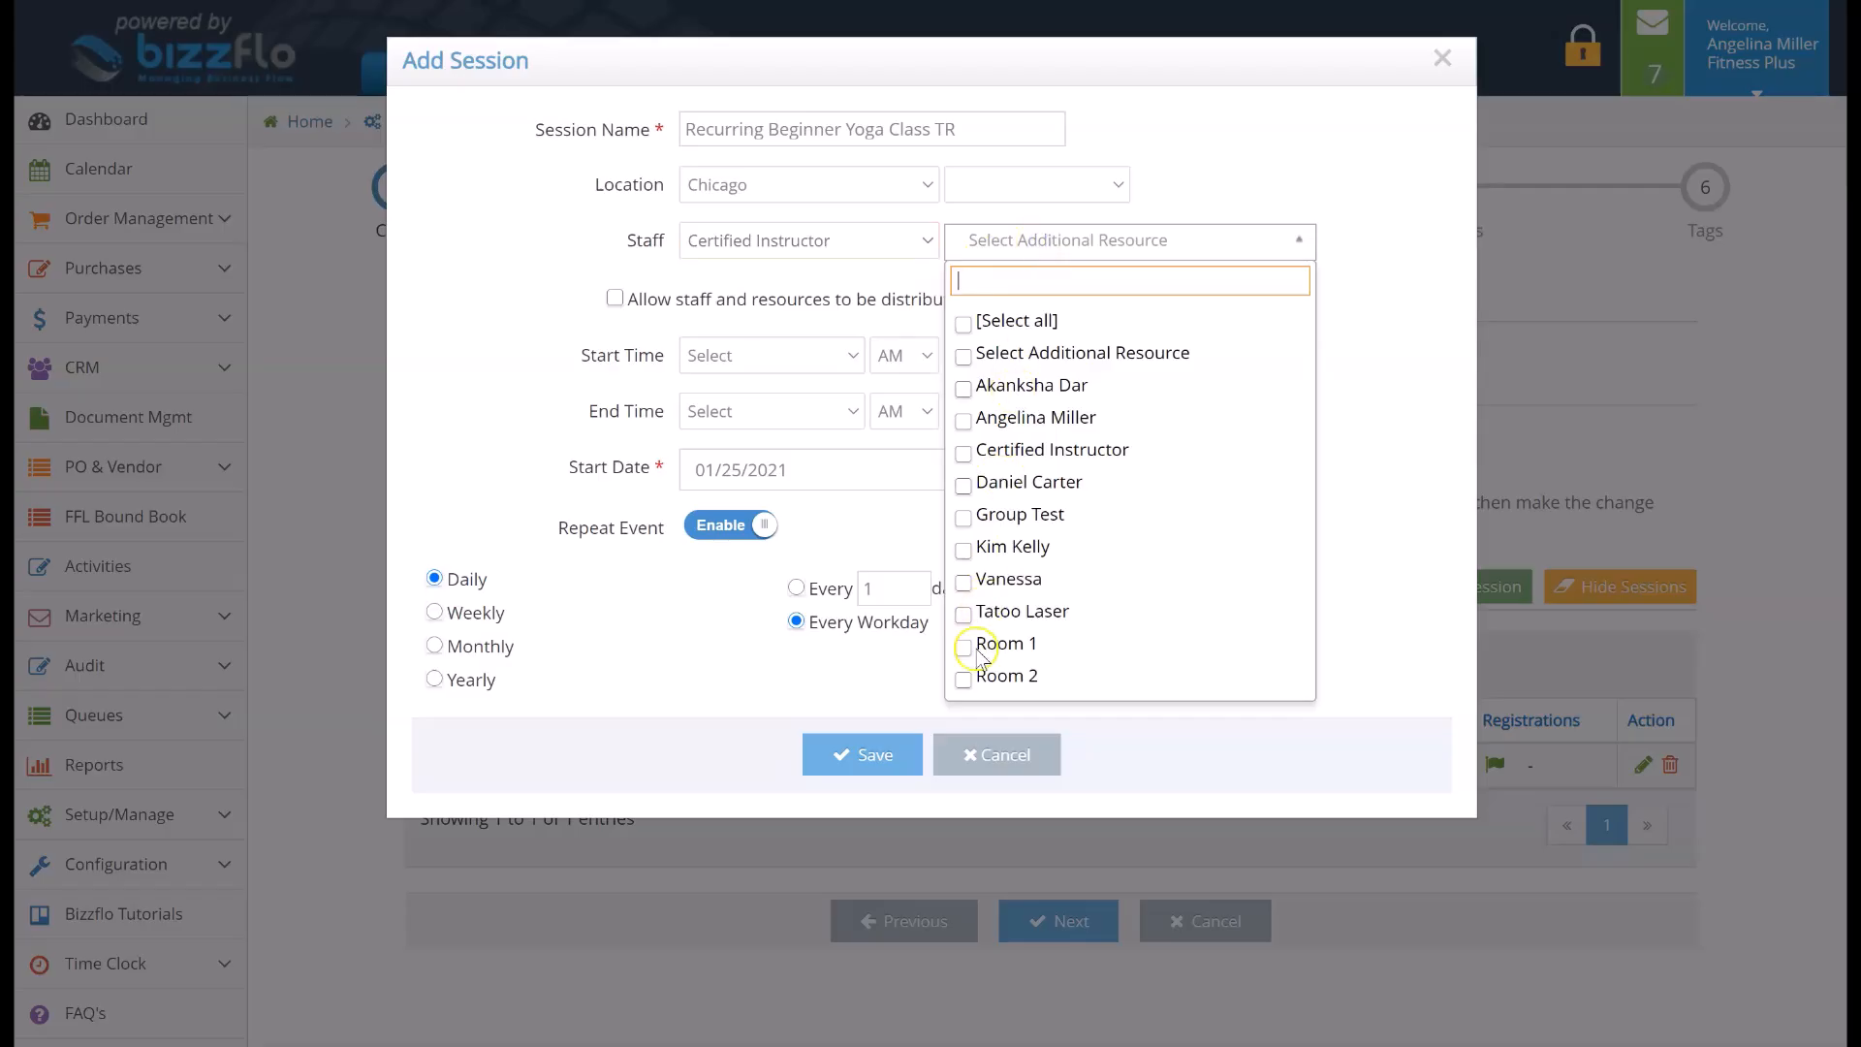
{"action": "left_click", "coordinate": [966, 679]}
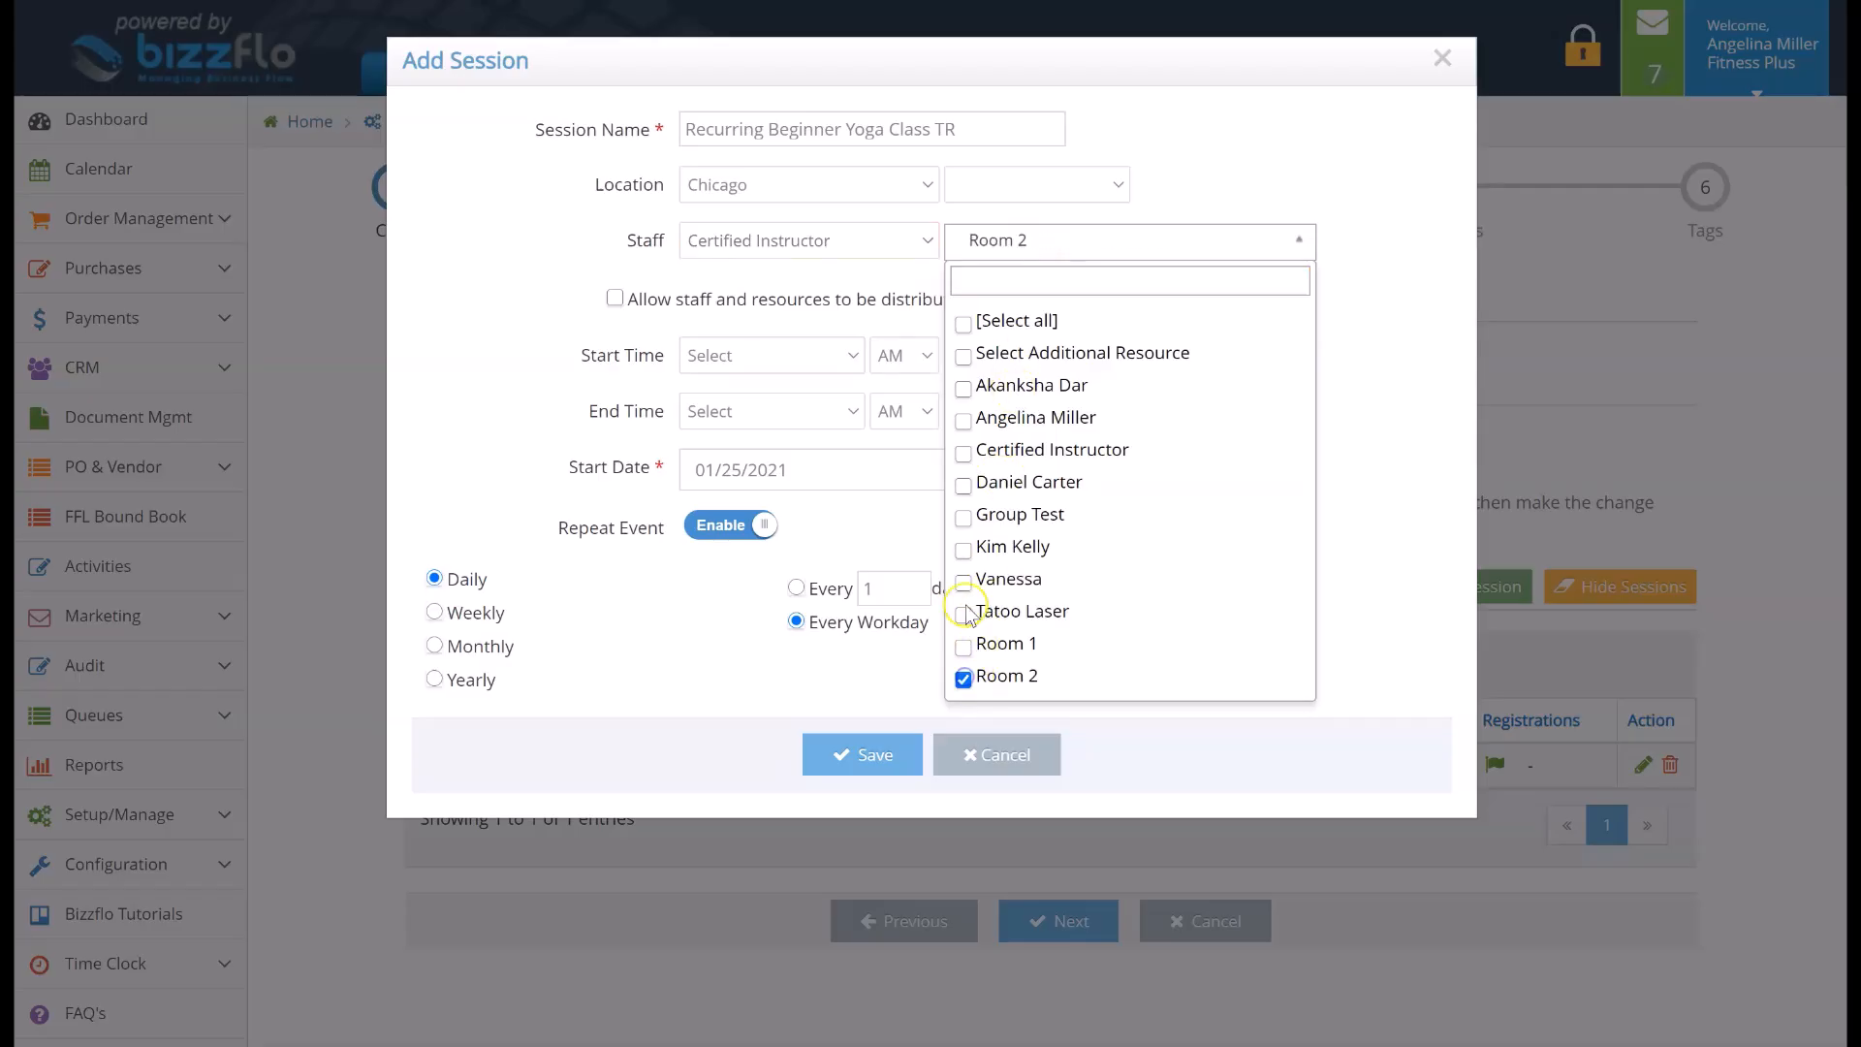
{"action": "left_click", "coordinate": [963, 550]}
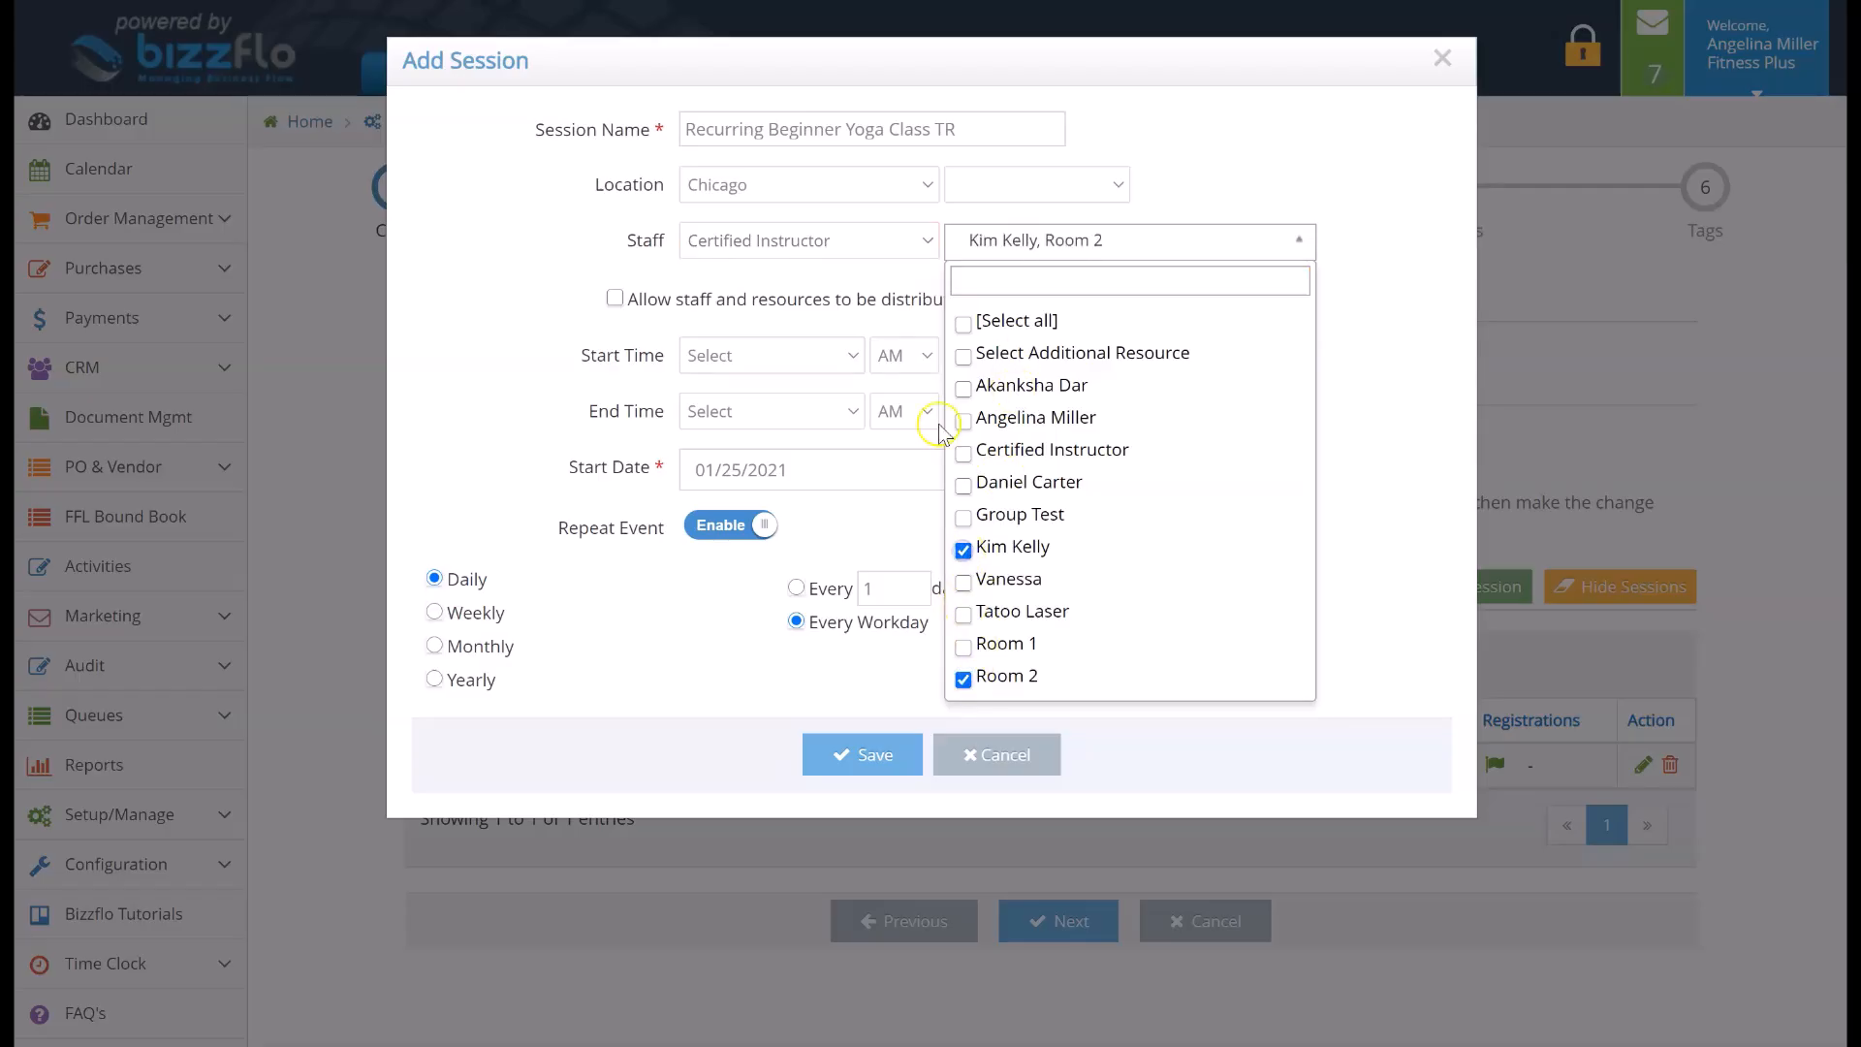
{"action": "left_click", "coordinate": [861, 288]}
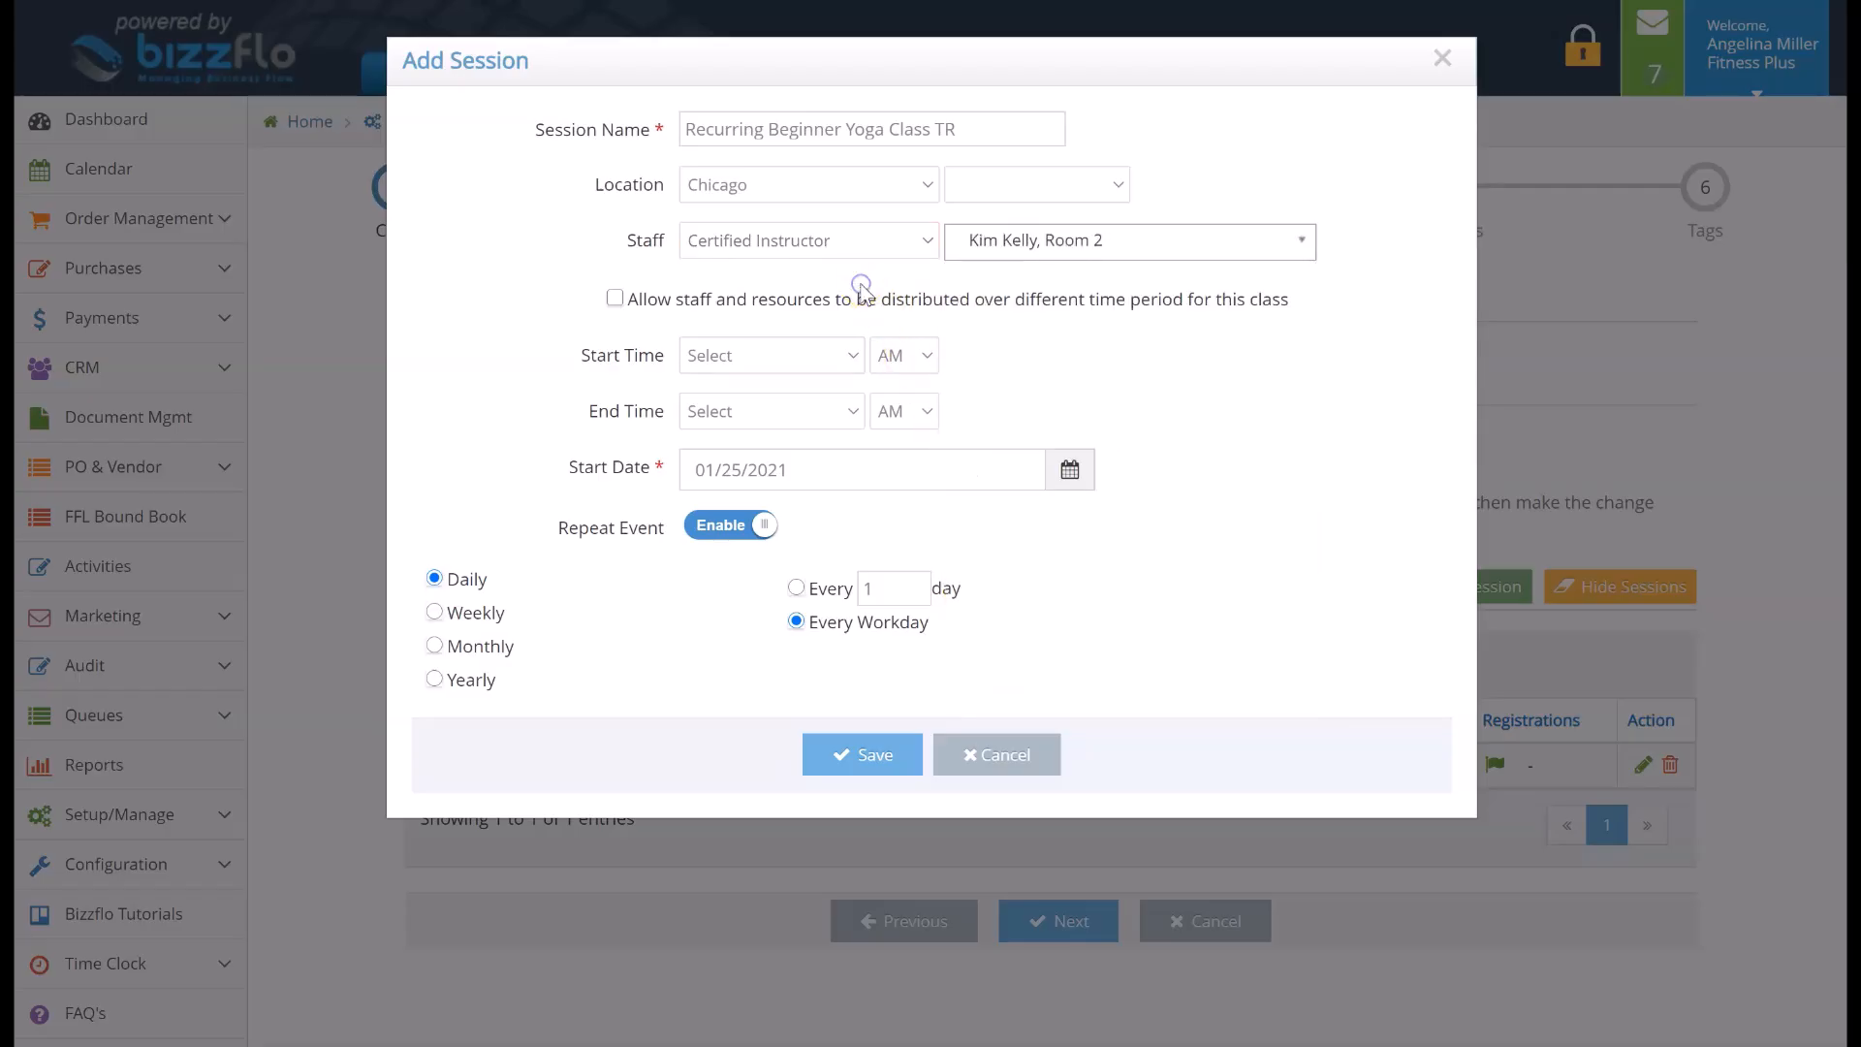
{"action": "left_click", "coordinate": [615, 297]}
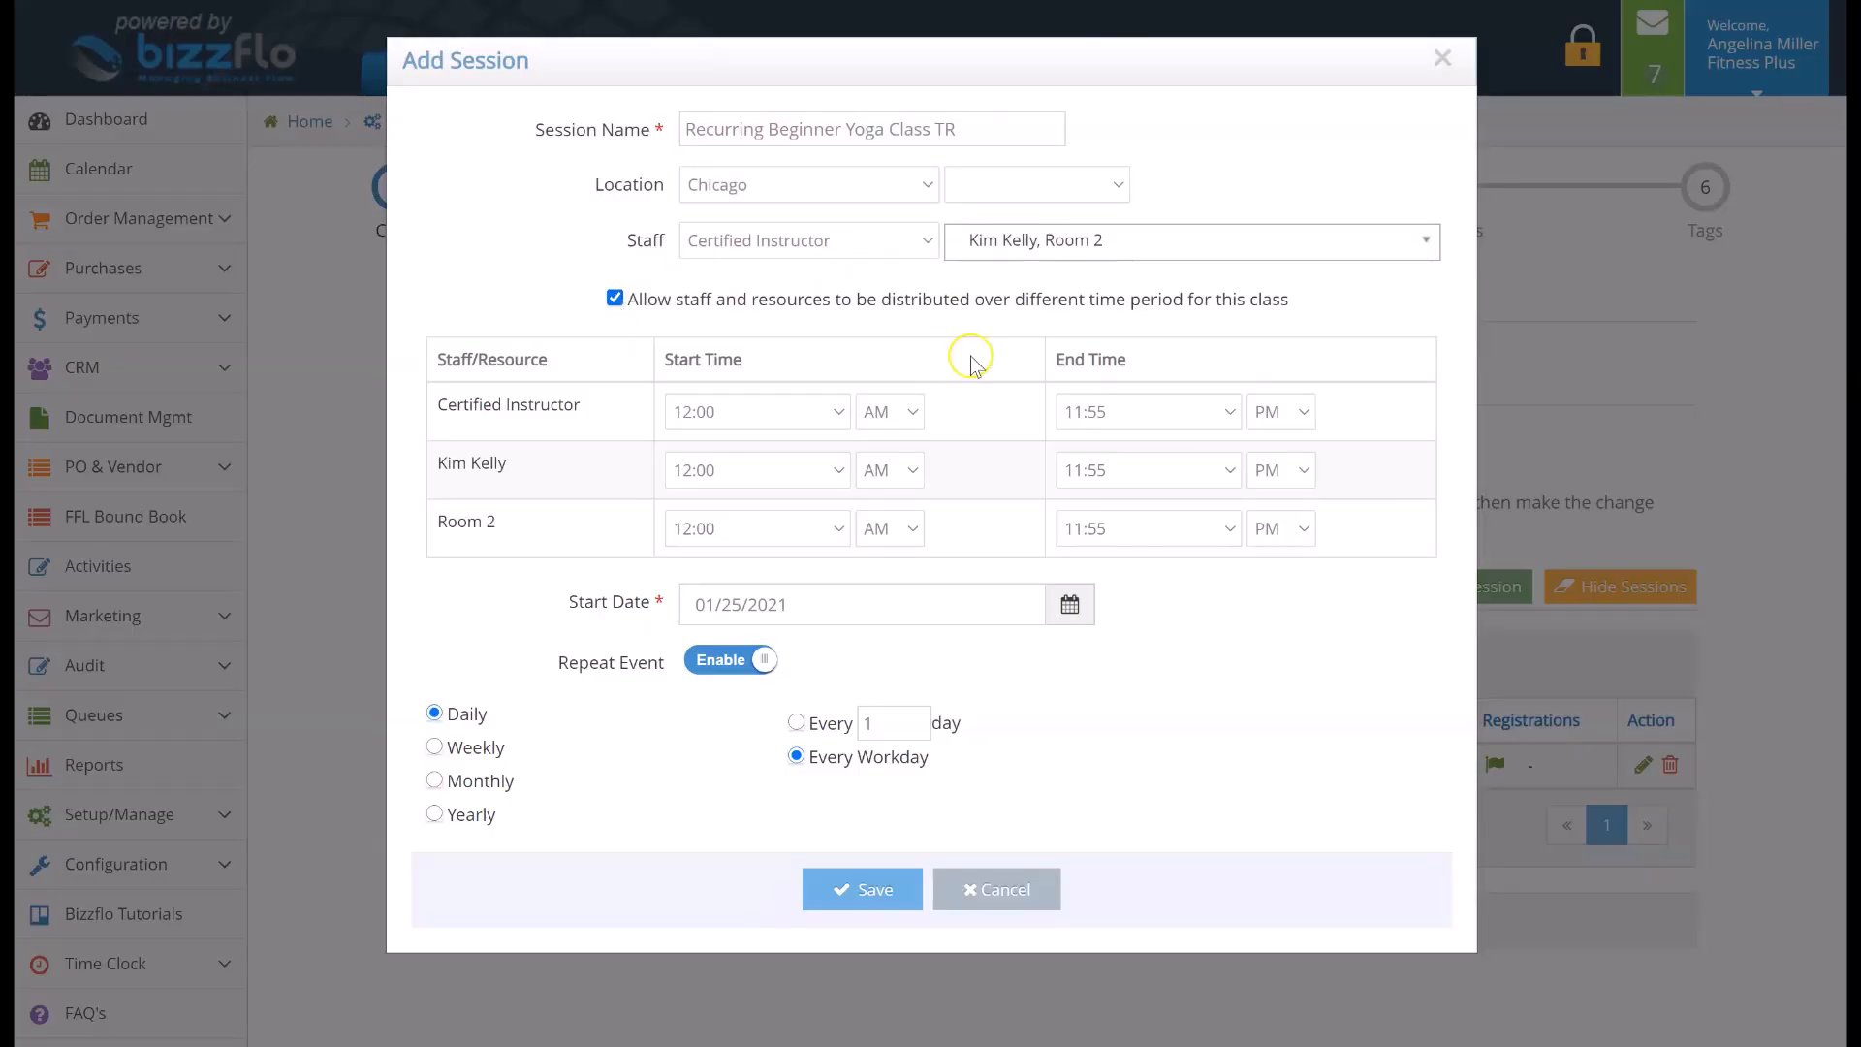
{"action": "left_click", "coordinate": [615, 297]}
Set the second session to run from 12:00 PM to 12:40 PM
{"action": "left_click", "coordinate": [708, 355]}
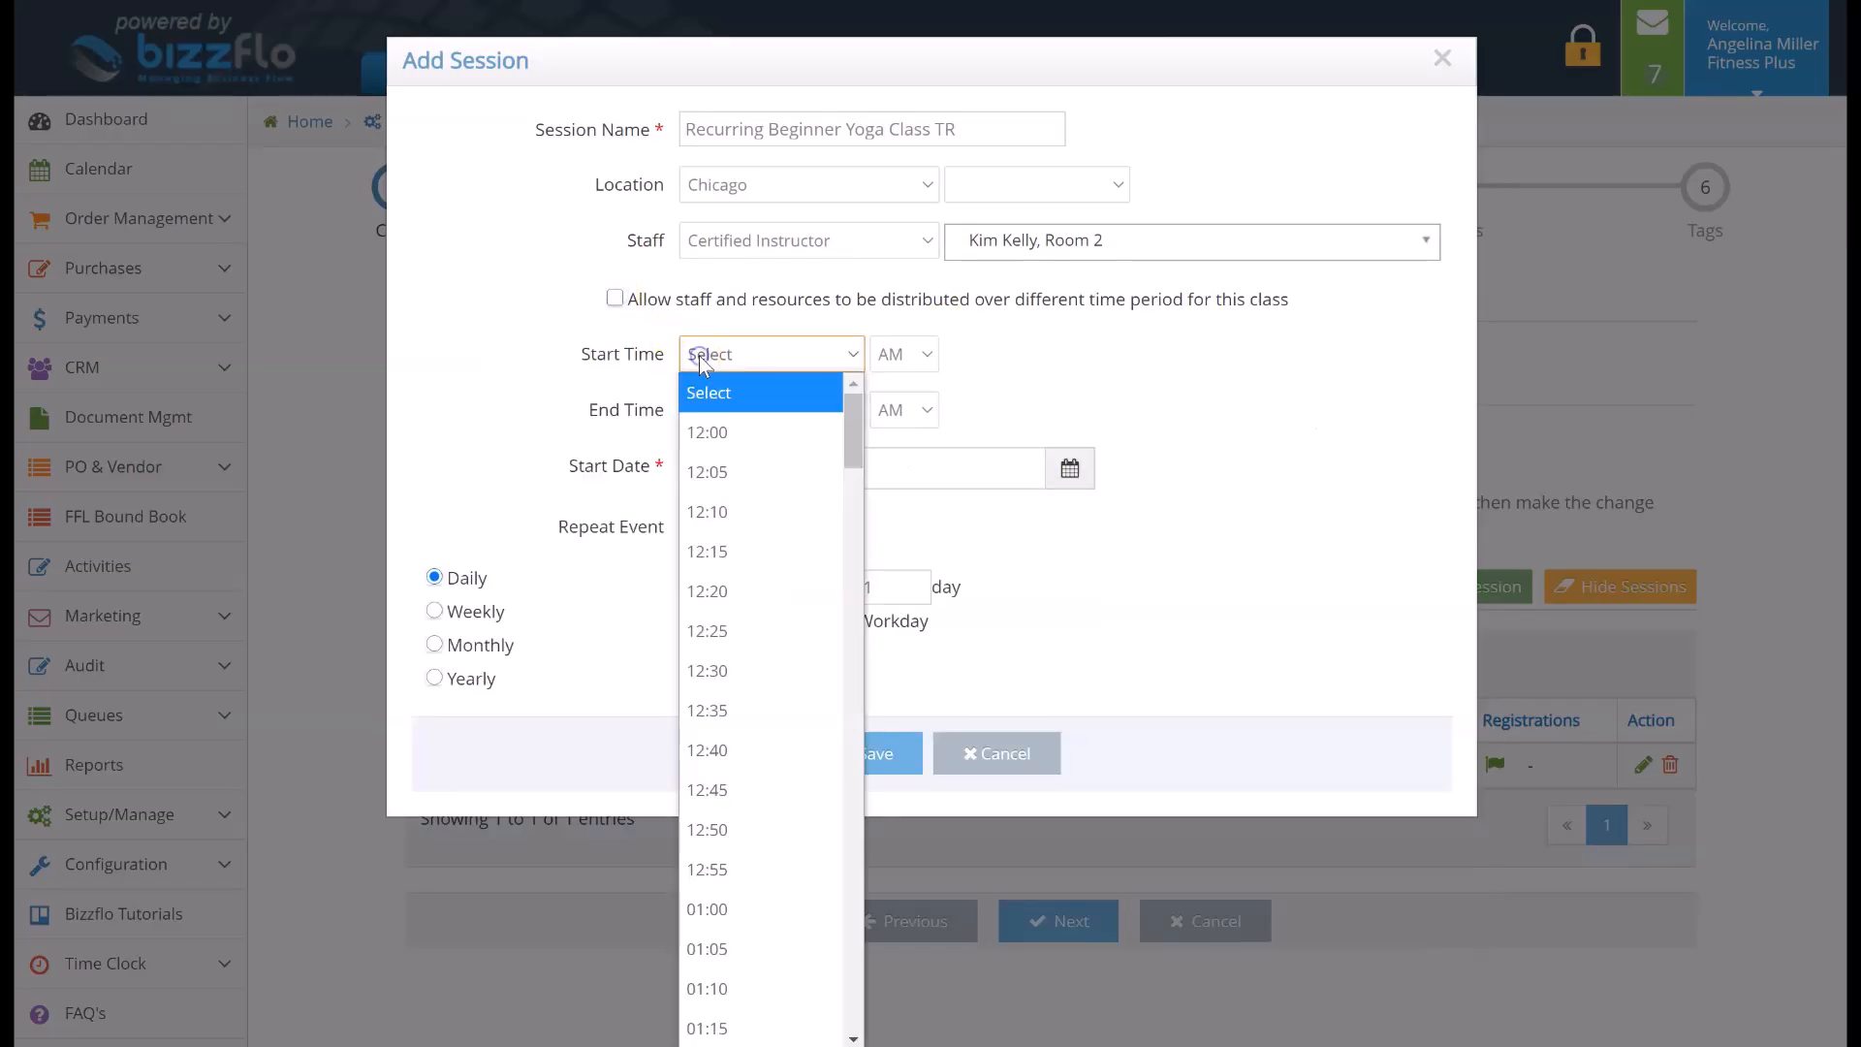
{"action": "left_click", "coordinate": [710, 432]}
{"action": "left_click", "coordinate": [747, 408]}
{"action": "scroll", "coordinate": [769, 744], "scroll_direction": "down", "scroll_amount": 3}
{"action": "left_click", "coordinate": [787, 525]}
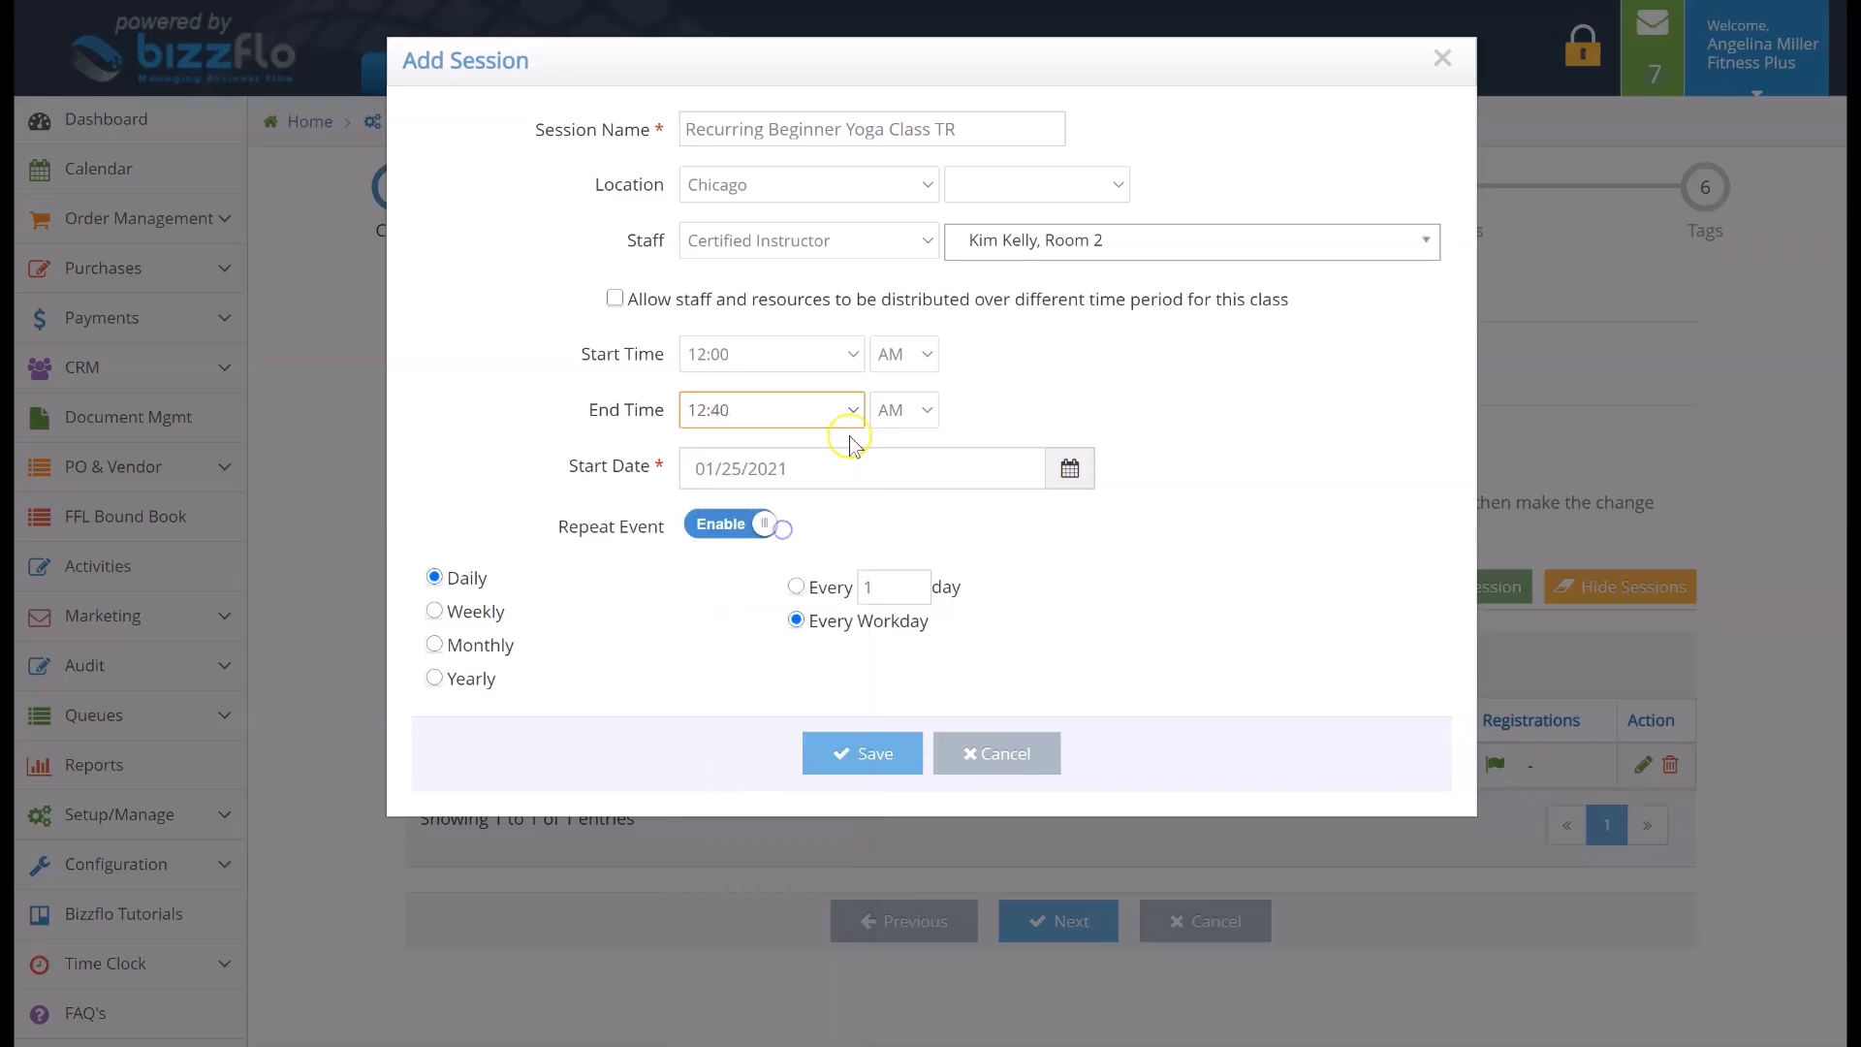
{"action": "left_click", "coordinate": [915, 371]}
{"action": "left_click", "coordinate": [911, 431]}
{"action": "left_click", "coordinate": [915, 411]}
{"action": "left_click", "coordinate": [919, 485]}
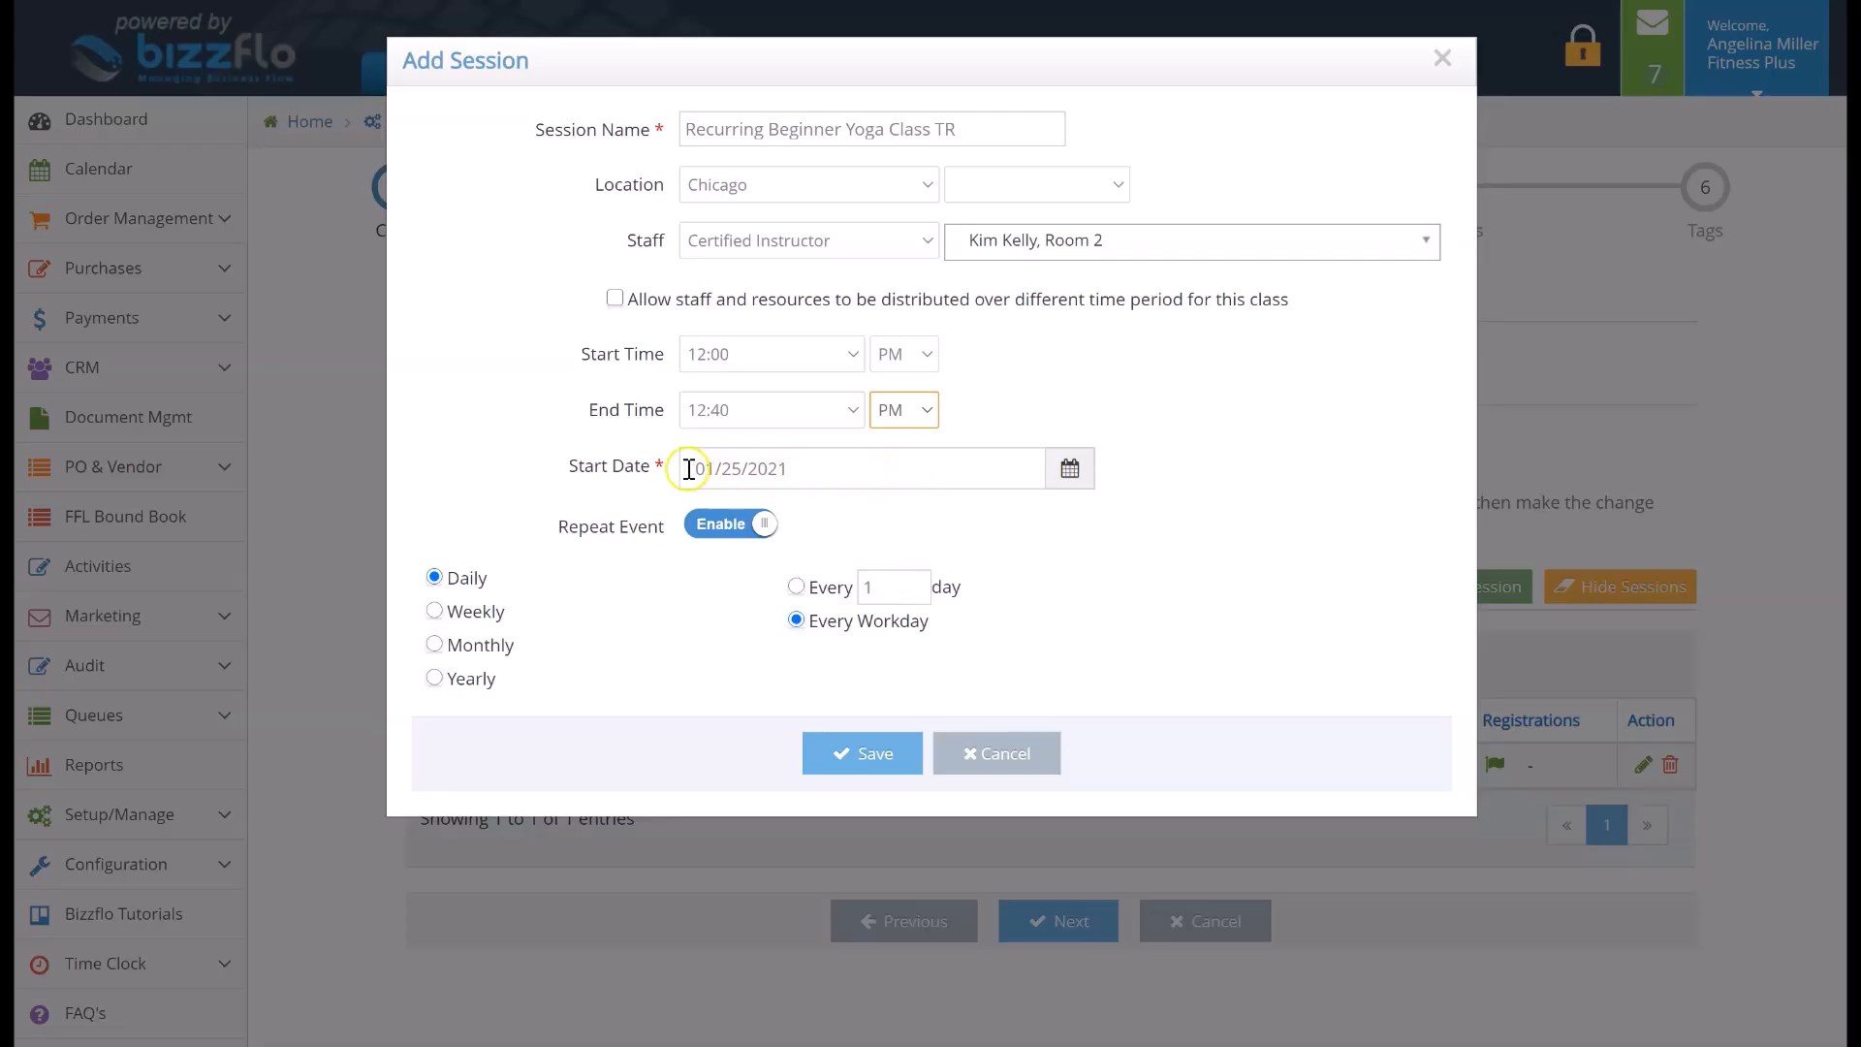
Make the second session repeat weekly on Tuesday and Thursday and save it
{"action": "left_click", "coordinate": [435, 611]}
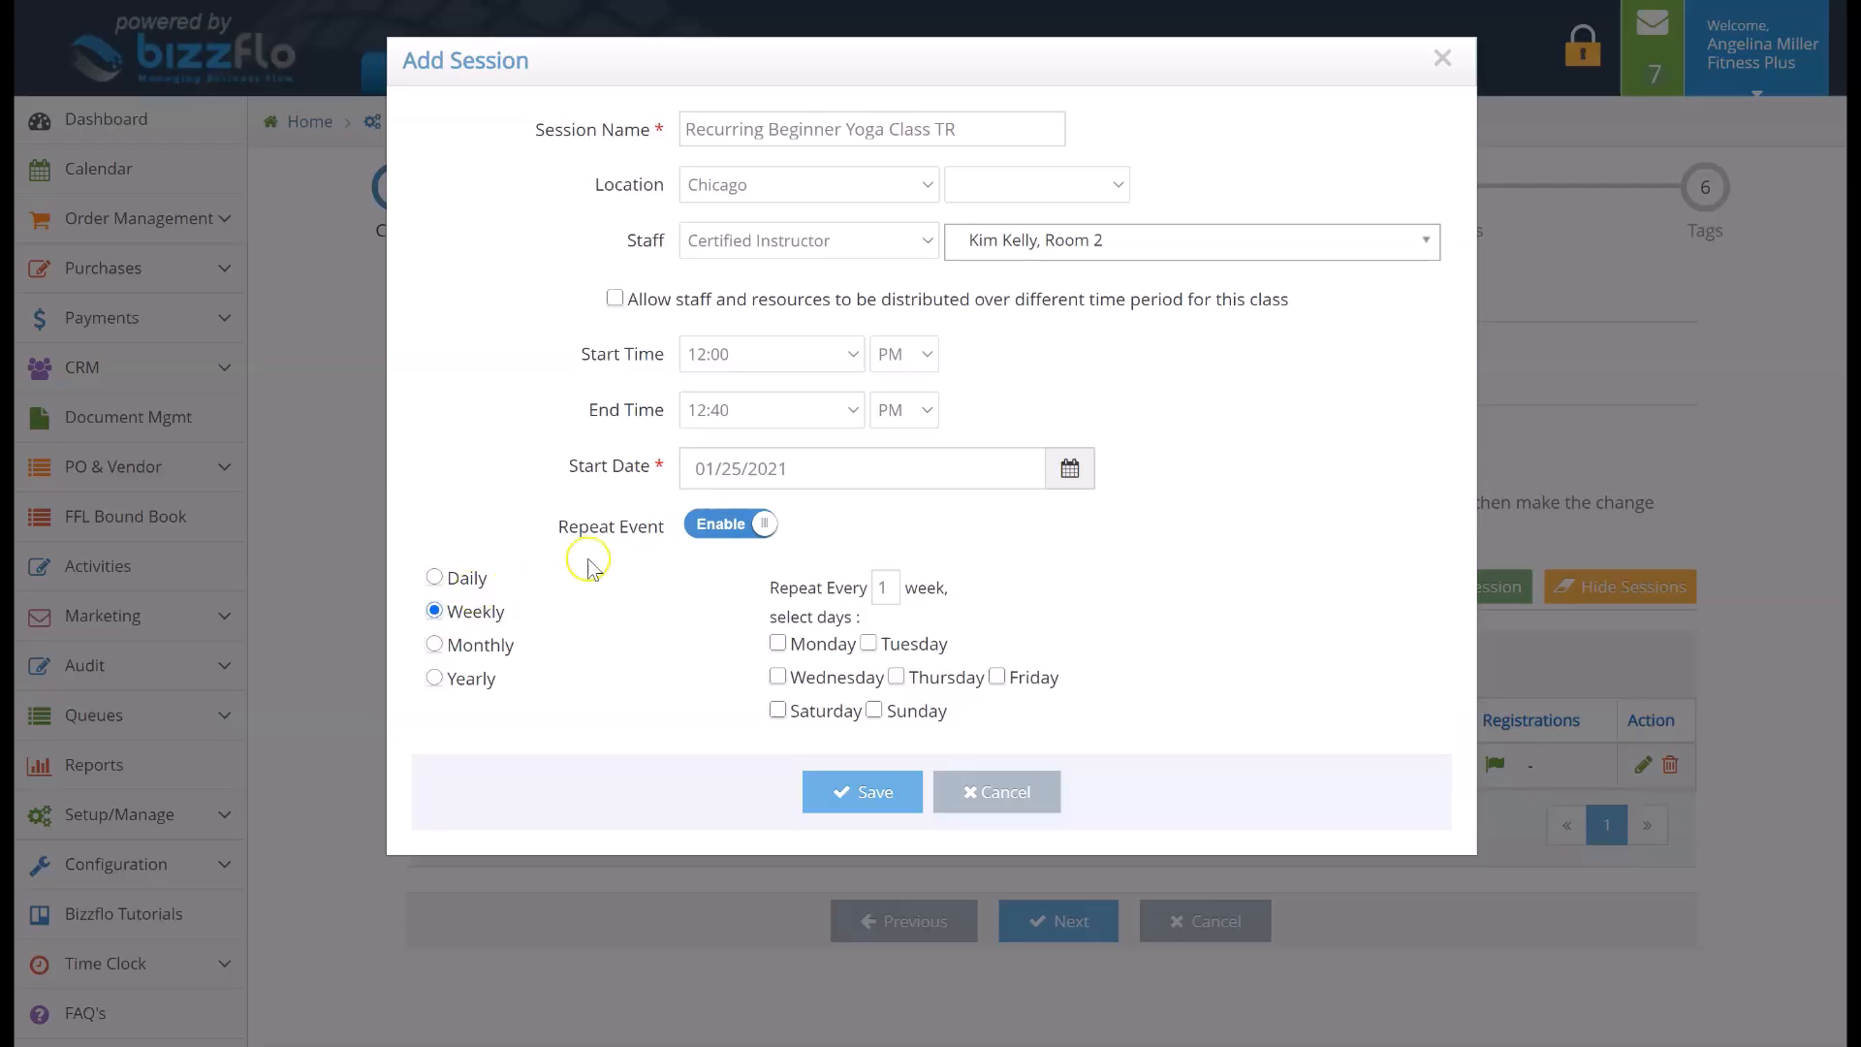
{"action": "left_click", "coordinate": [868, 644]}
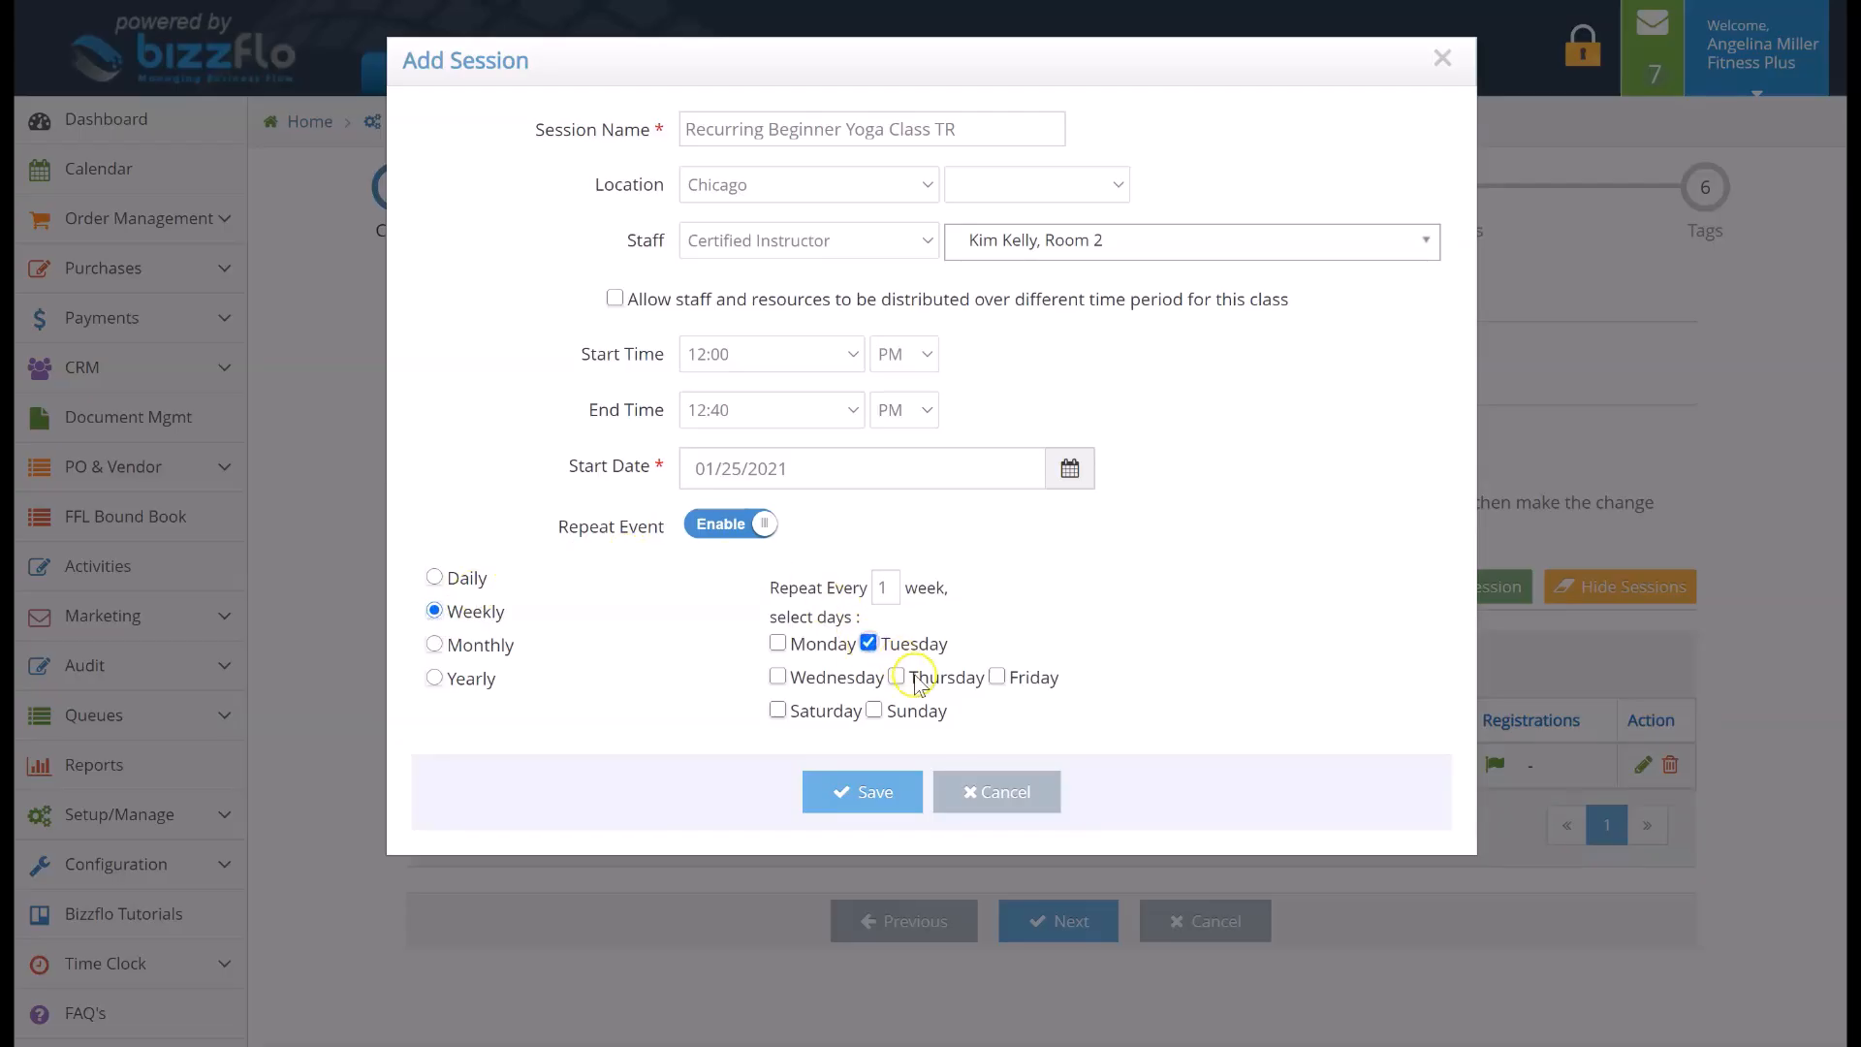
{"action": "left_click", "coordinate": [891, 795]}
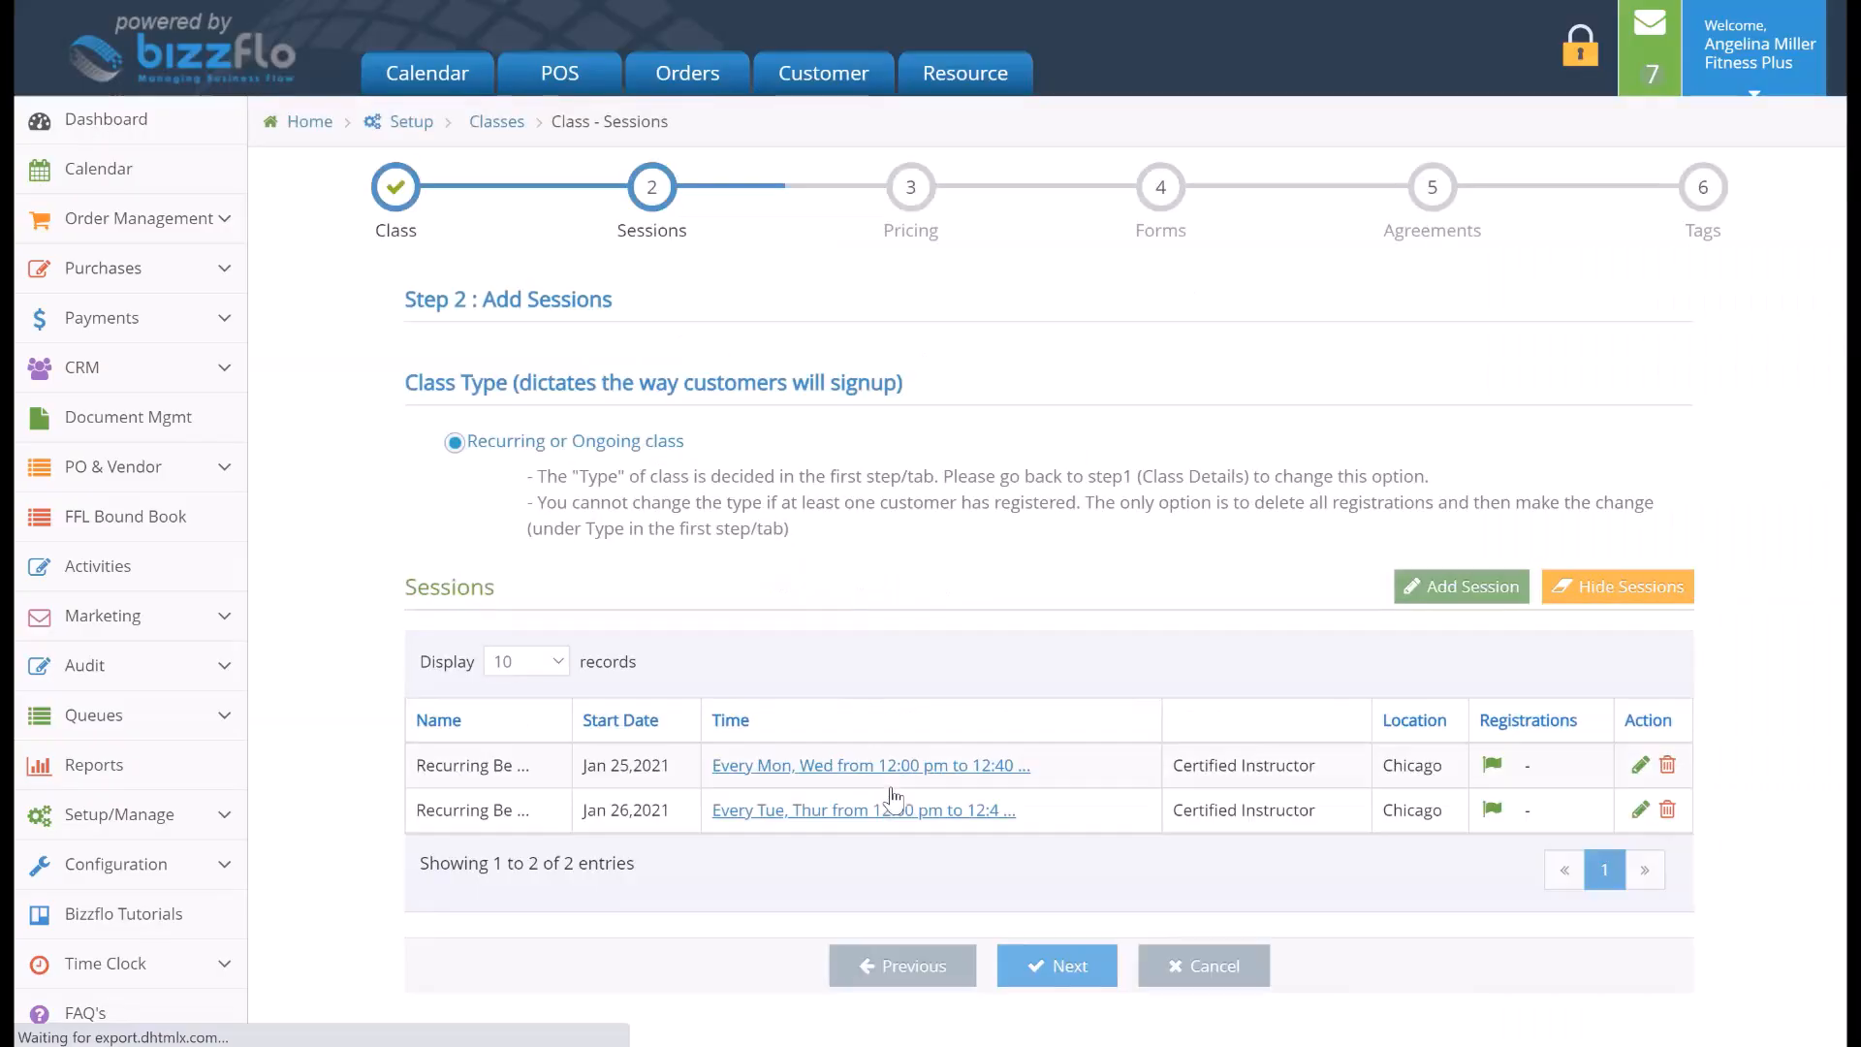
Open the Monday and Wednesday session for editing
{"action": "scroll", "coordinate": [1245, 750], "scroll_direction": "down", "scroll_amount": 1}
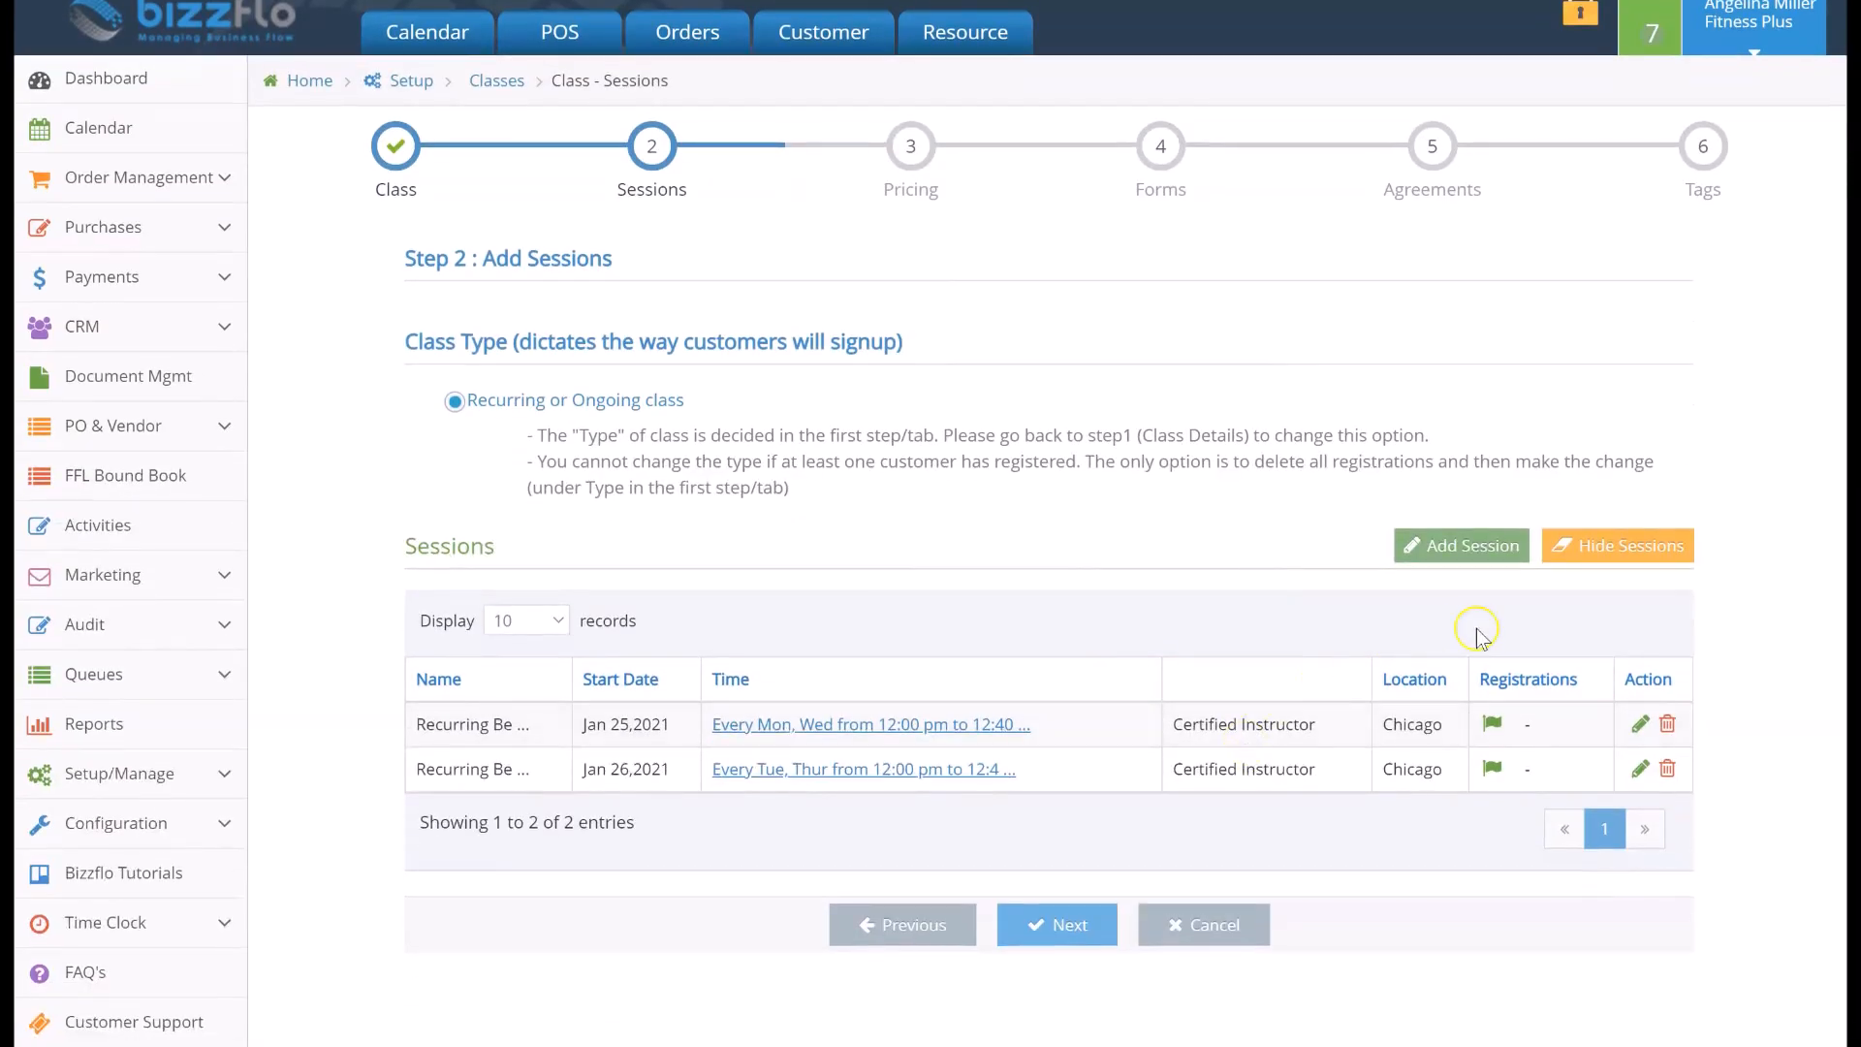
{"action": "left_click", "coordinate": [1637, 726]}
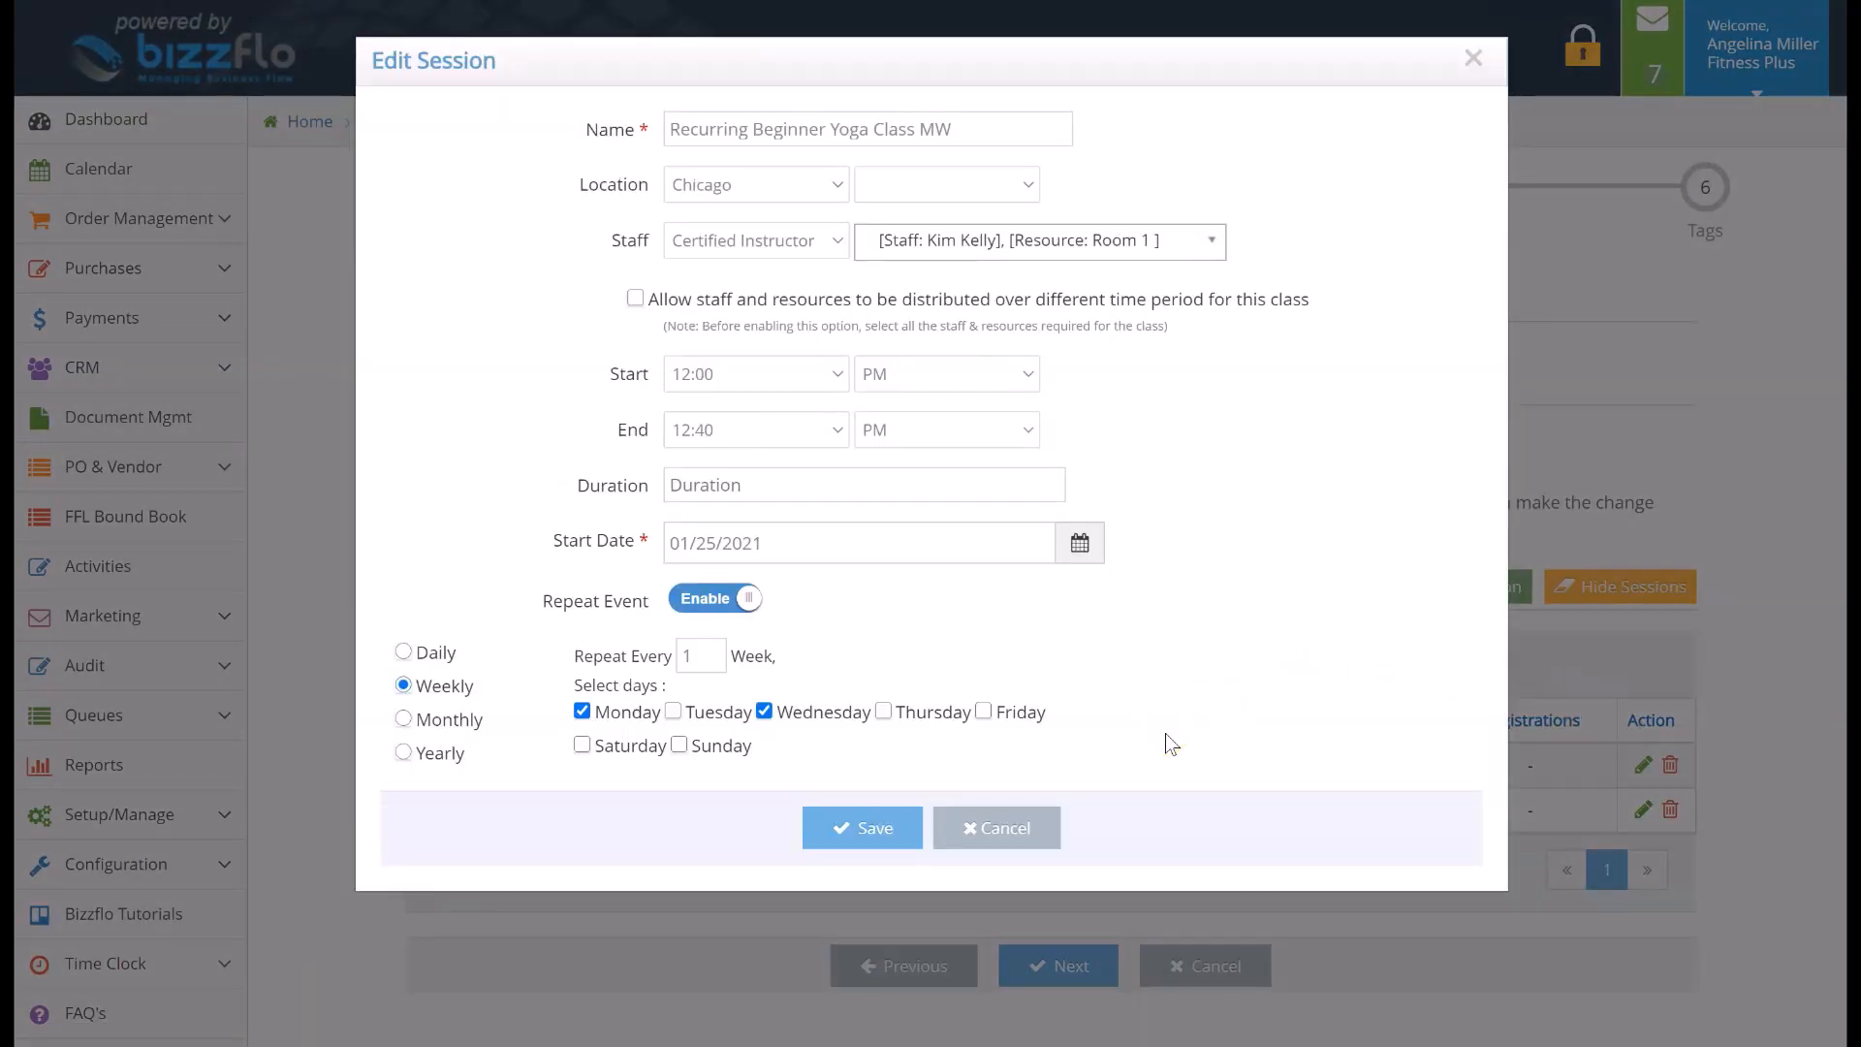
Close the session editor without changes and continue to the Pricing step
{"action": "left_click", "coordinate": [1035, 827]}
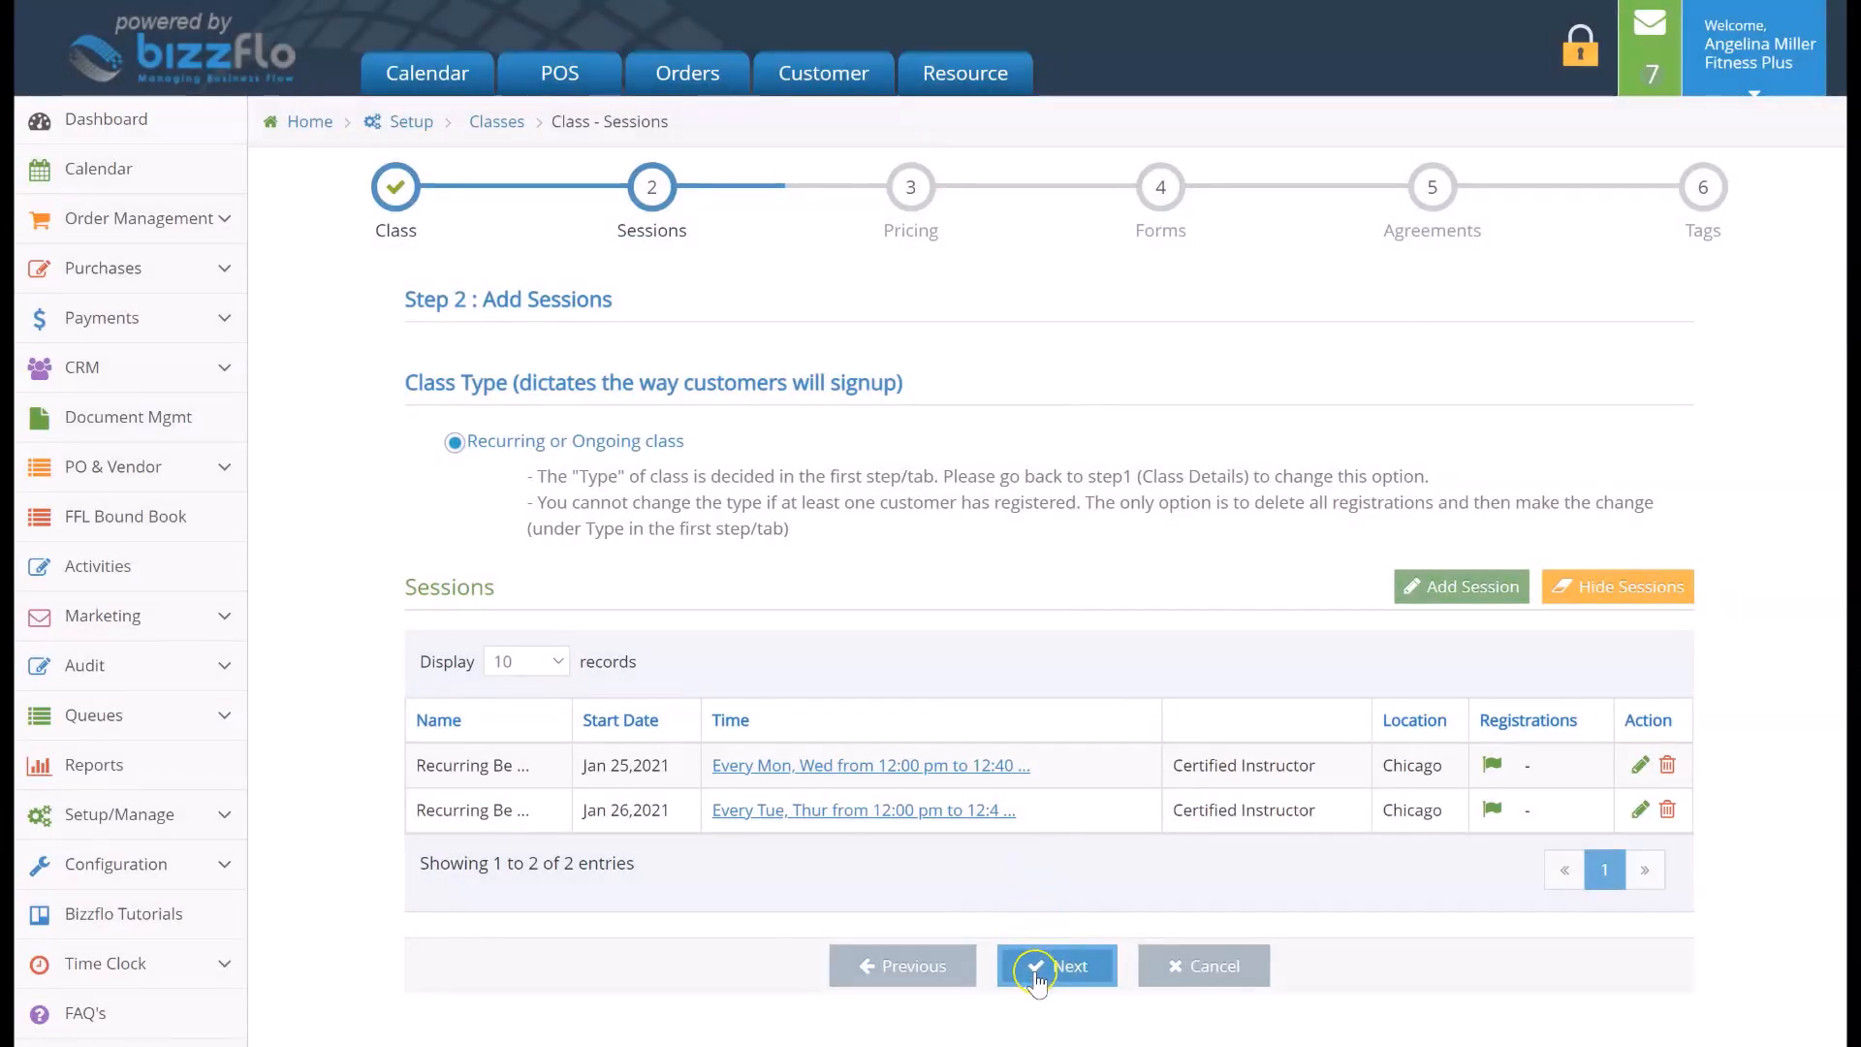
{"action": "left_click", "coordinate": [1035, 969]}
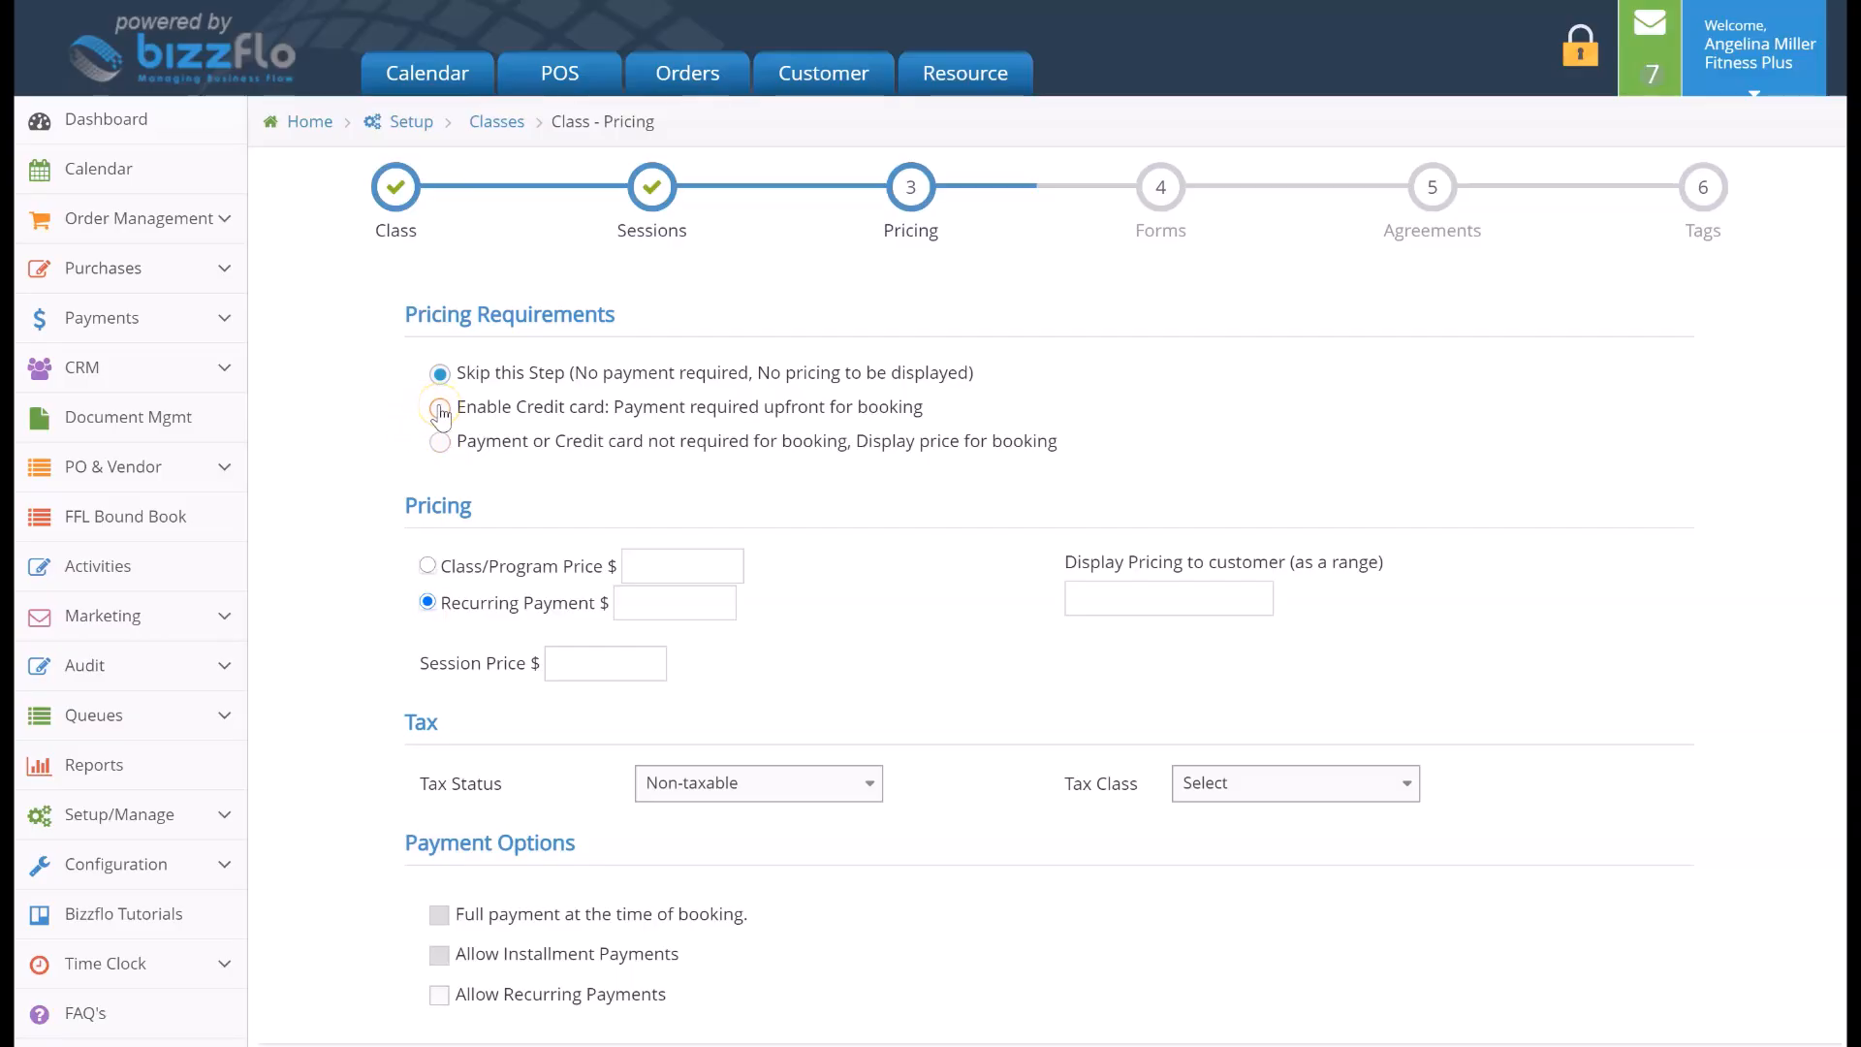
Require upfront credit card payment for booking and choose the class/program price option
{"action": "left_click", "coordinate": [602, 407]}
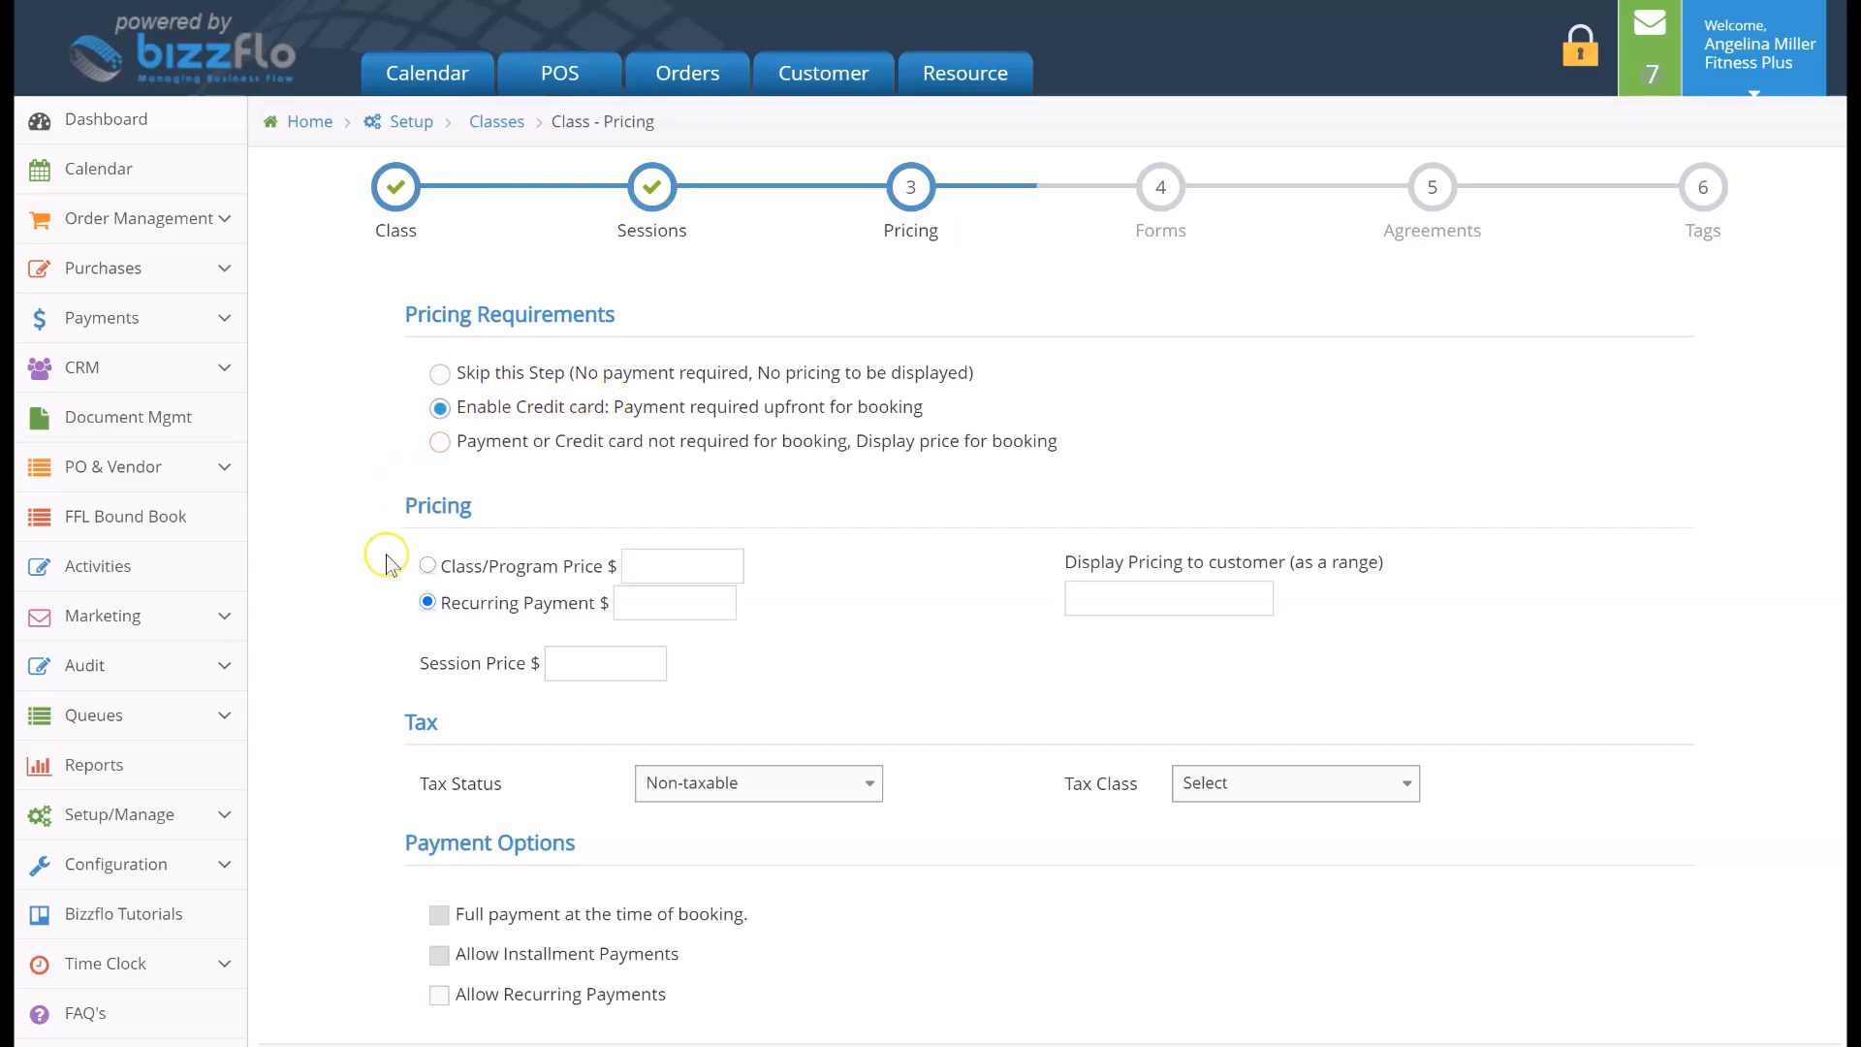
{"action": "scroll", "coordinate": [387, 579], "scroll_direction": "down", "scroll_amount": 1}
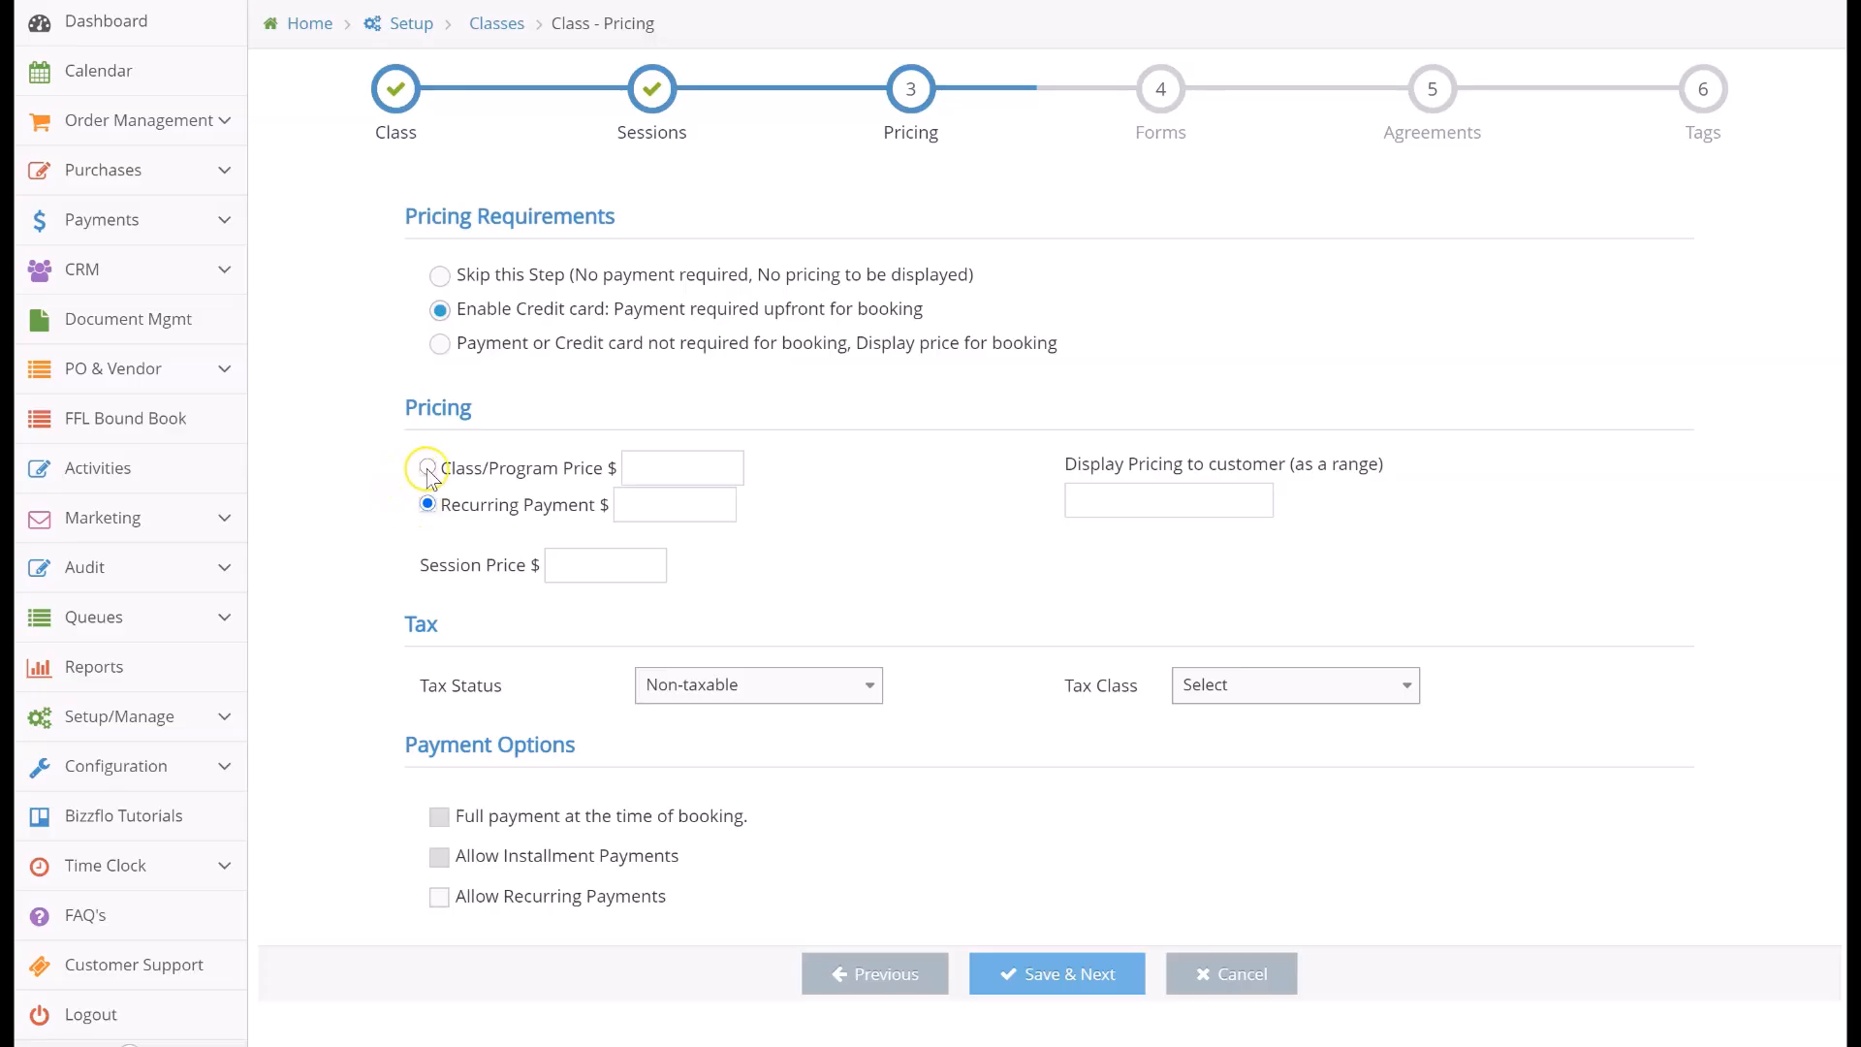
{"action": "left_click", "coordinate": [427, 470]}
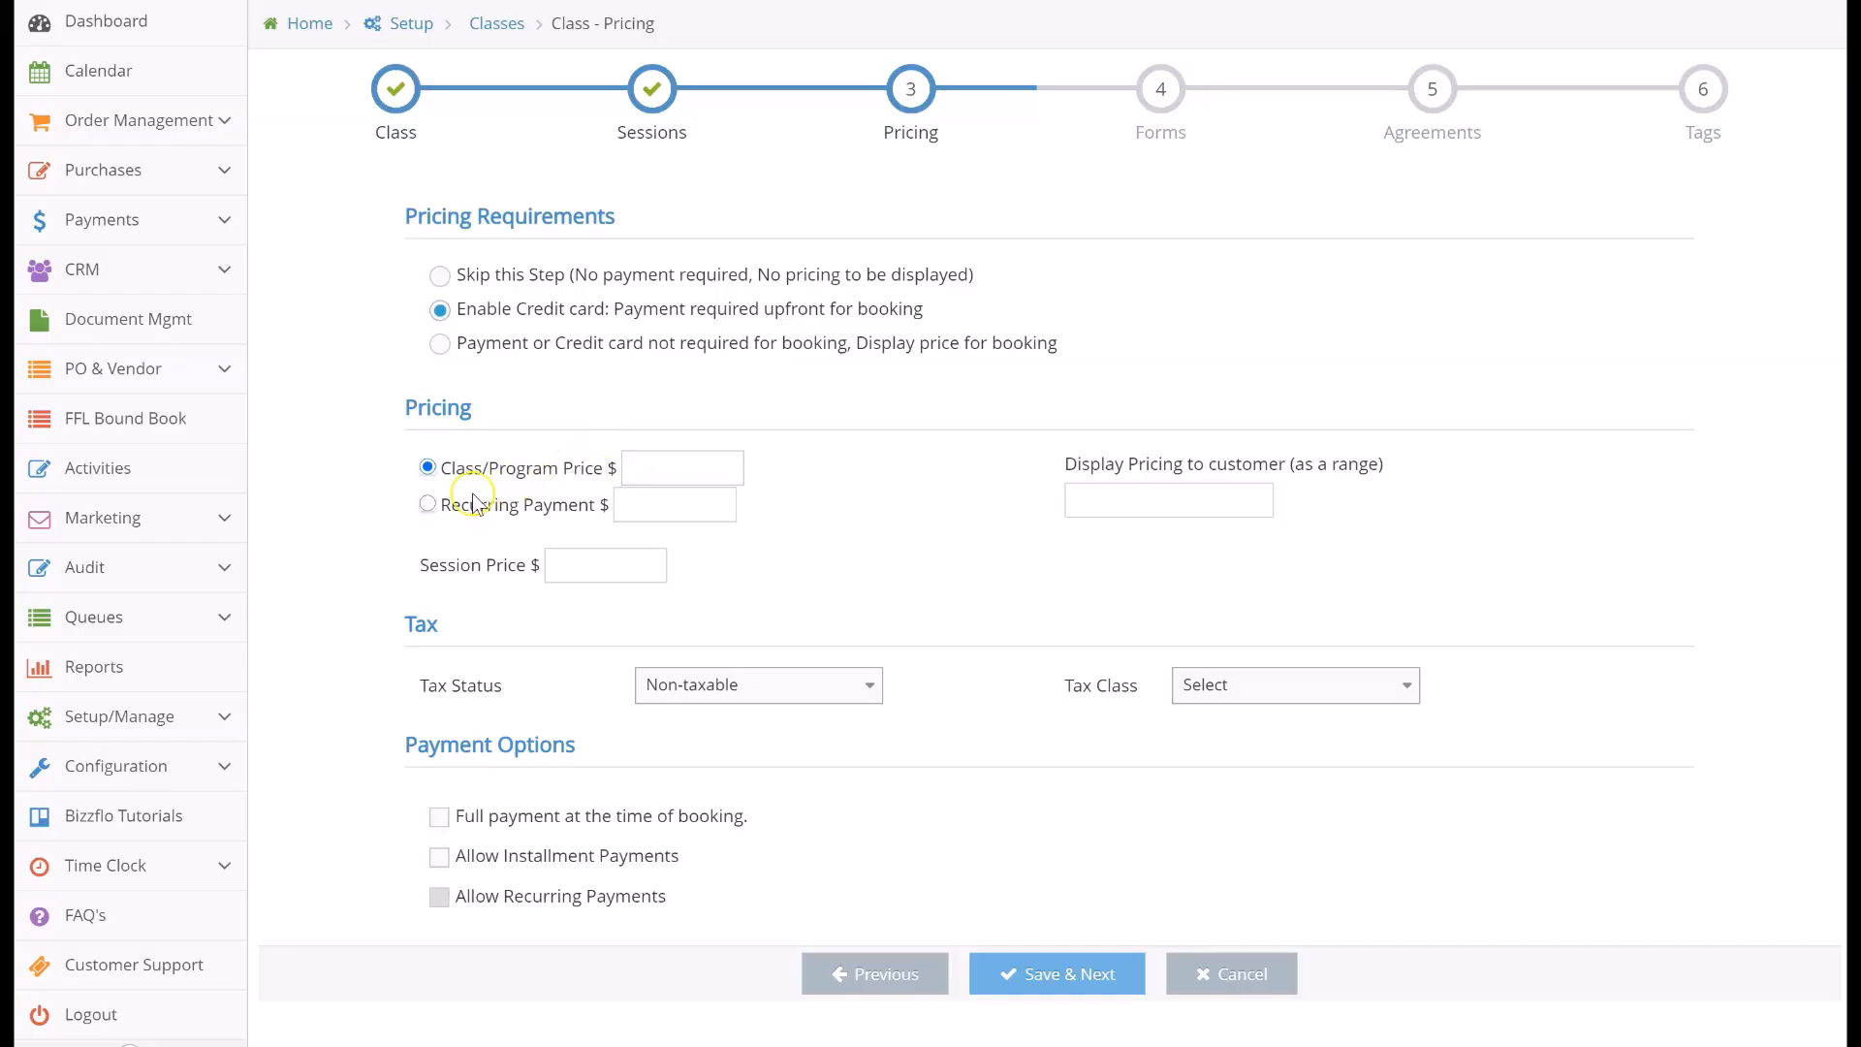
{"action": "left_click", "coordinate": [429, 504]}
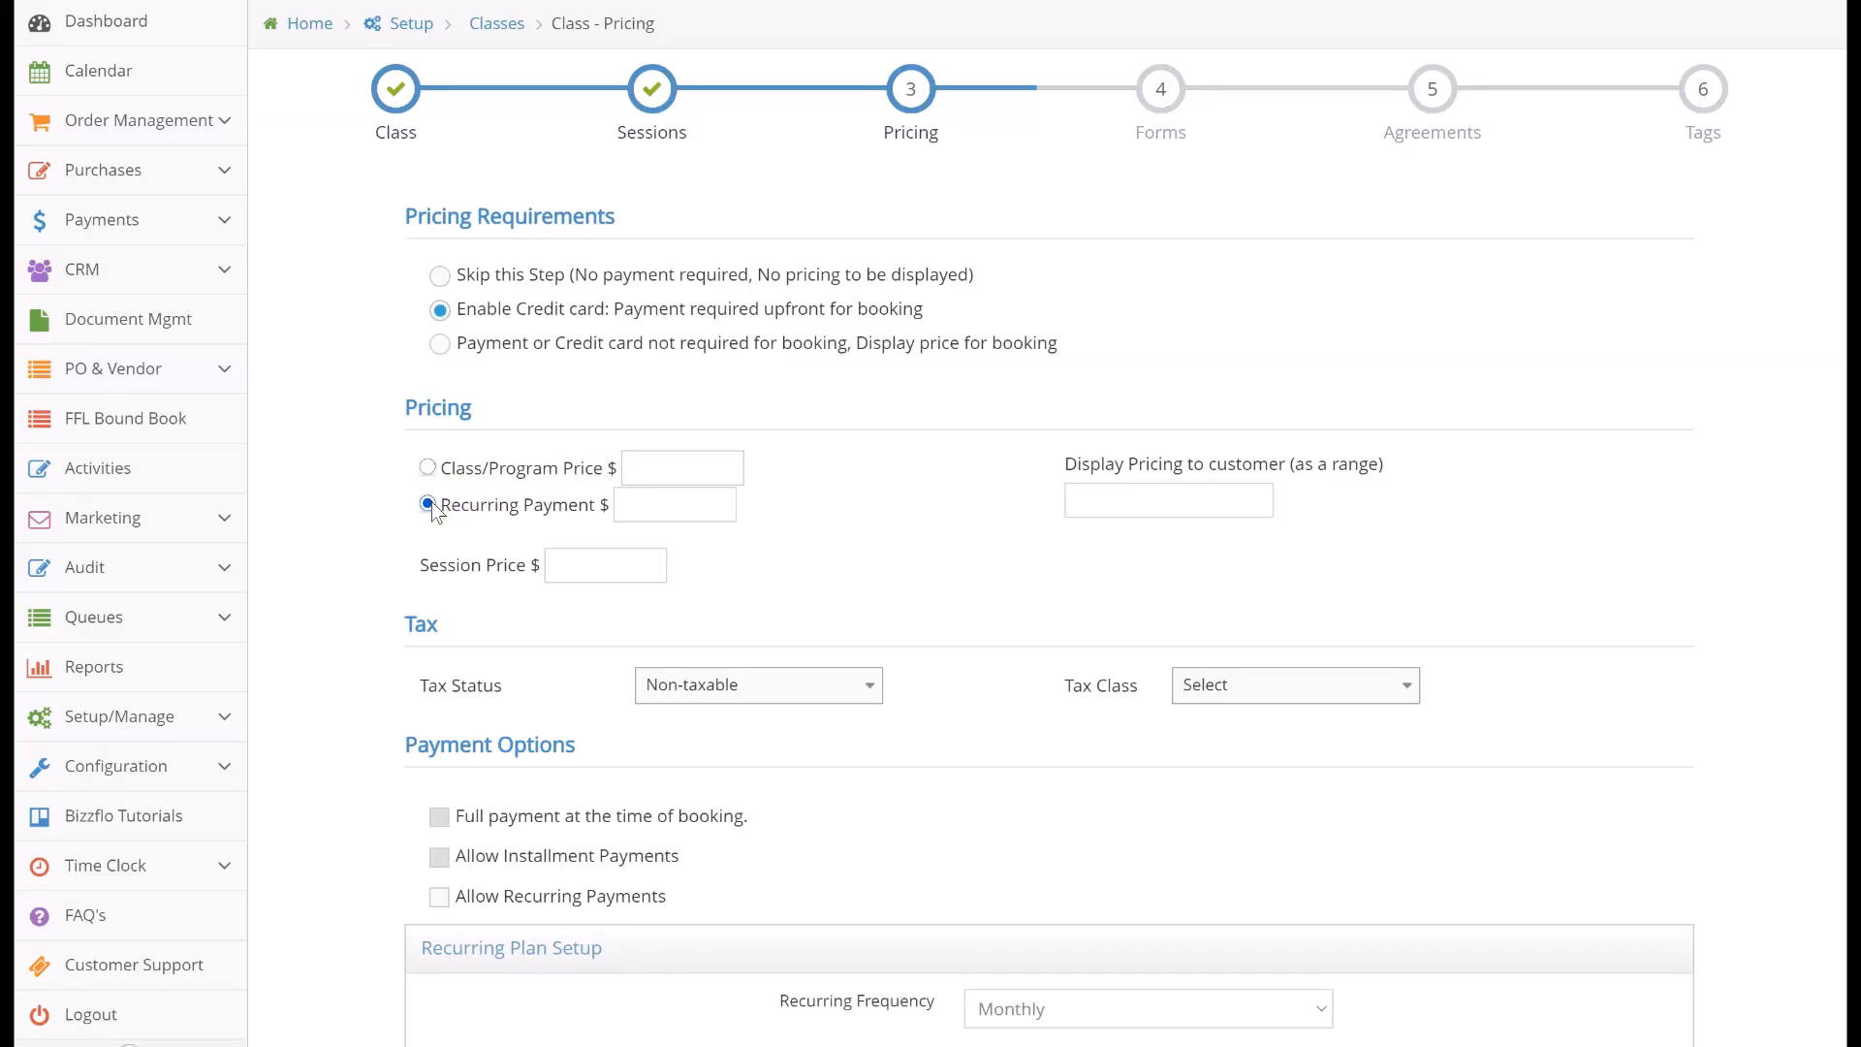
{"action": "scroll", "coordinate": [432, 512], "scroll_direction": "down", "scroll_amount": 2}
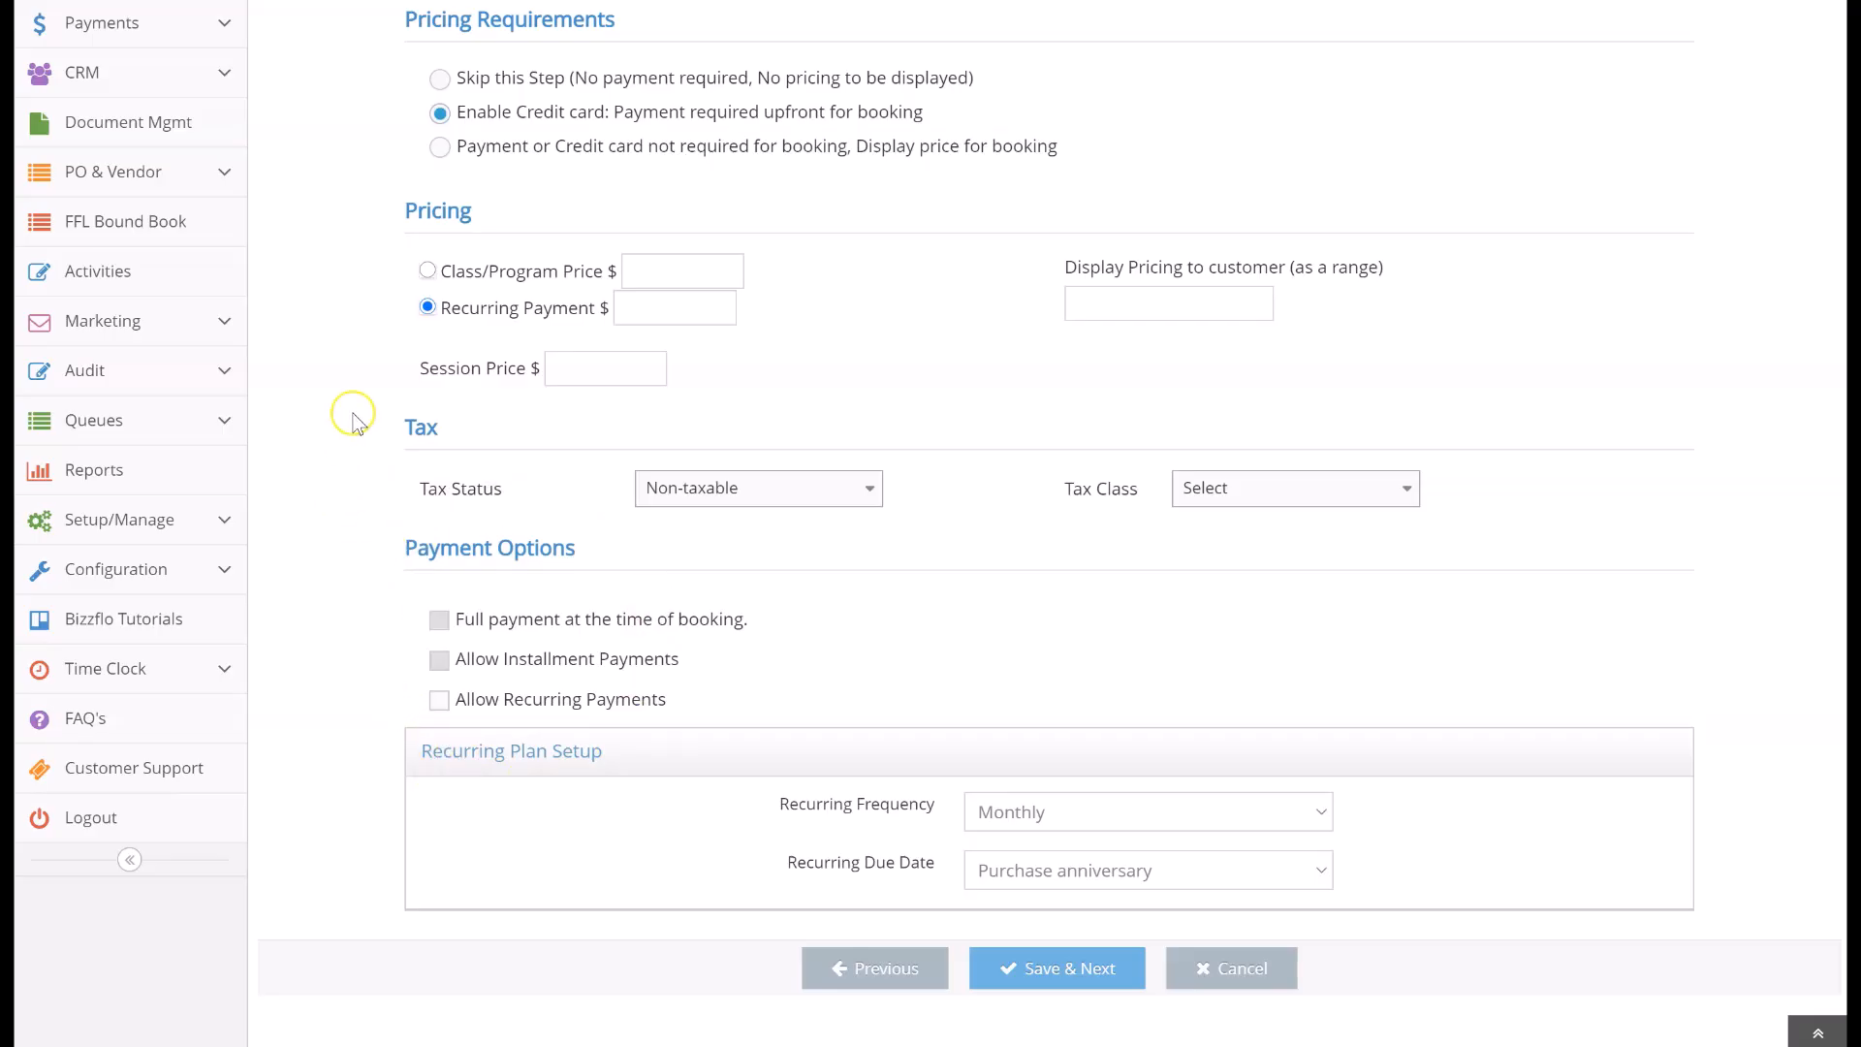
{"action": "left_click", "coordinate": [424, 274]}
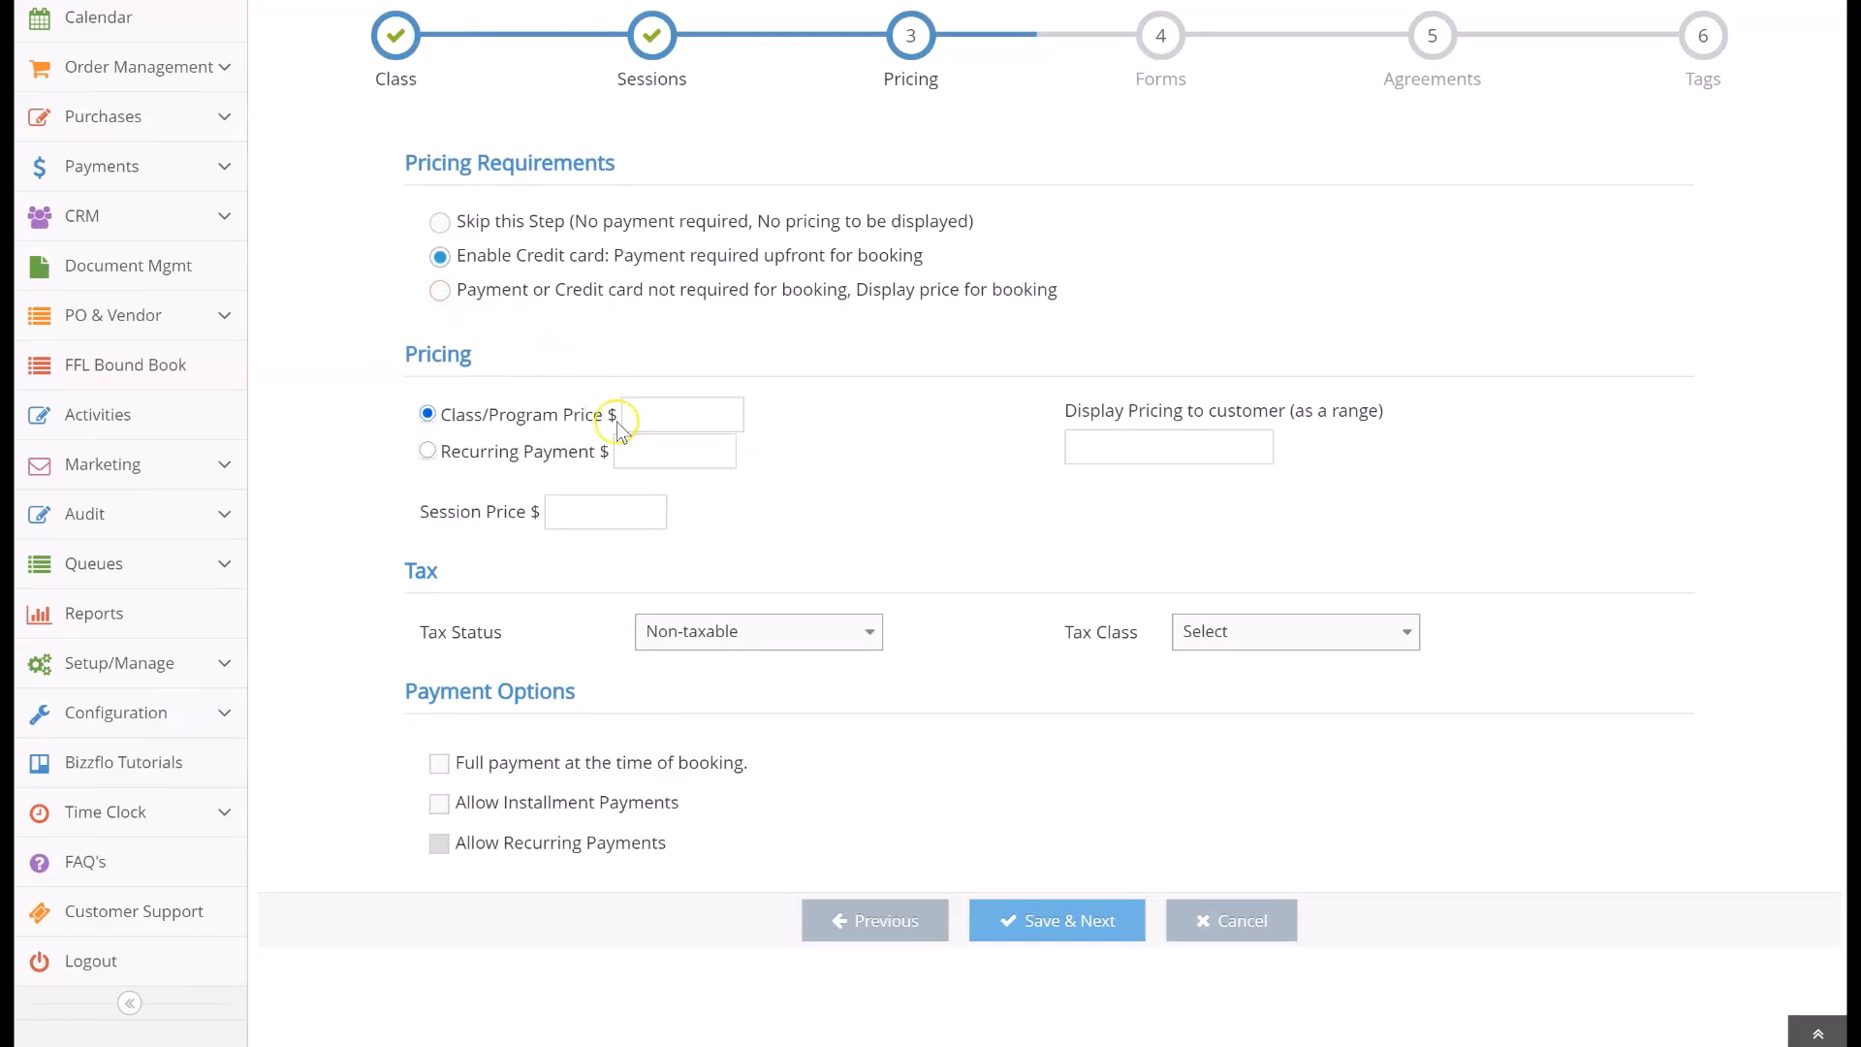
Look over the session price, tax status and tax class options
{"action": "left_click", "coordinate": [611, 508]}
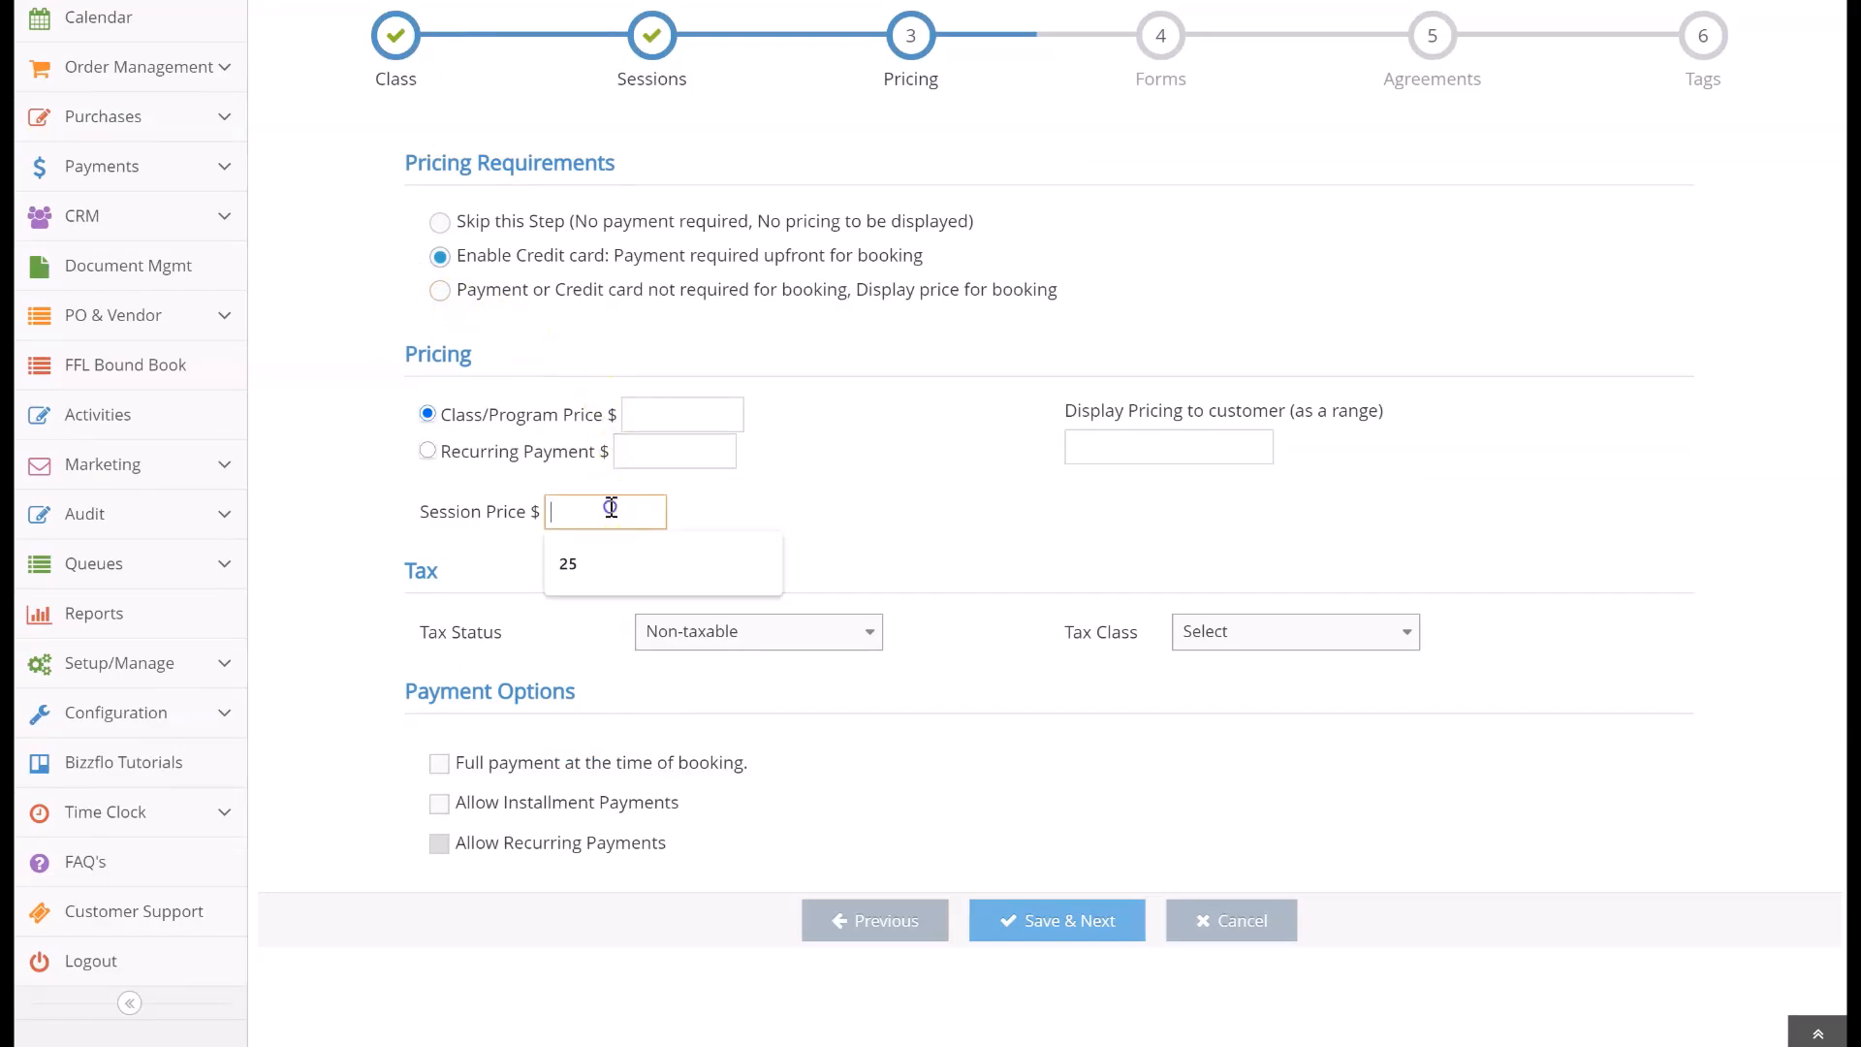
{"action": "left_click", "coordinate": [684, 520]}
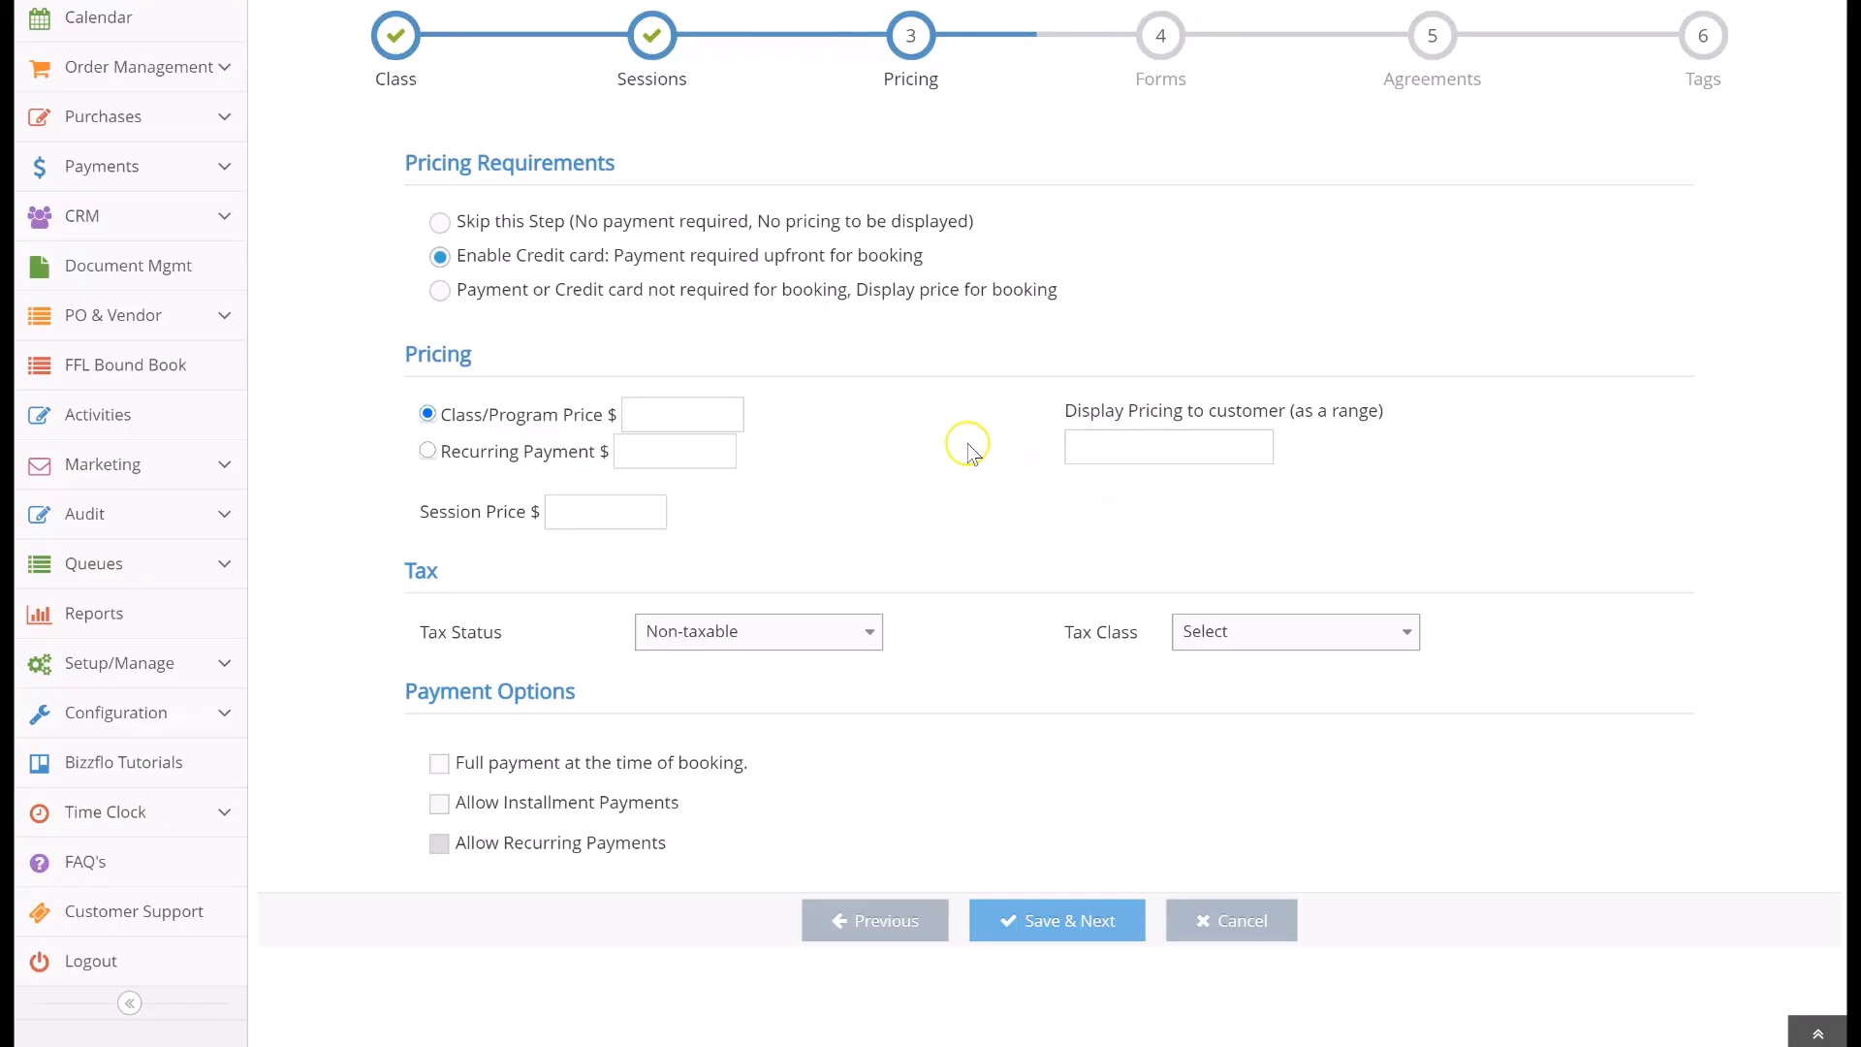
{"action": "left_click", "coordinate": [824, 640]}
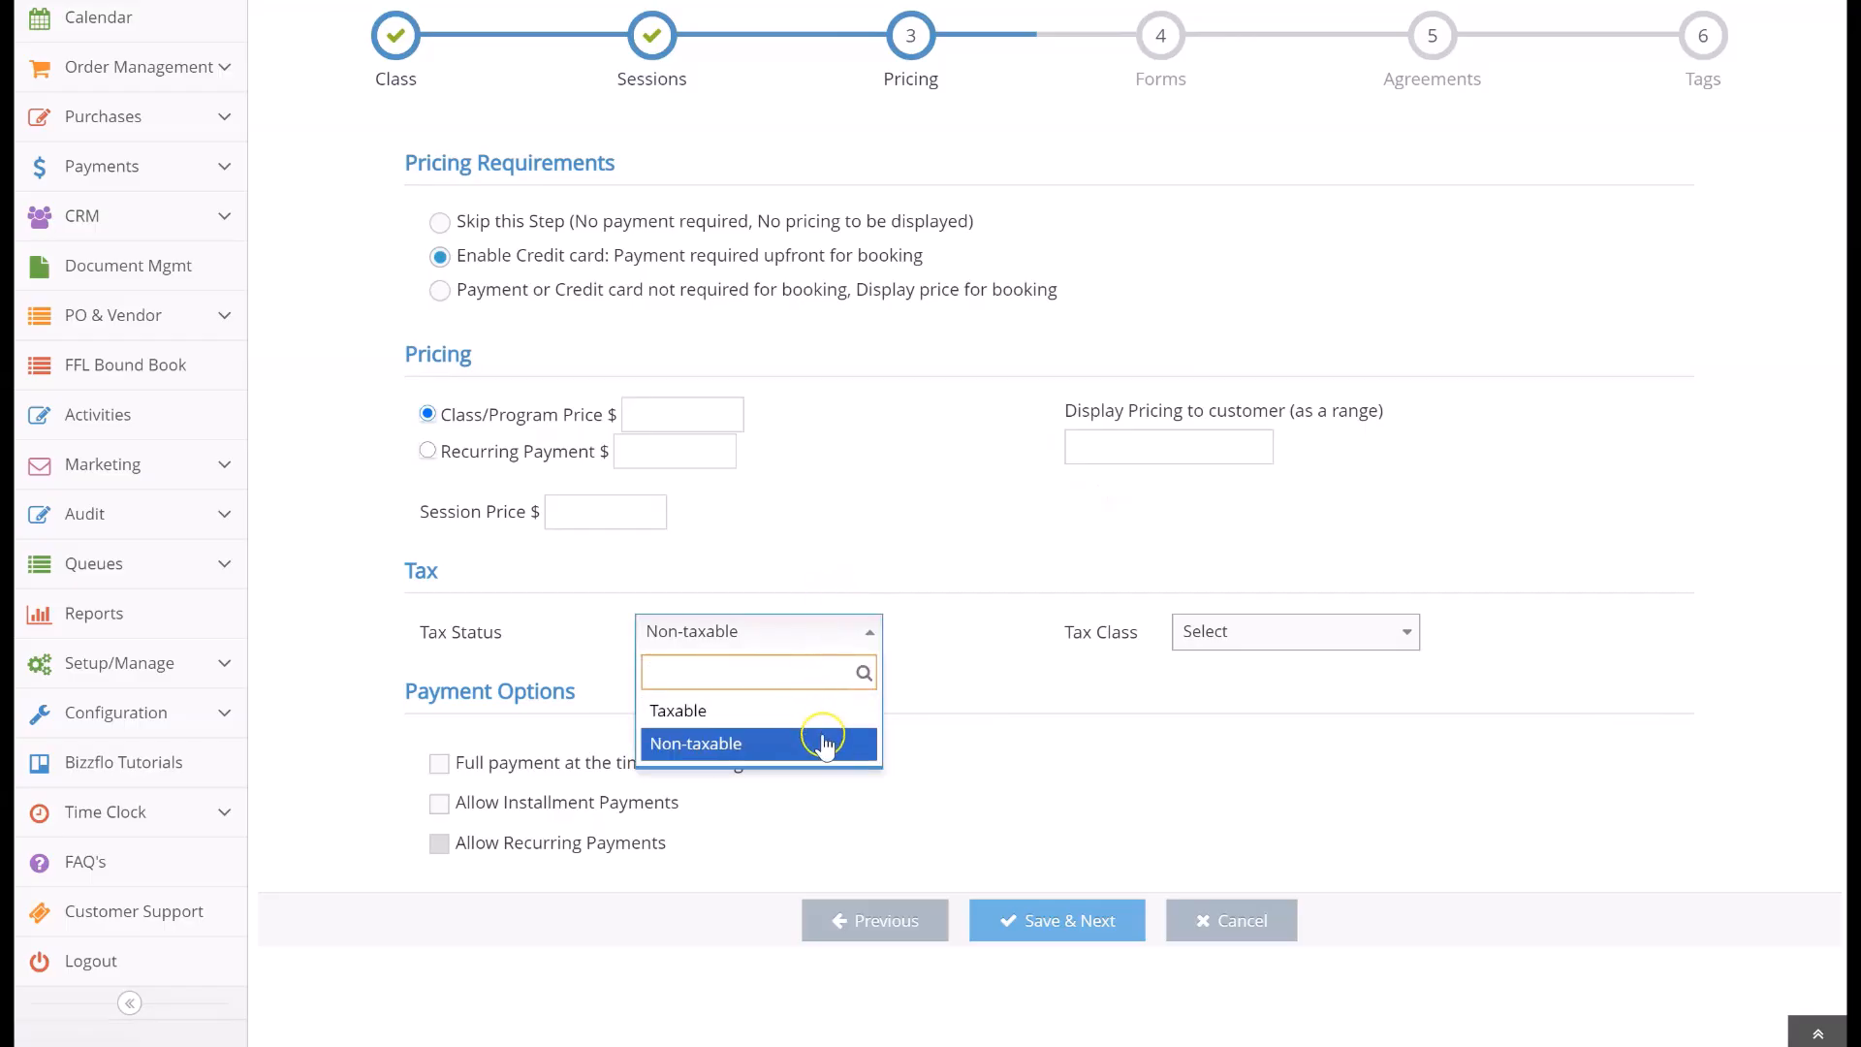
{"action": "left_click", "coordinate": [824, 742]}
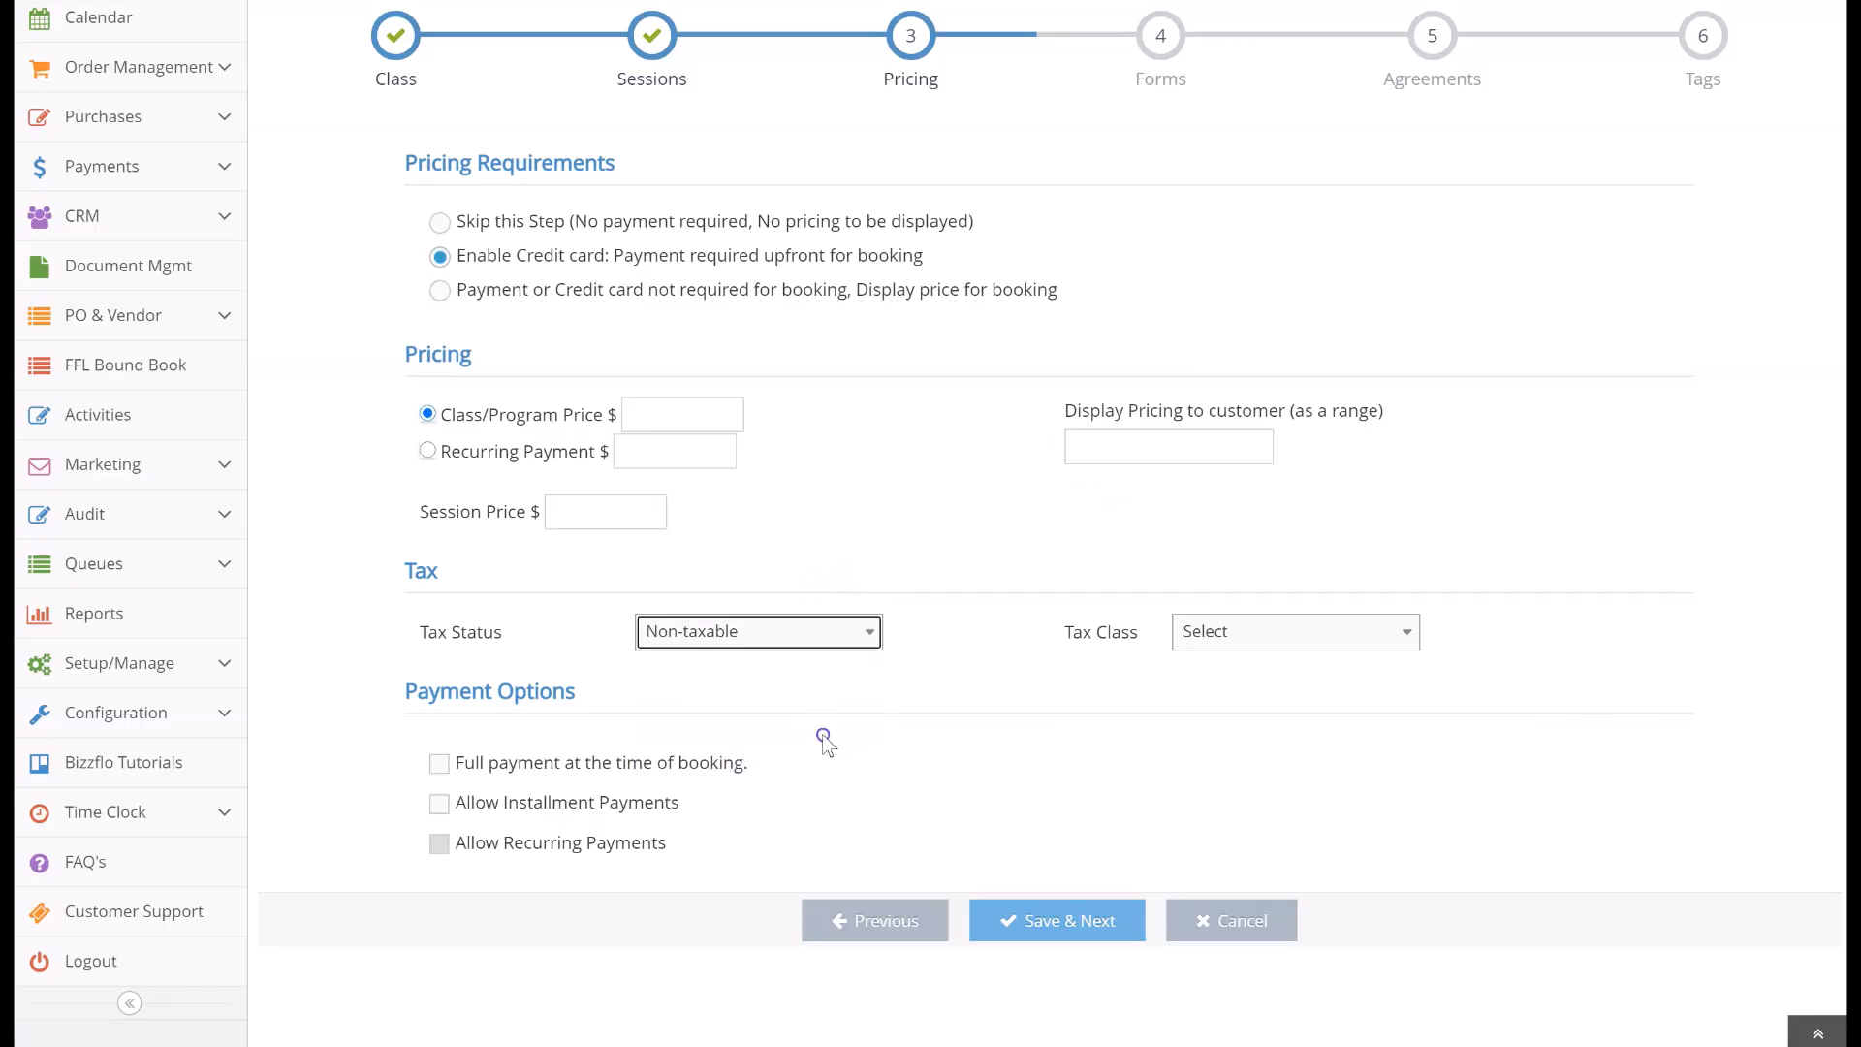
{"action": "left_click", "coordinate": [1200, 635]}
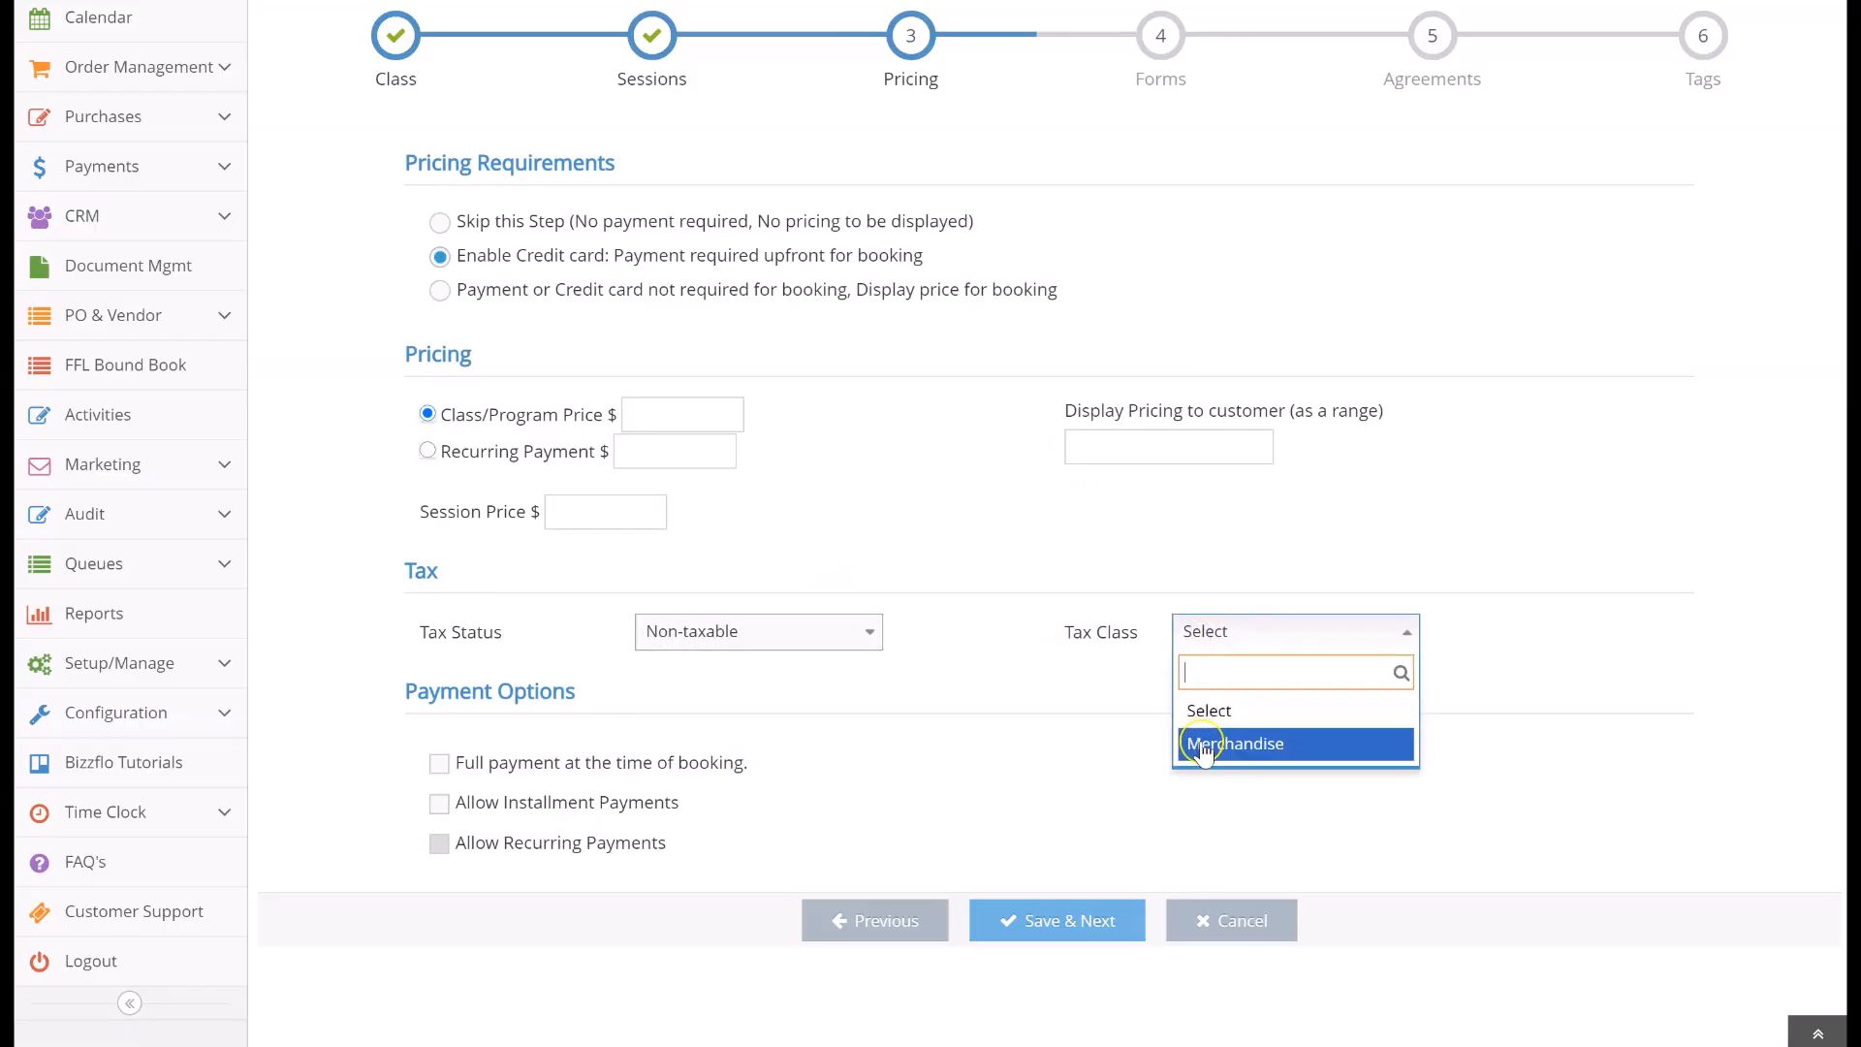
{"action": "left_click", "coordinate": [1138, 674]}
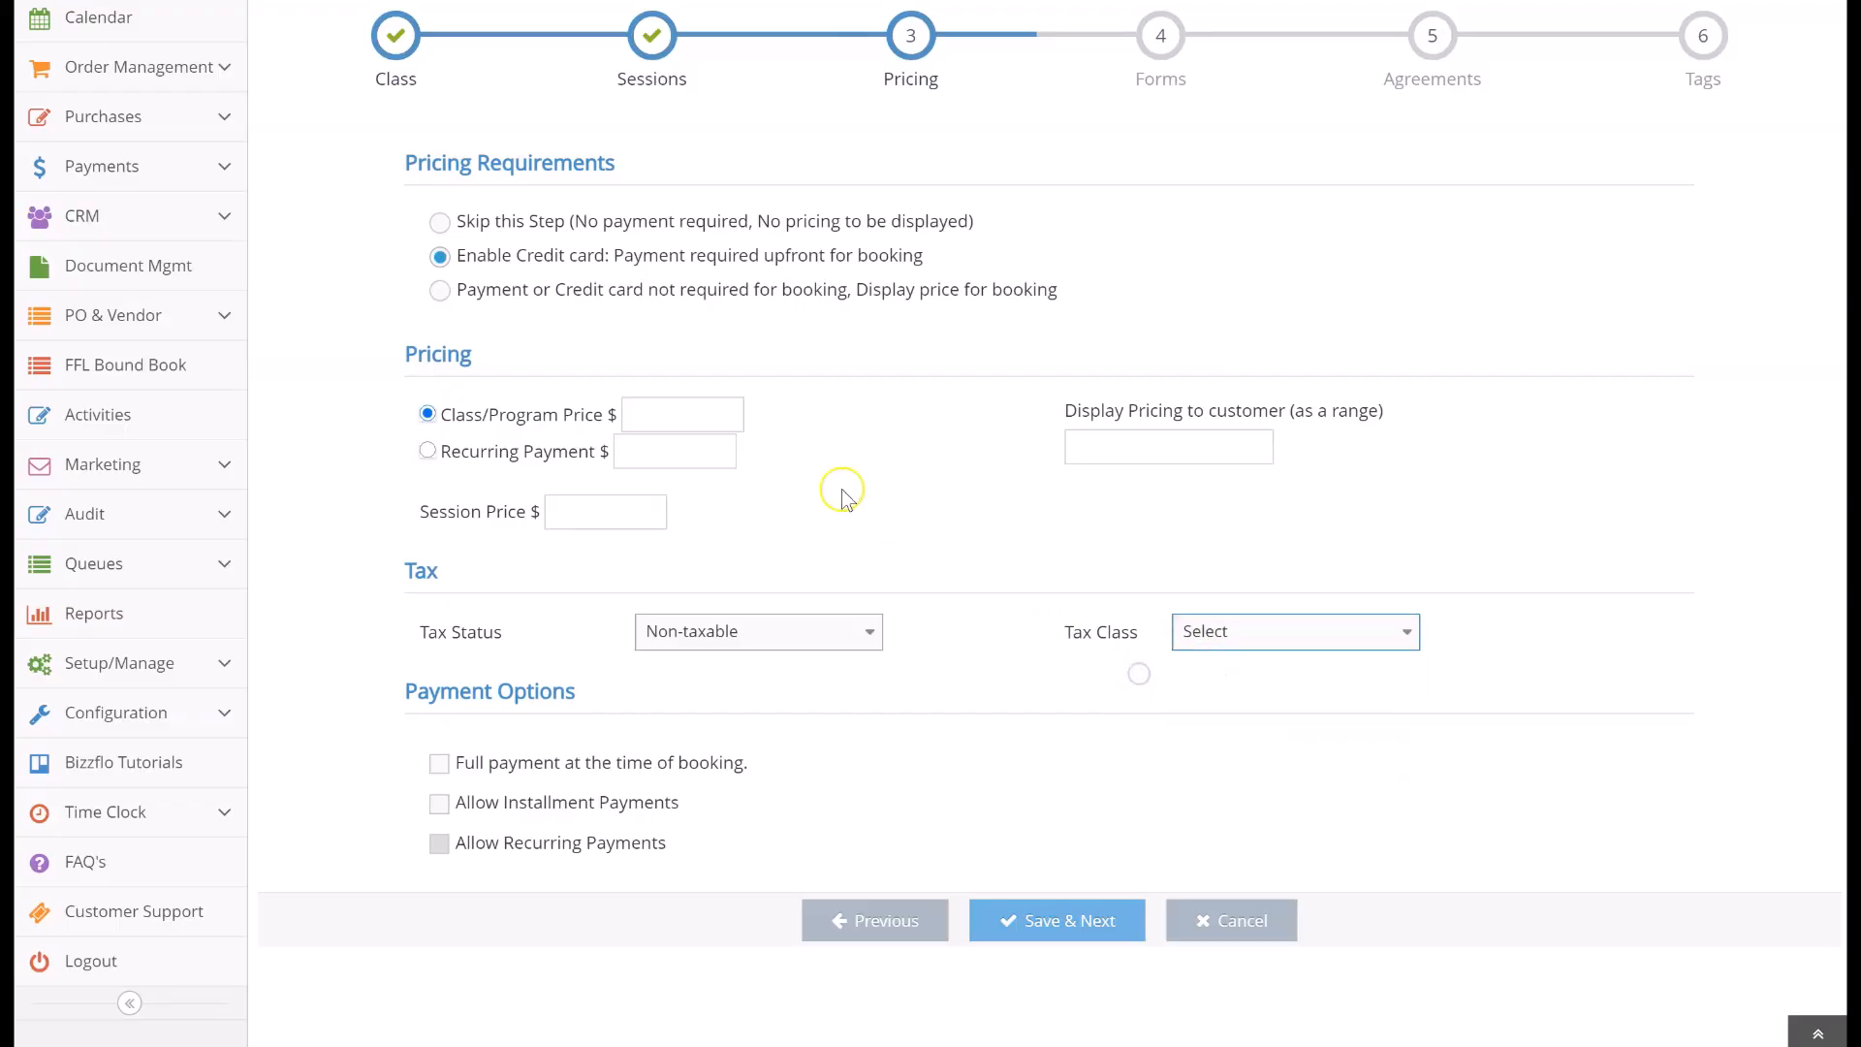
Set the class/program price to 300 and enable full payment at the time of booking
{"action": "left_click", "coordinate": [698, 416]}
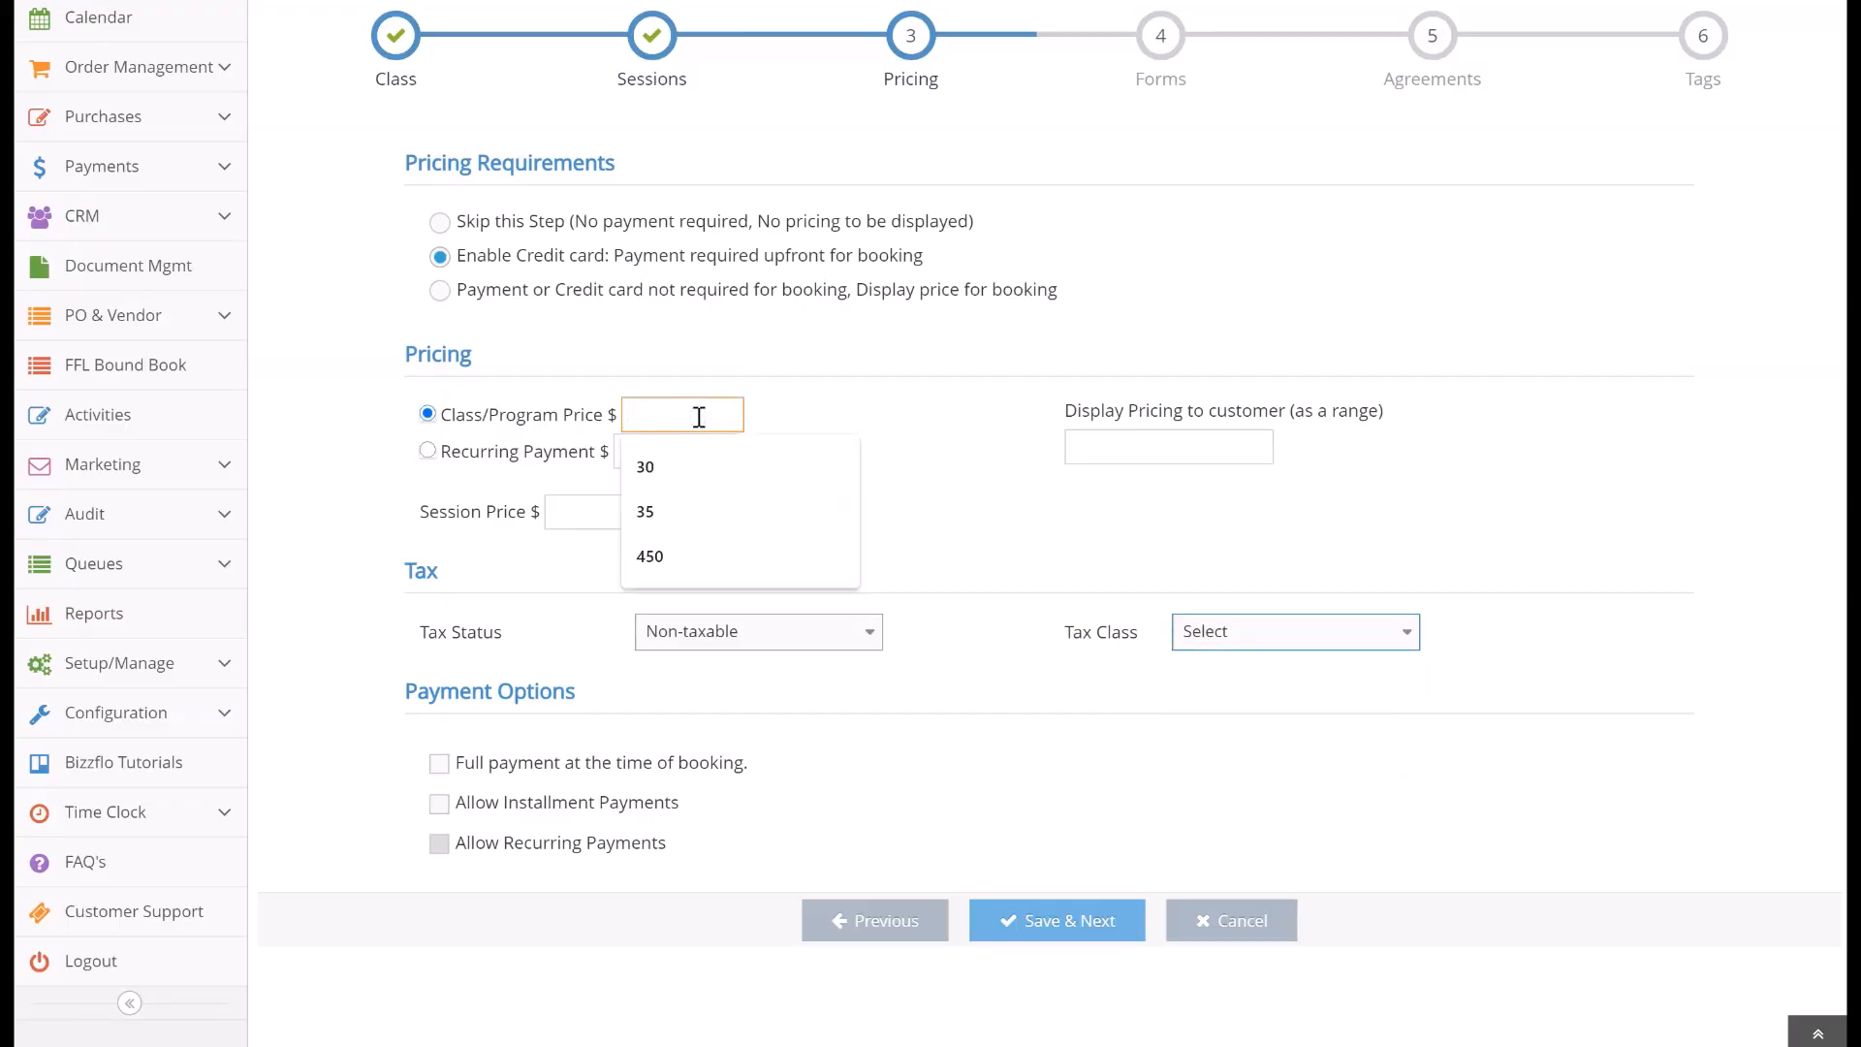
{"action": "type", "text": "300"}
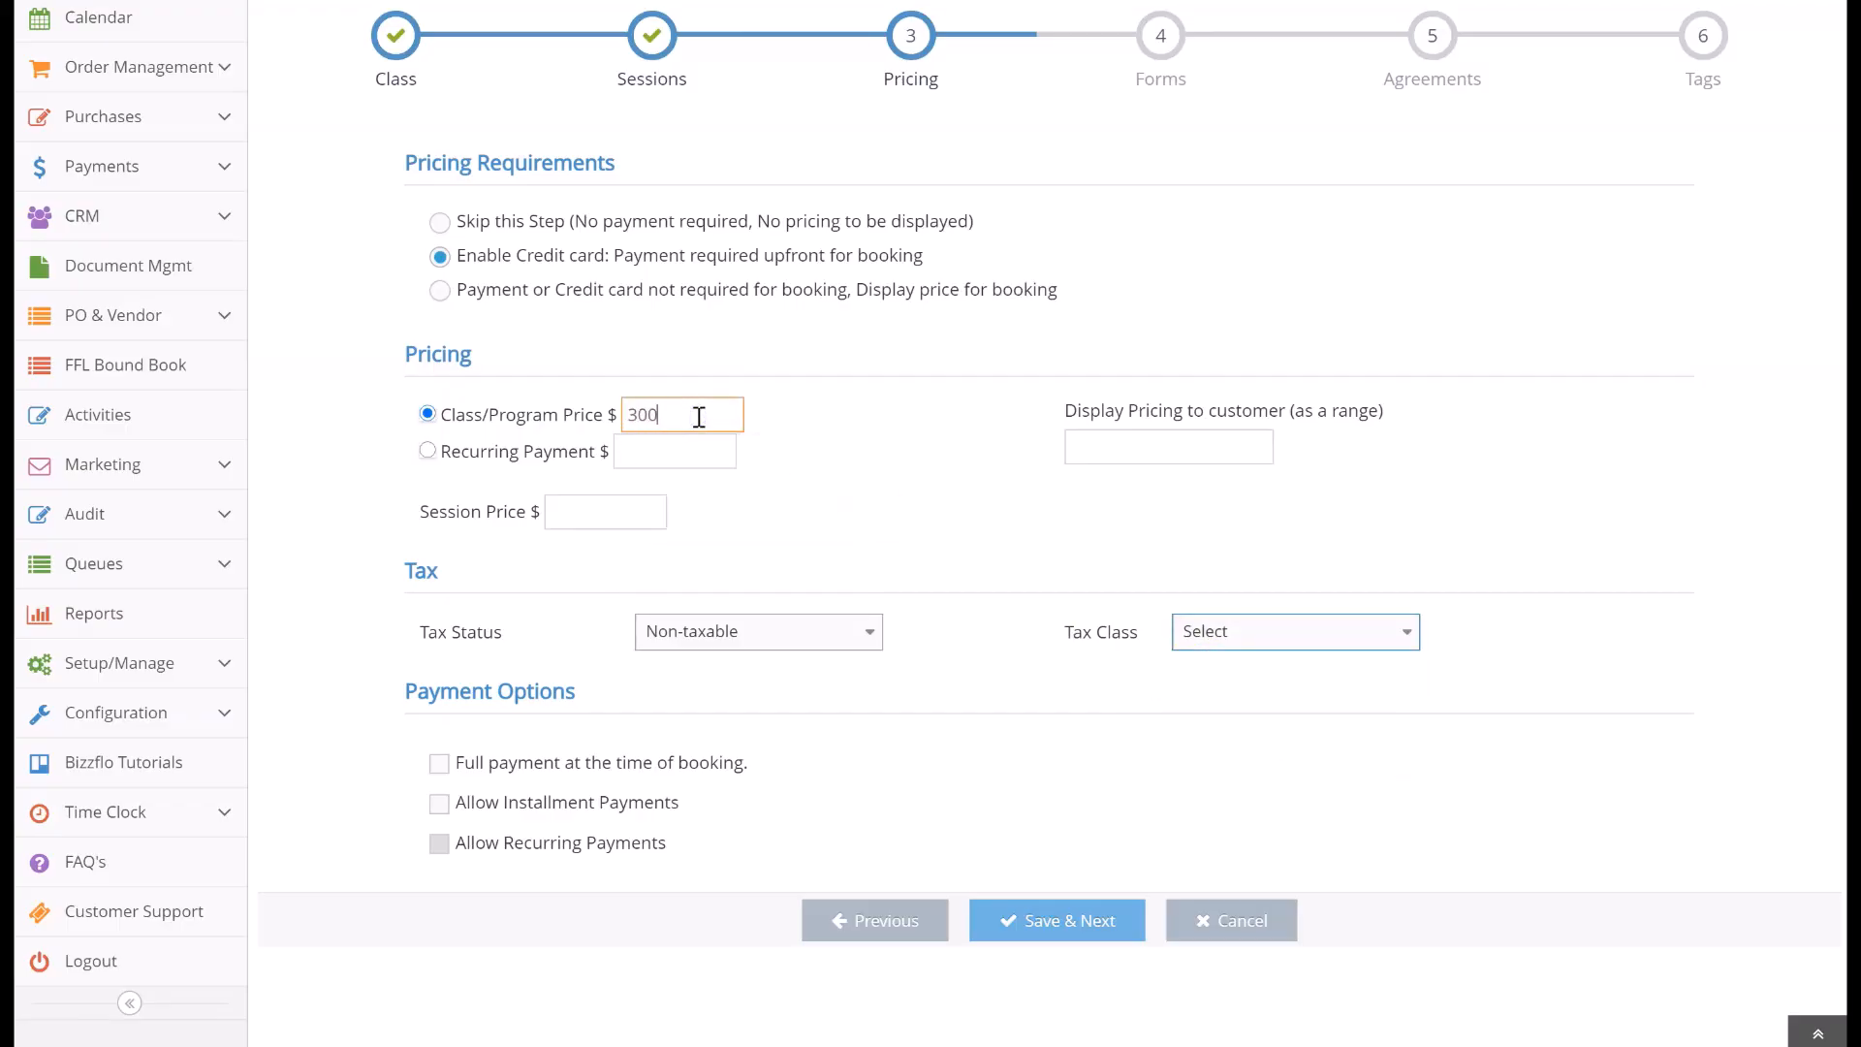
{"action": "left_click", "coordinate": [441, 765]}
Keep a dollar-based discount on the full payment plan and allow installment payments
{"action": "scroll", "coordinate": [444, 773], "scroll_direction": "down", "scroll_amount": 1}
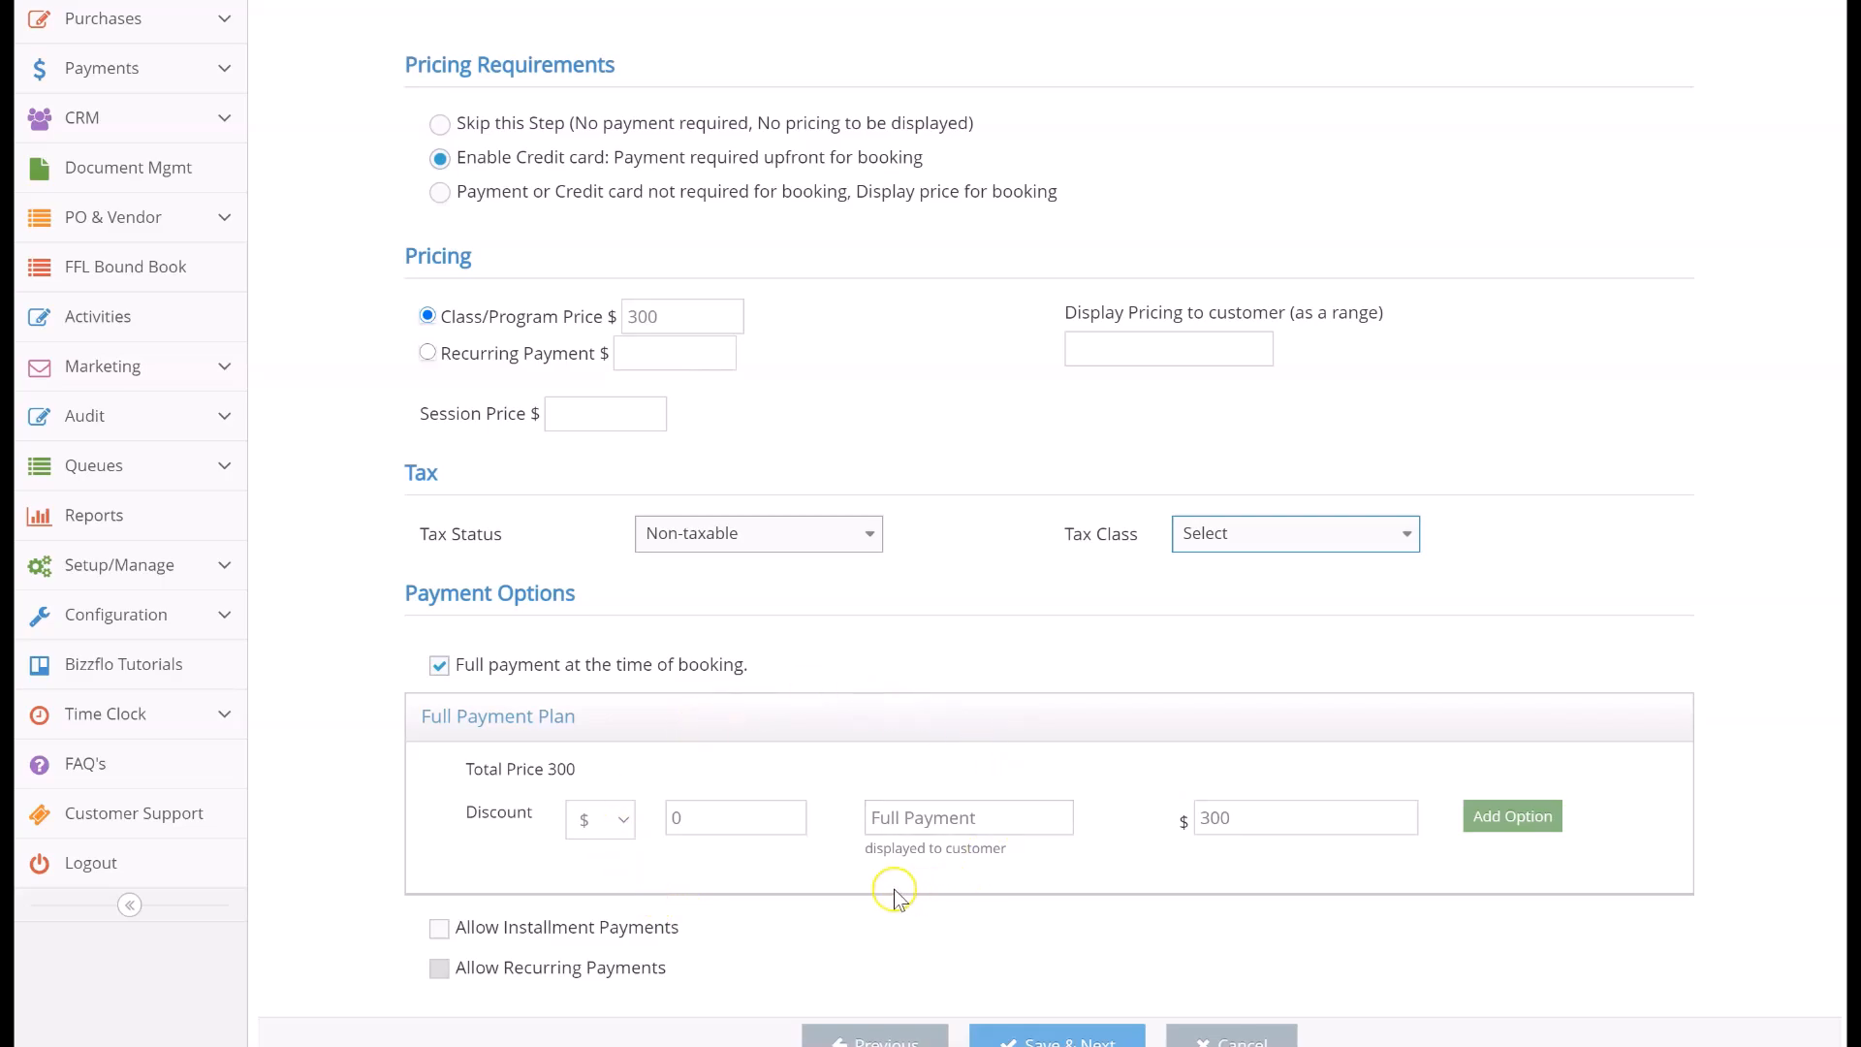
{"action": "left_click", "coordinate": [626, 822]}
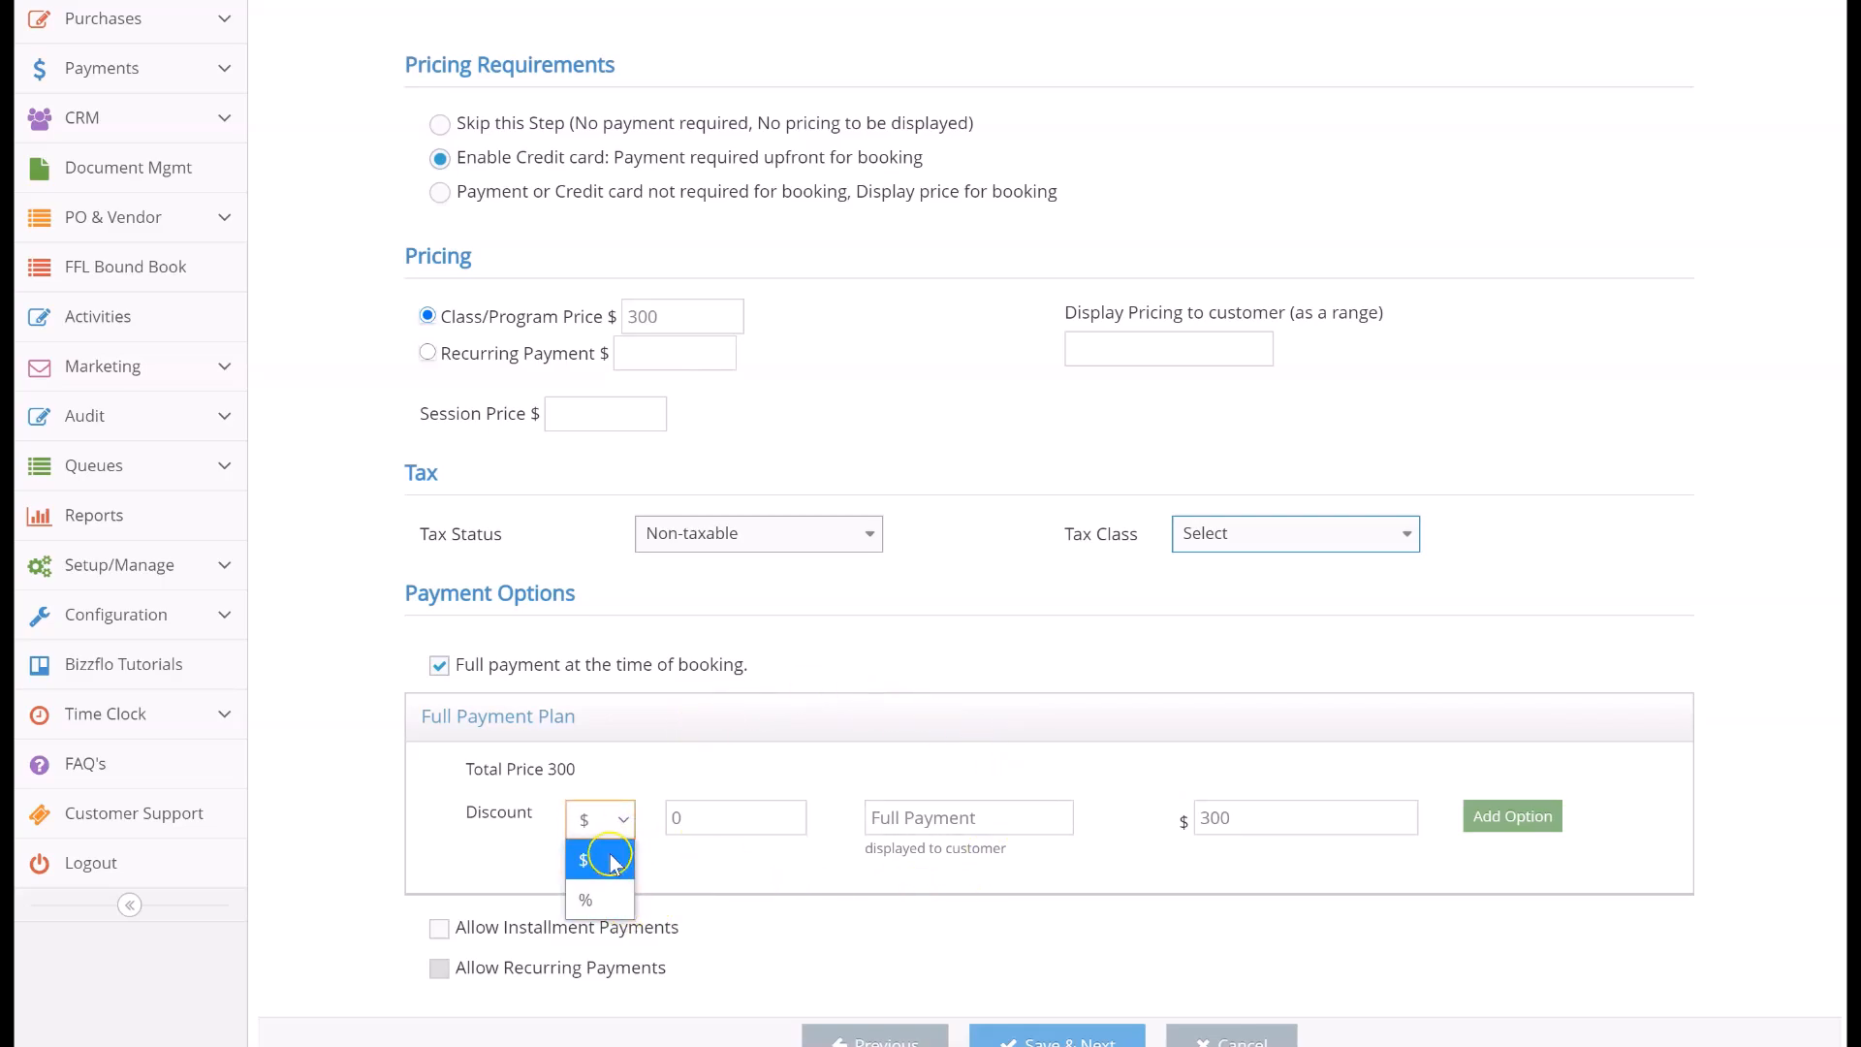
{"action": "left_click", "coordinate": [603, 822]}
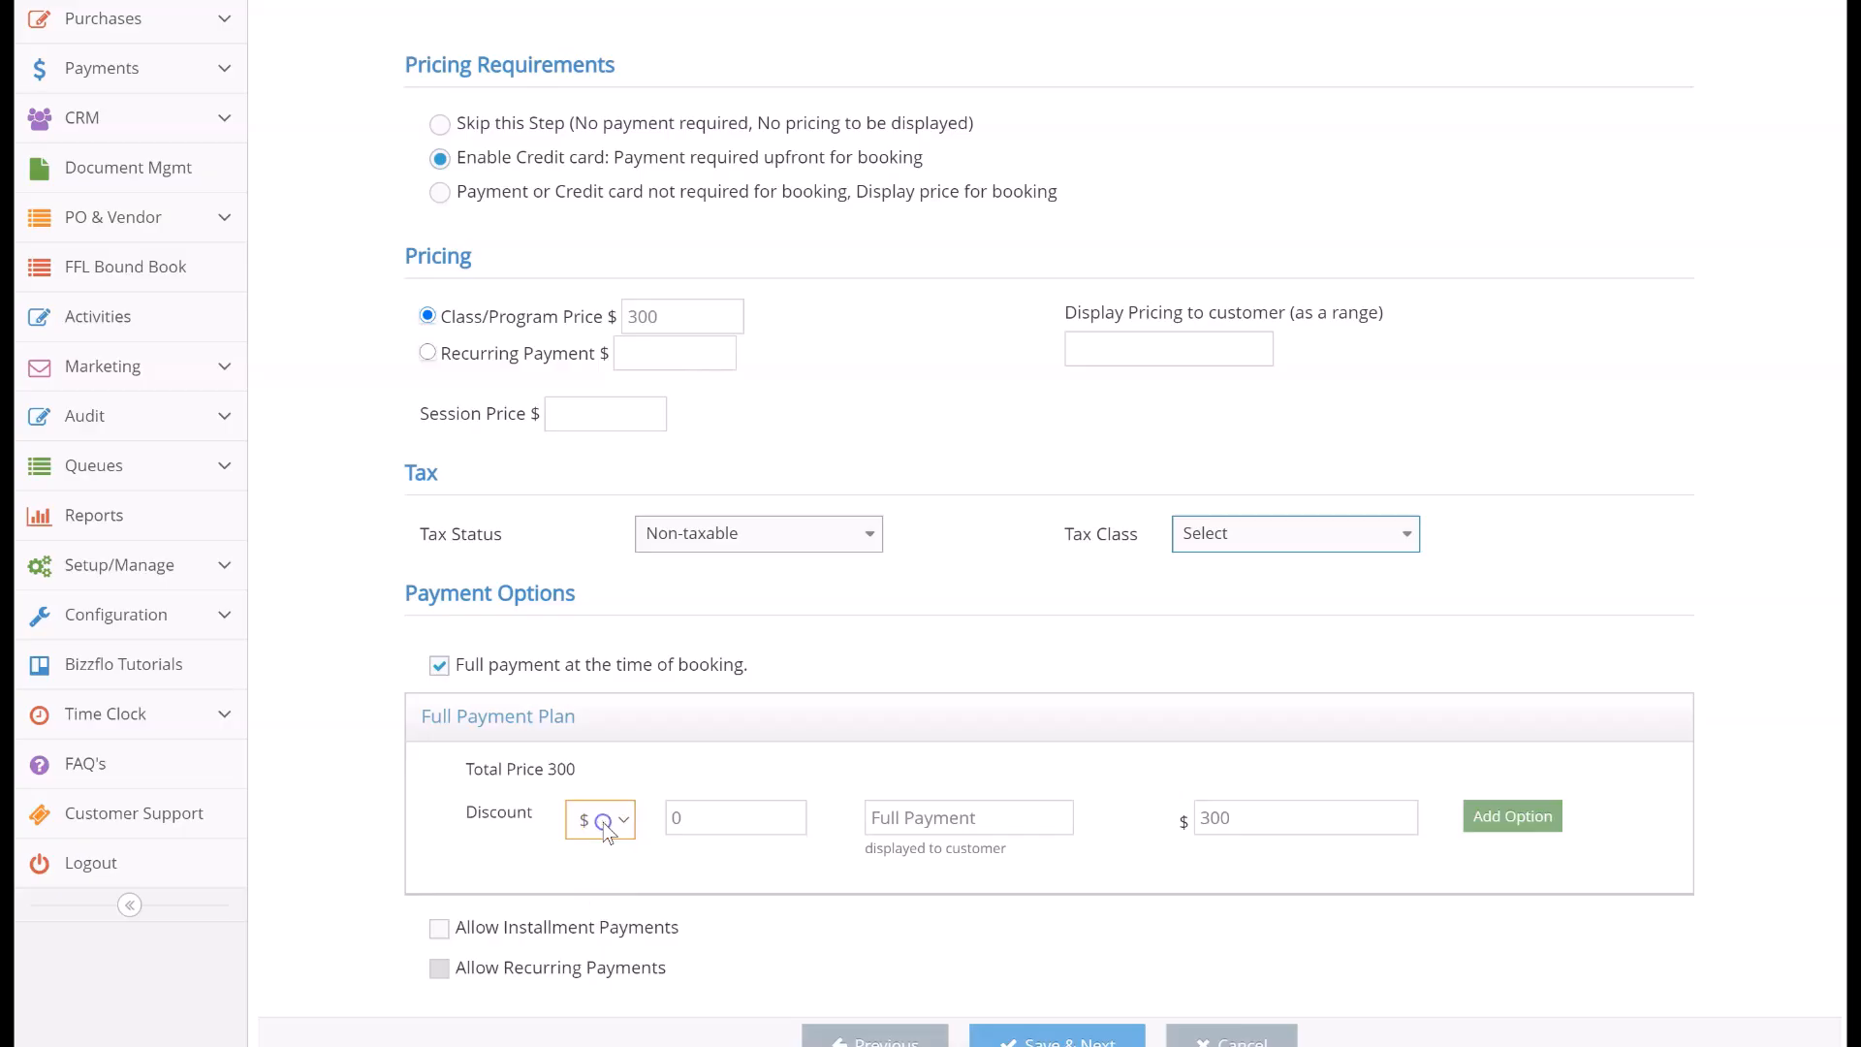
{"action": "left_click", "coordinate": [441, 928]}
Switch to a recurring payment of $300 and set the session price to $25
{"action": "scroll", "coordinate": [443, 936], "scroll_direction": "down", "scroll_amount": 3}
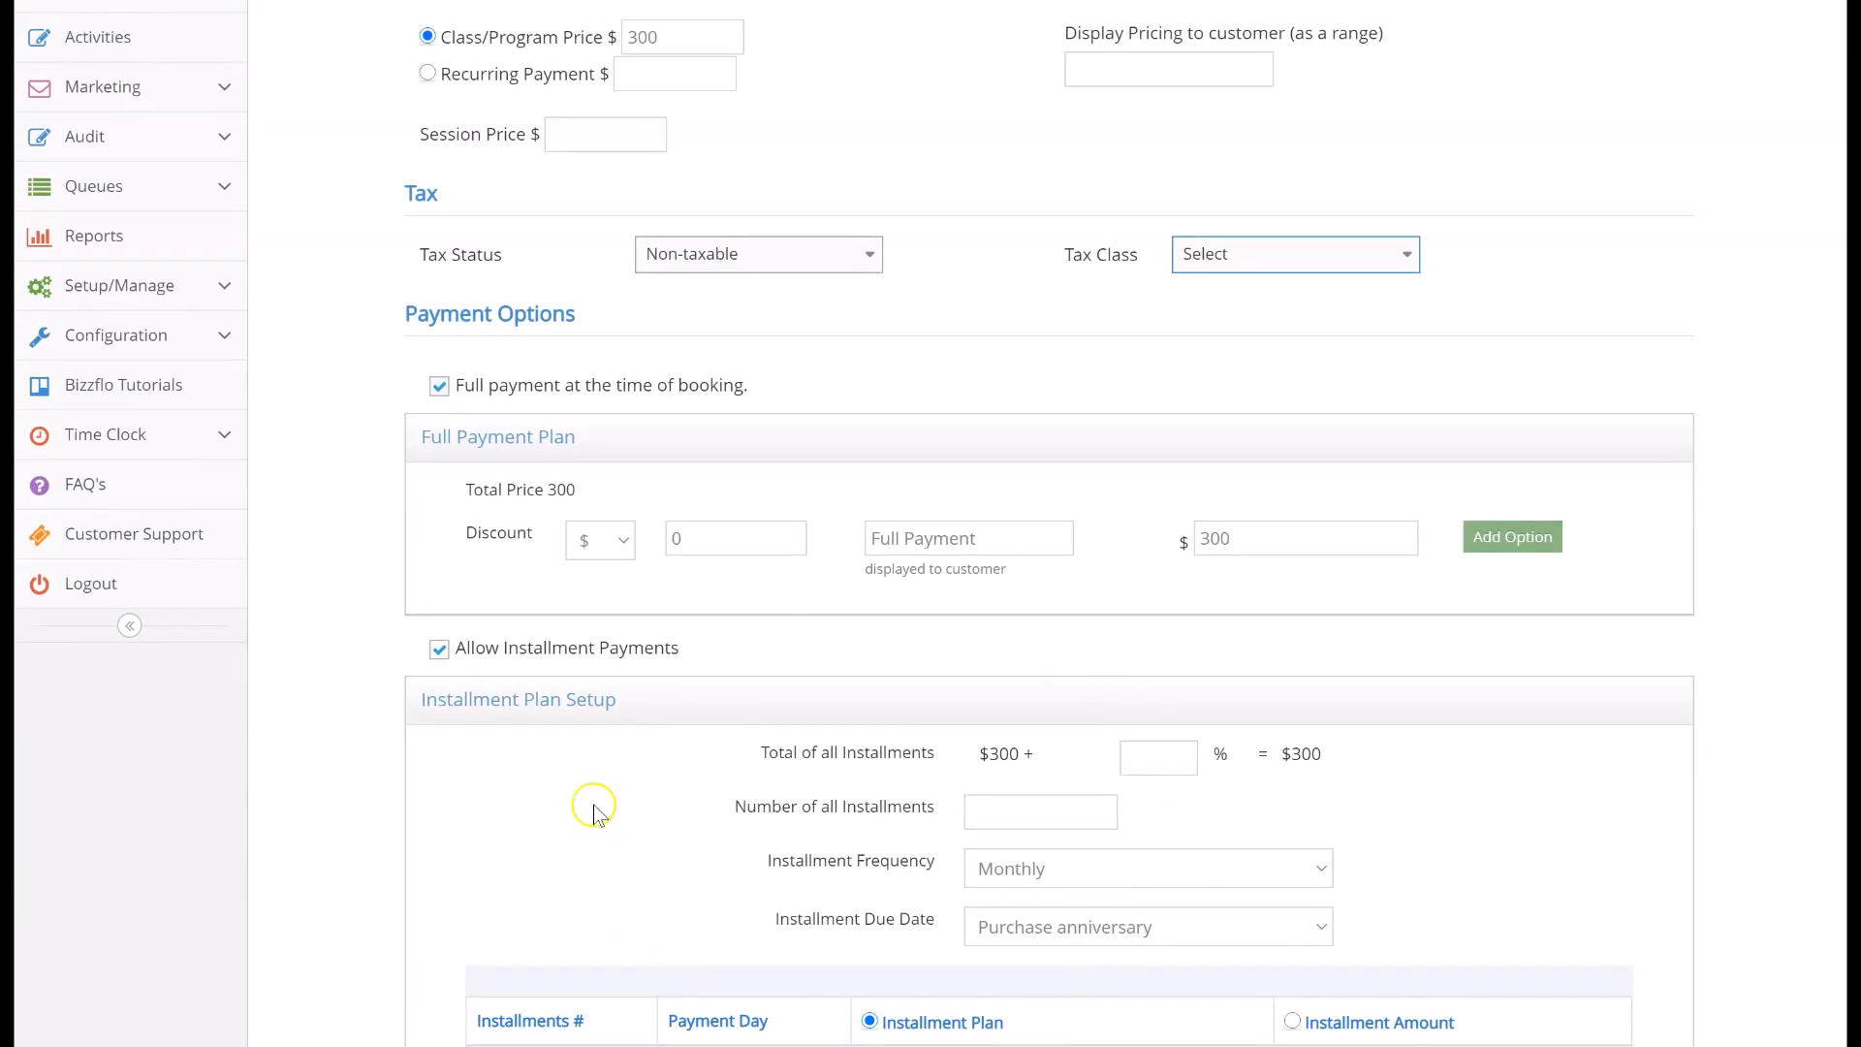
{"action": "scroll", "coordinate": [595, 805], "scroll_direction": "up", "scroll_amount": 3}
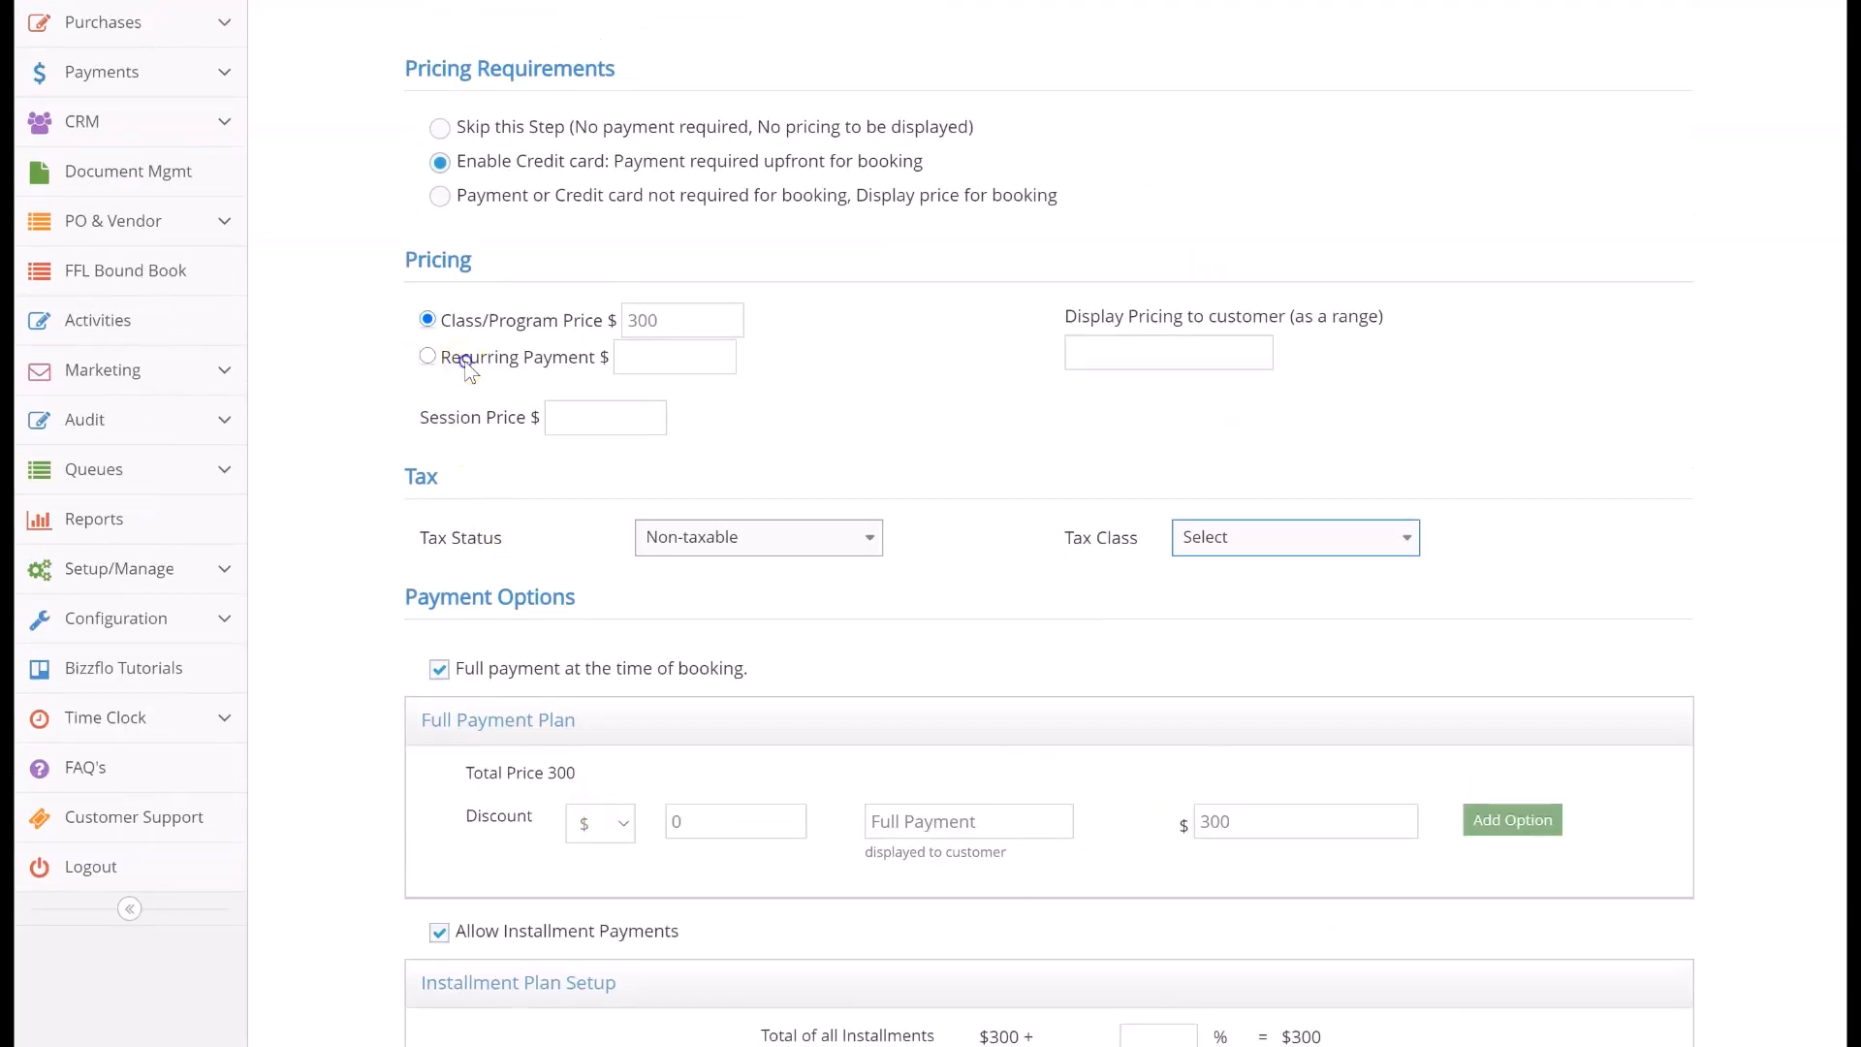
{"action": "left_click", "coordinate": [427, 356]}
{"action": "left_click", "coordinate": [645, 355]}
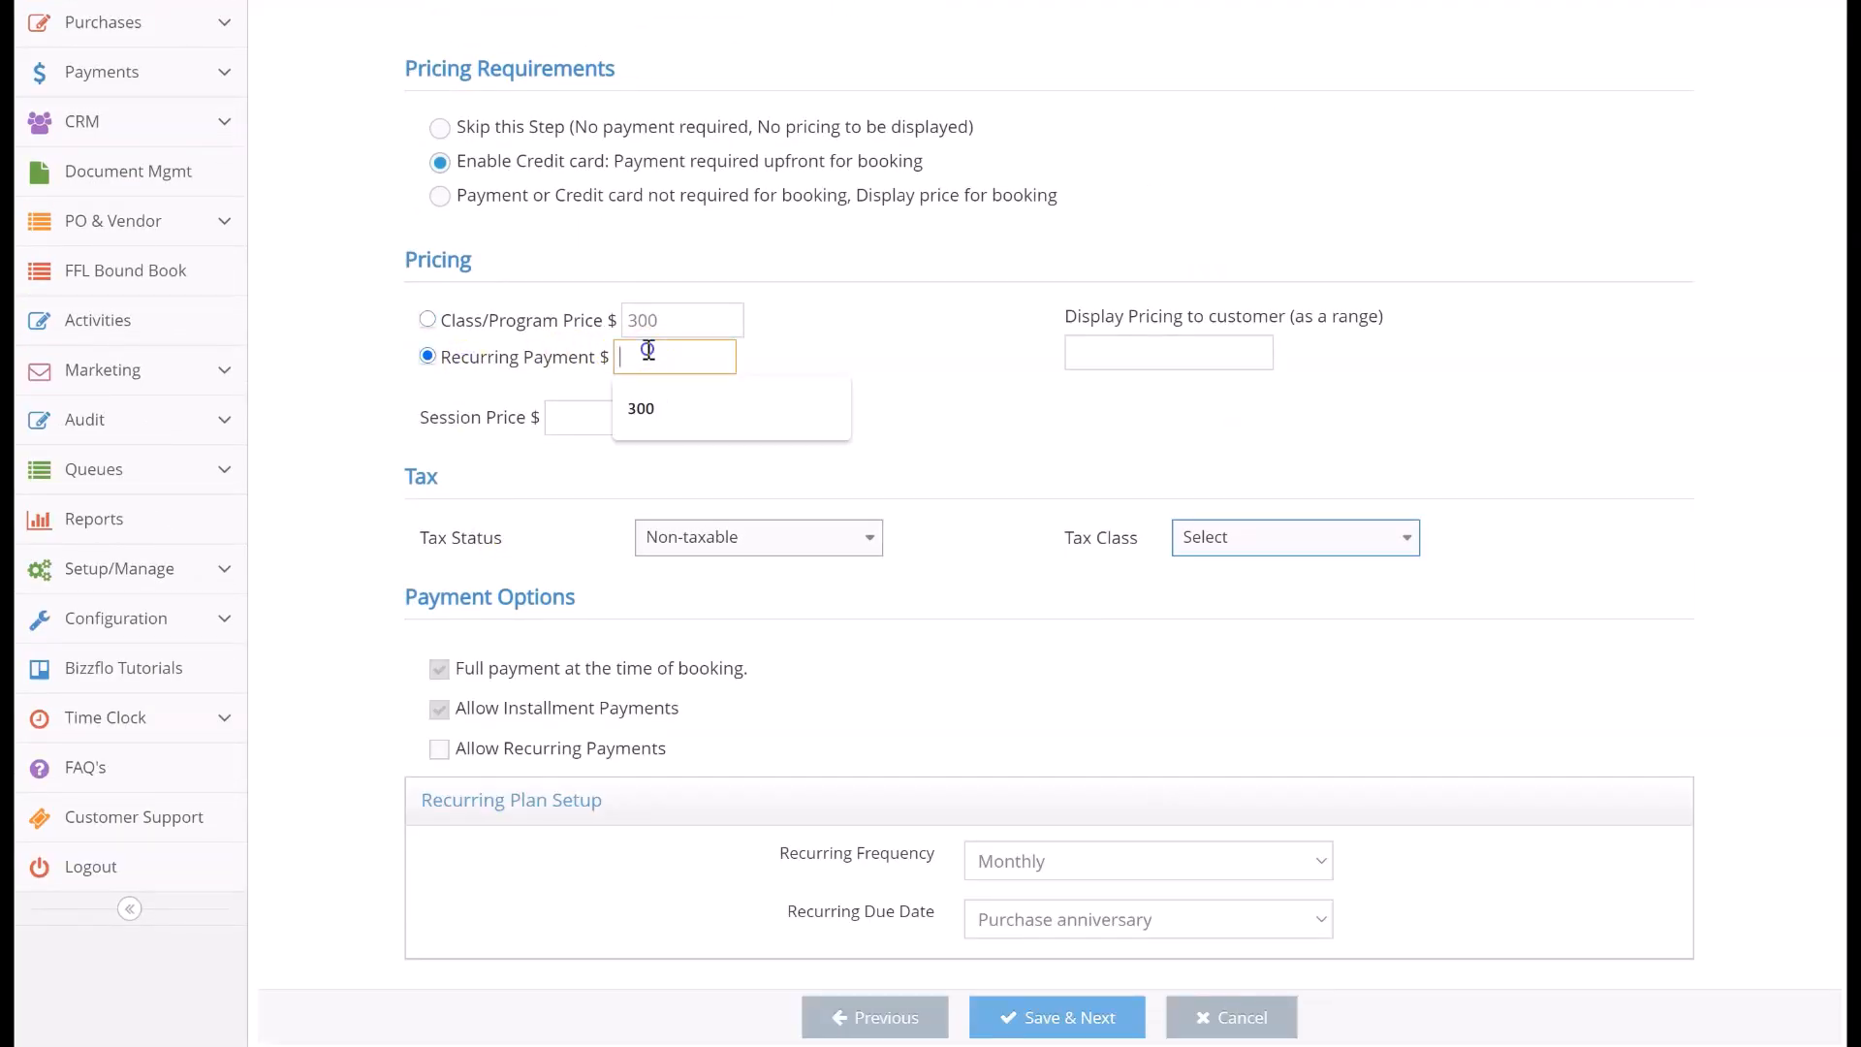
{"action": "left_click", "coordinate": [626, 418]}
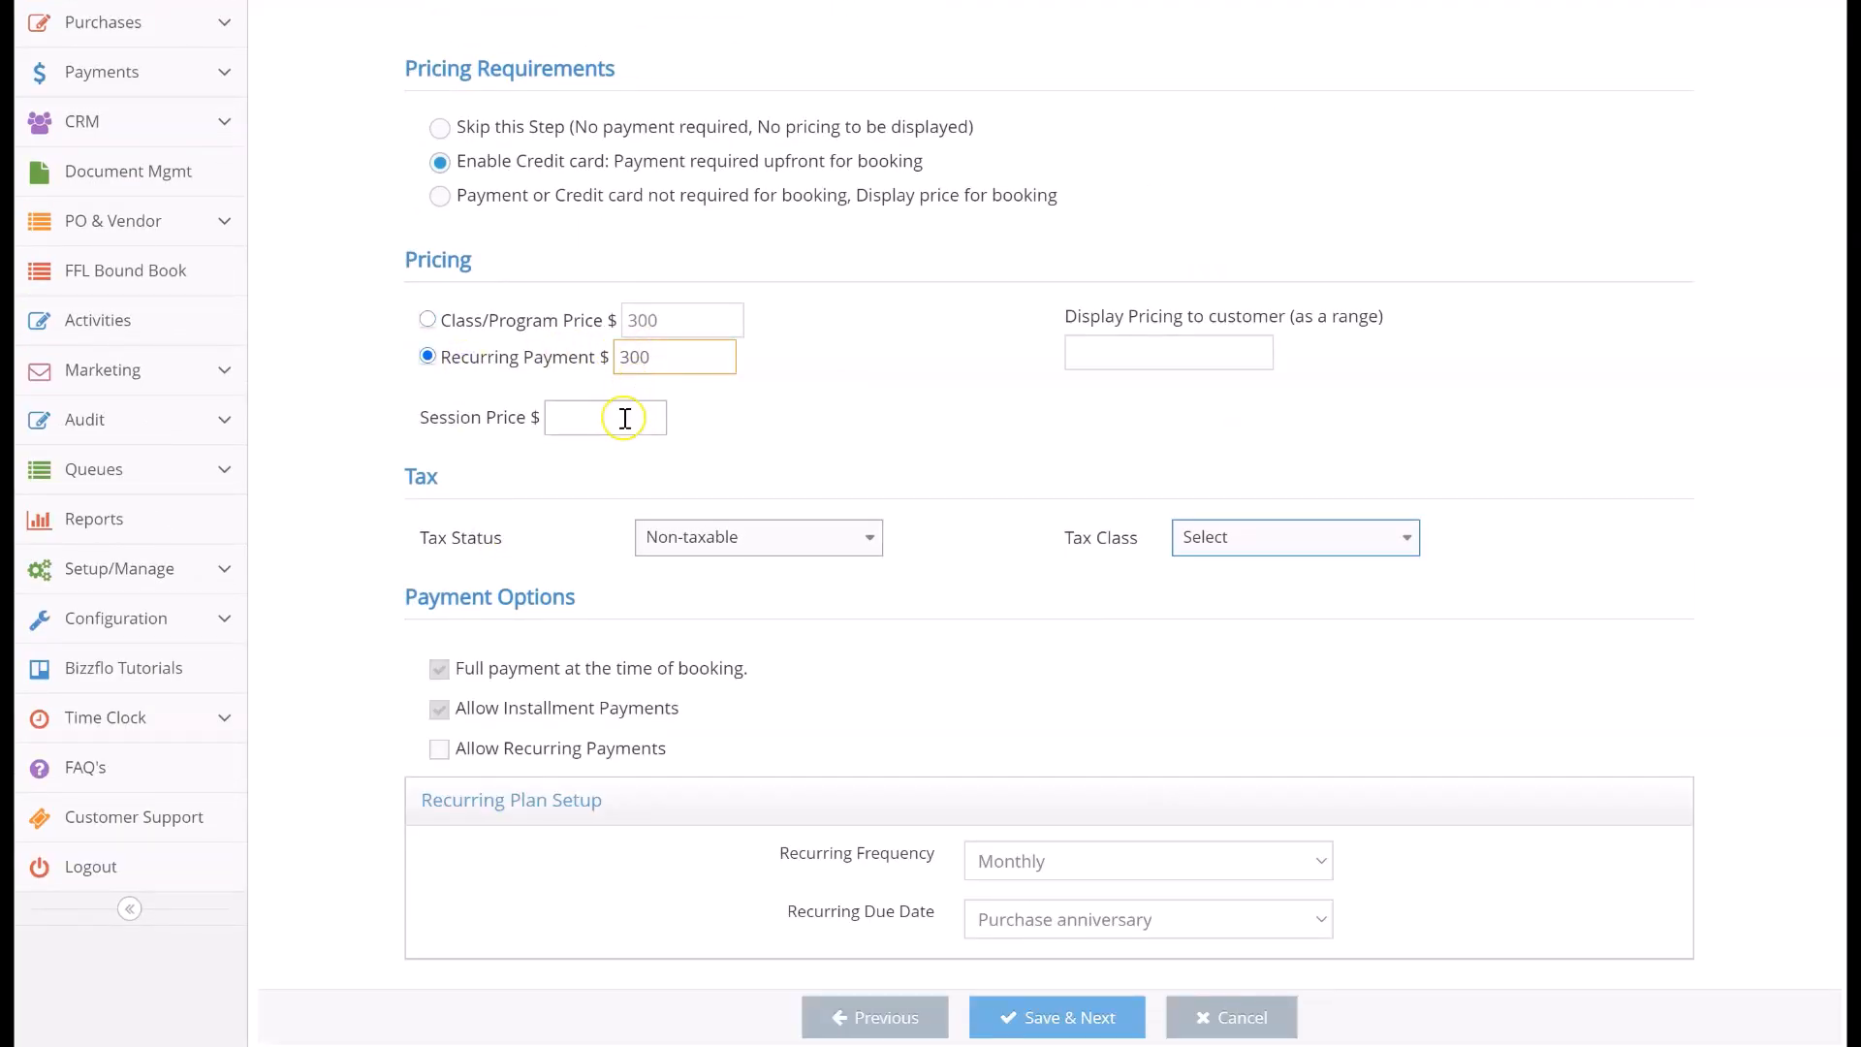
{"action": "type", "text": "25"}
Allow recurring payments and save the pricing to continue to the Forms step
{"action": "scroll", "coordinate": [625, 417], "scroll_direction": "down", "scroll_amount": 2}
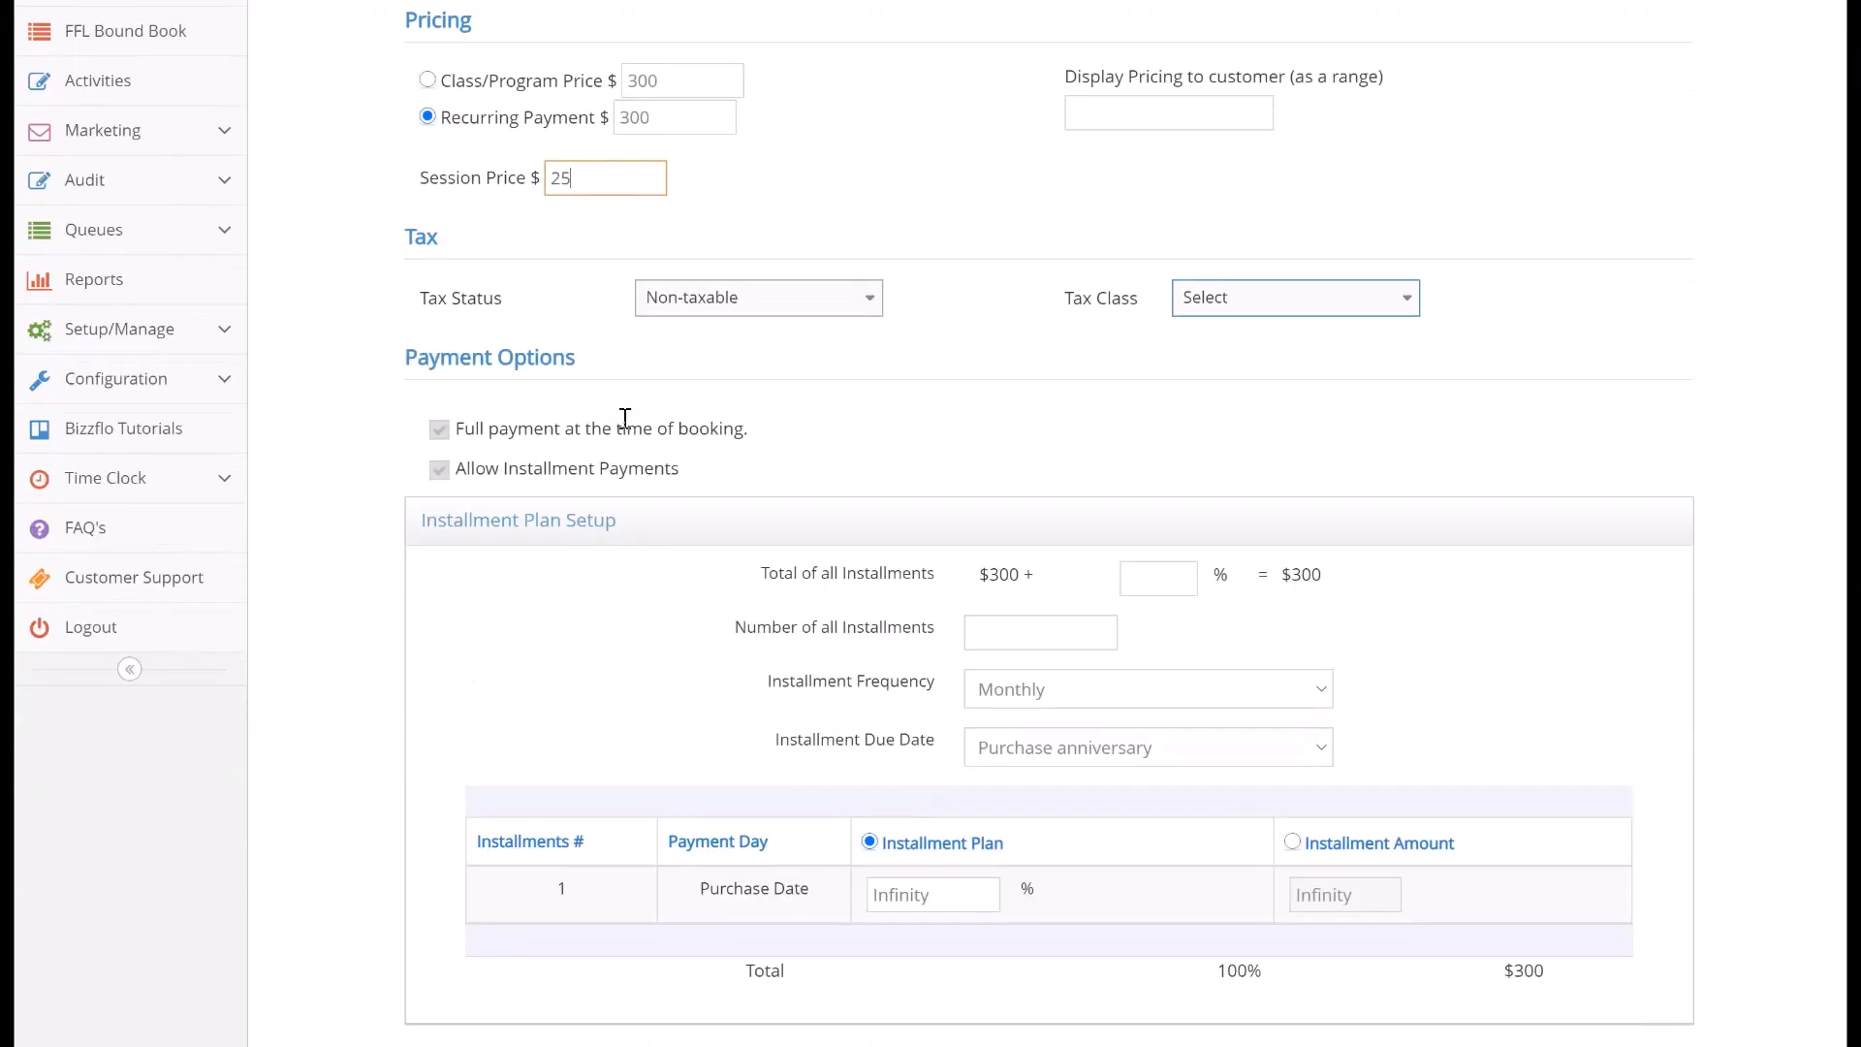
{"action": "scroll", "coordinate": [671, 759], "scroll_direction": "down", "scroll_amount": 3}
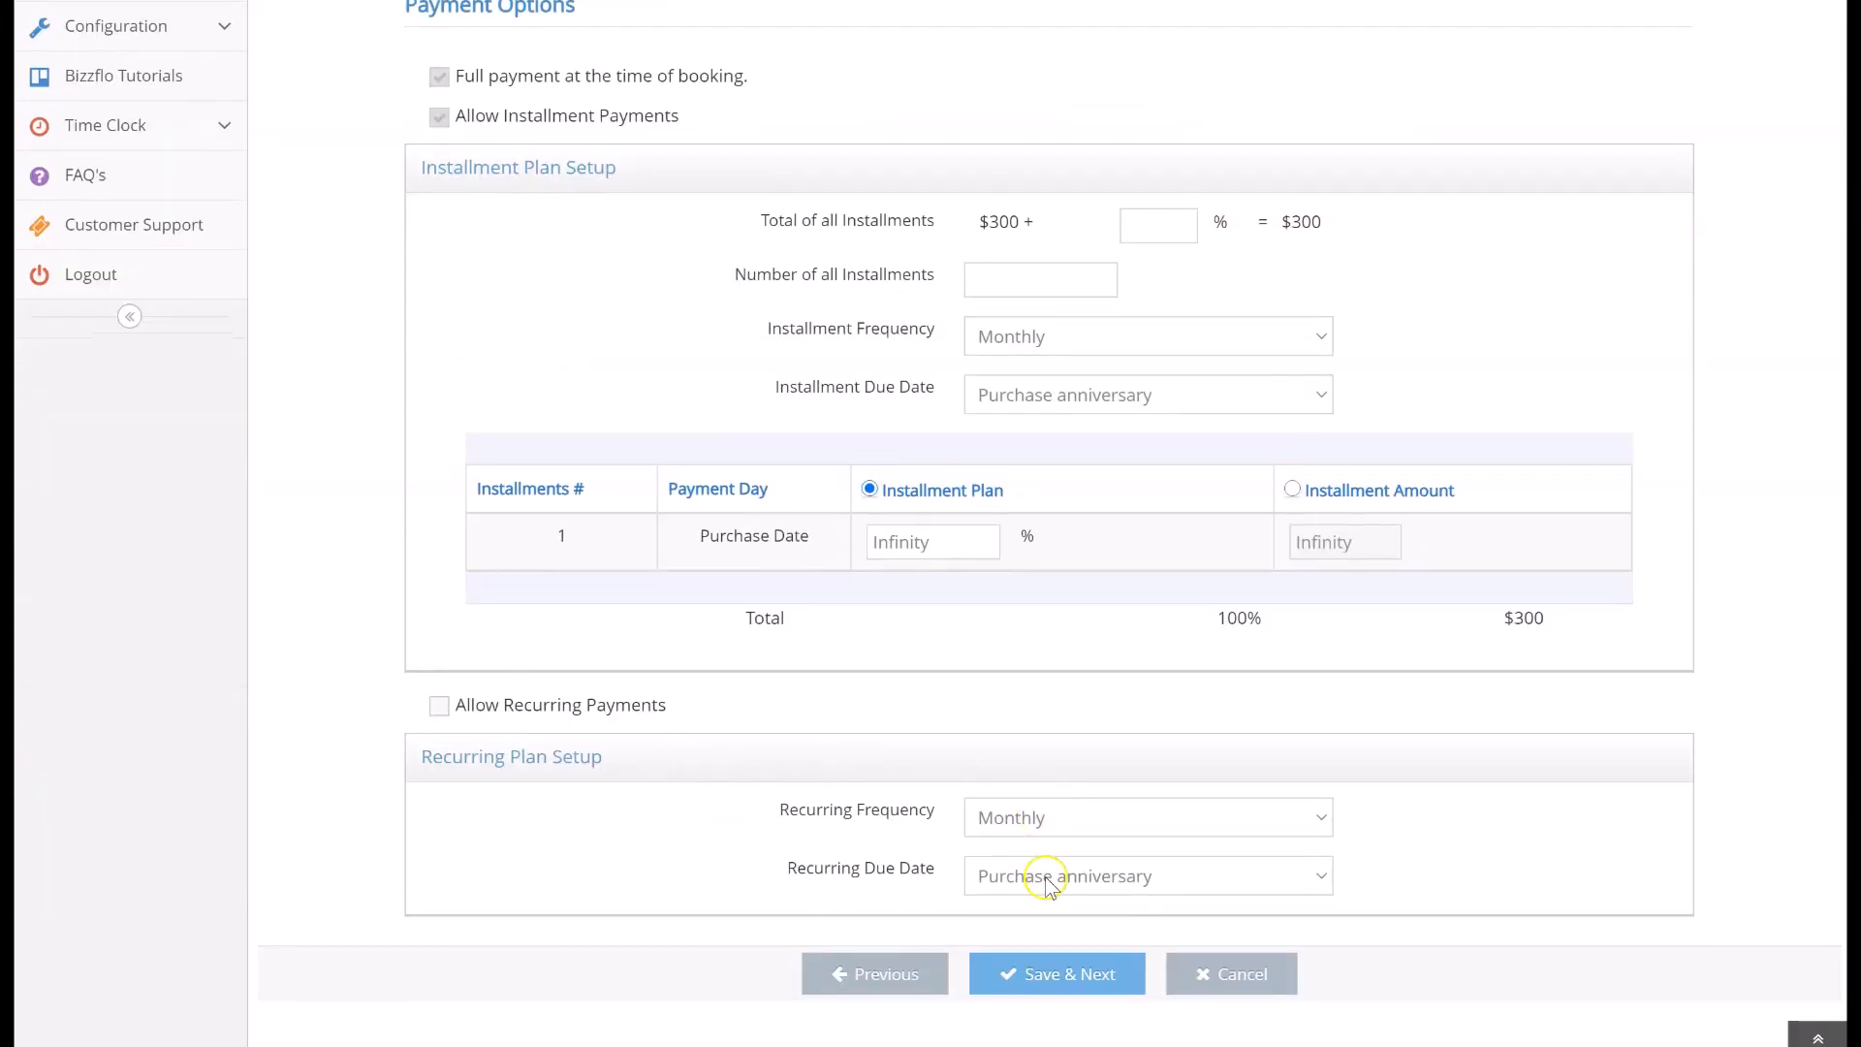
{"action": "left_click", "coordinate": [439, 706]}
{"action": "left_click", "coordinate": [1008, 979]}
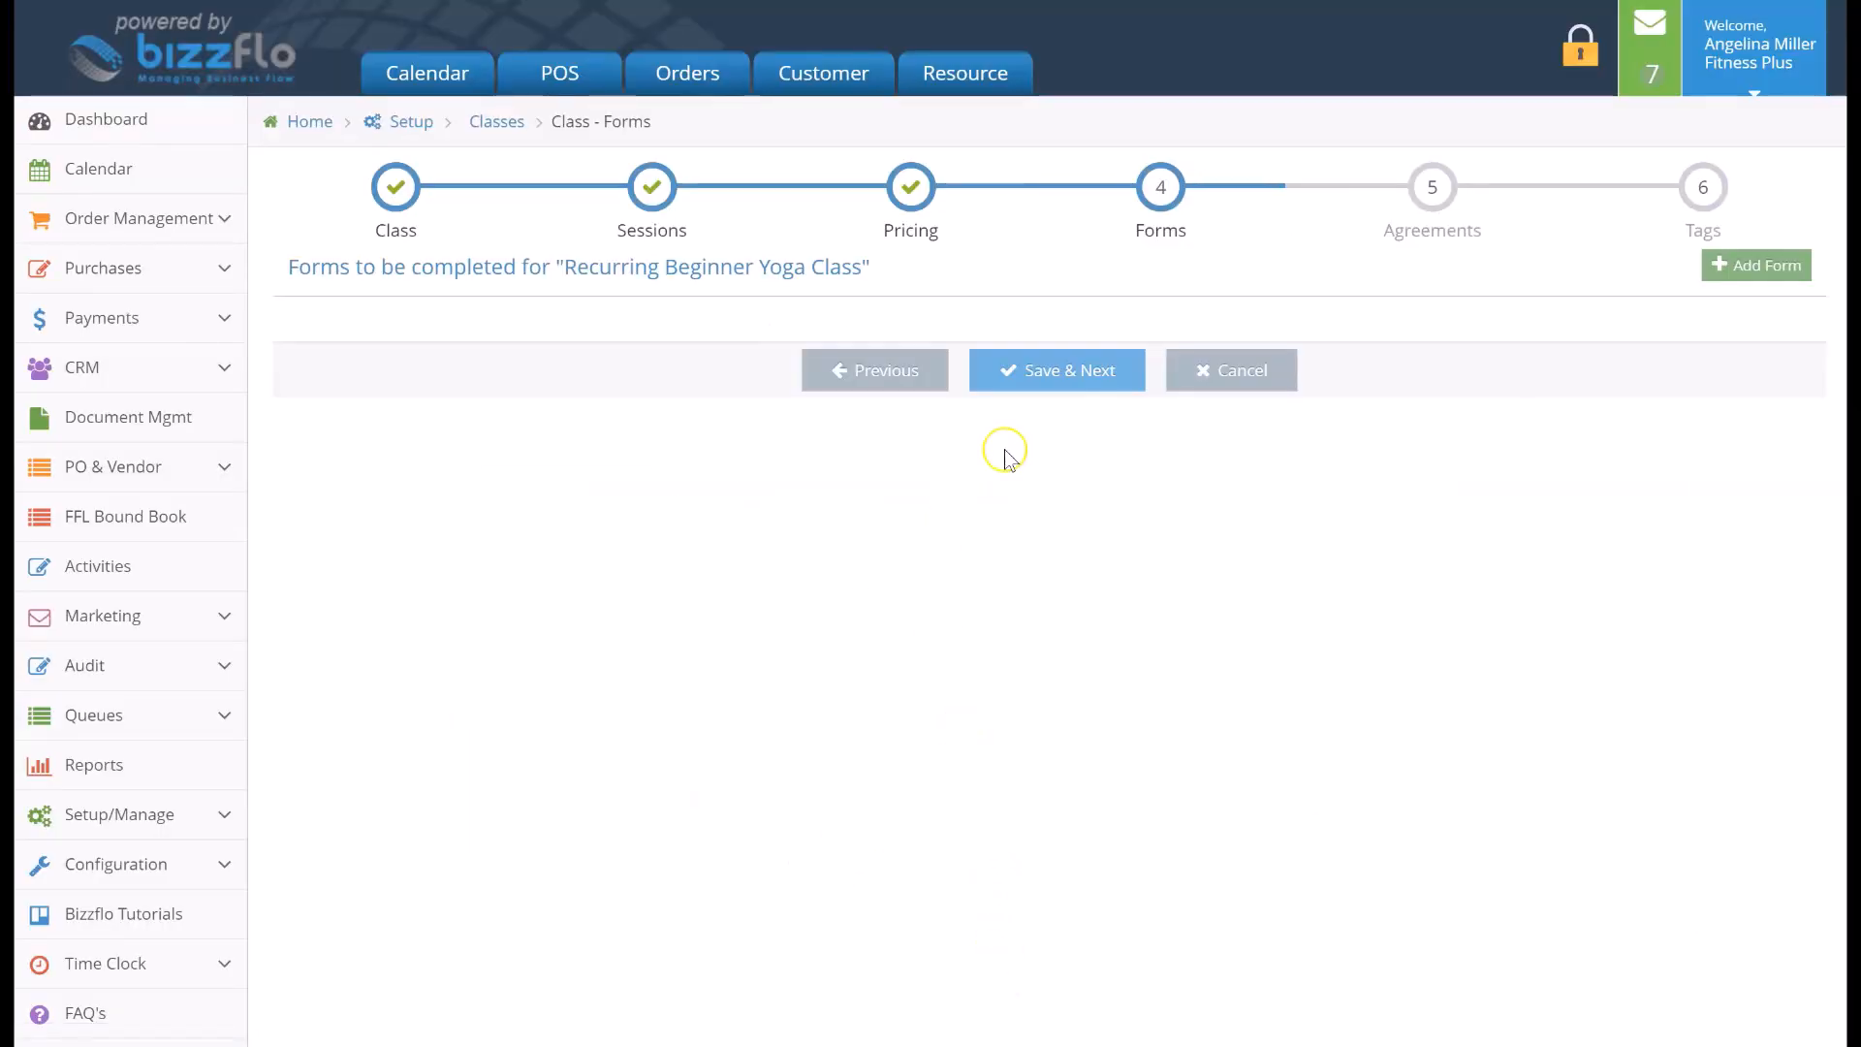
Add the New Client Registration form to the class
{"action": "left_click", "coordinate": [1745, 264]}
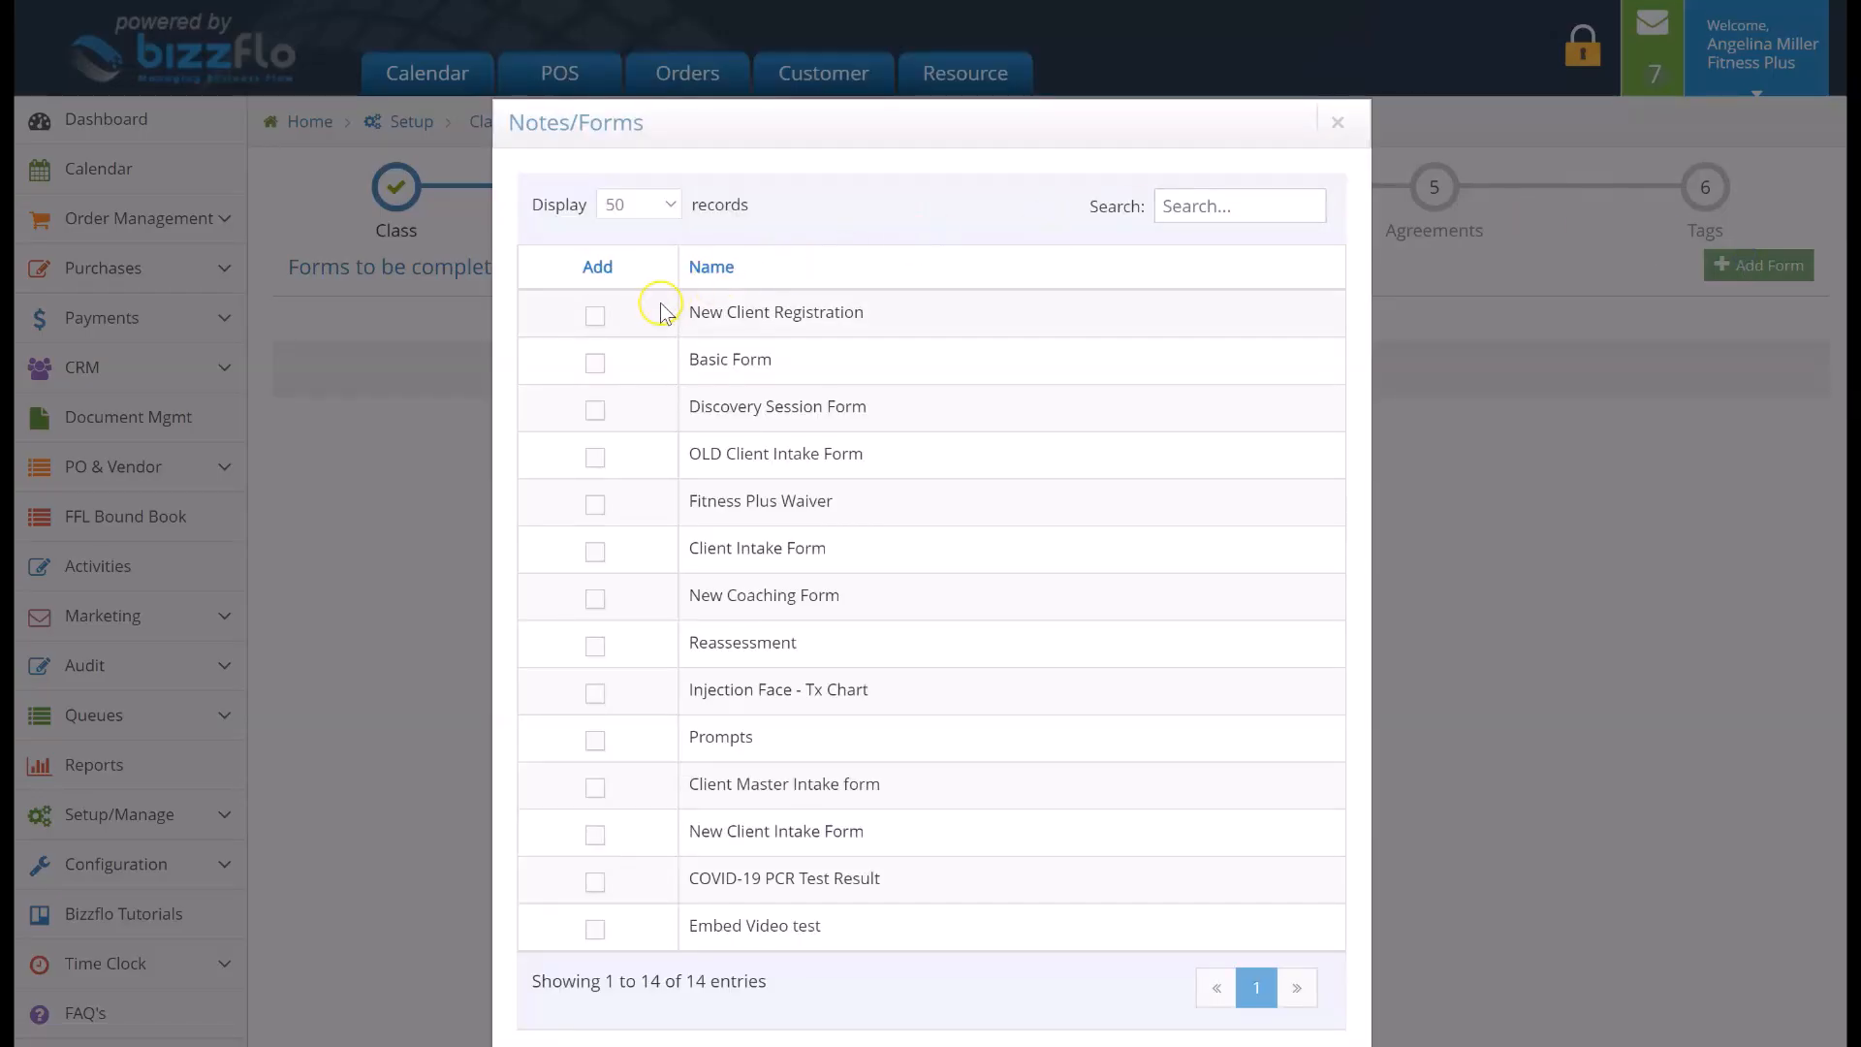
{"action": "scroll", "coordinate": [602, 323], "scroll_direction": "down", "scroll_amount": 2}
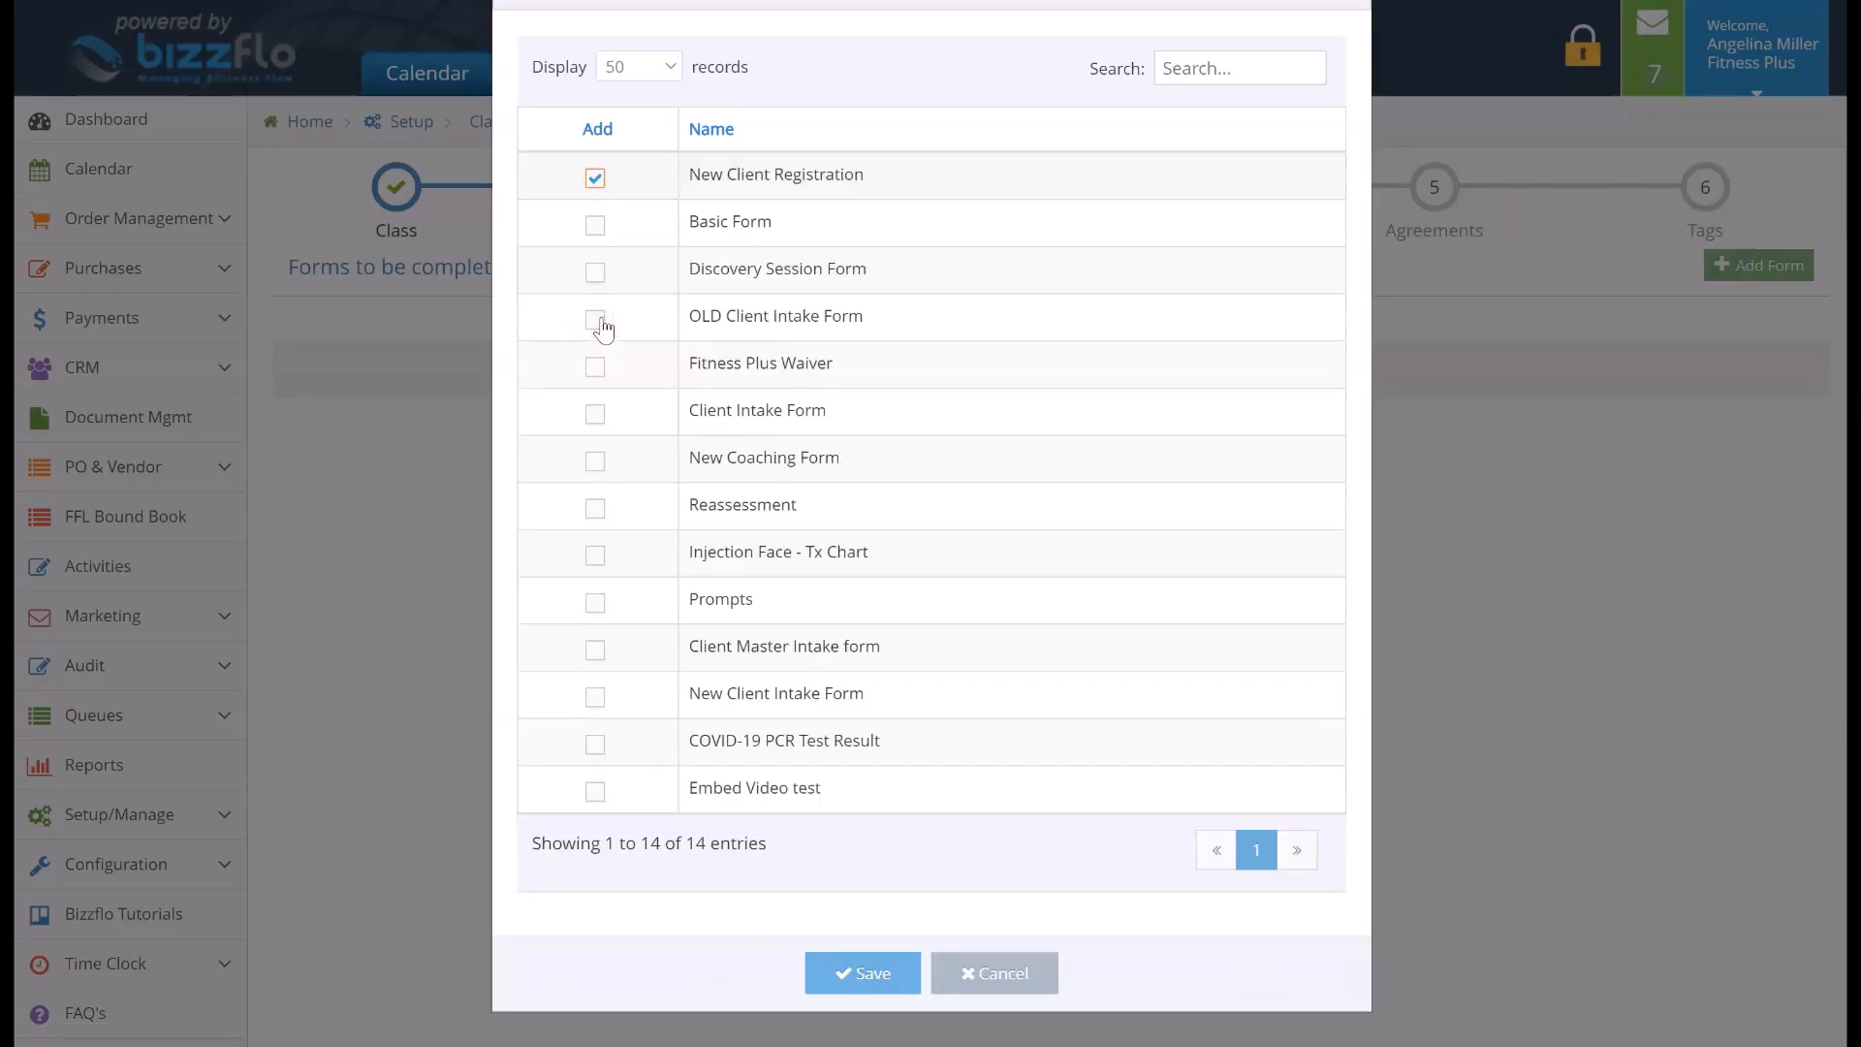
{"action": "left_click", "coordinate": [877, 976]}
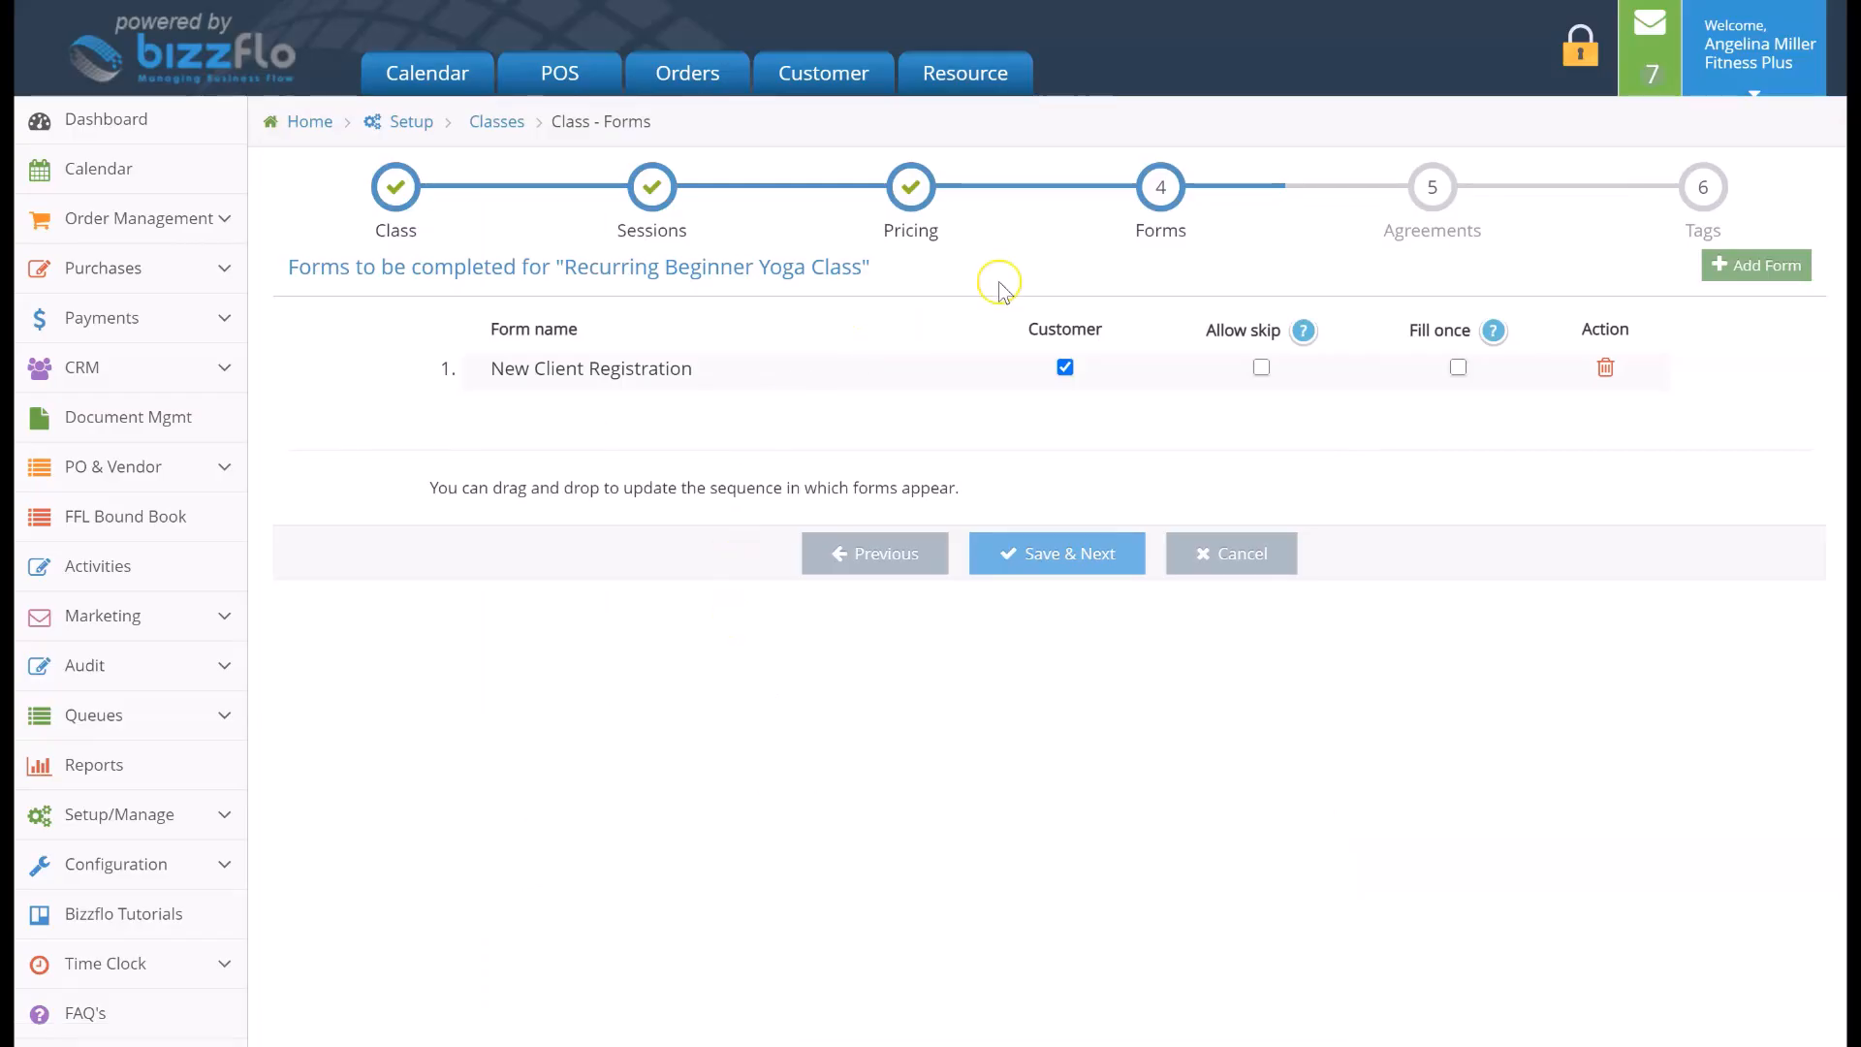
Set the New Client Registration form's customer and fill-once options and continue to the Agreements step
{"action": "left_click", "coordinate": [1063, 368]}
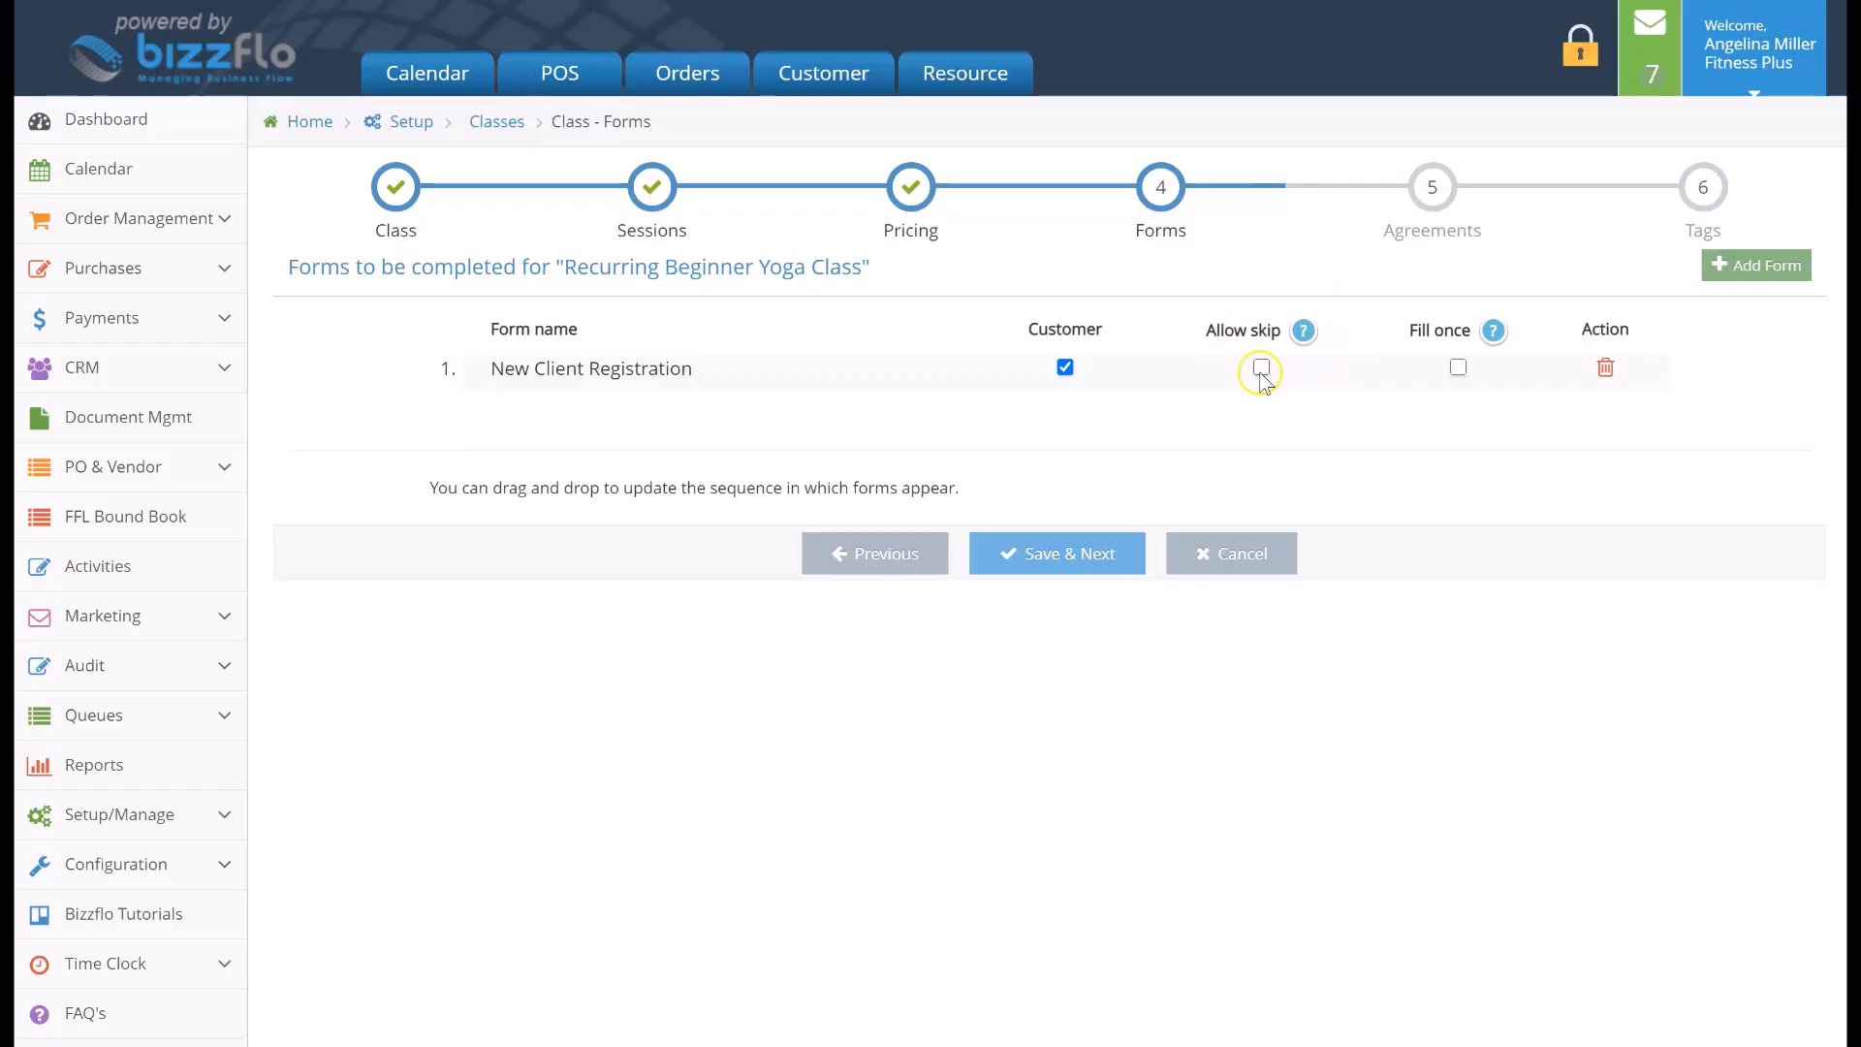
{"action": "mouse_move", "coordinate": [1301, 337]}
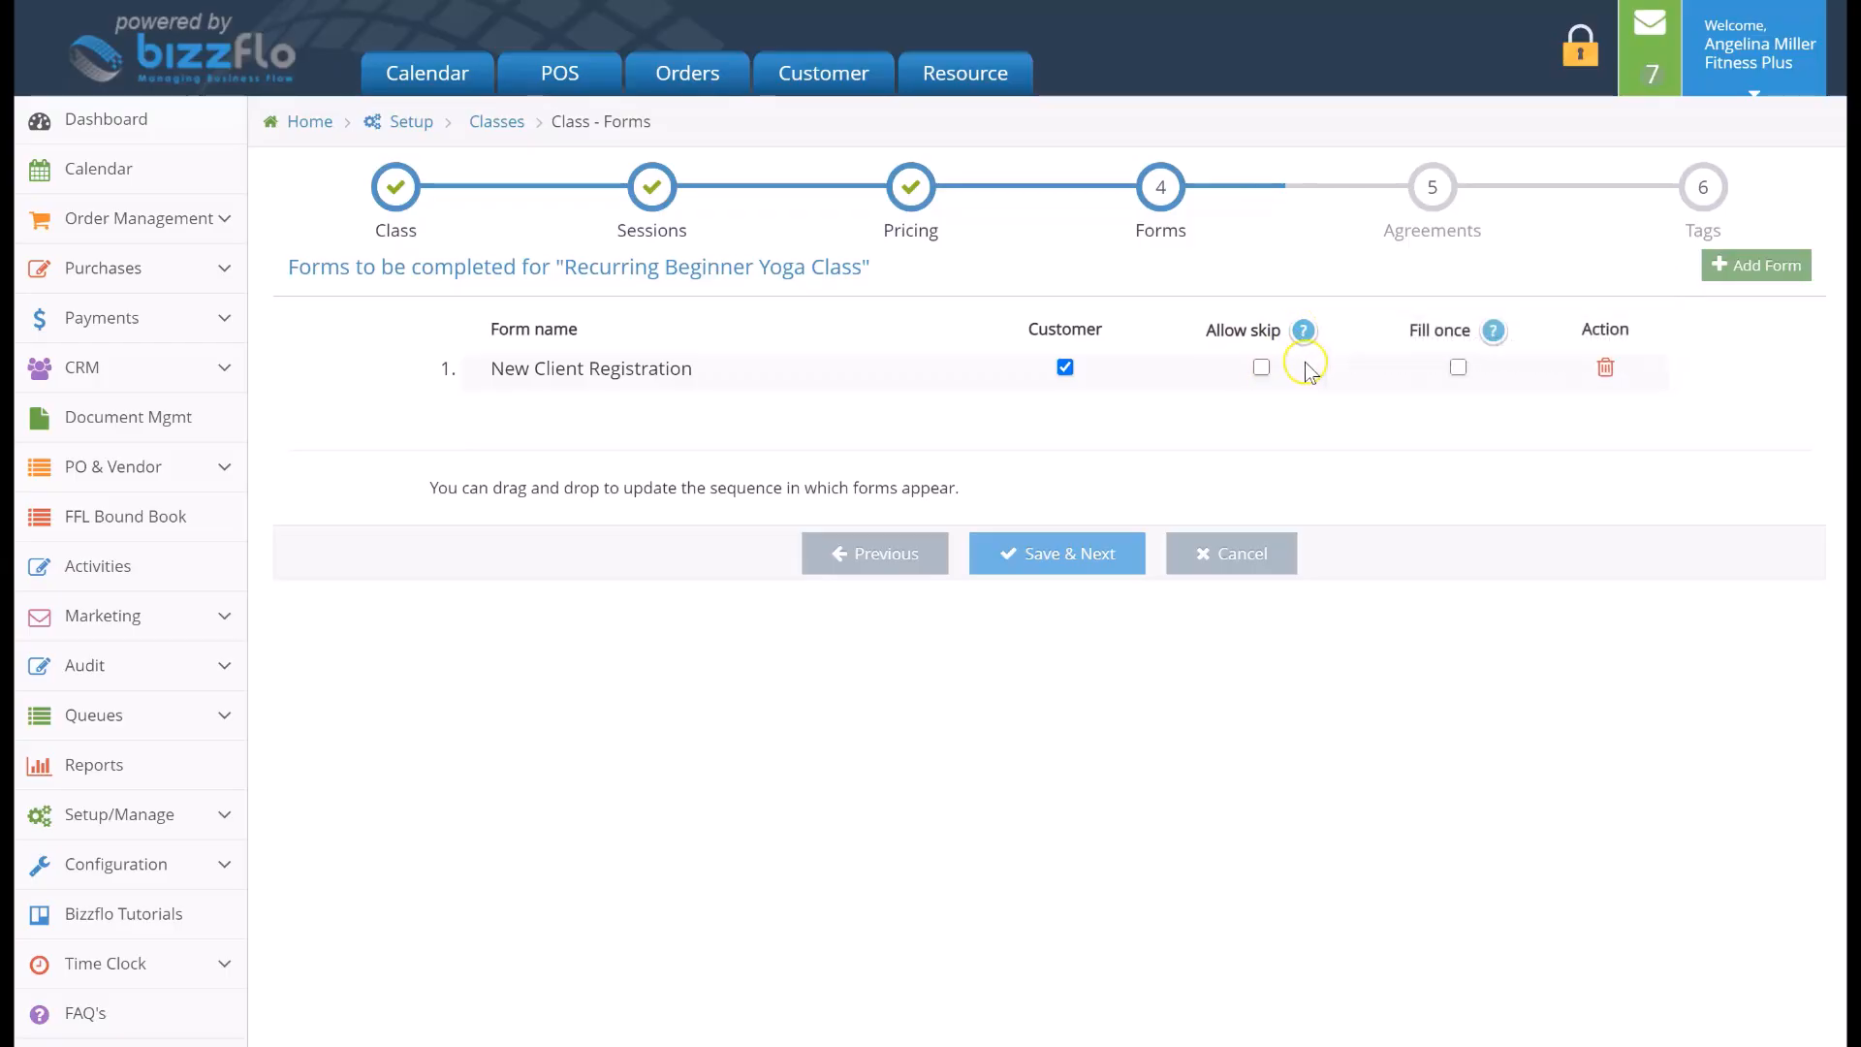
{"action": "mouse_move", "coordinate": [1490, 334]}
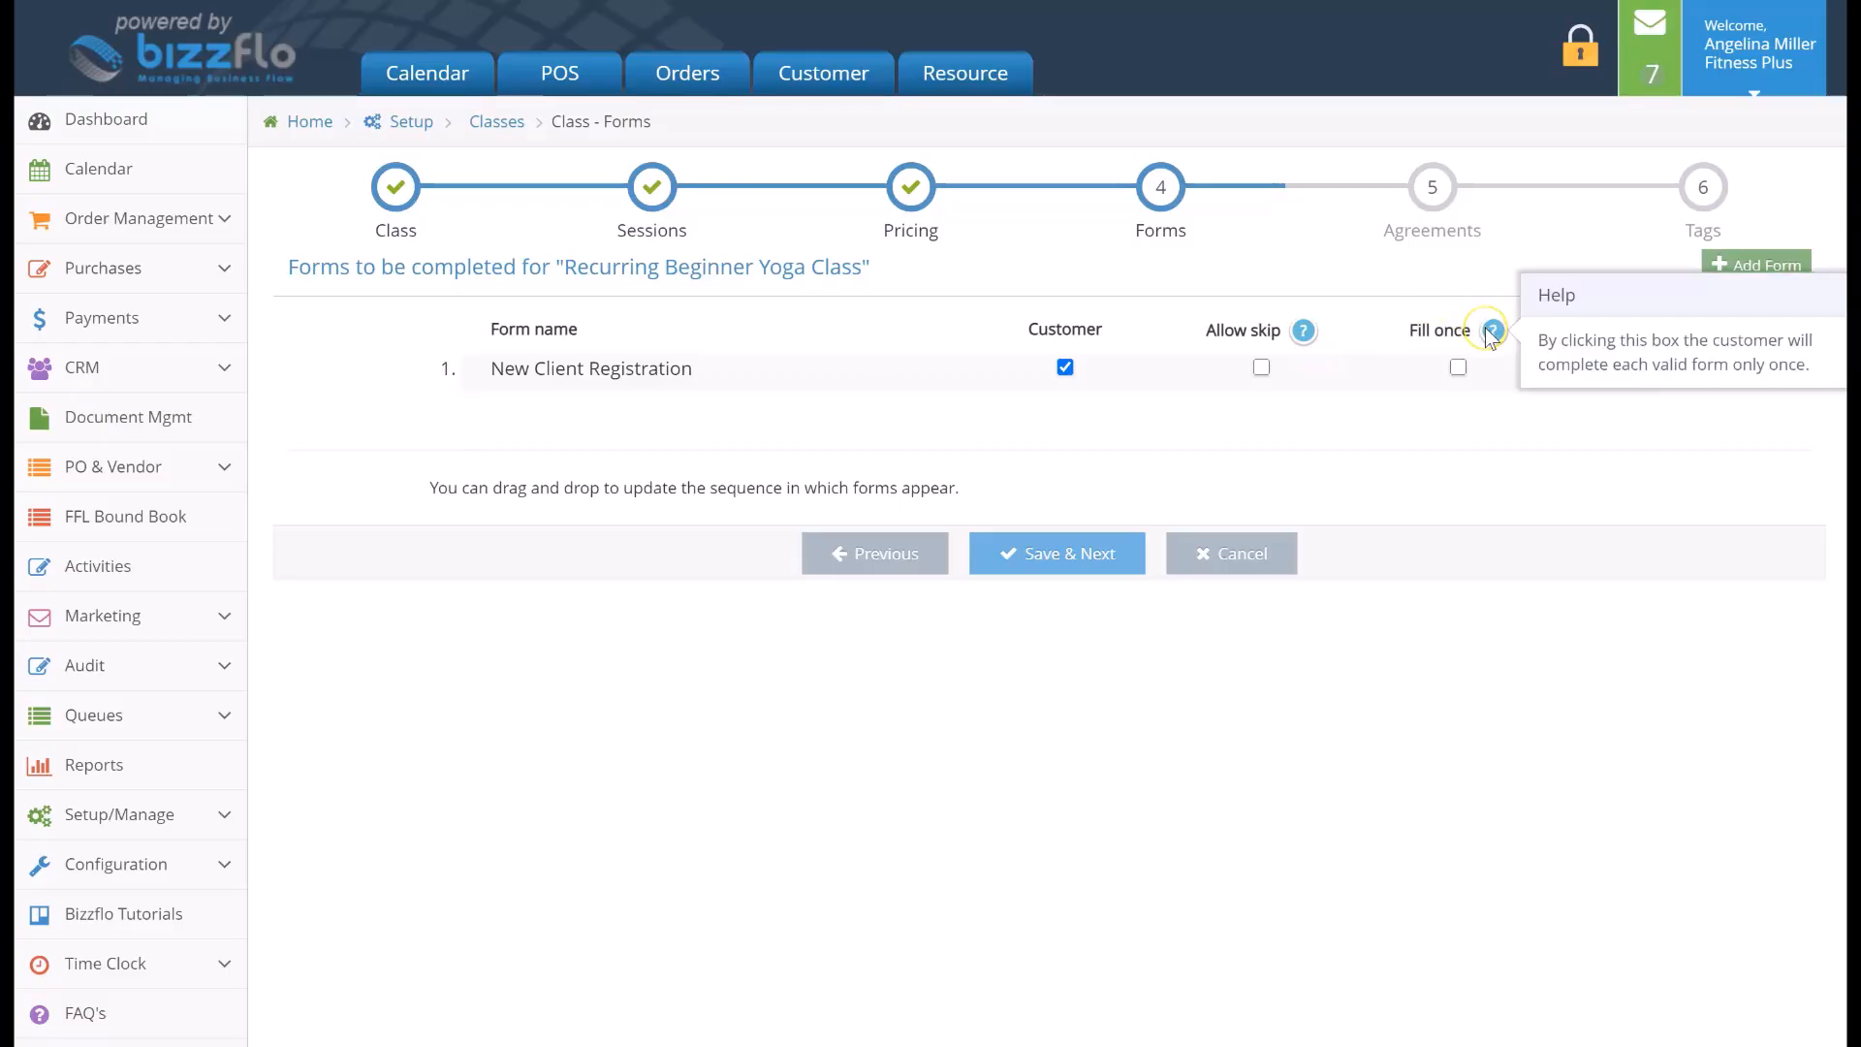
{"action": "left_click", "coordinate": [1458, 372]}
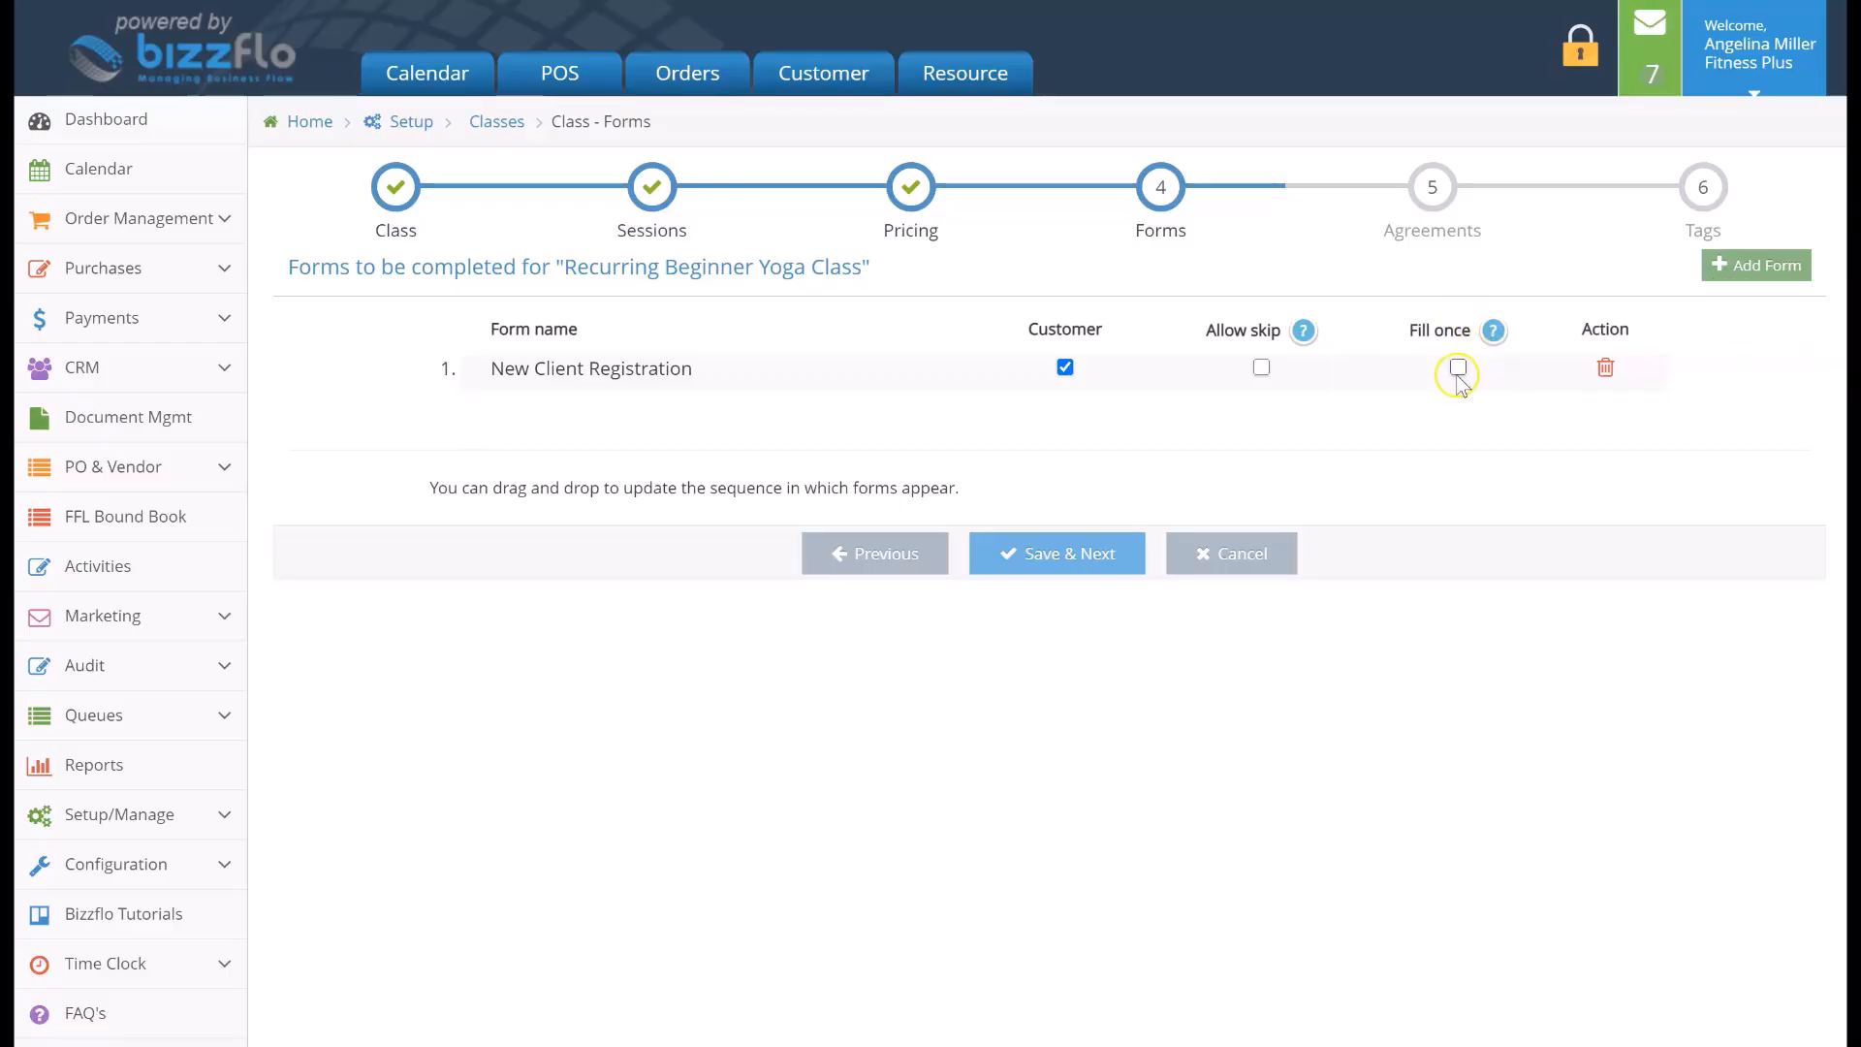
{"action": "left_click", "coordinate": [1119, 554]}
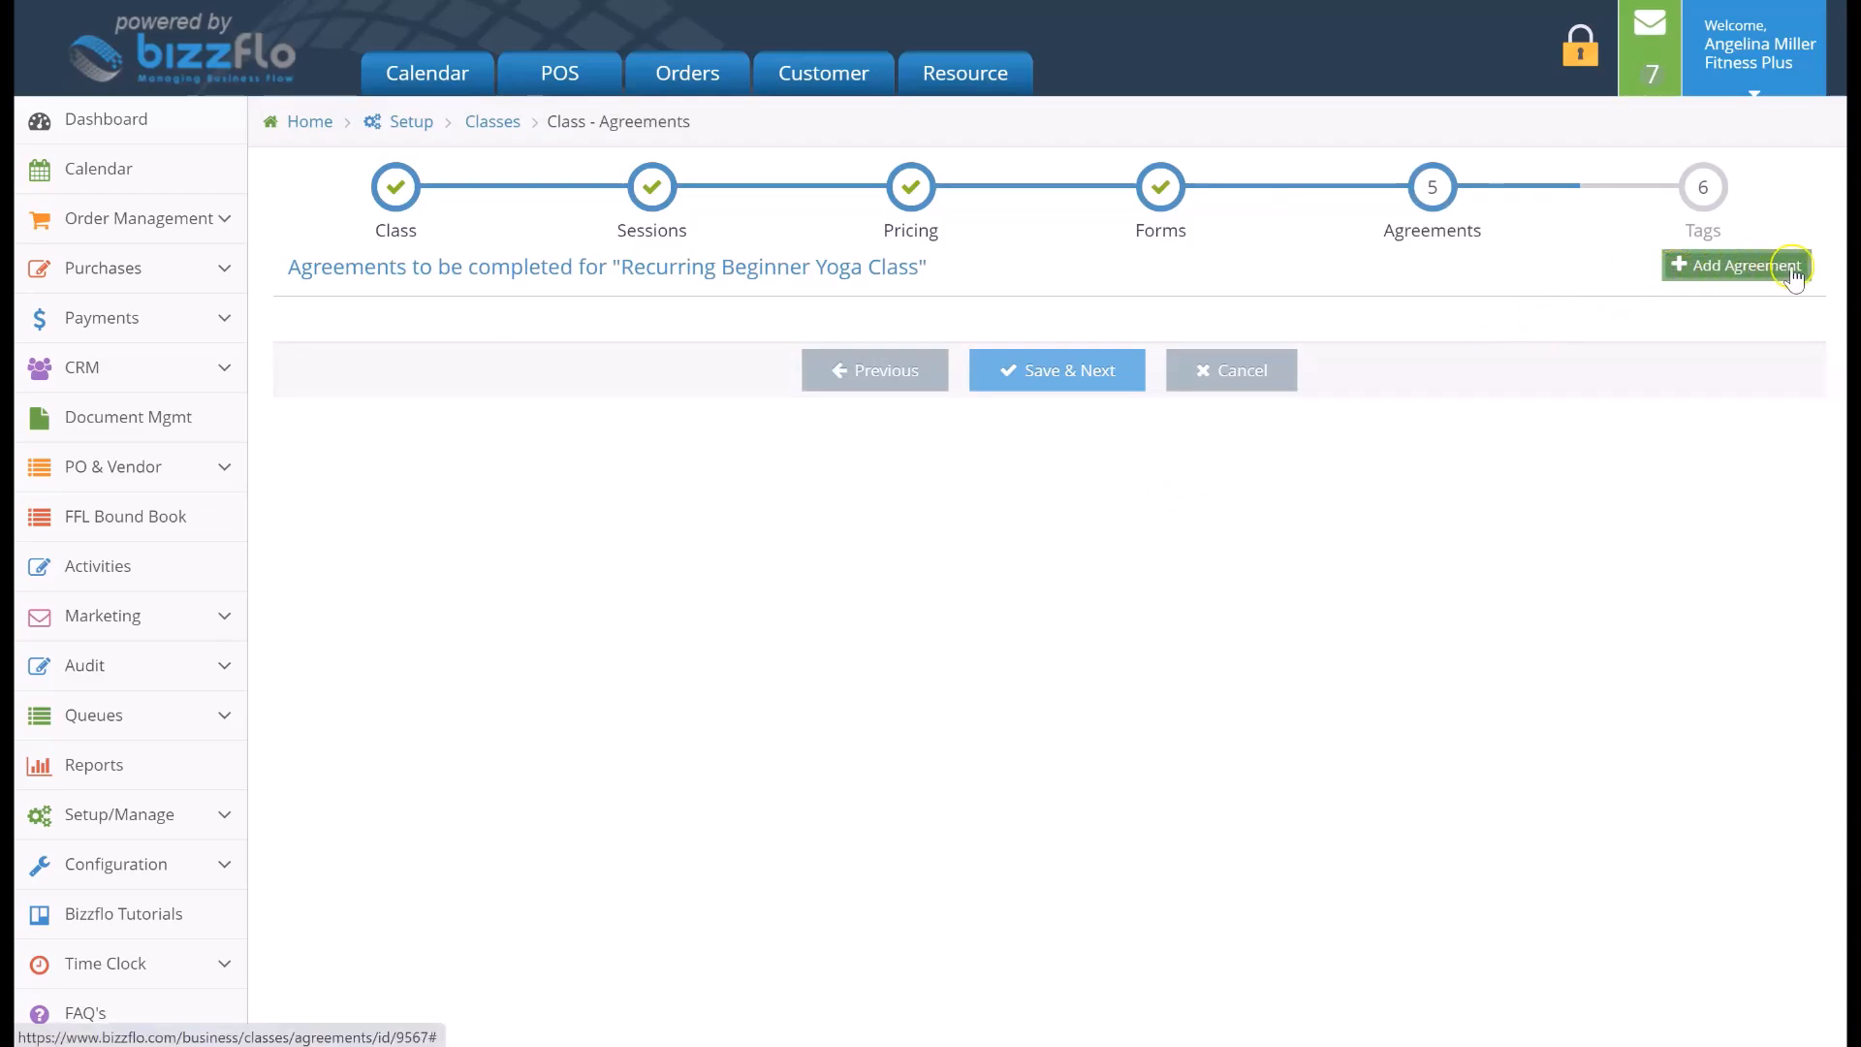
Add the Fitness Plus Waiver agreement to the class and continue to the Tags step
{"action": "left_click", "coordinate": [1689, 268]}
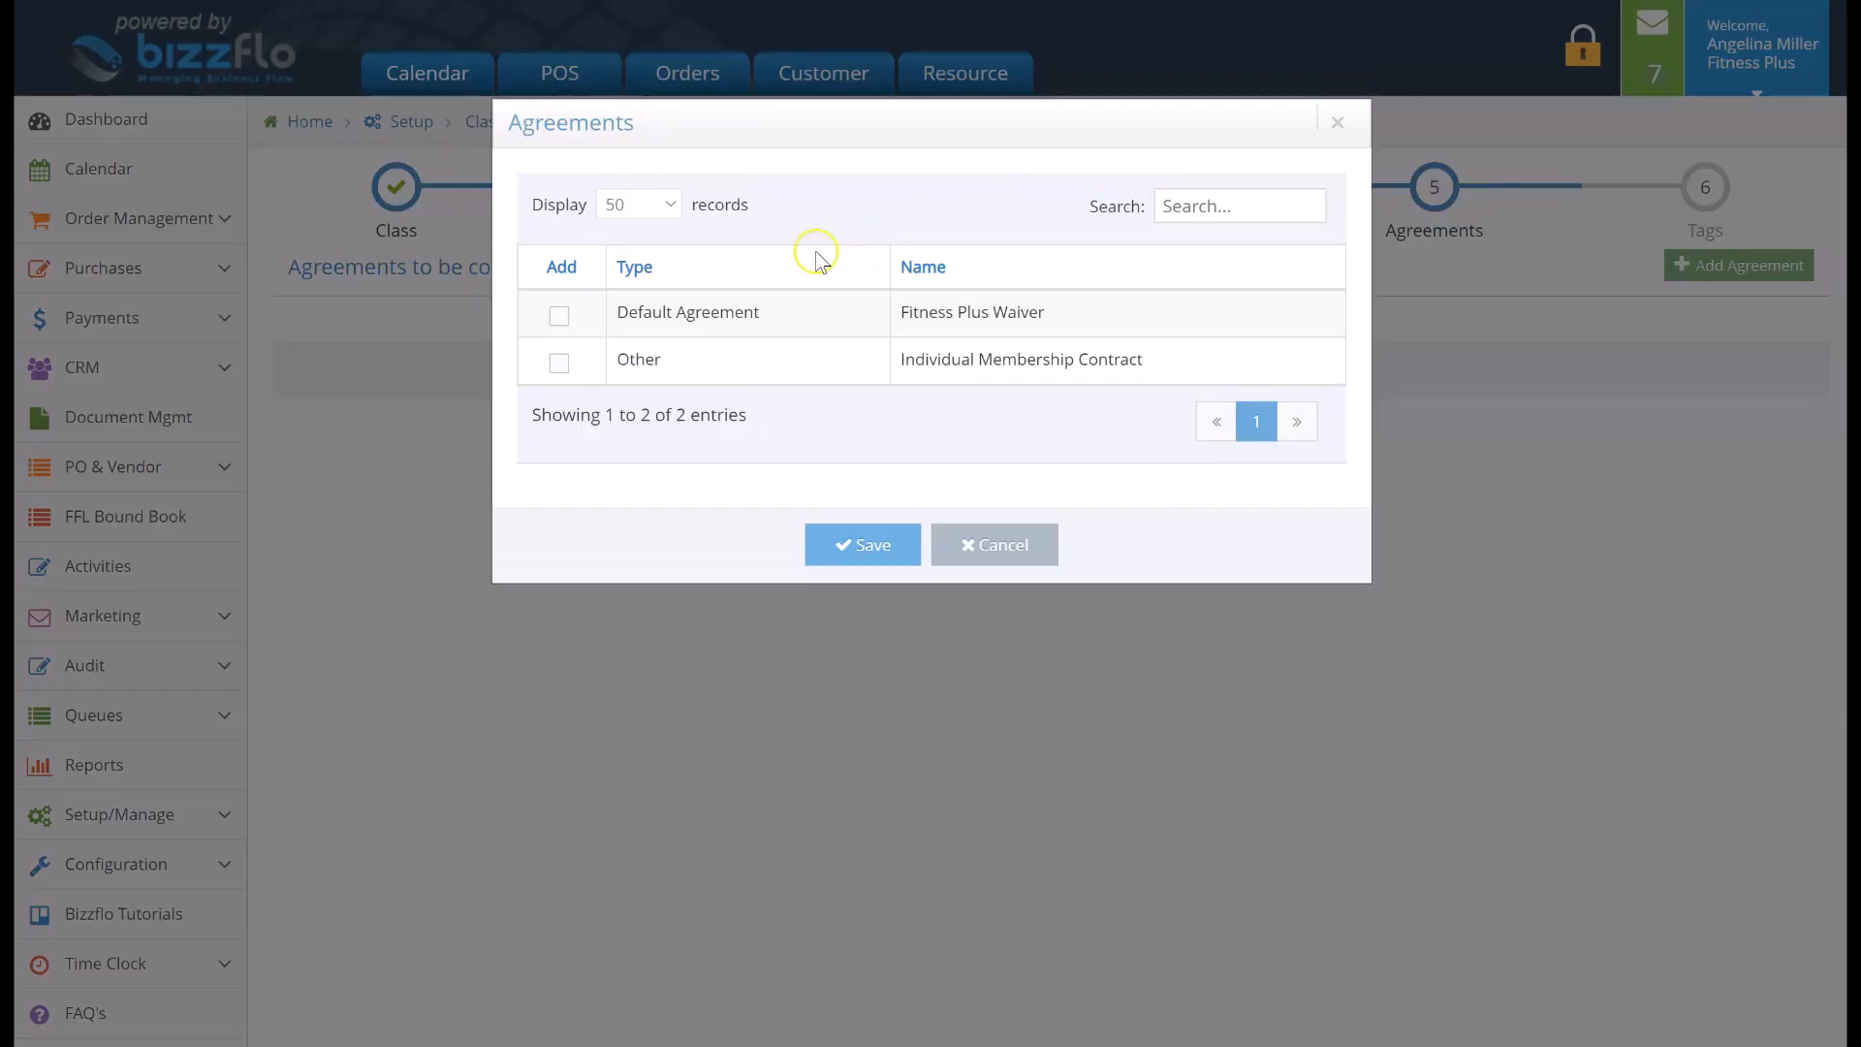
{"action": "left_click", "coordinate": [555, 320]}
{"action": "left_click", "coordinate": [891, 545]}
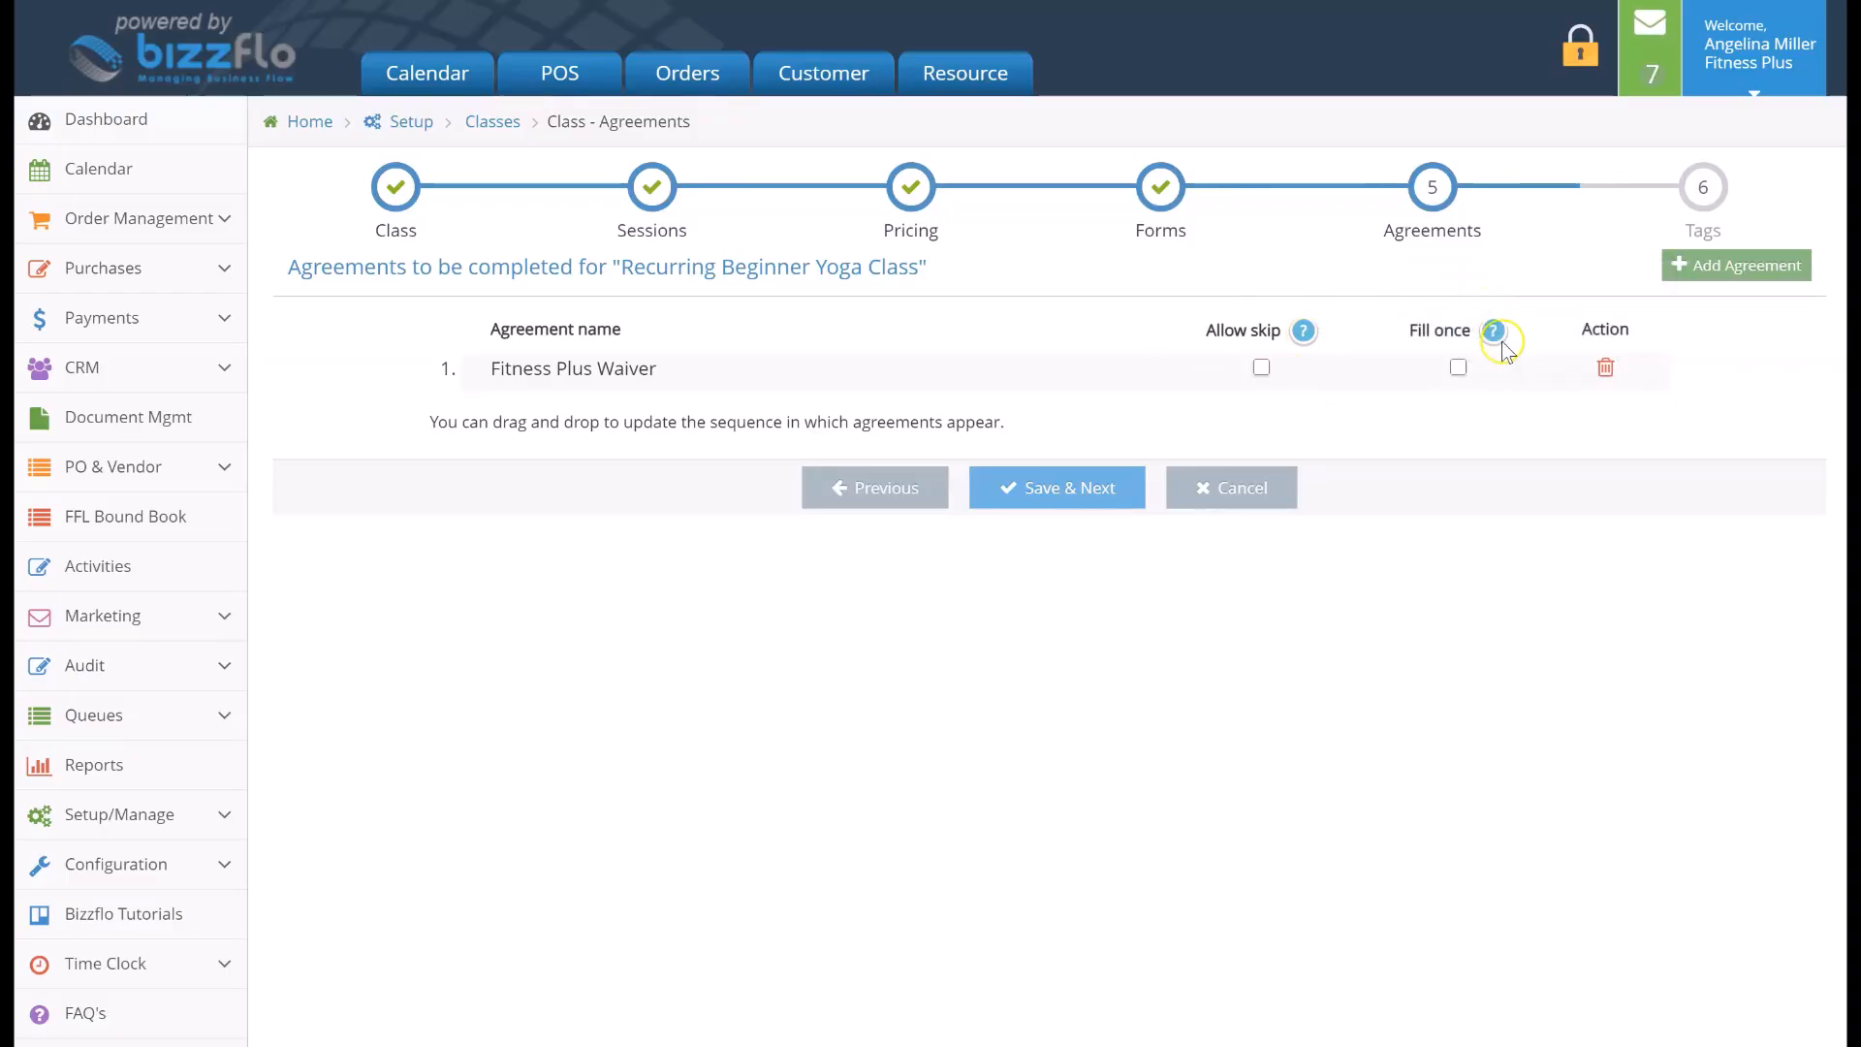
{"action": "mouse_move", "coordinate": [1491, 337]}
{"action": "left_click", "coordinate": [1113, 487]}
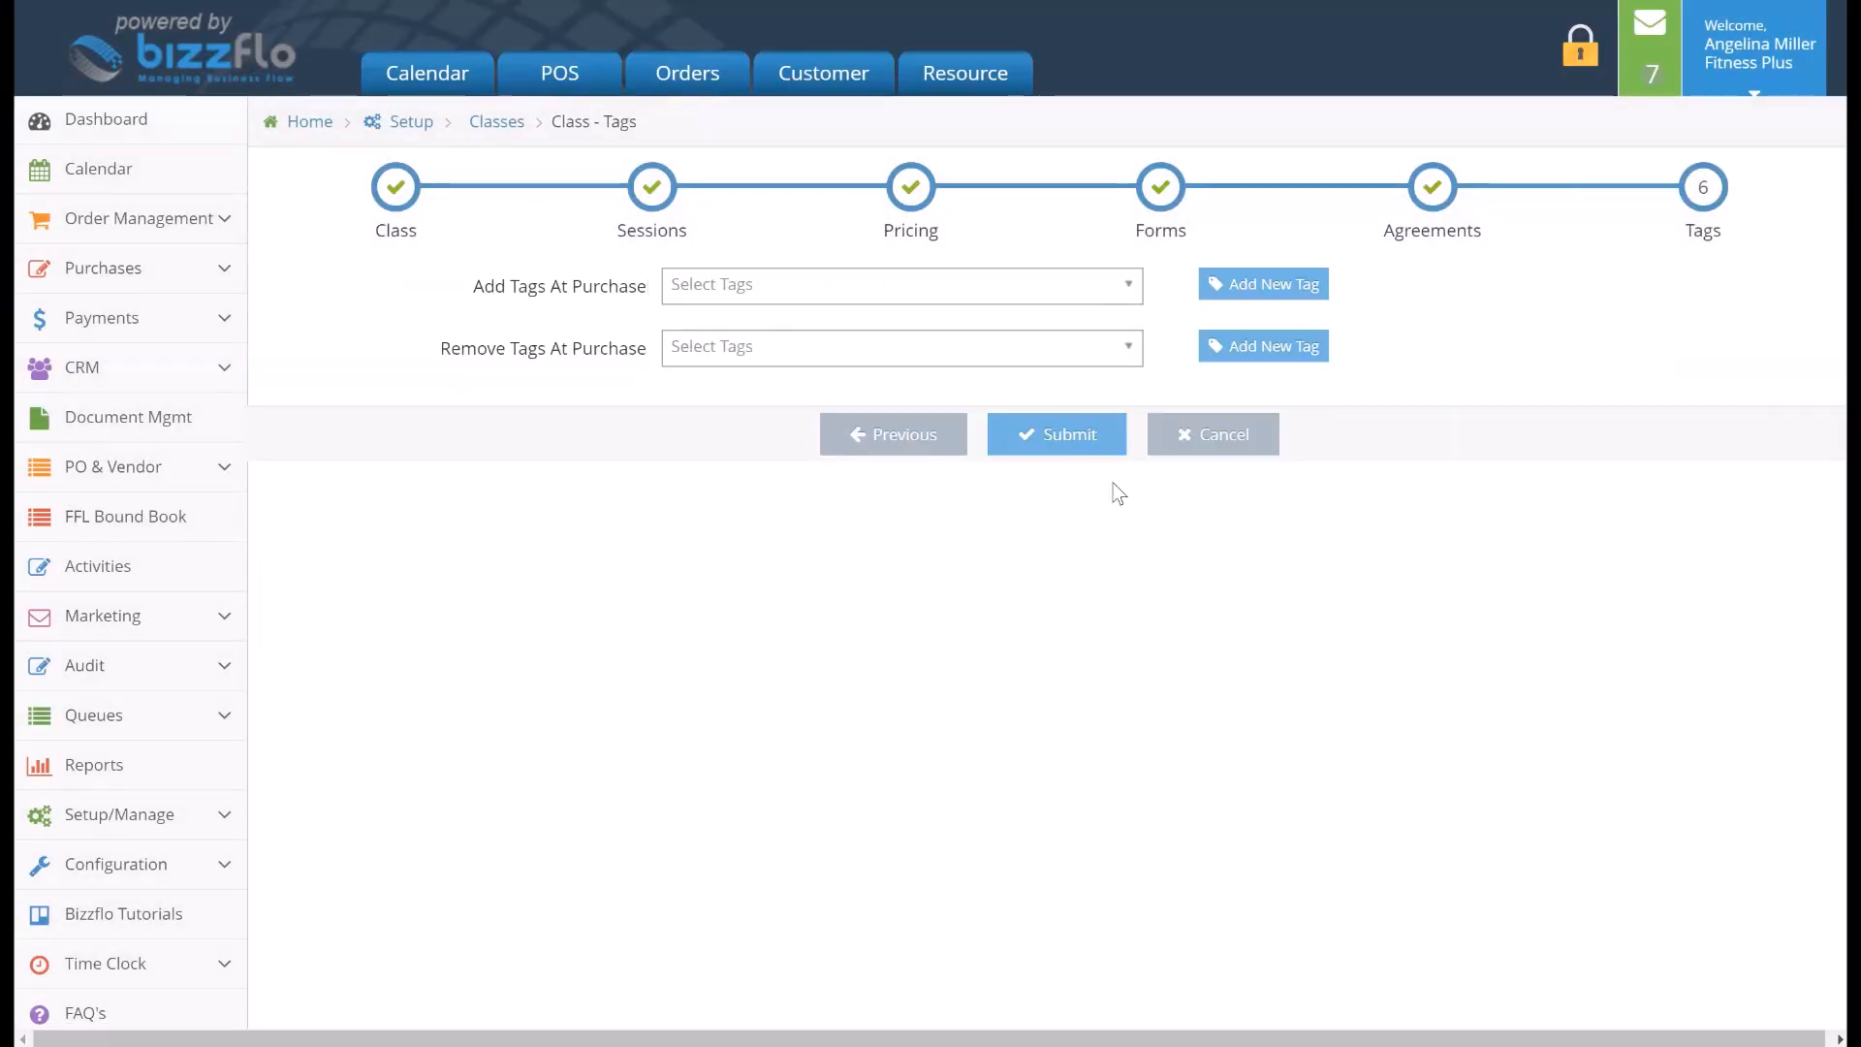
Add the Referral-Other tag at purchase and submit the class
{"action": "left_click", "coordinate": [1089, 289]}
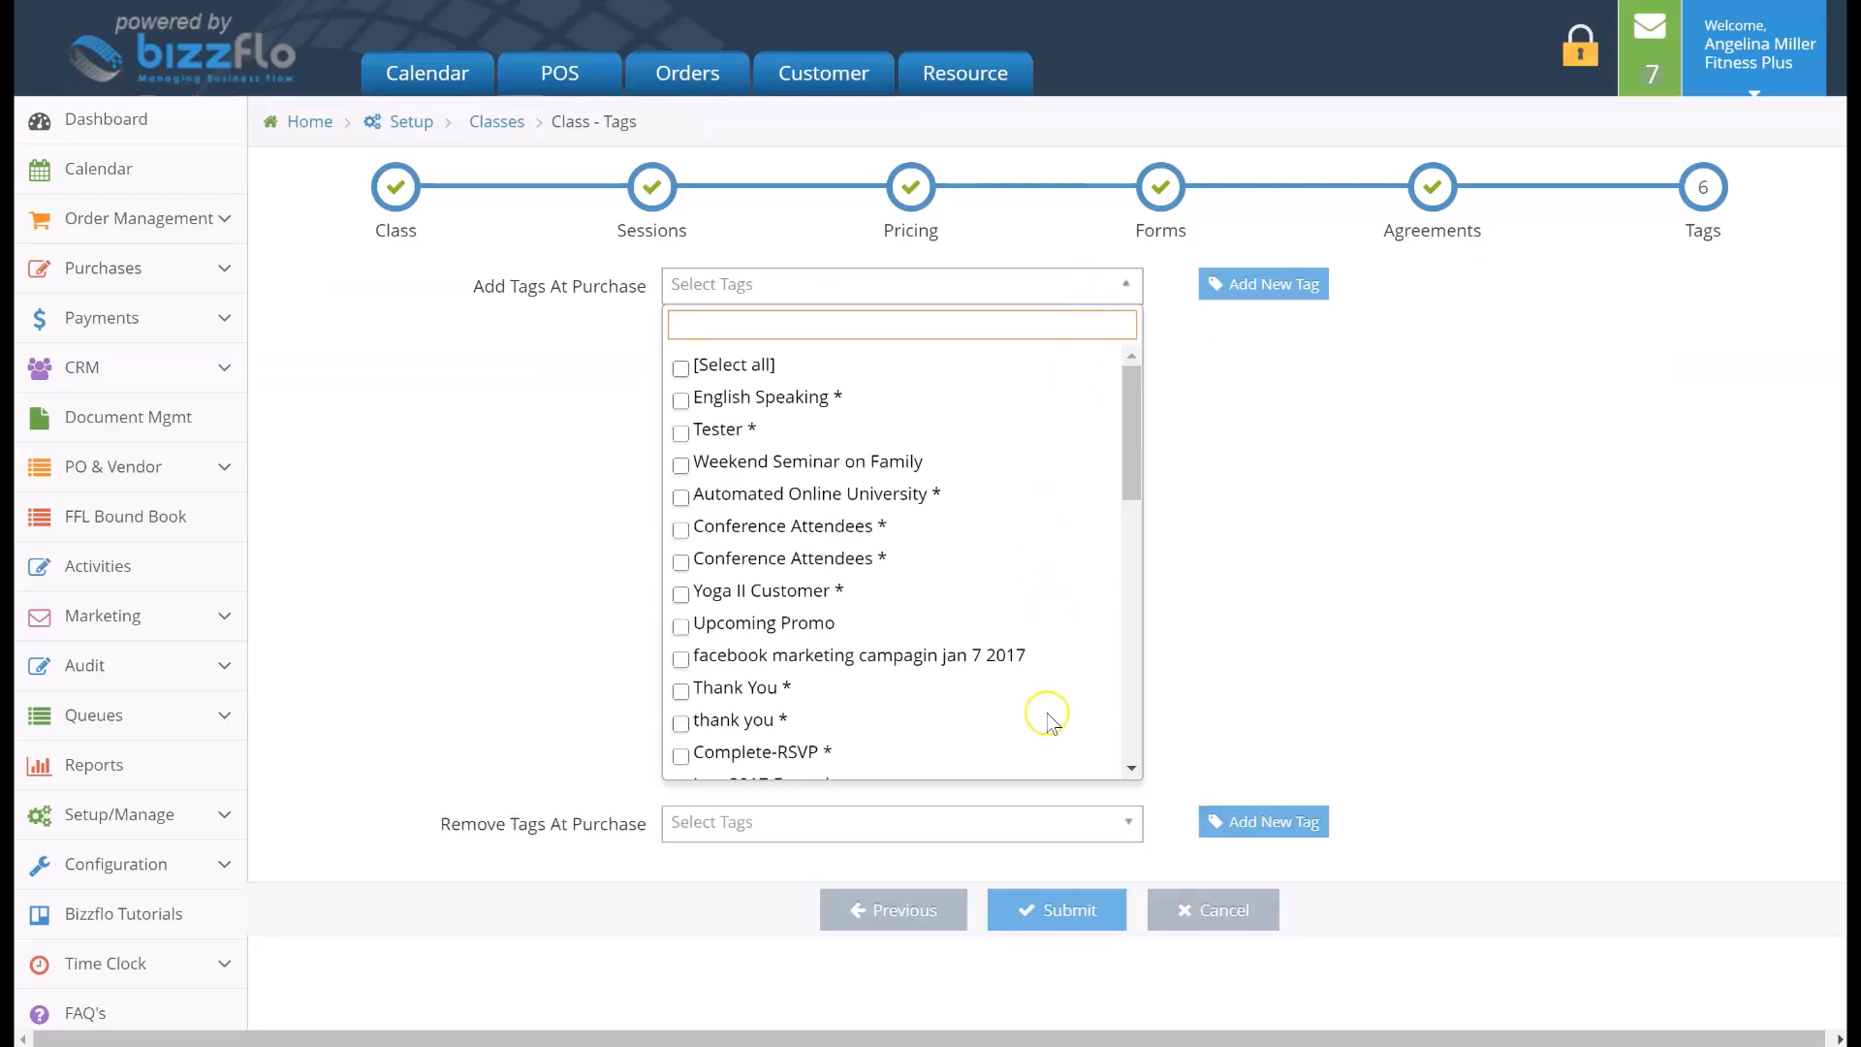
{"action": "scroll", "coordinate": [1051, 714], "scroll_direction": "down", "scroll_amount": 3}
{"action": "scroll", "coordinate": [1049, 717], "scroll_direction": "down", "scroll_amount": 4}
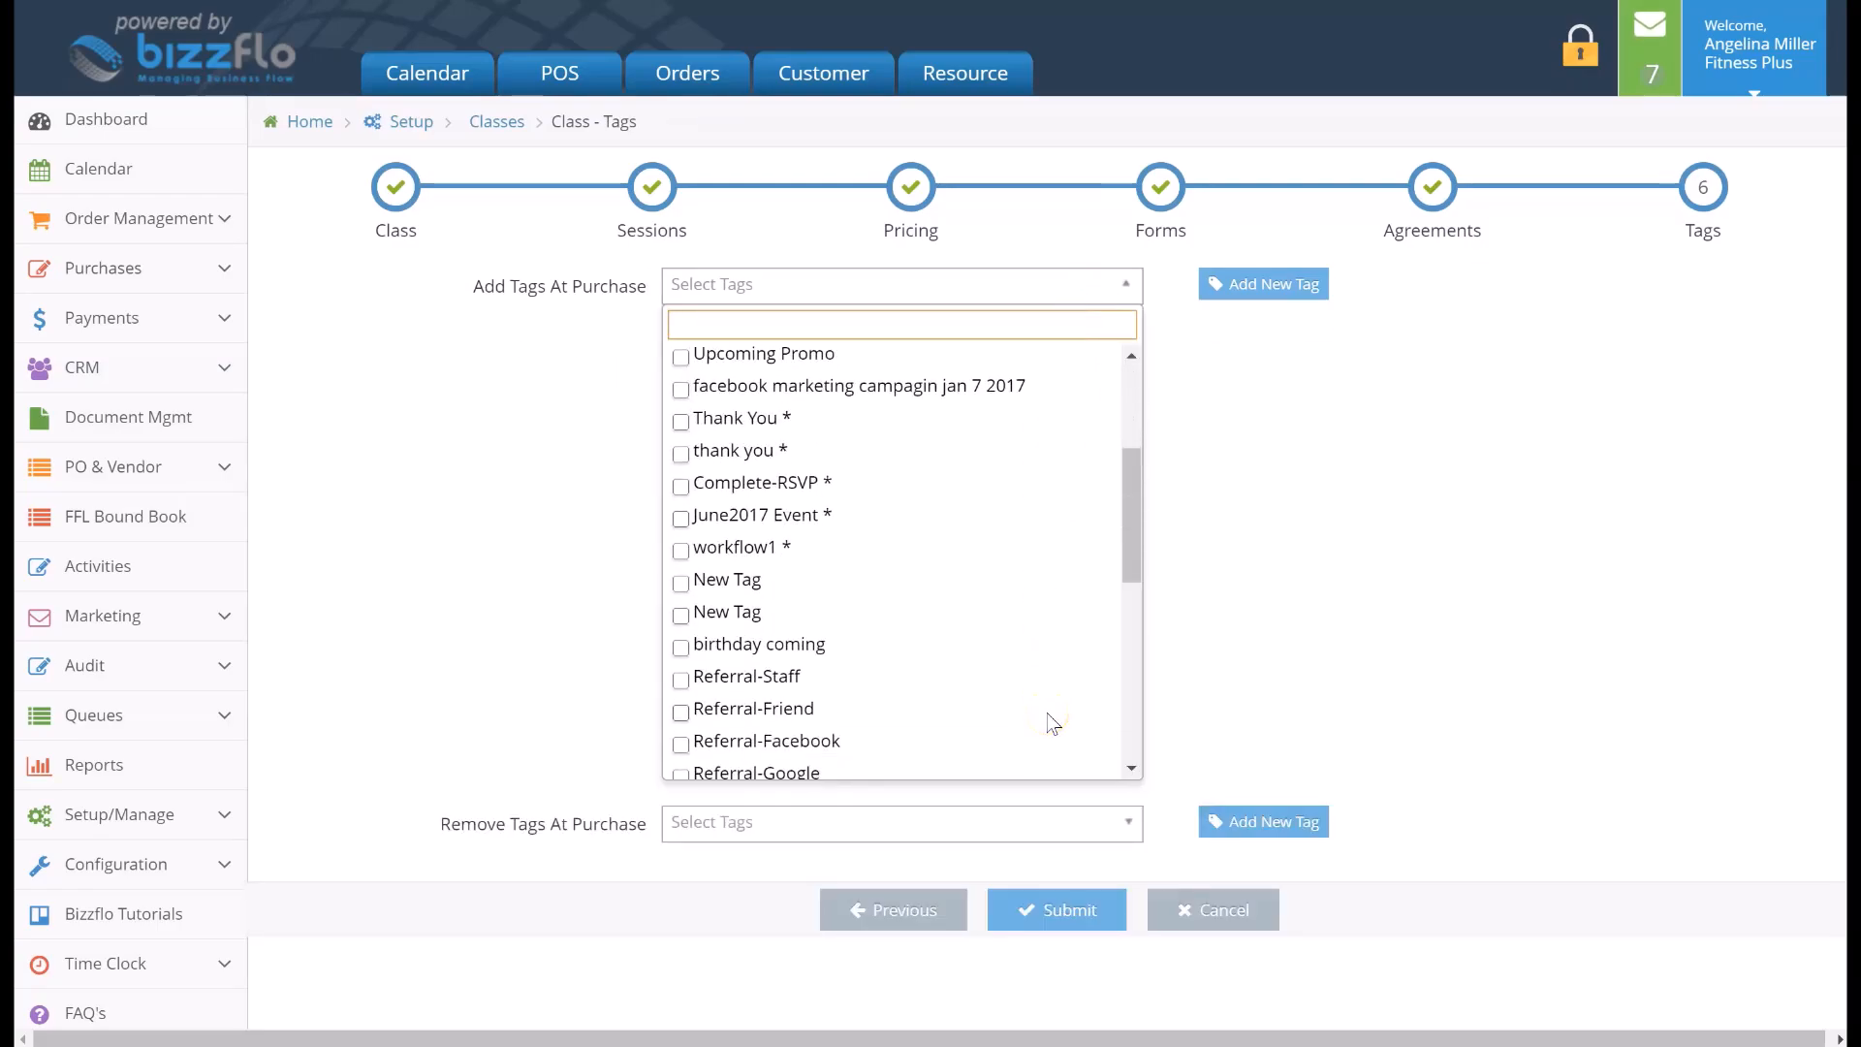
{"action": "scroll", "coordinate": [1053, 723], "scroll_direction": "down", "scroll_amount": 1}
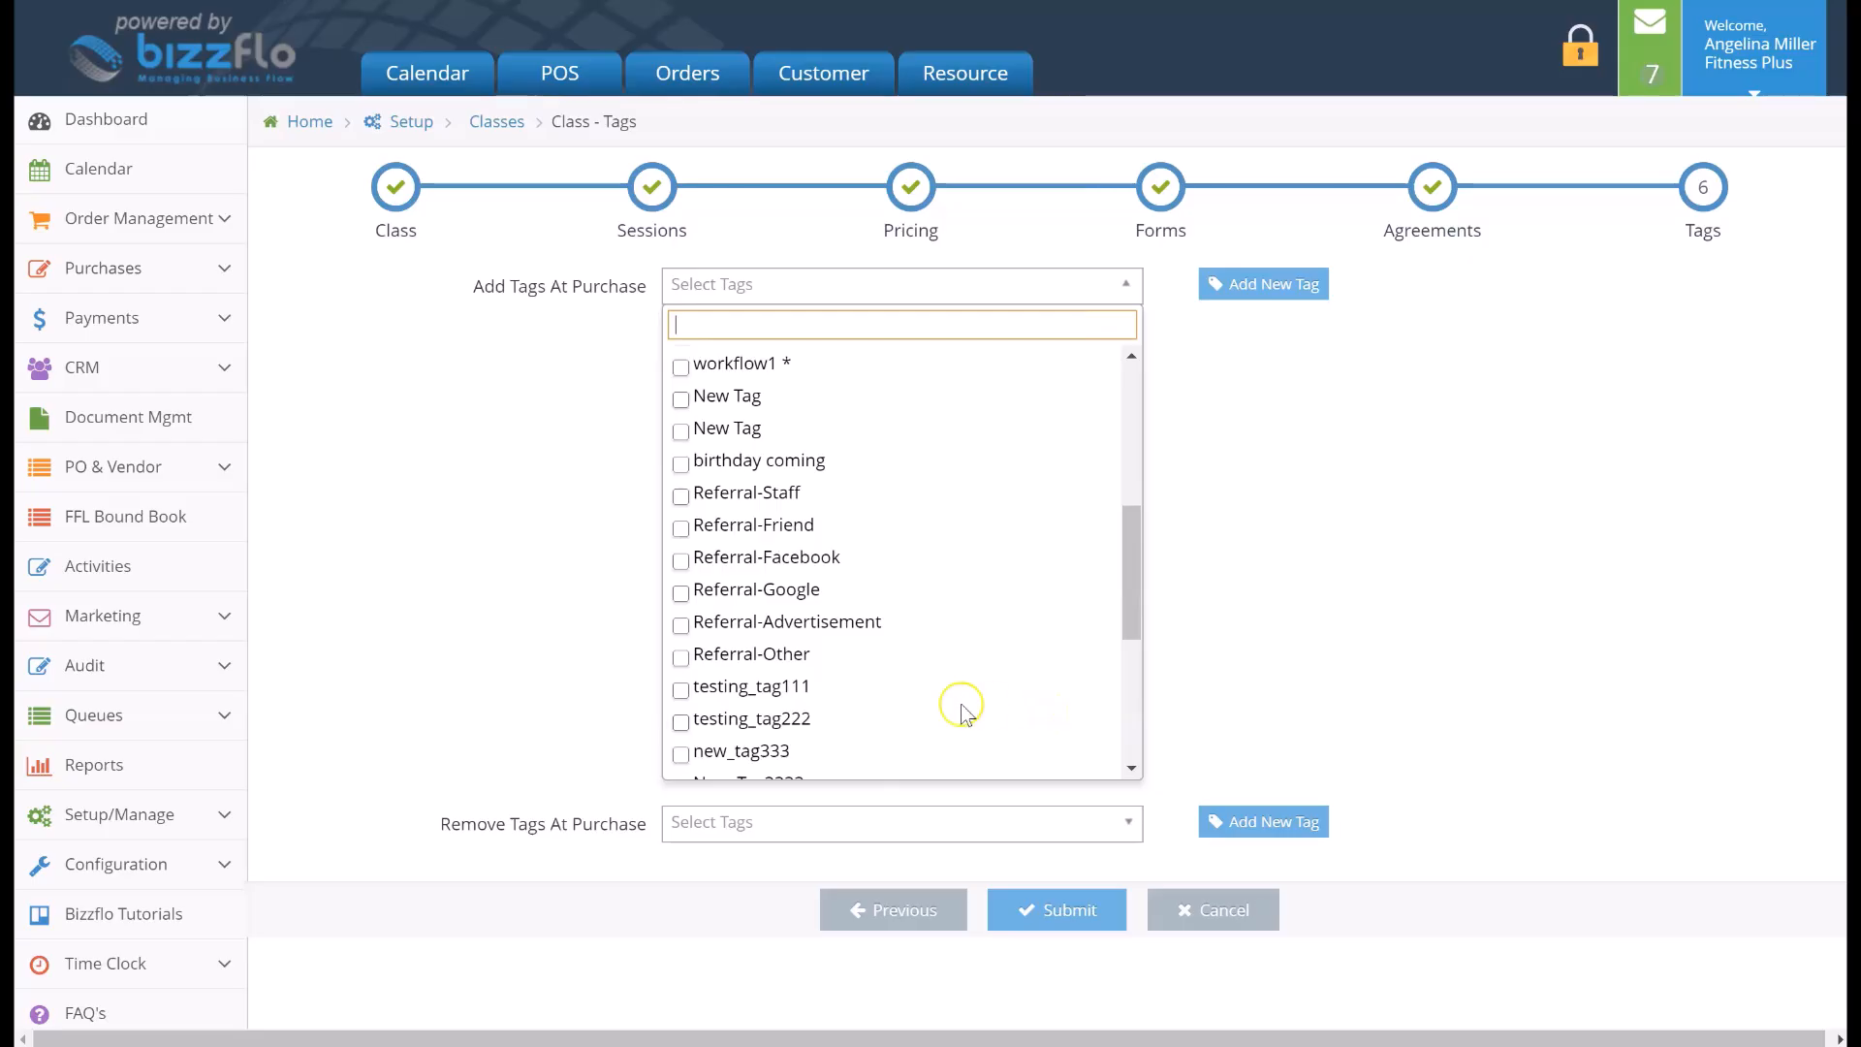
{"action": "left_click", "coordinate": [681, 658]}
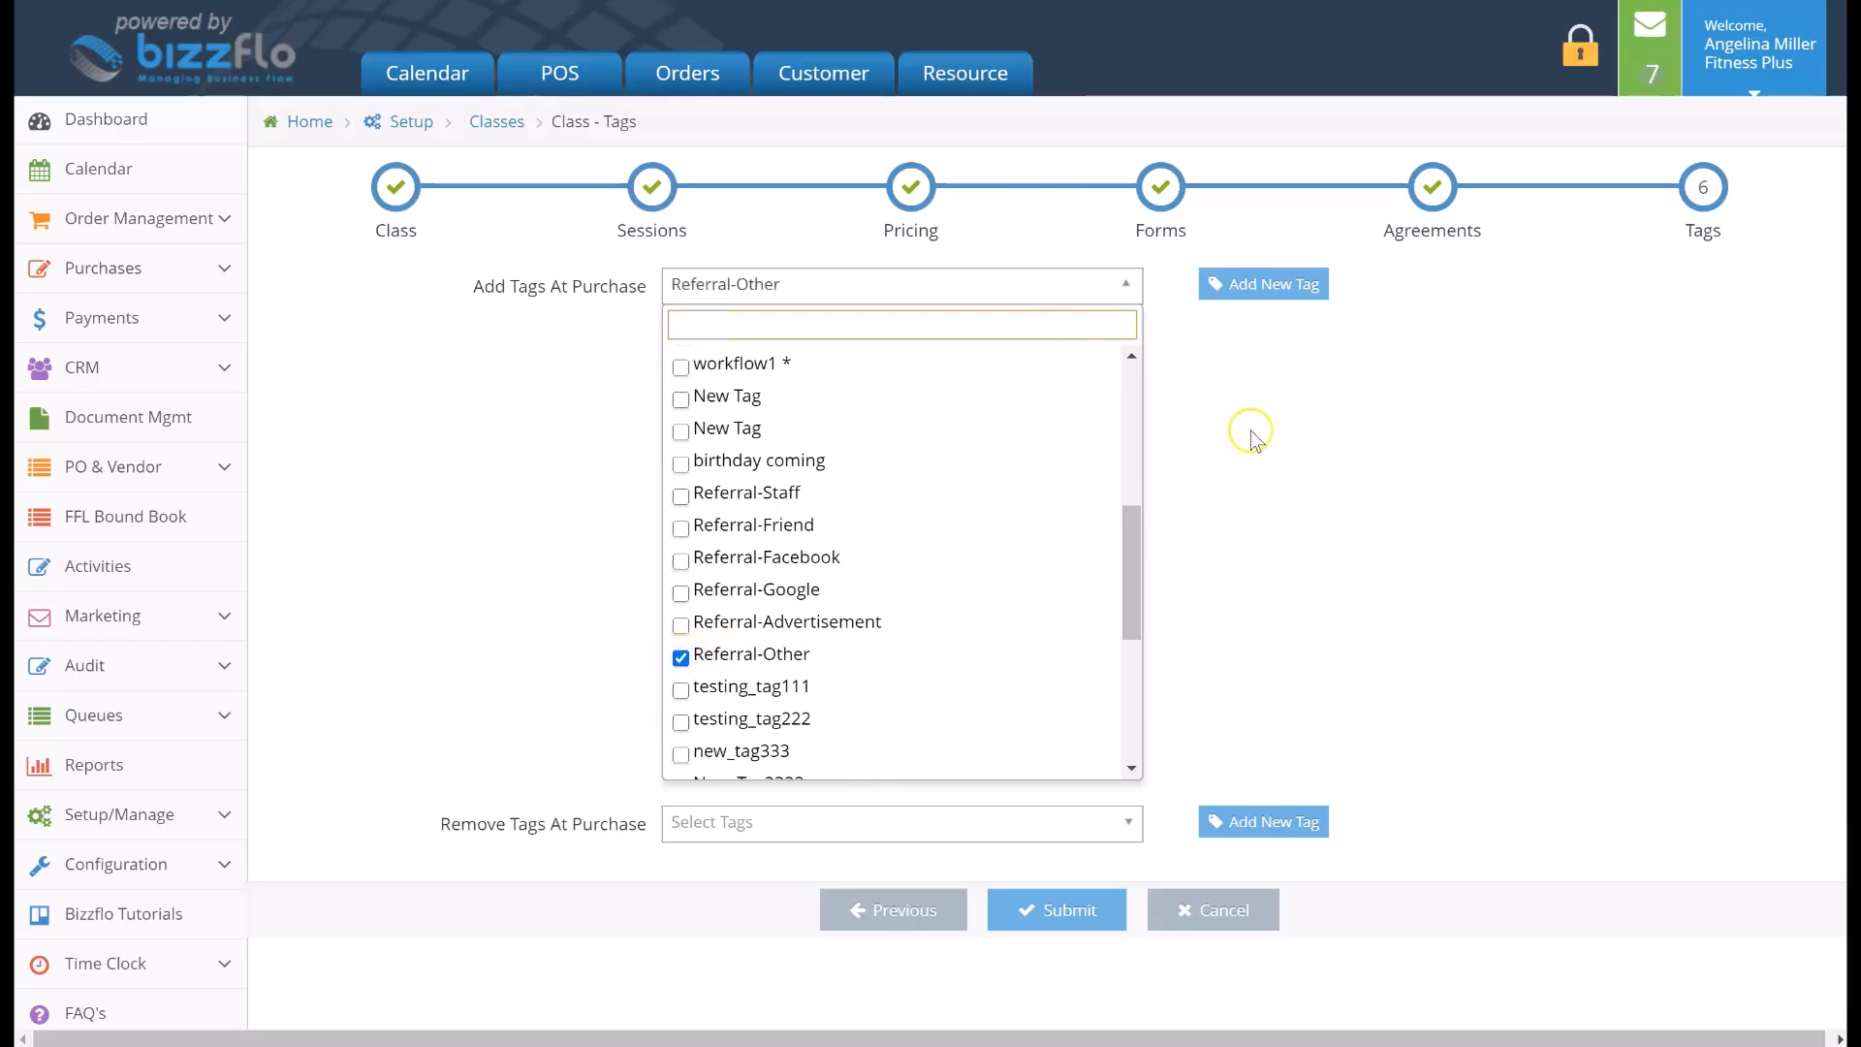
{"action": "left_click", "coordinate": [1225, 288]}
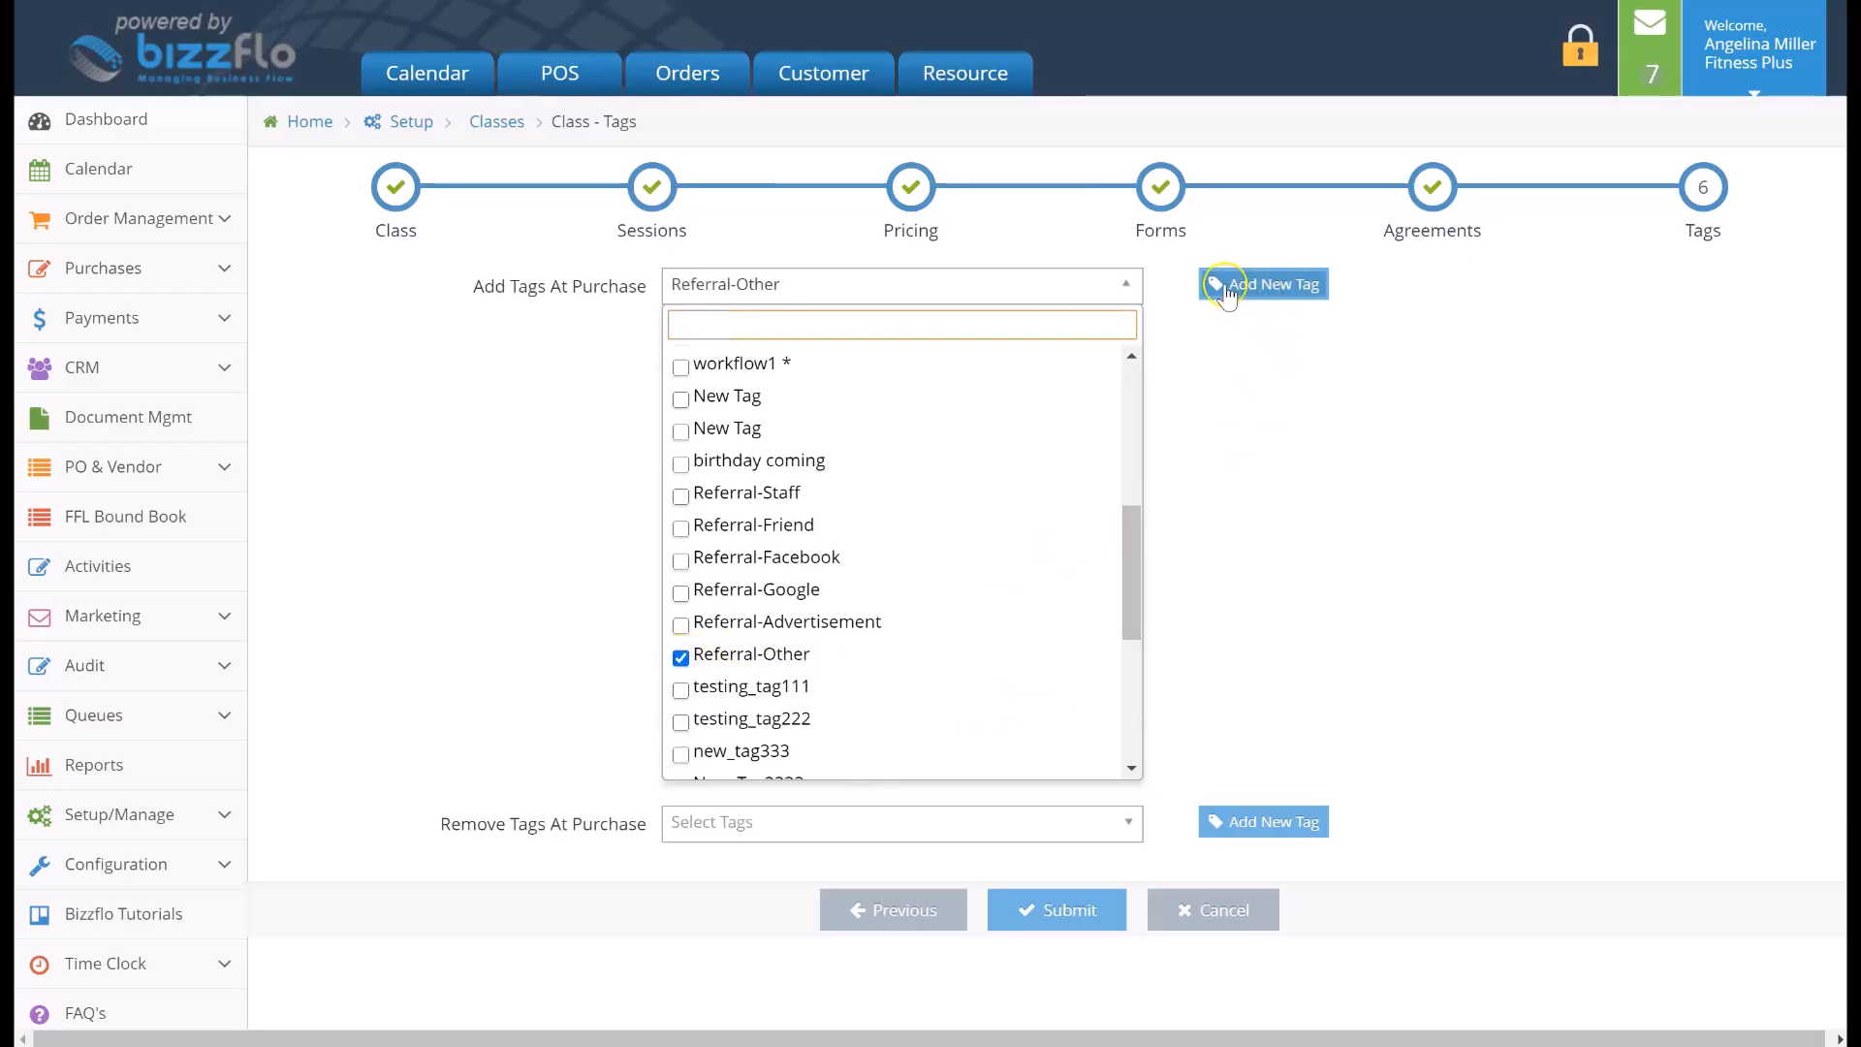
{"action": "left_click", "coordinate": [1042, 911]}
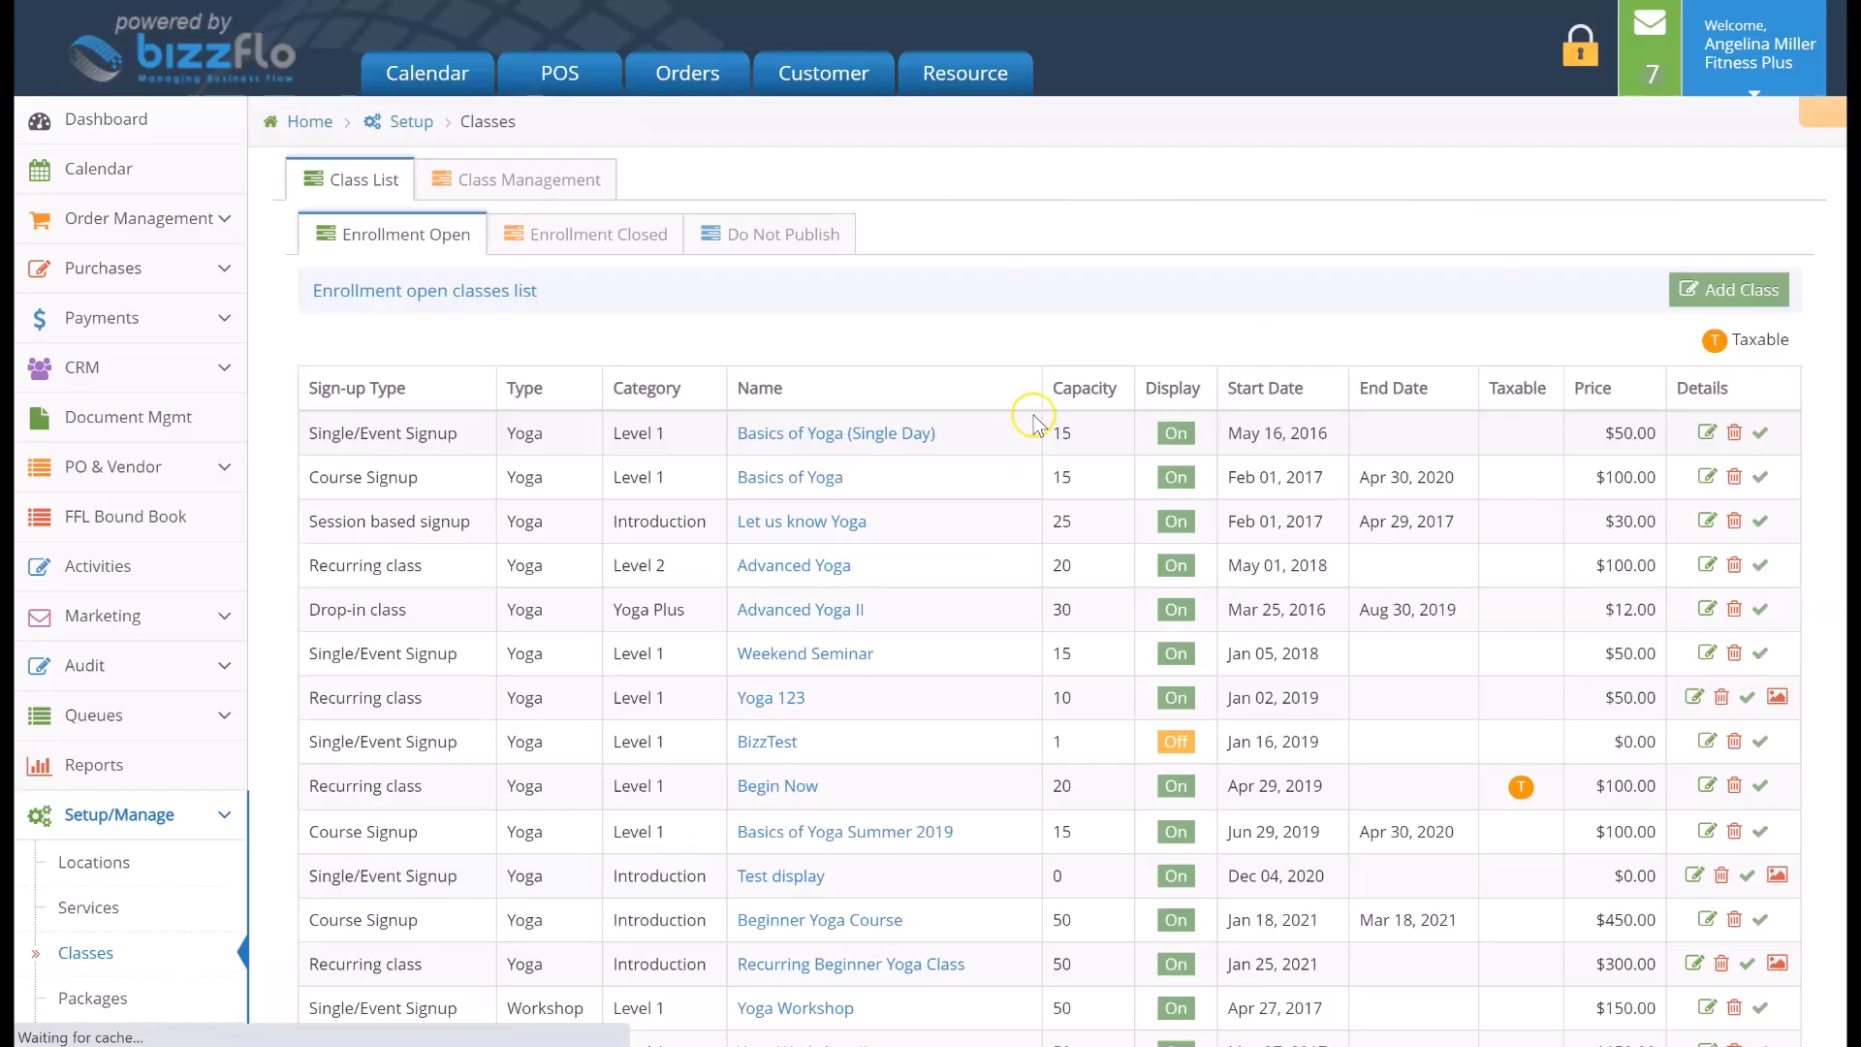
Open the Recurring Beginner Yoga Class's sessions and delete its Feb 24, 2021 Wednesday session
{"action": "scroll", "coordinate": [1034, 417], "scroll_direction": "down", "scroll_amount": 1}
{"action": "scroll", "coordinate": [1033, 423], "scroll_direction": "down", "scroll_amount": 3}
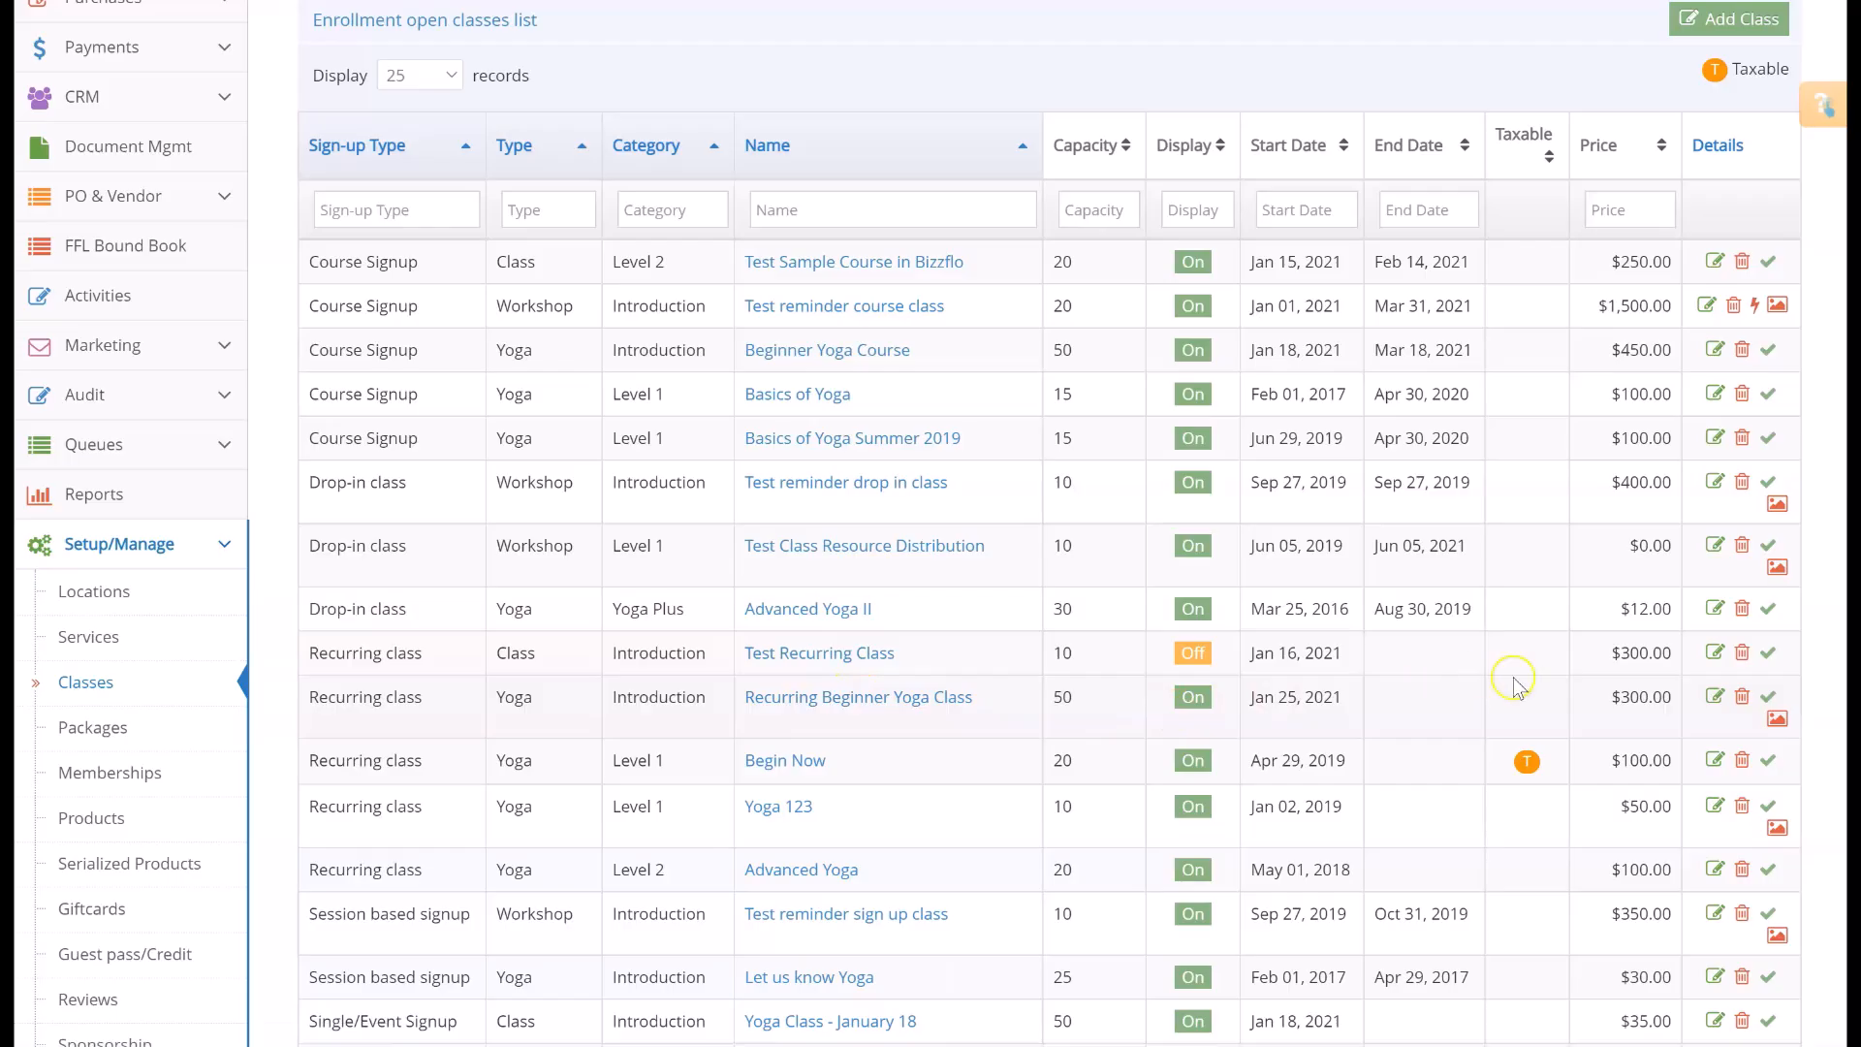
{"action": "left_click", "coordinate": [1712, 699]}
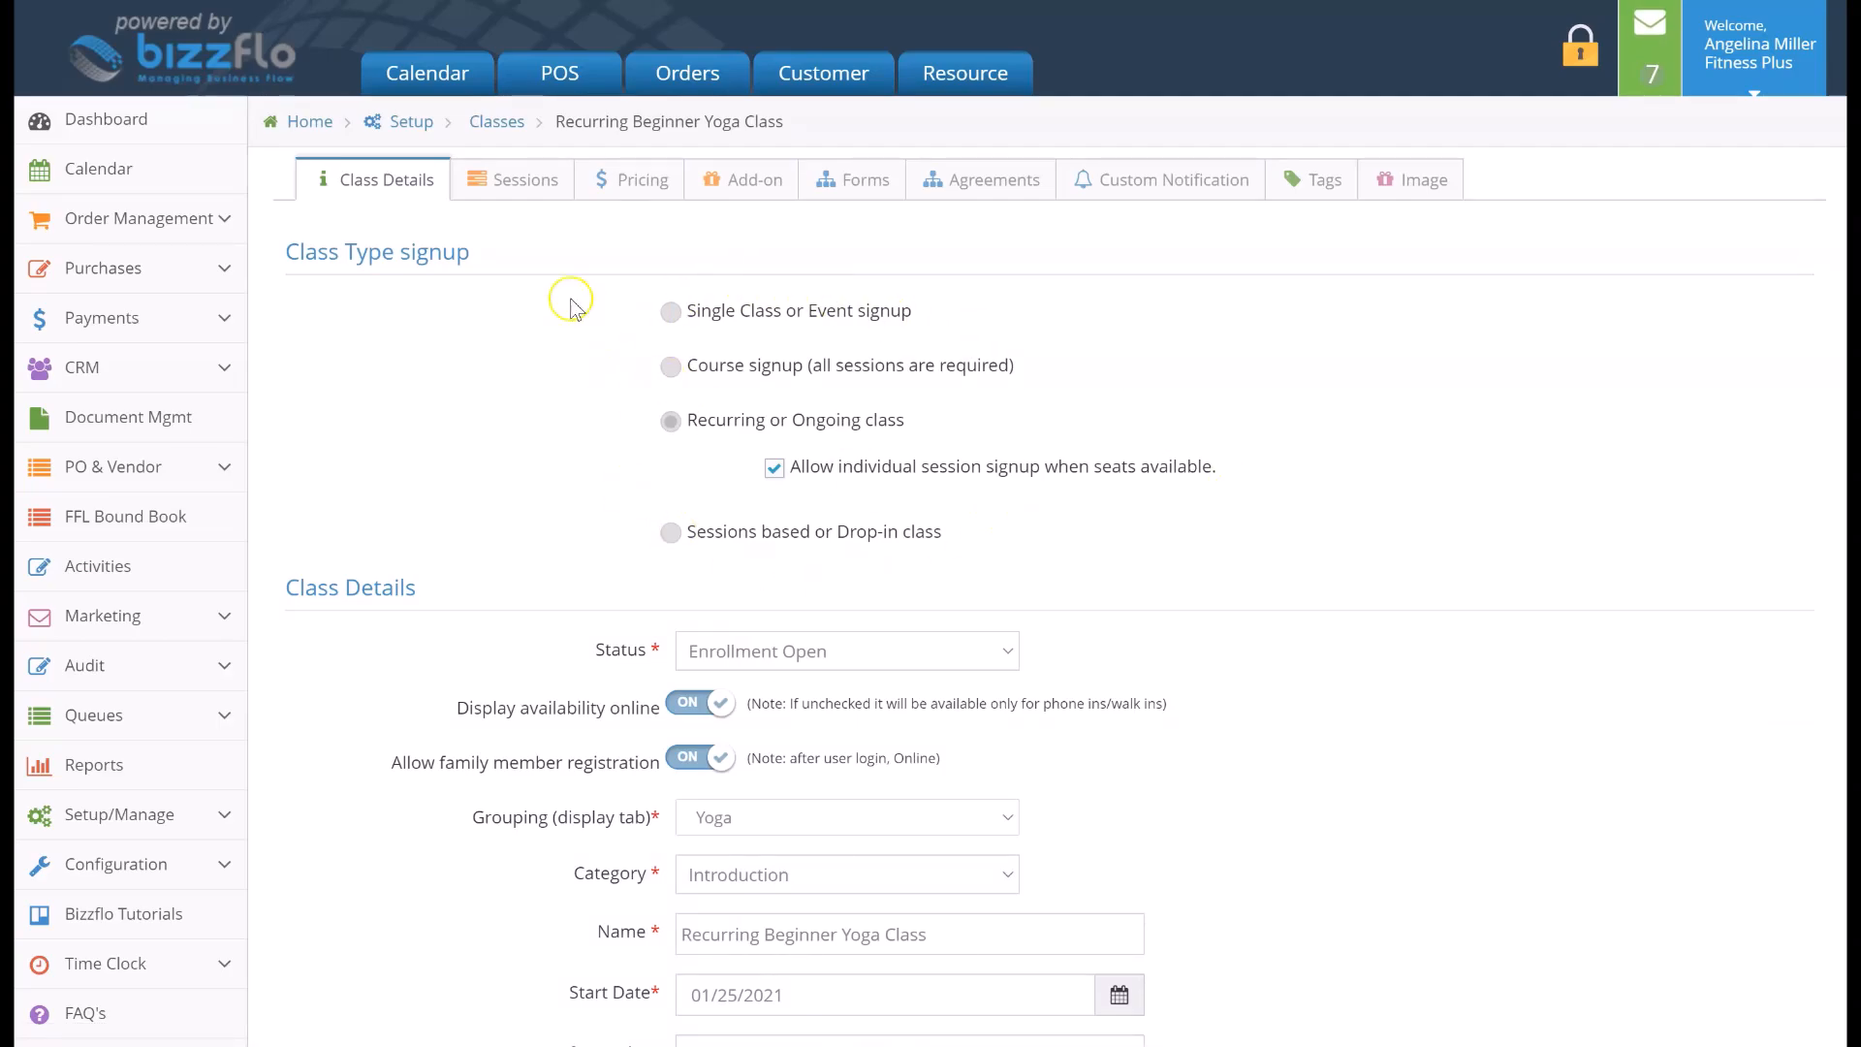
{"action": "left_click", "coordinate": [514, 195]}
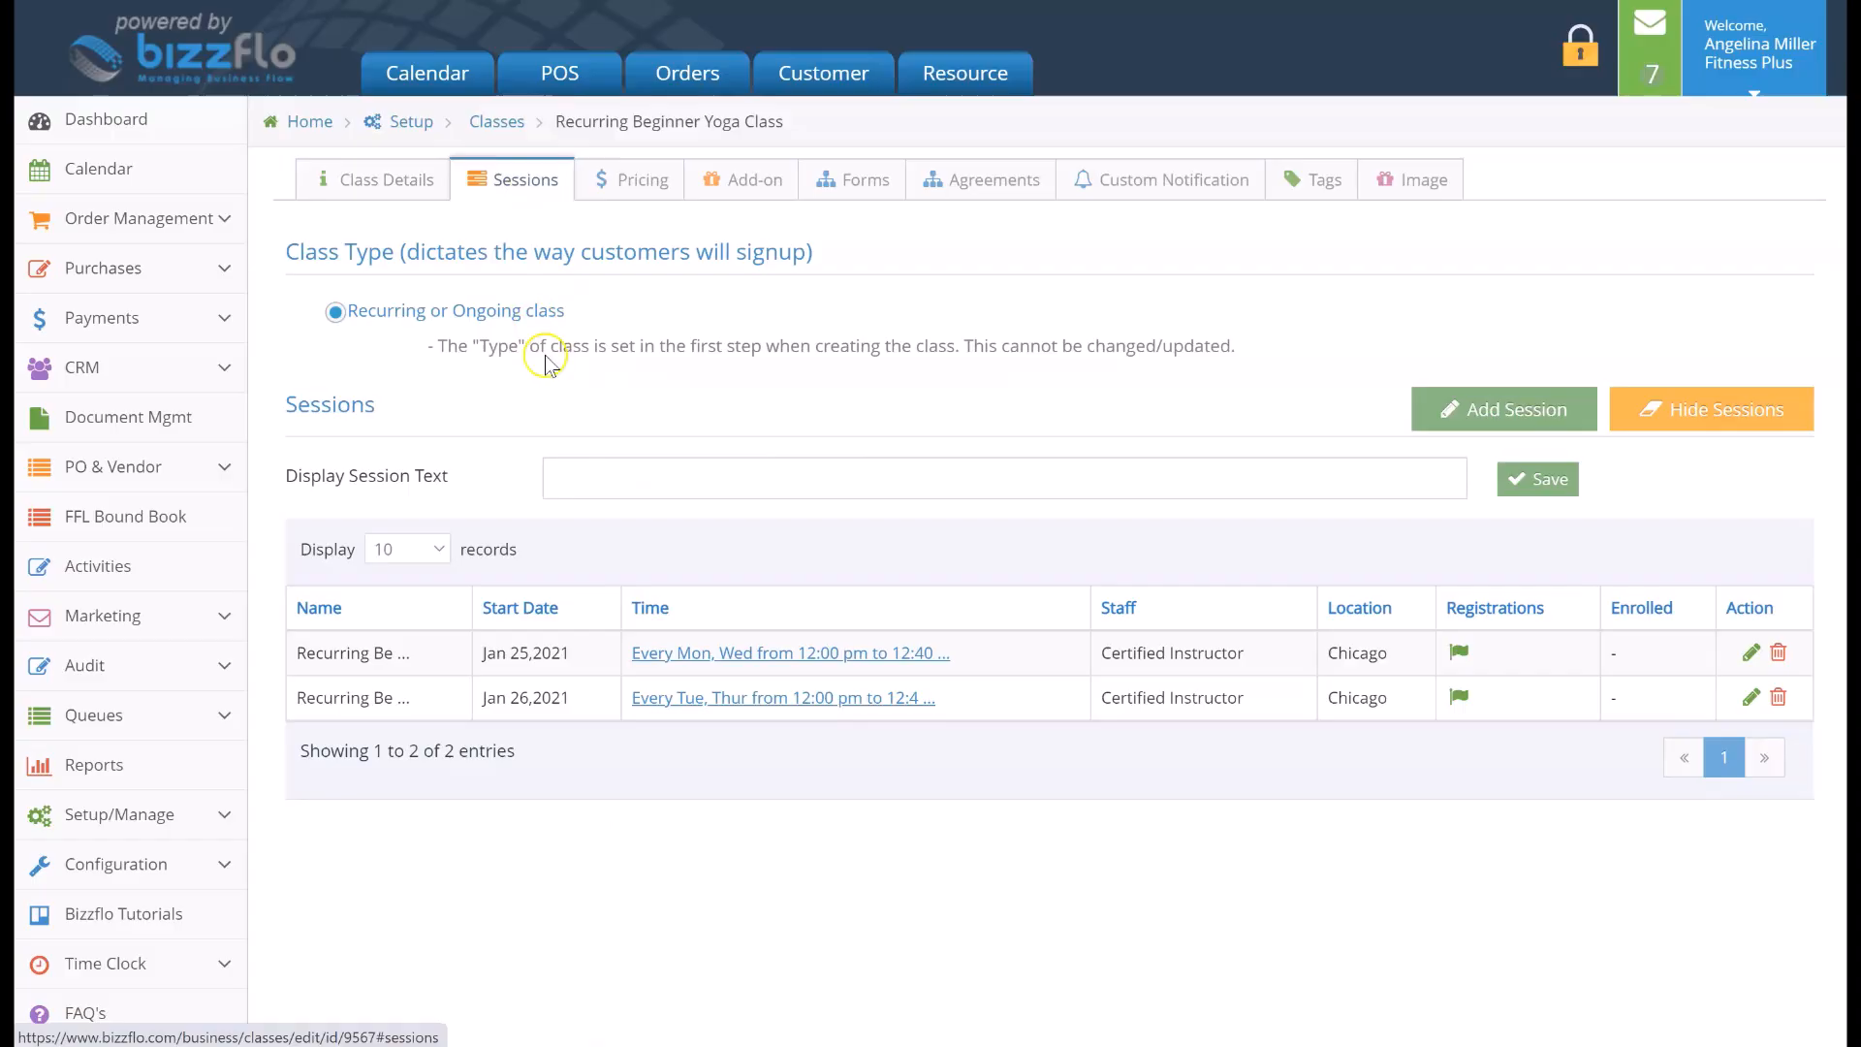
{"action": "left_click", "coordinate": [709, 657]}
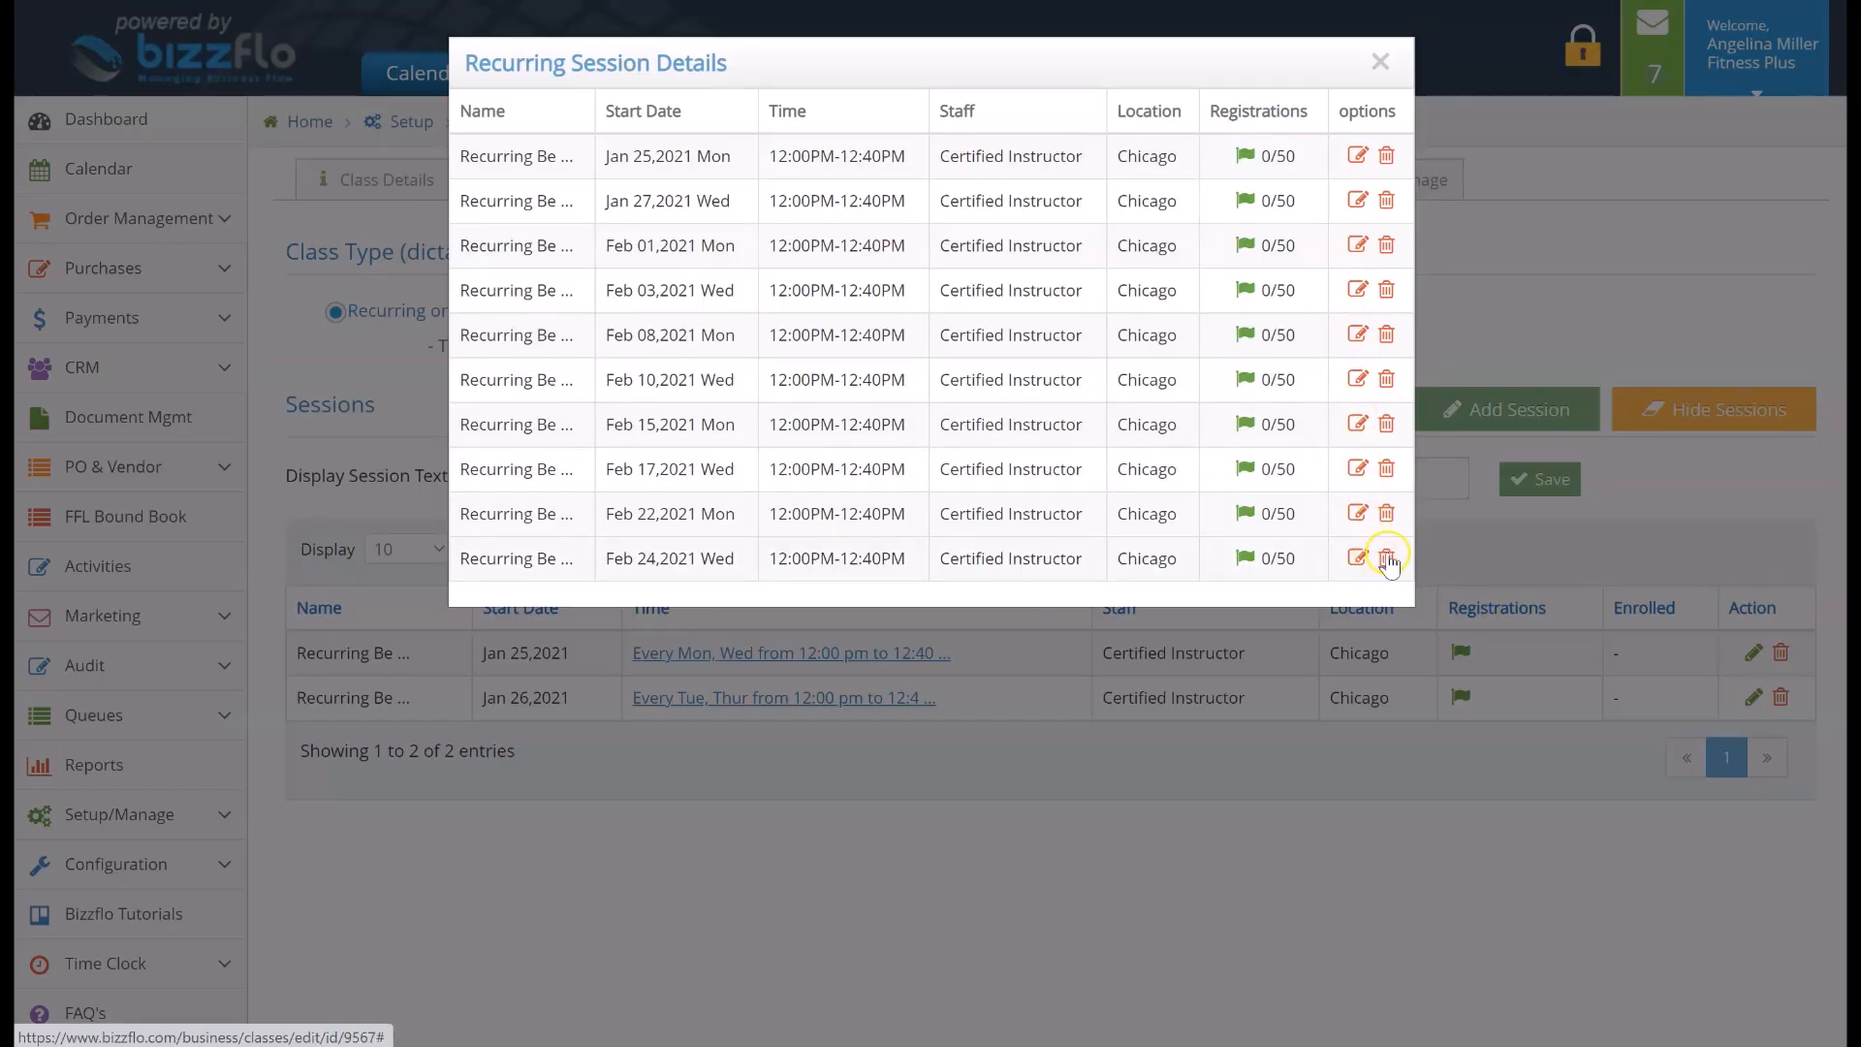
{"action": "left_click", "coordinate": [1387, 557]}
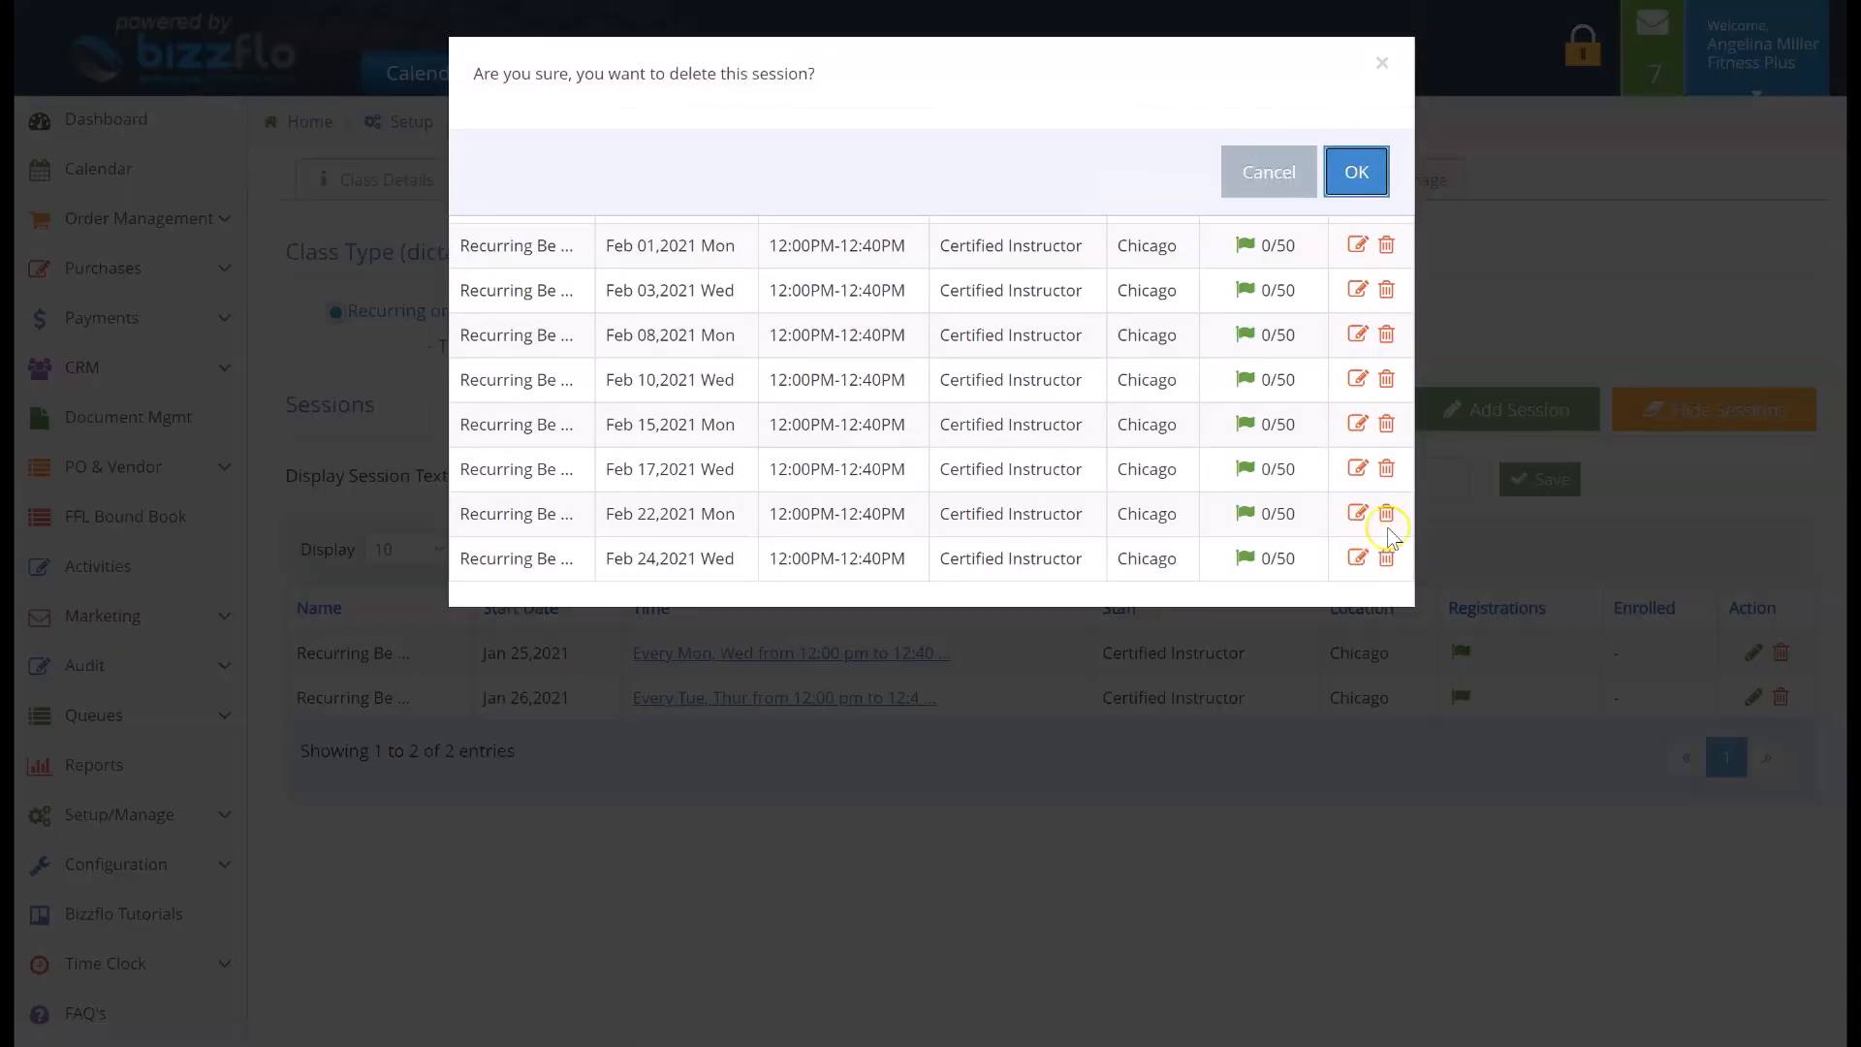
{"action": "left_click", "coordinate": [1356, 171]}
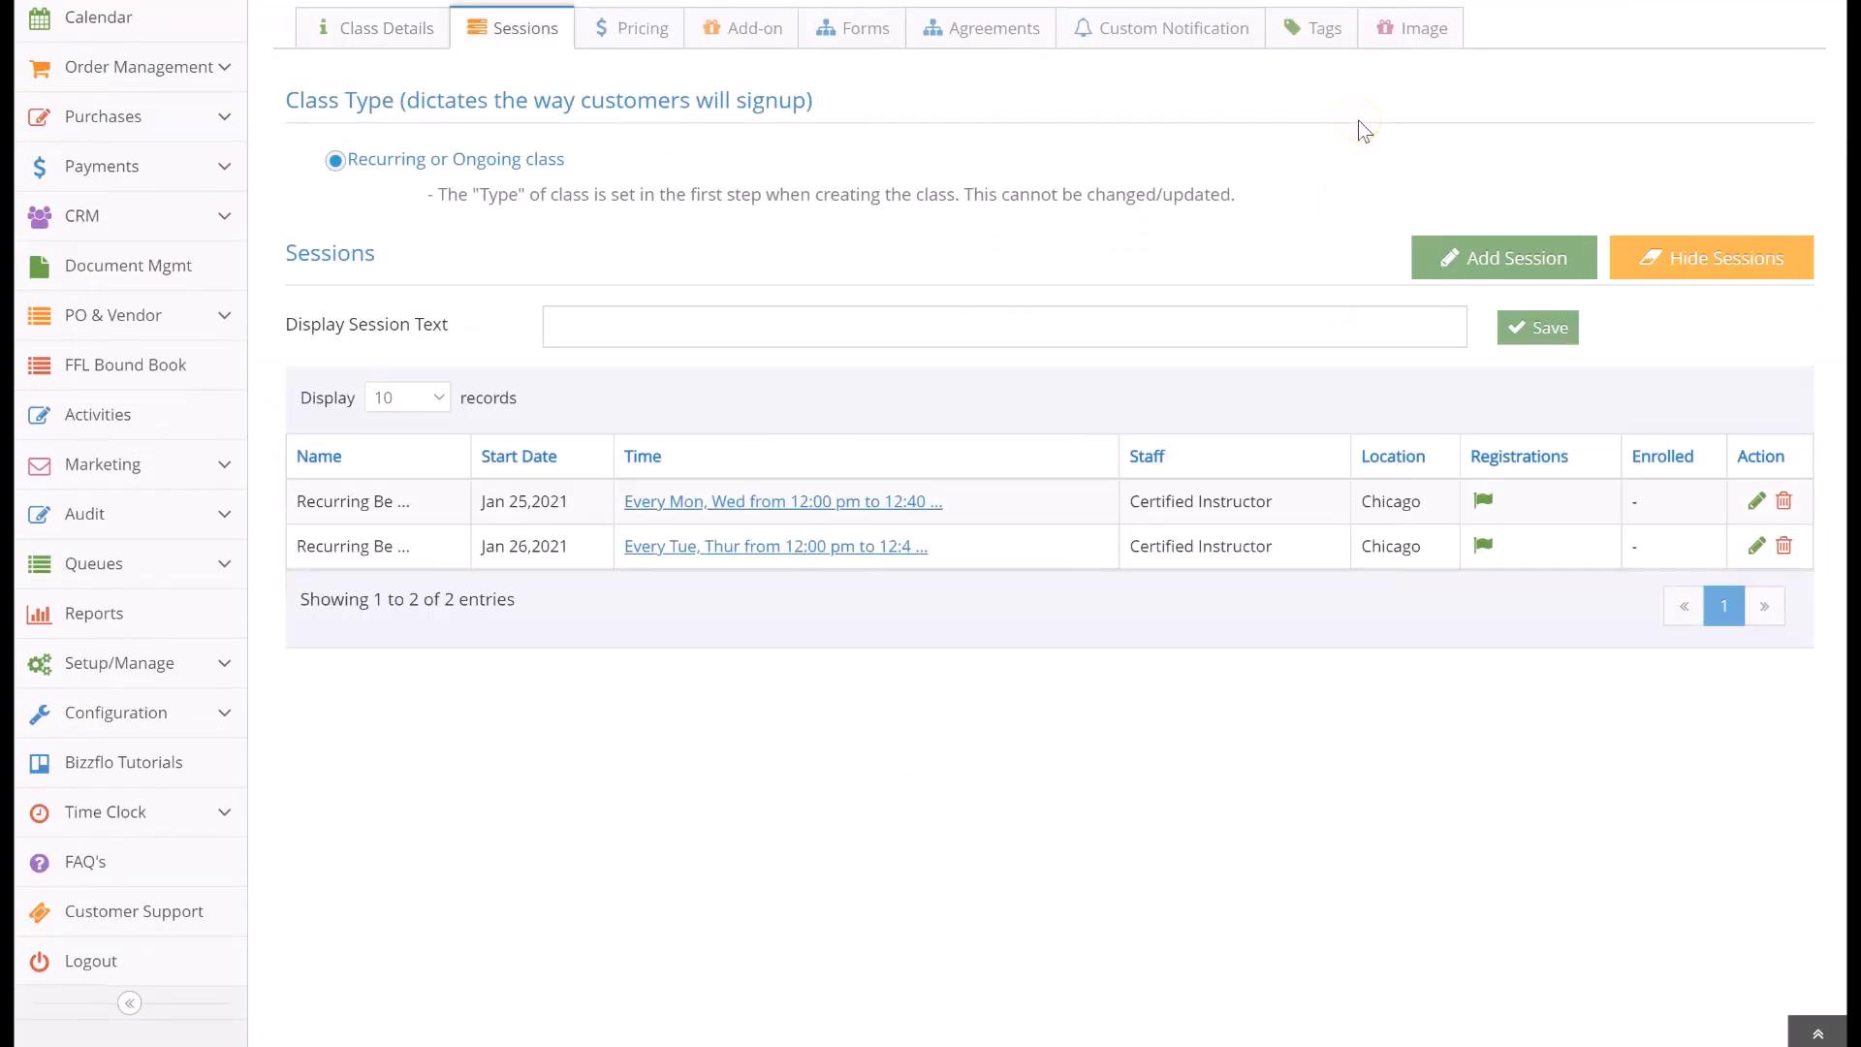
Set the display session text to Yoga Classes (Recurring) and save it
{"action": "scroll", "coordinate": [1119, 230], "scroll_direction": "up", "scroll_amount": 2}
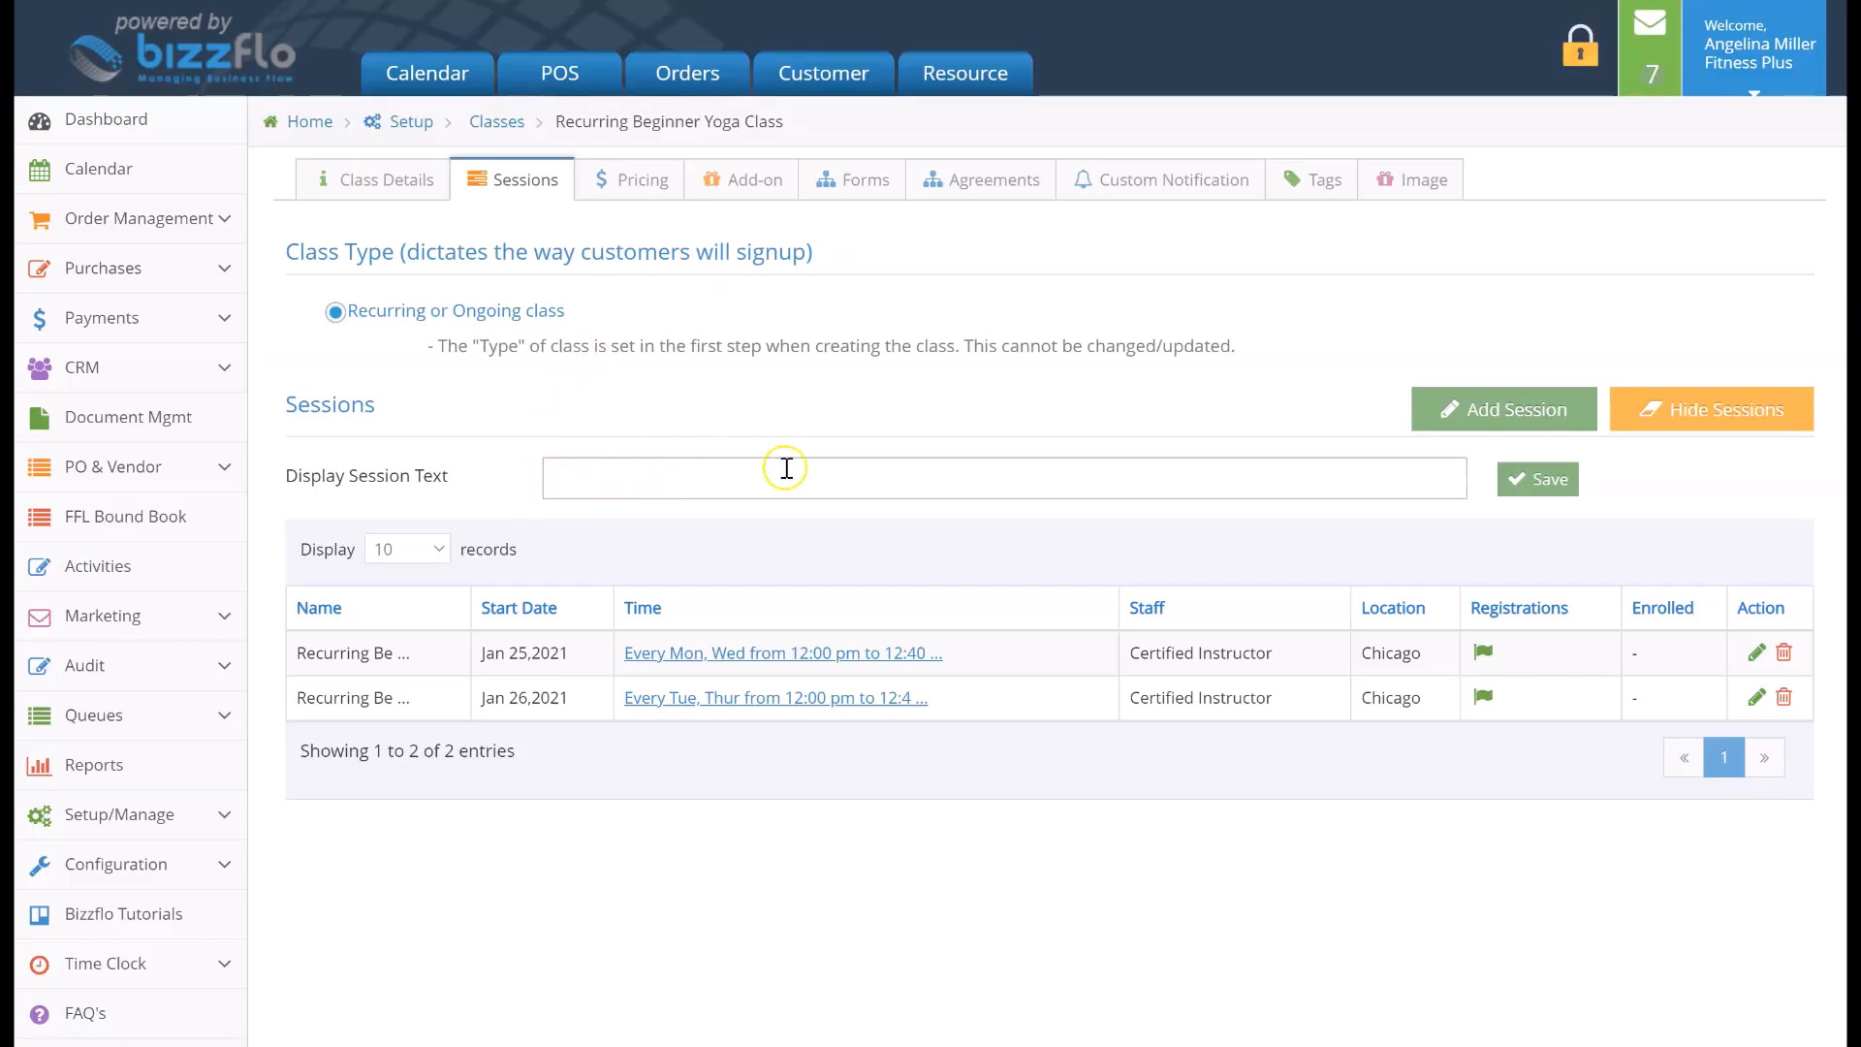
{"action": "left_click", "coordinate": [570, 484]}
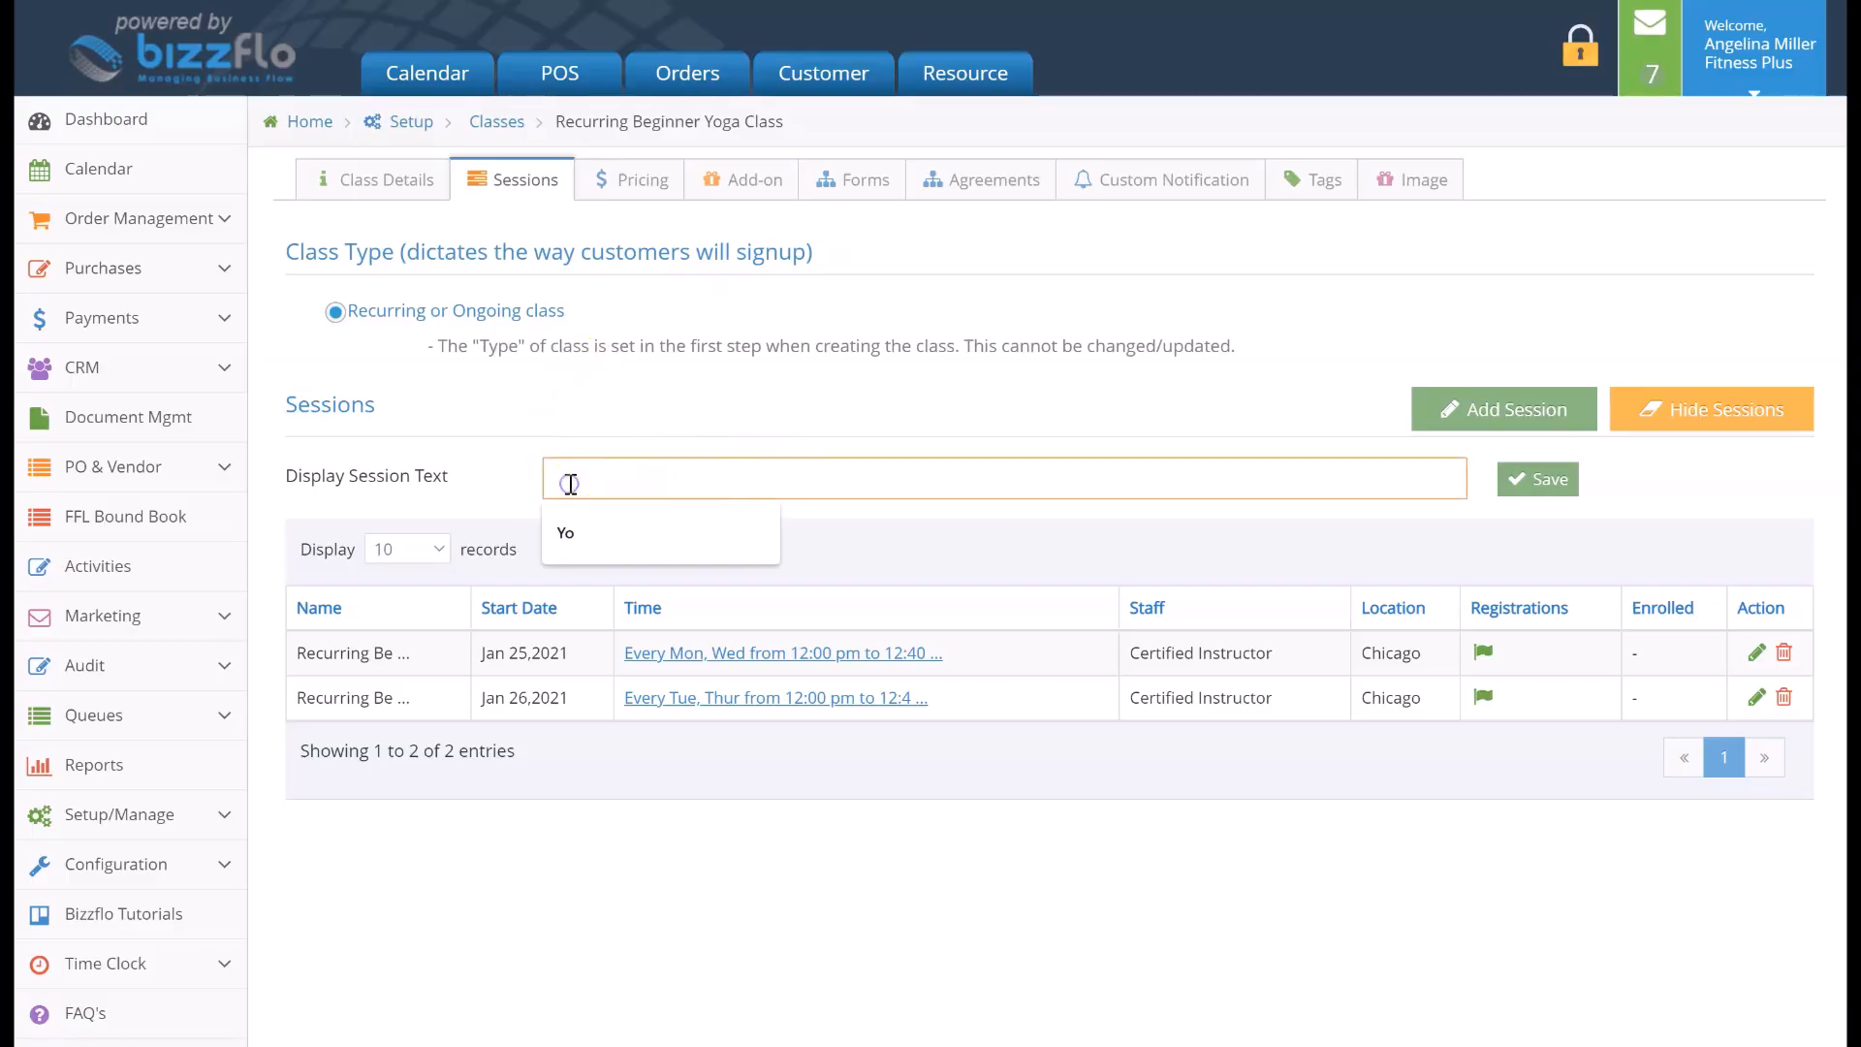
{"action": "type", "text": "Yoga Classes (Recurring"}
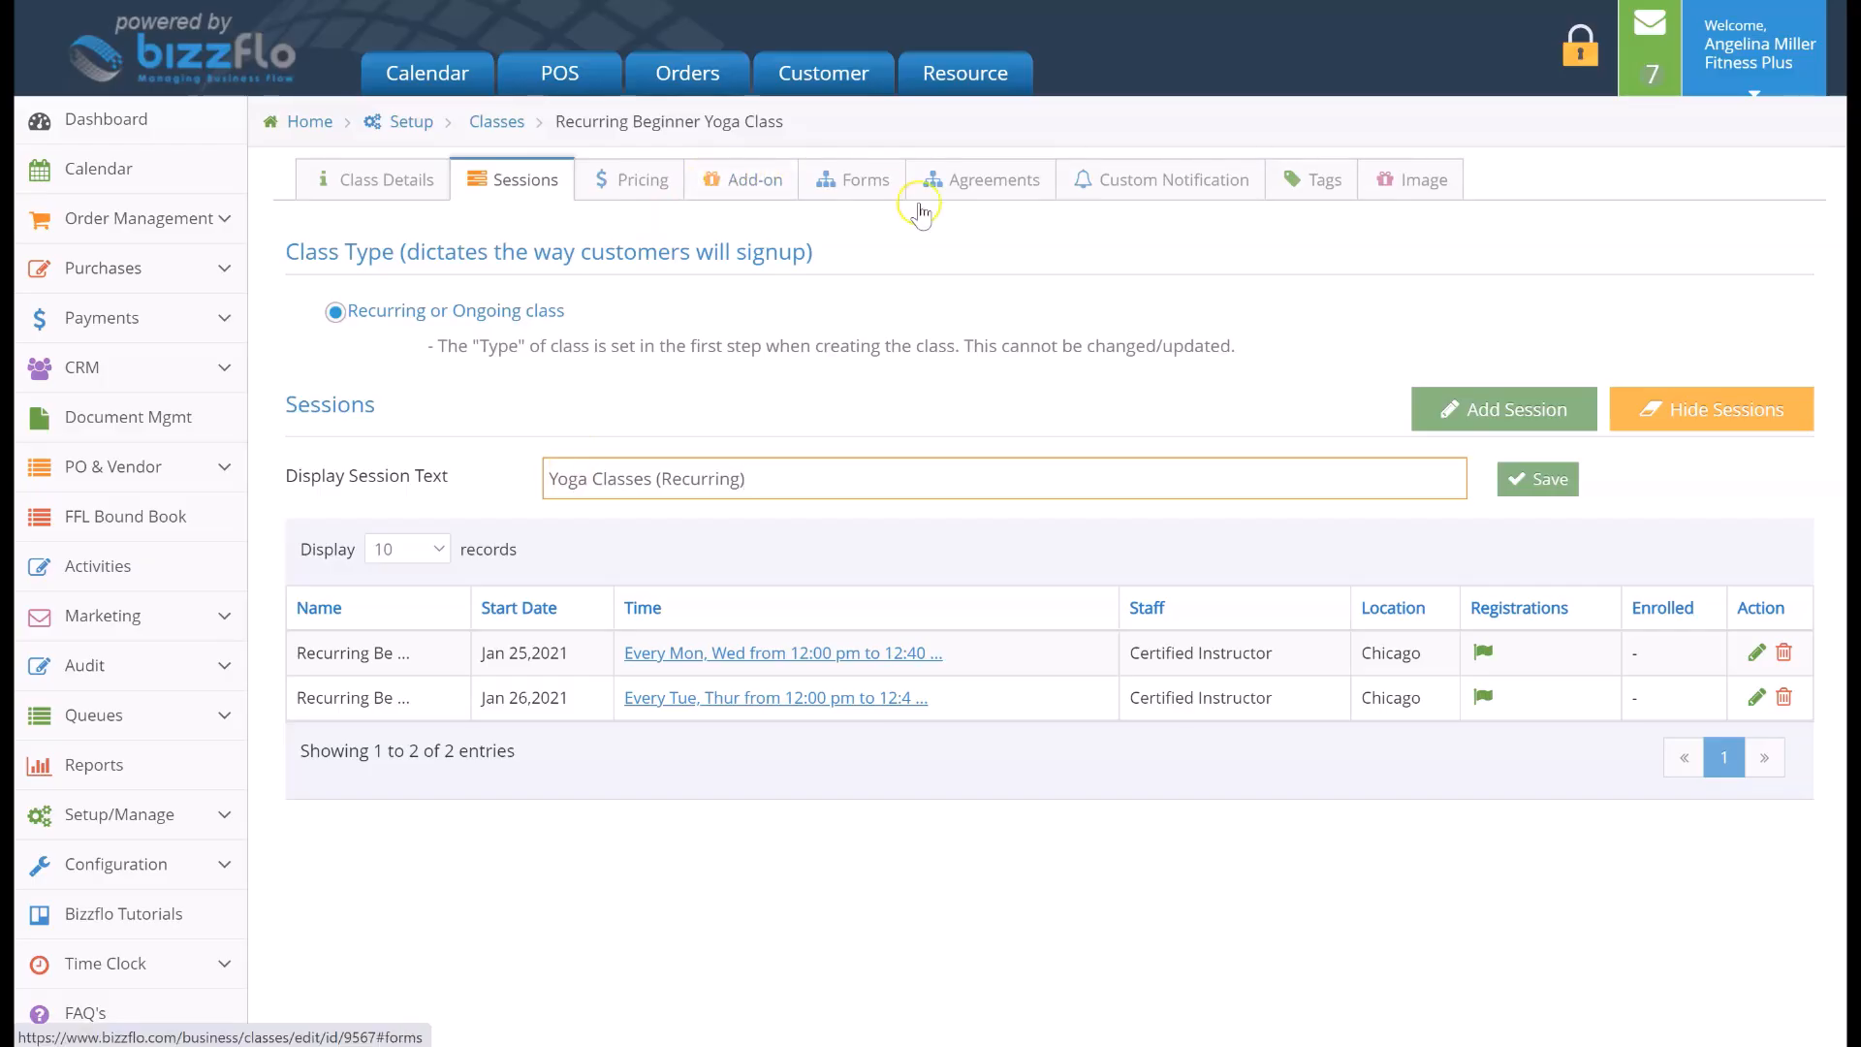
{"action": "left_click", "coordinate": [1529, 478]}
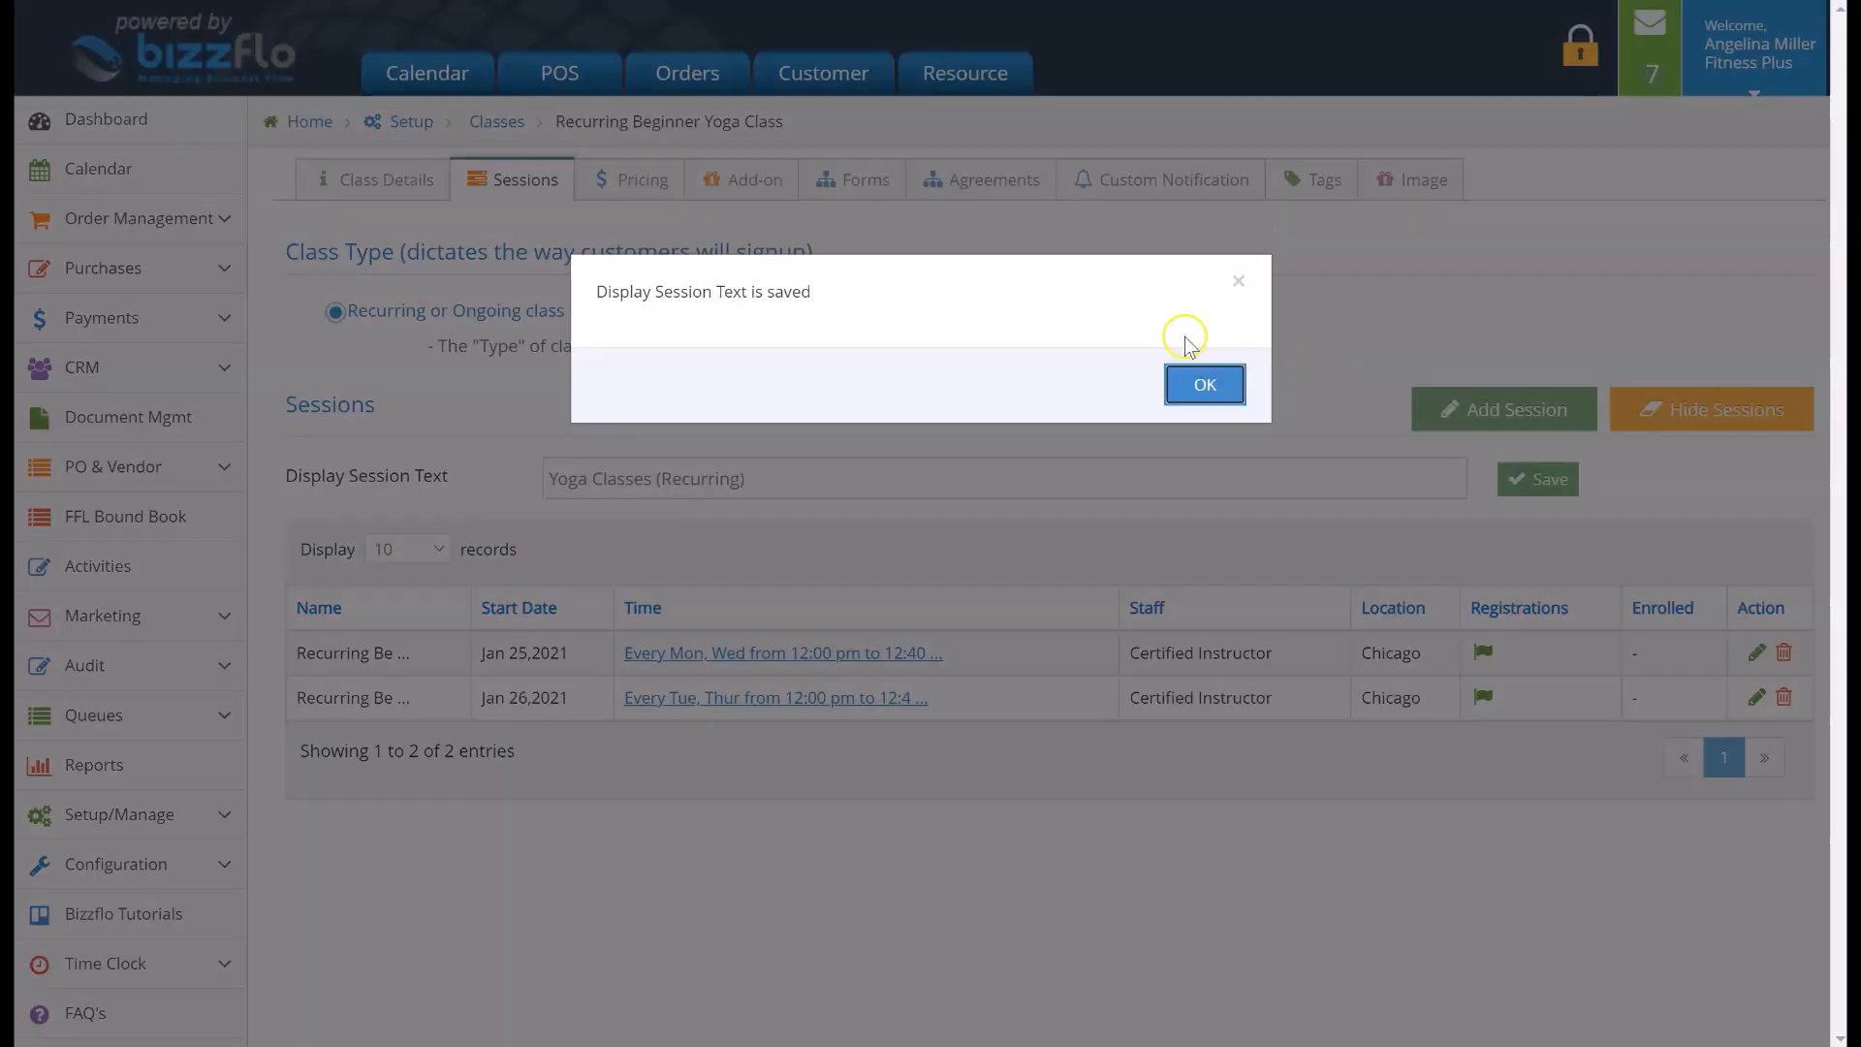
{"action": "left_click", "coordinate": [1201, 381]}
Add the Paleo Protein- Vanilla product from the Supplements category as a class add-on at $15
{"action": "left_click", "coordinate": [771, 189]}
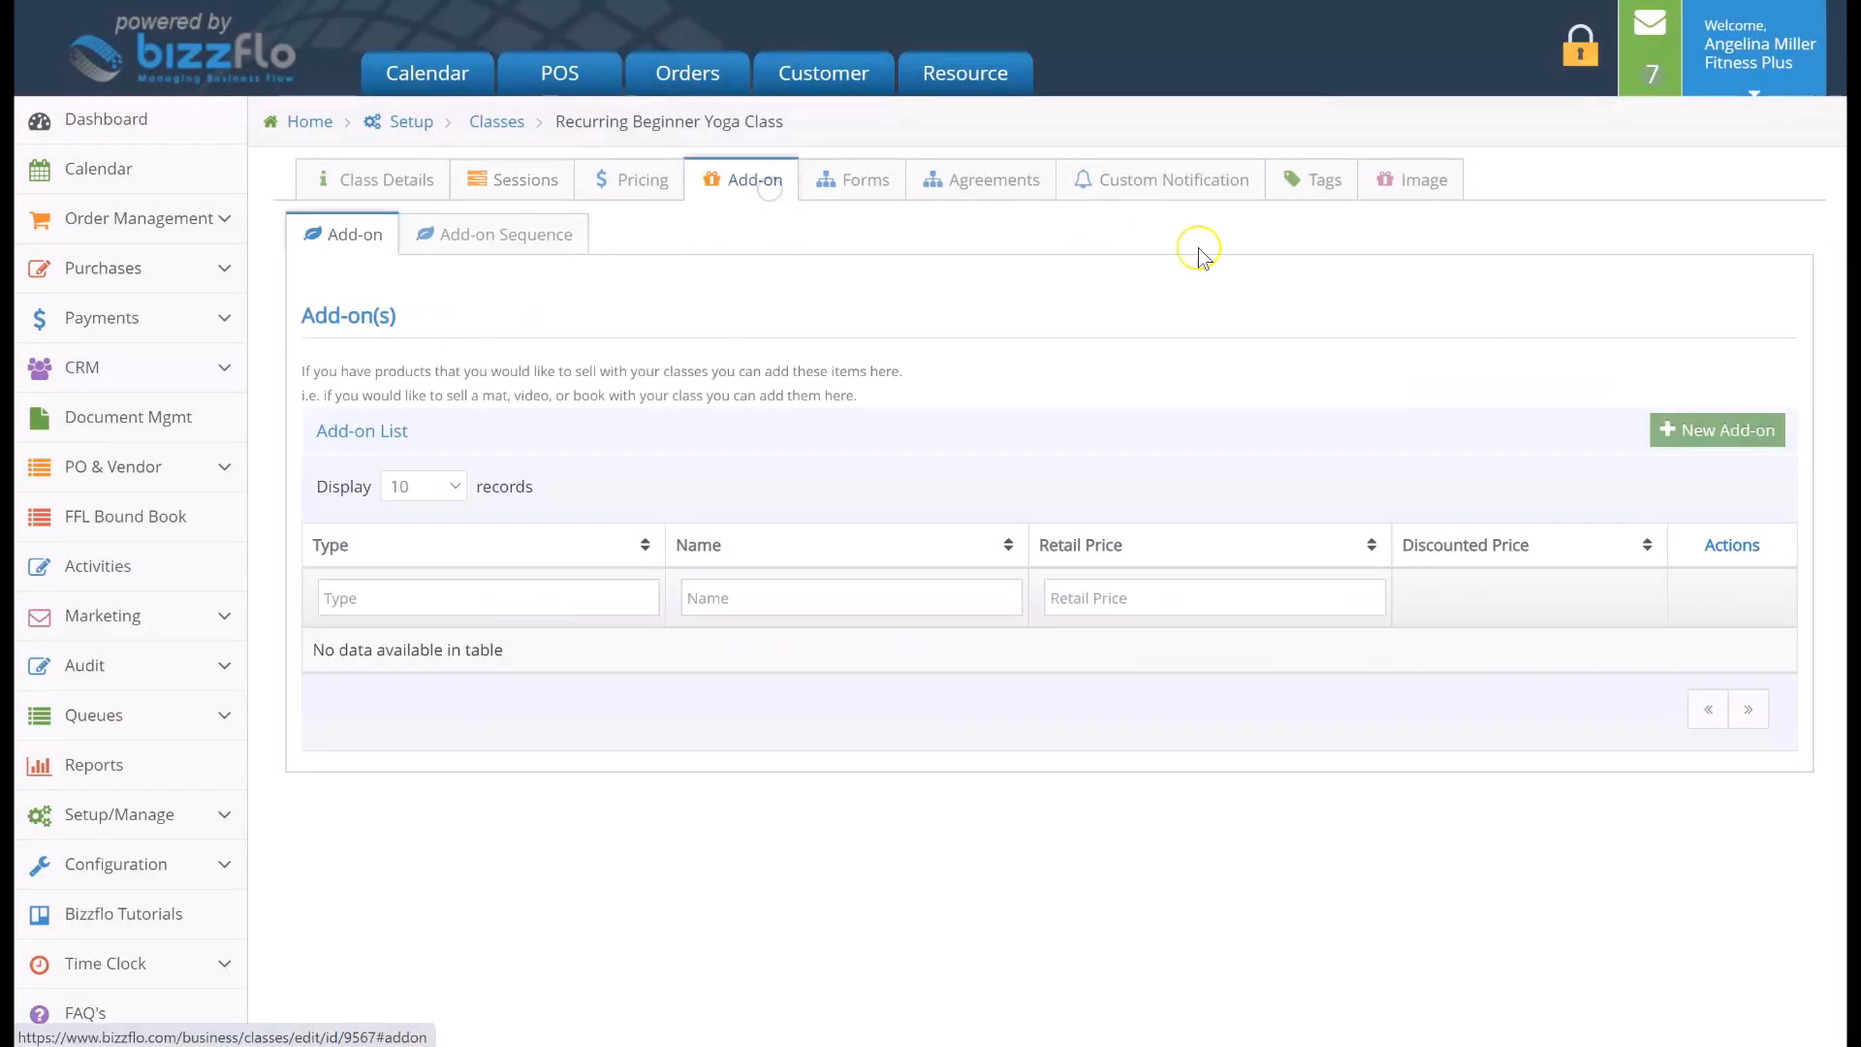
{"action": "left_click", "coordinate": [1671, 429]}
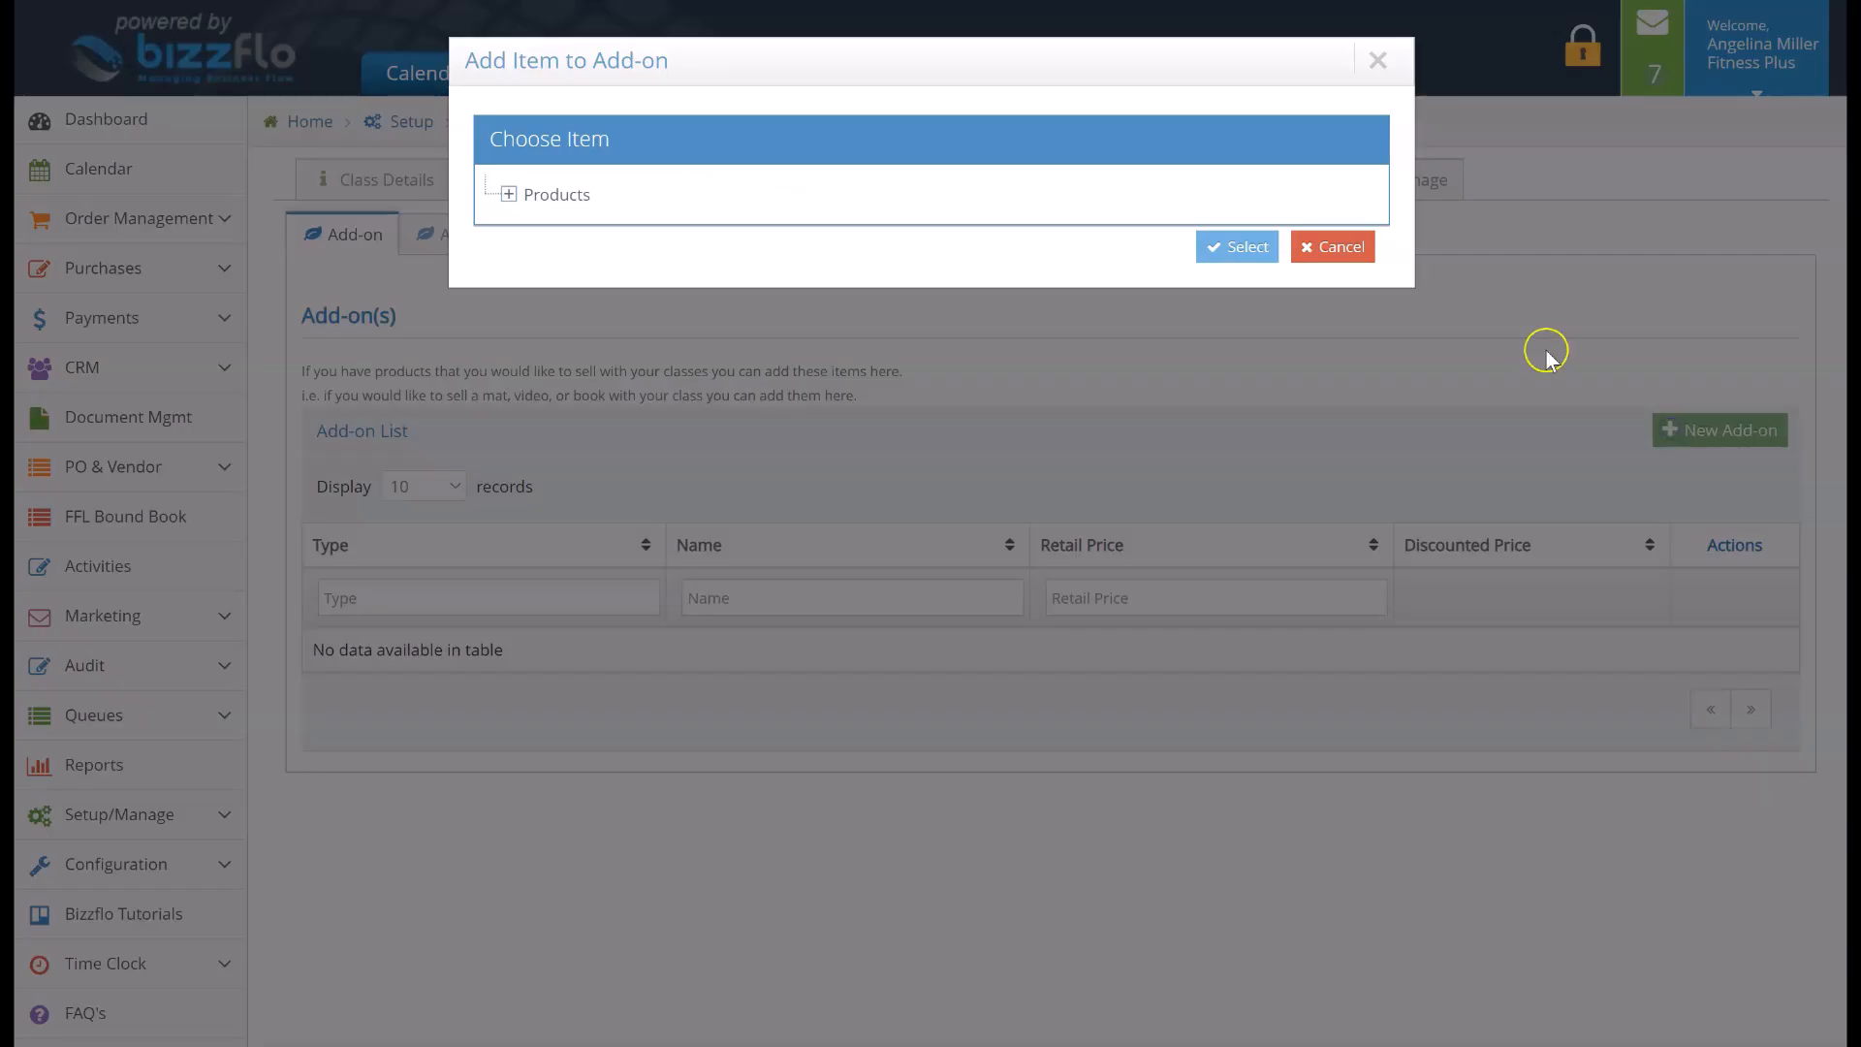
{"action": "left_click", "coordinate": [1153, 193]}
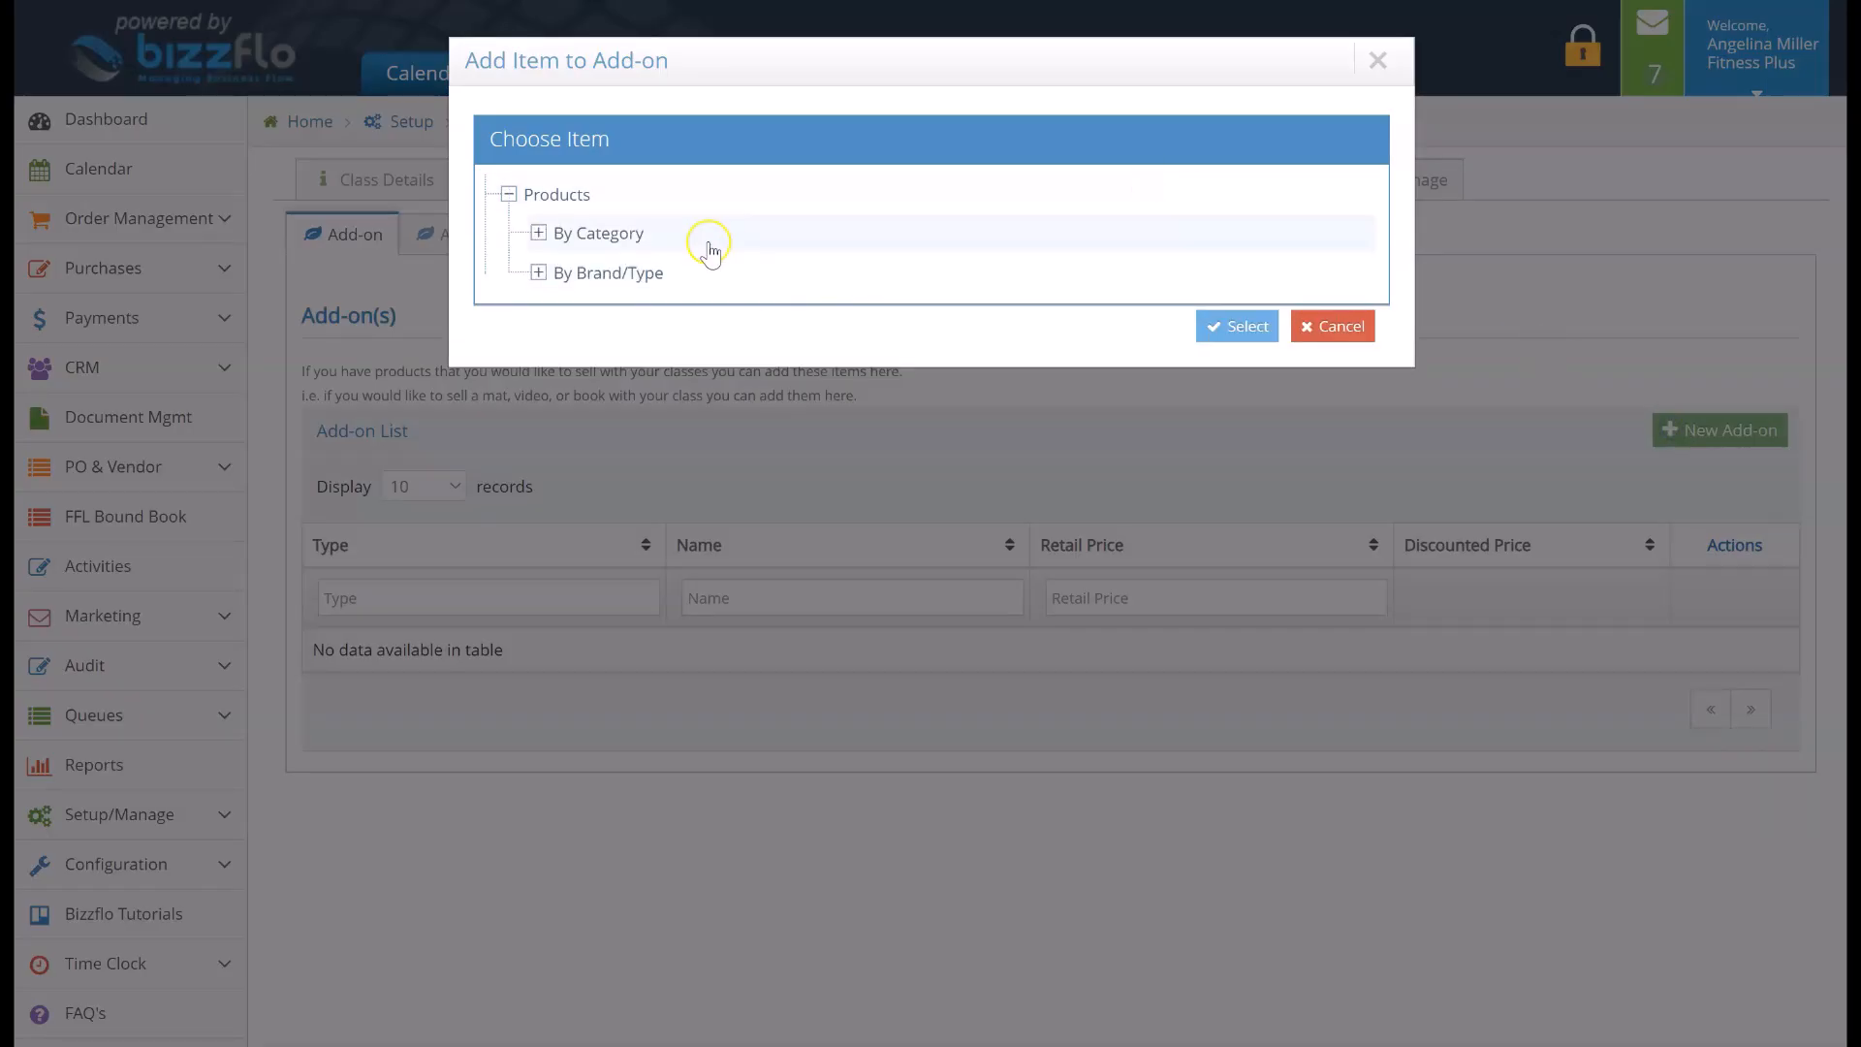
{"action": "left_click", "coordinate": [699, 244]}
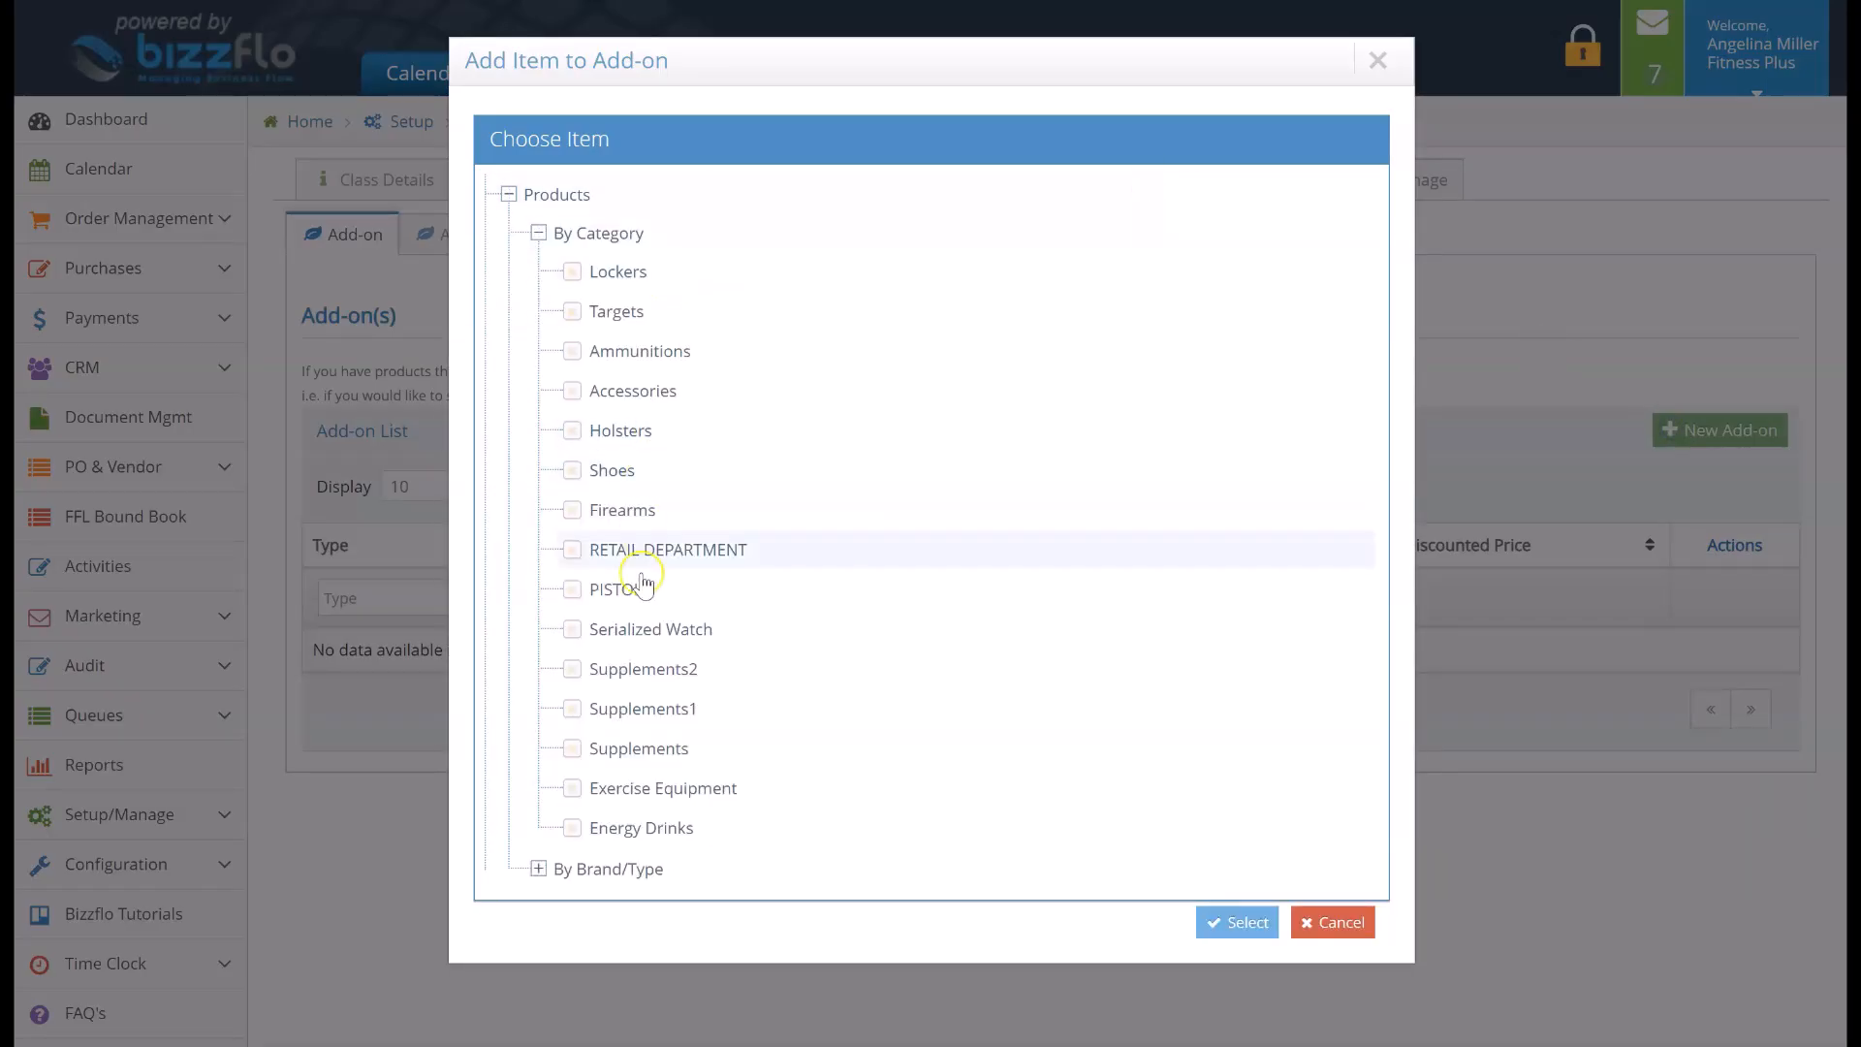
{"action": "left_click", "coordinate": [648, 749]}
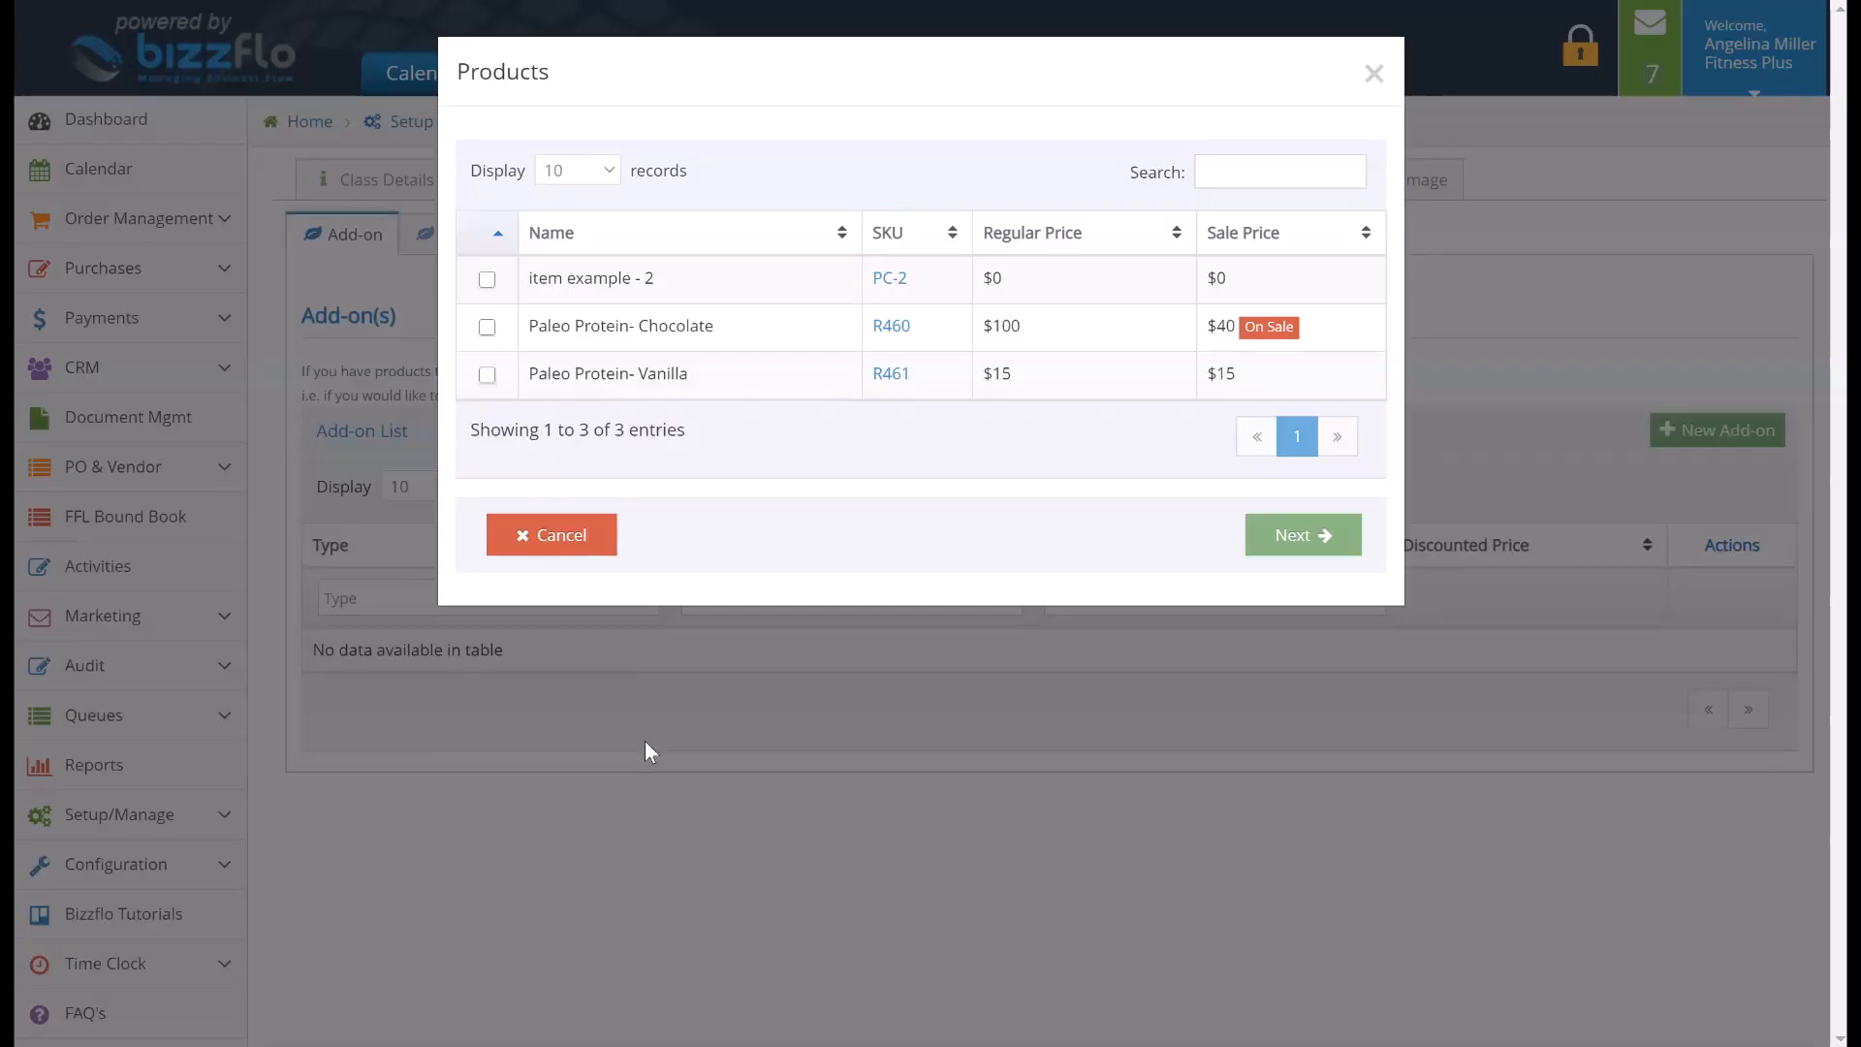
{"action": "left_click", "coordinate": [487, 375]}
{"action": "left_click", "coordinate": [1251, 531]}
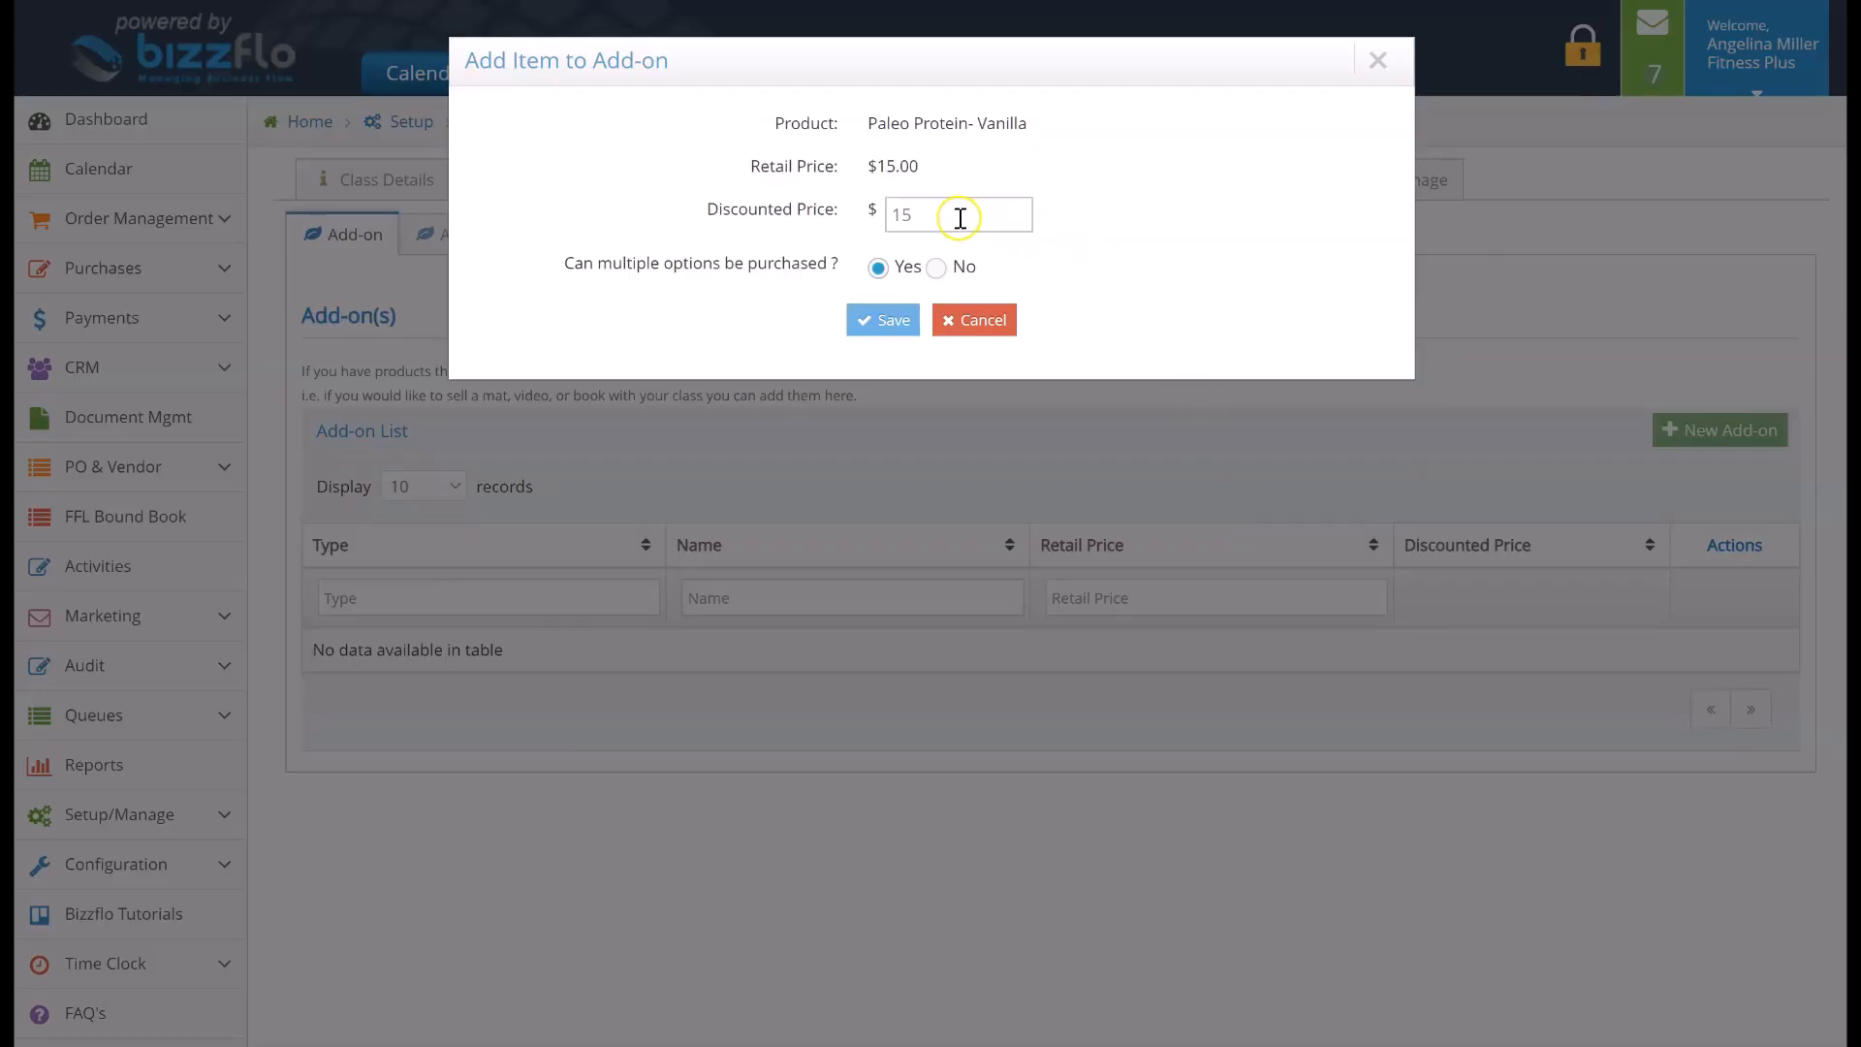
{"action": "left_click", "coordinate": [886, 218]}
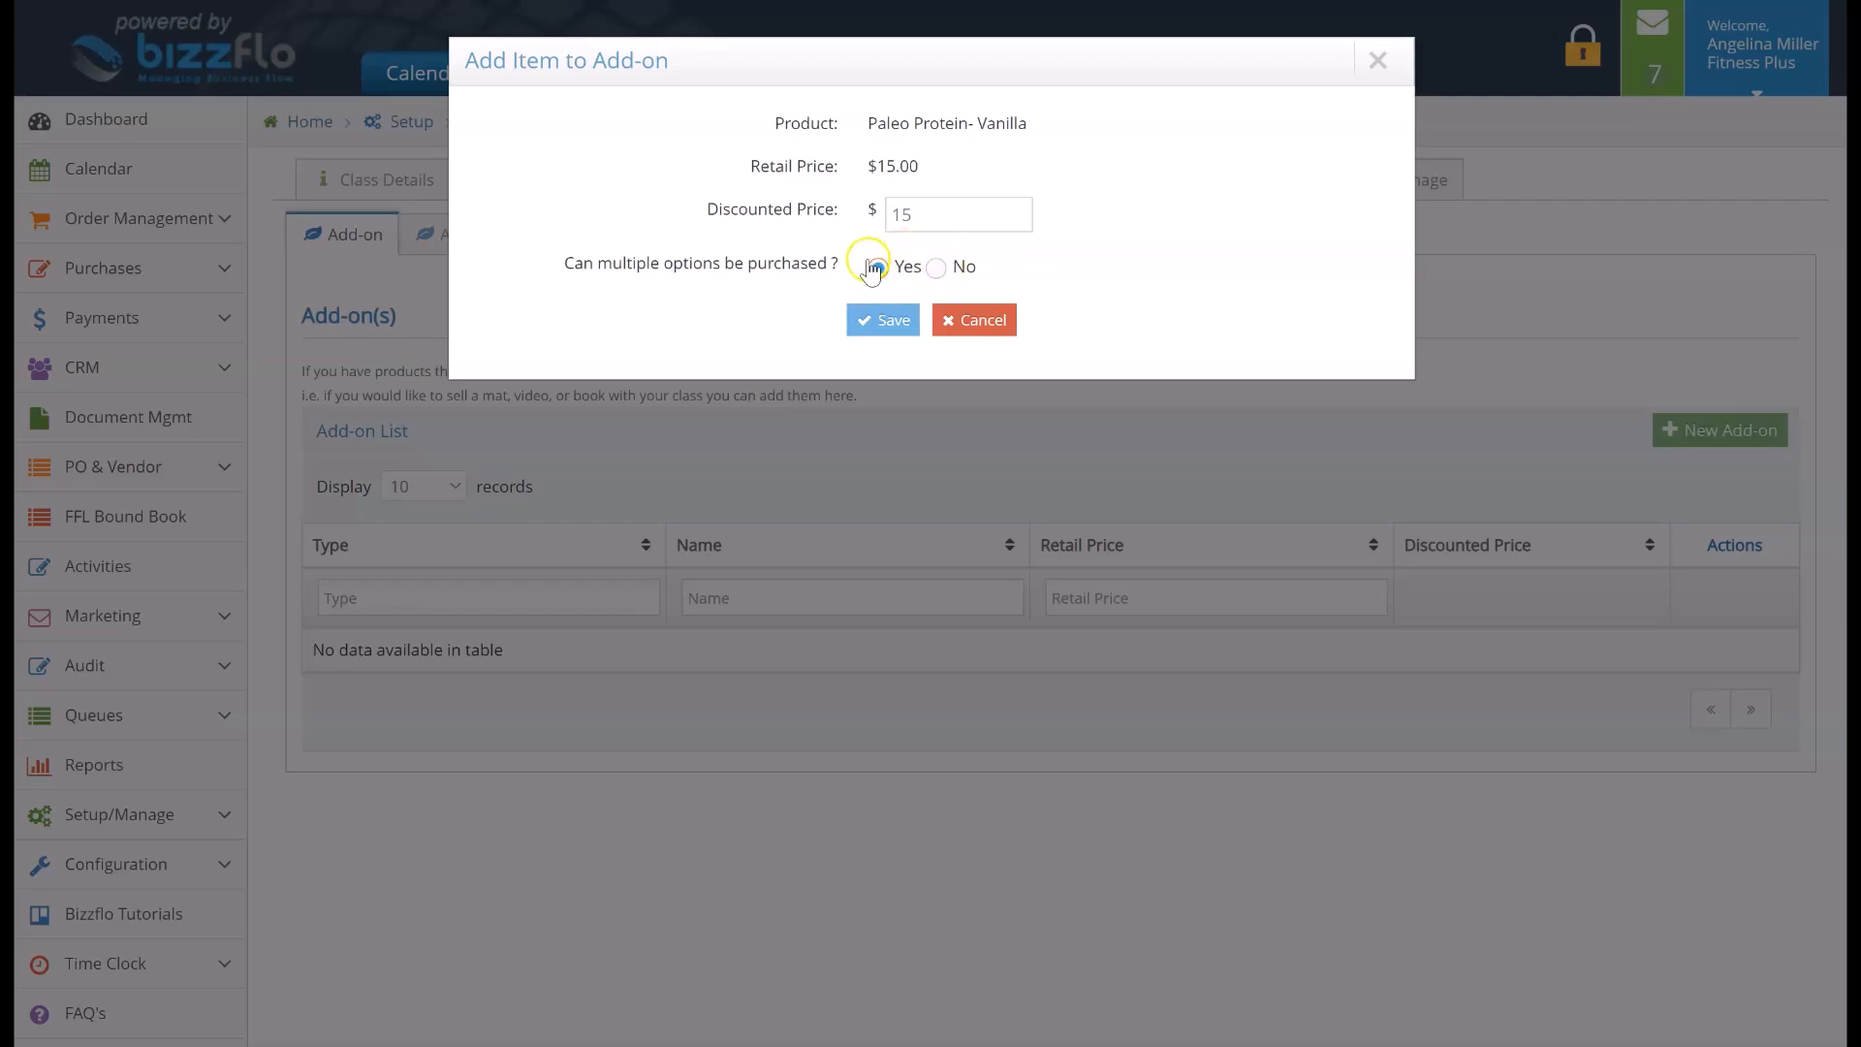
{"action": "left_click", "coordinate": [854, 316]}
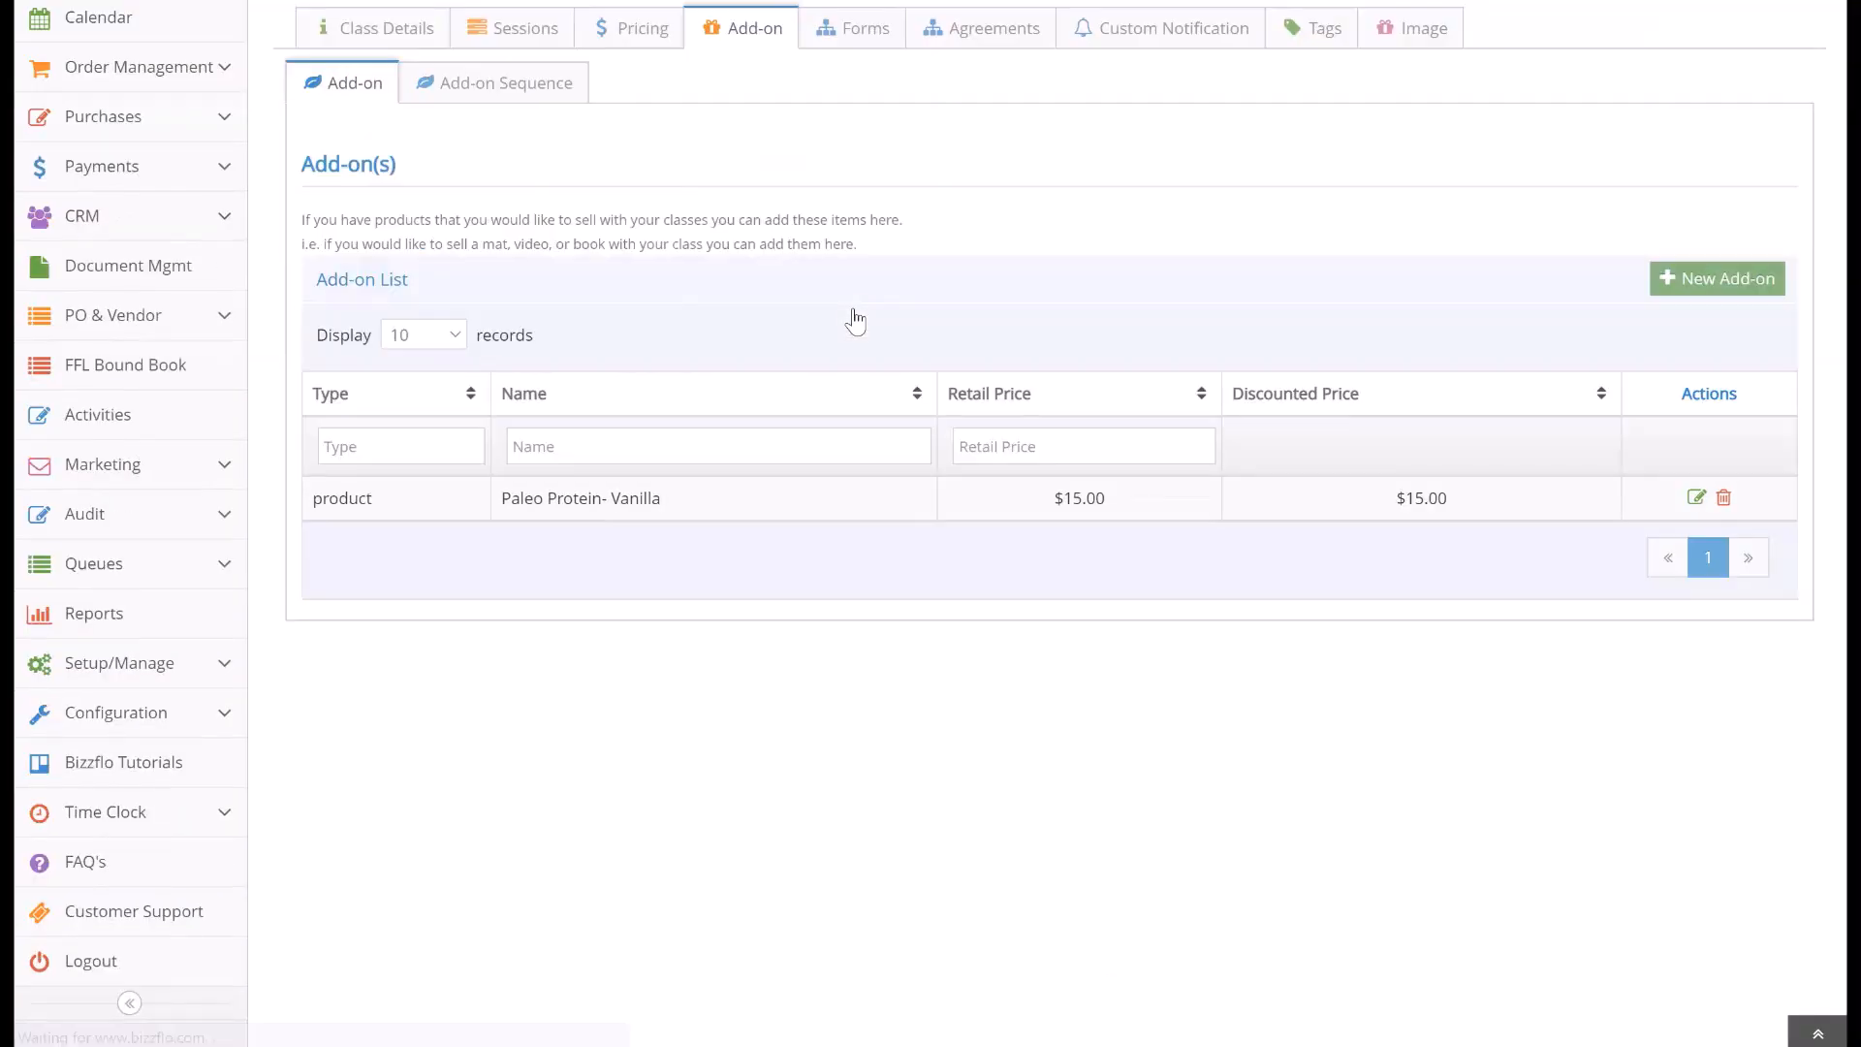
Review the class's add-on sequence and its custom notification templates
{"action": "scroll", "coordinate": [854, 316], "scroll_direction": "up", "scroll_amount": 2}
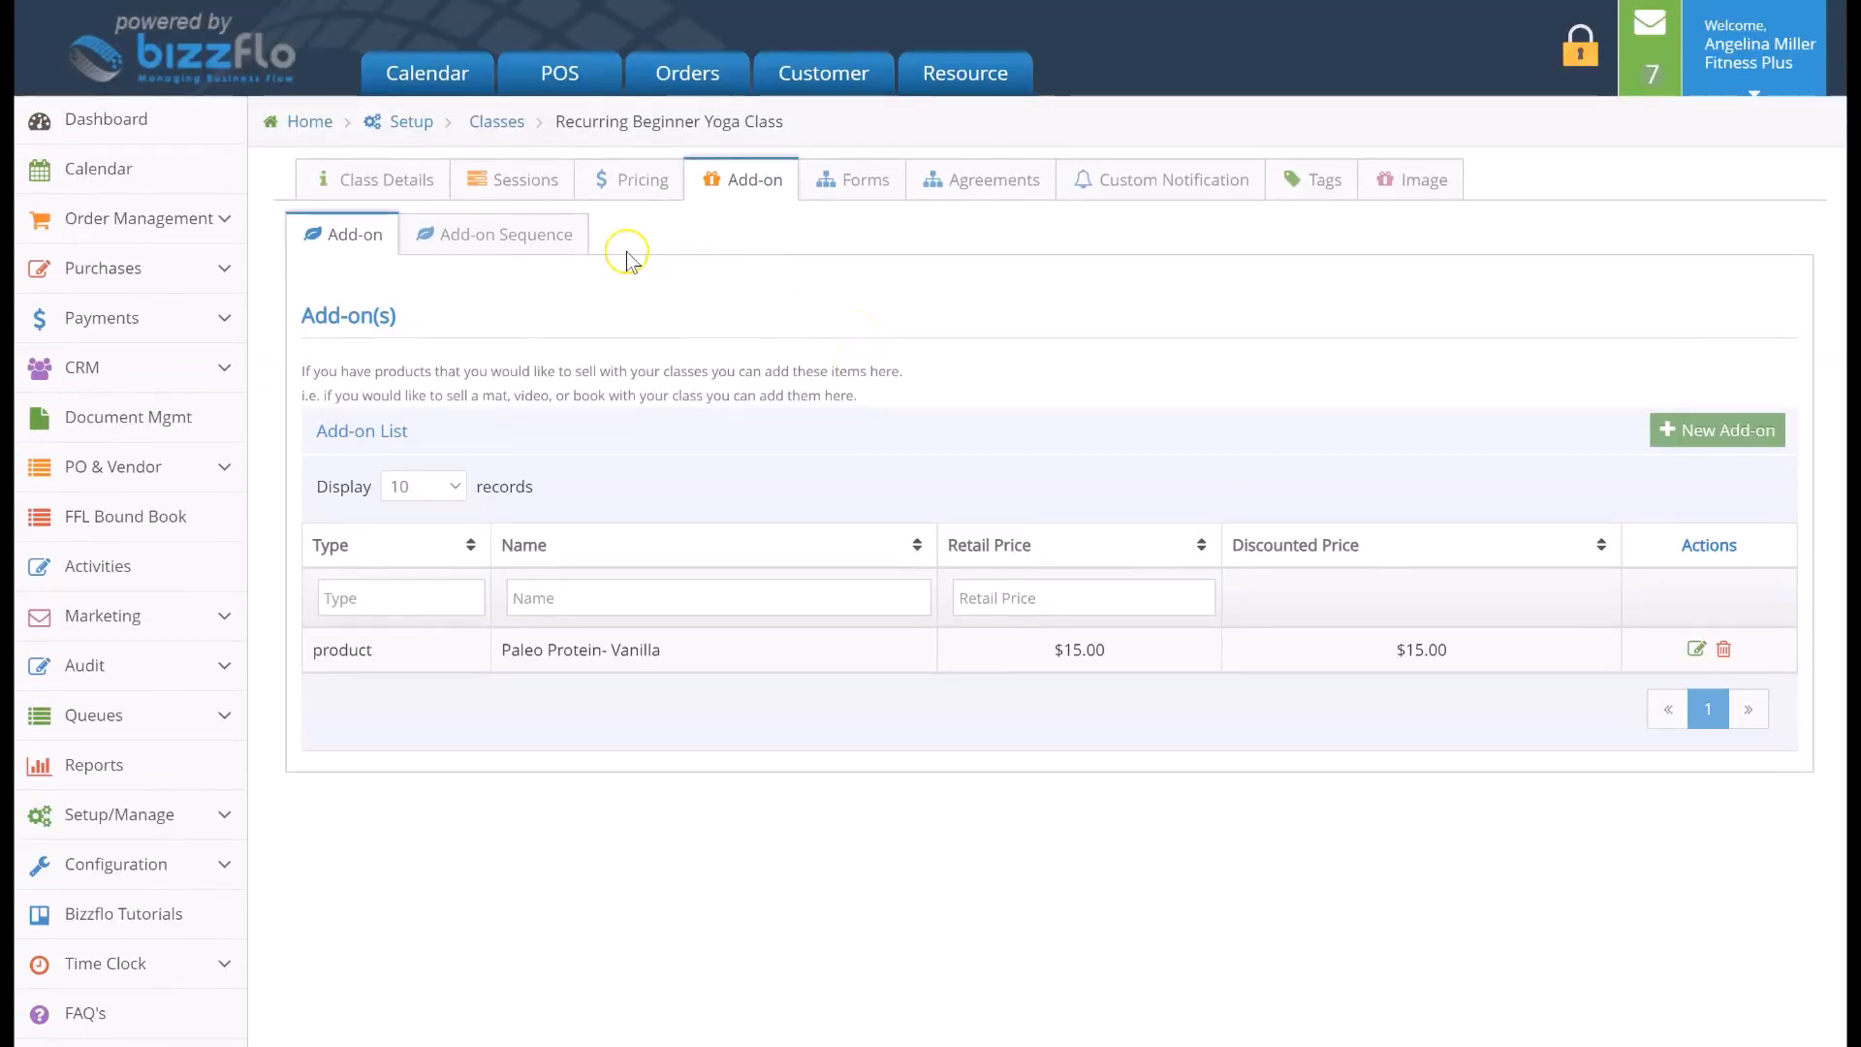
{"action": "left_click", "coordinate": [436, 242]}
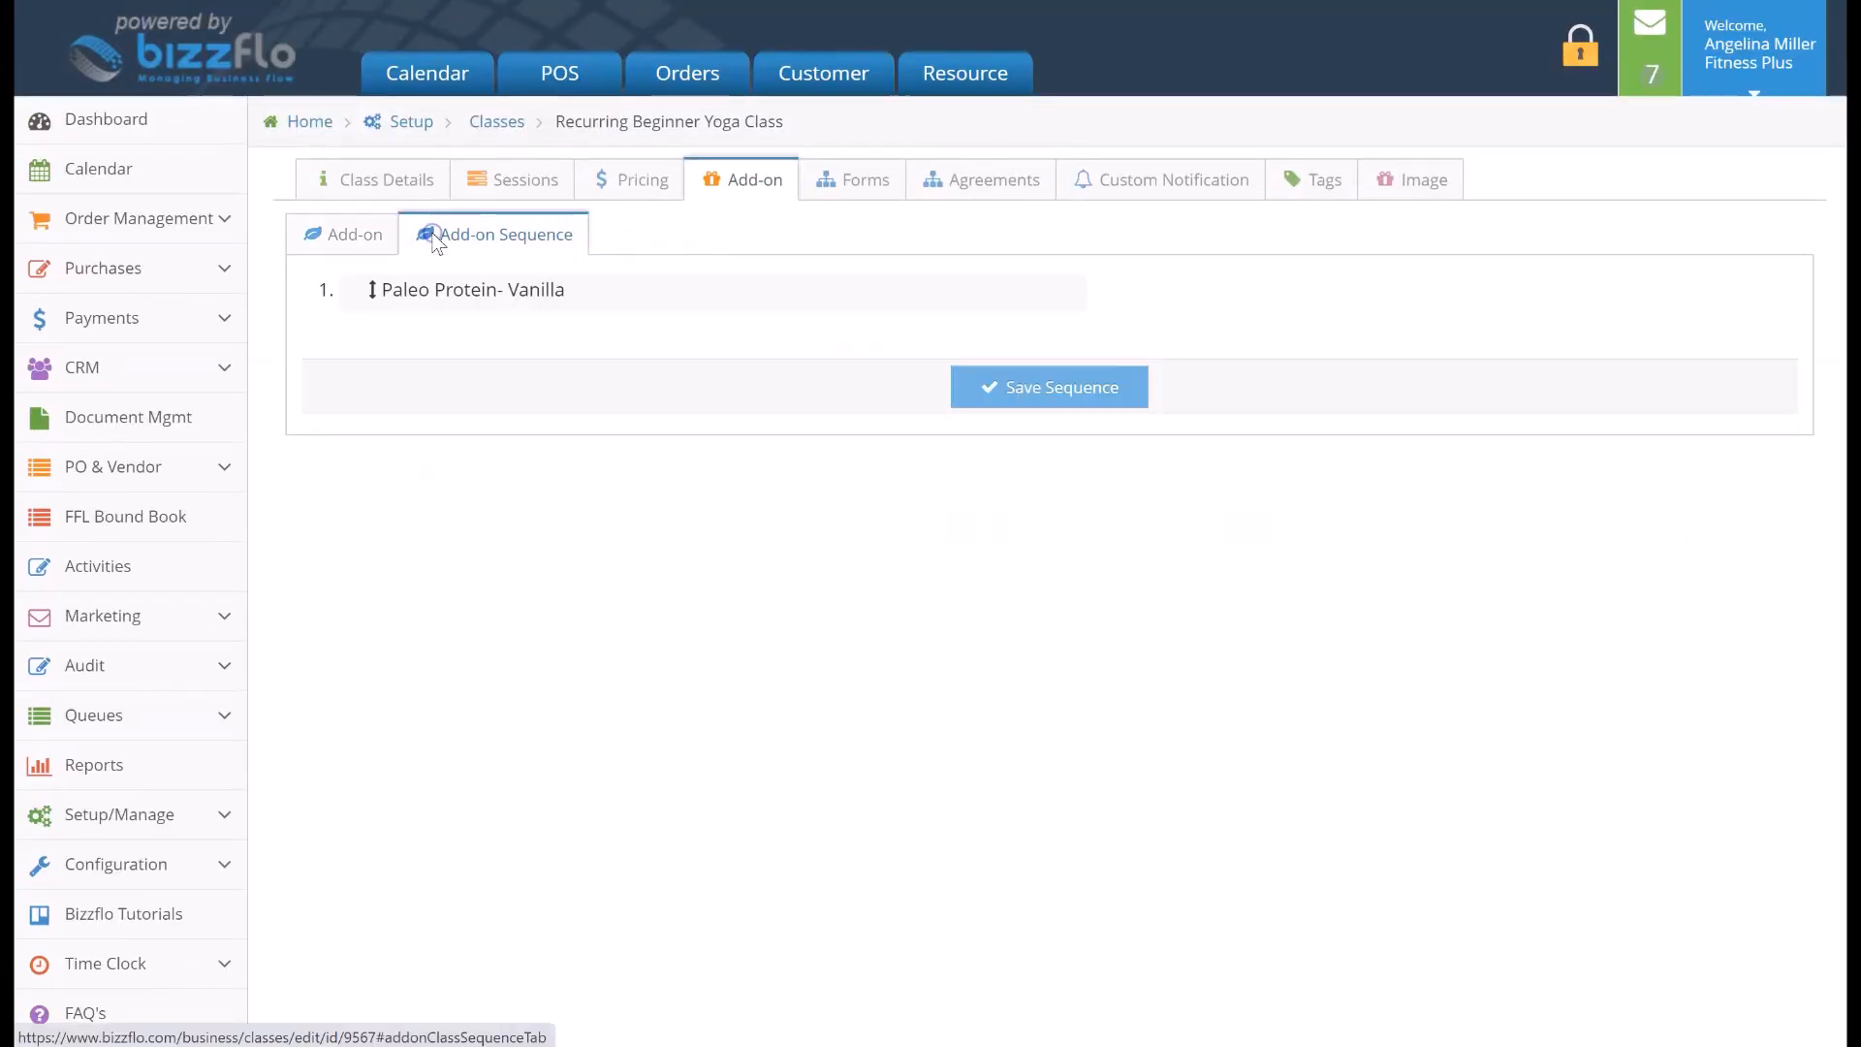
{"action": "left_click", "coordinate": [751, 167]}
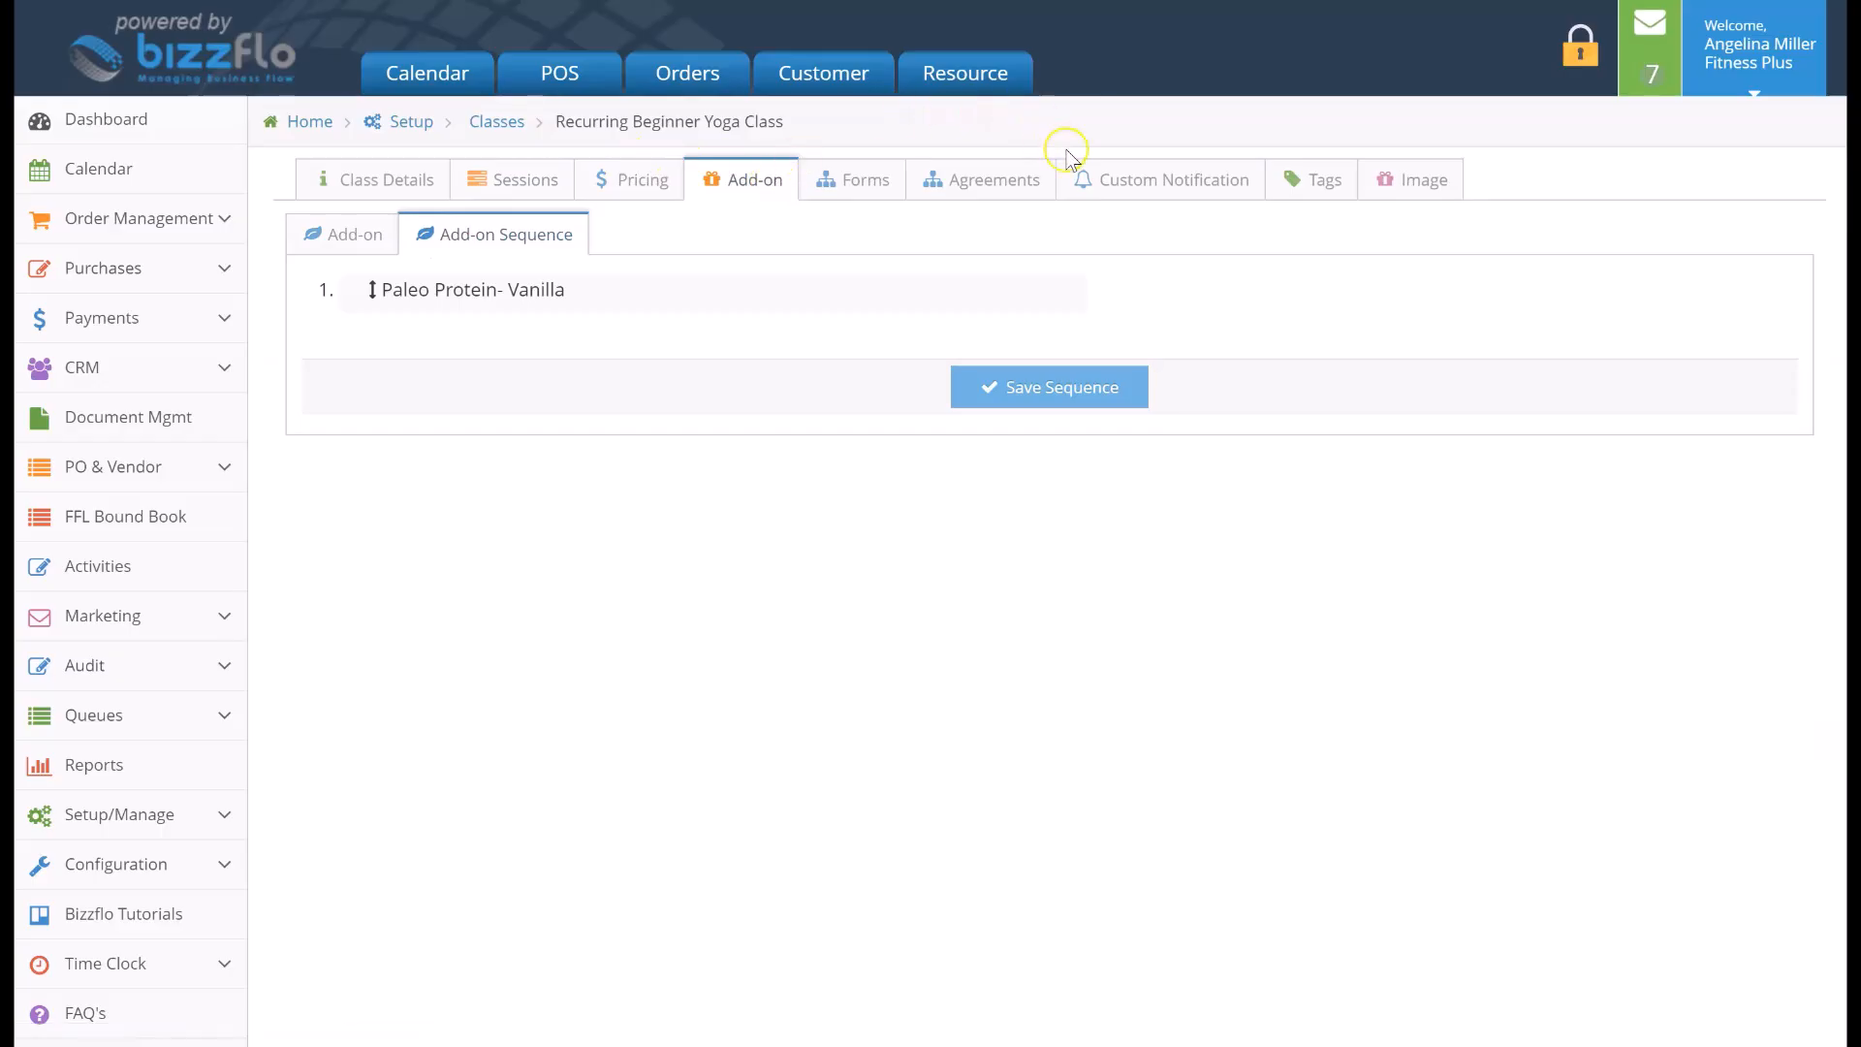
{"action": "left_click", "coordinate": [1221, 184]}
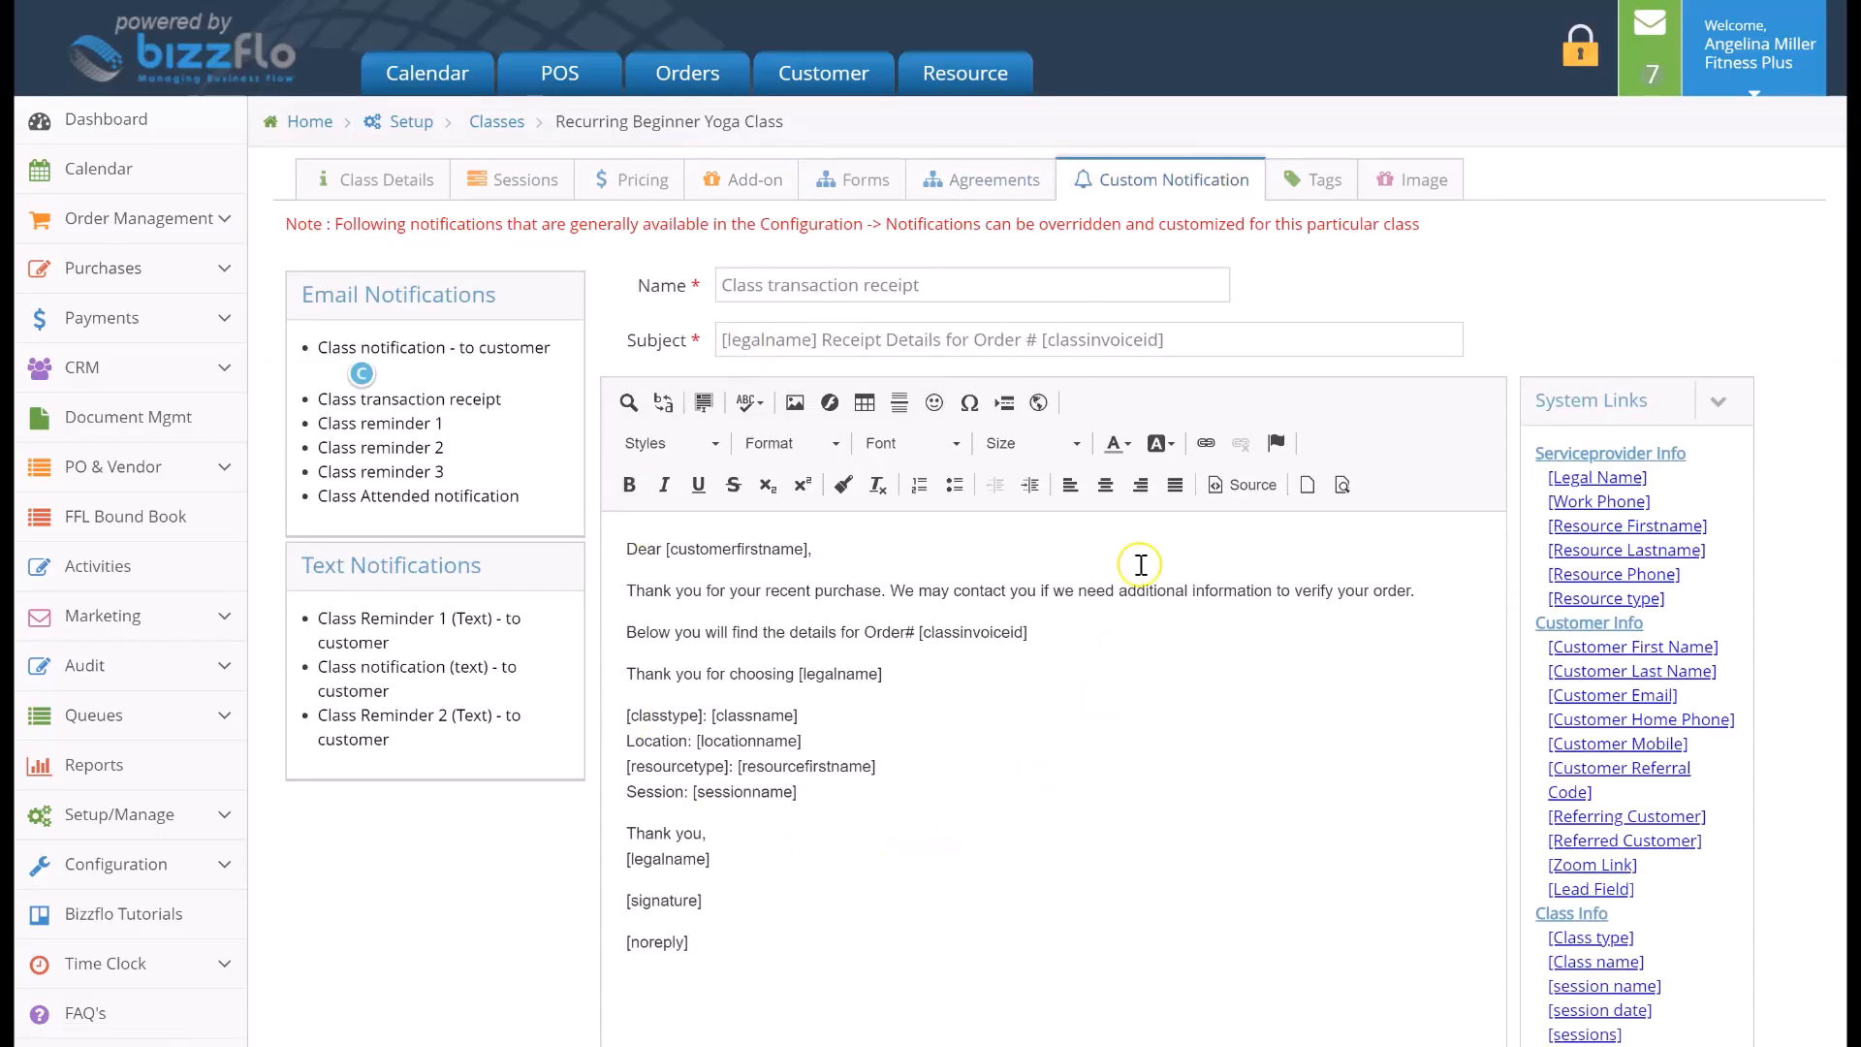
{"action": "left_click", "coordinate": [913, 291]}
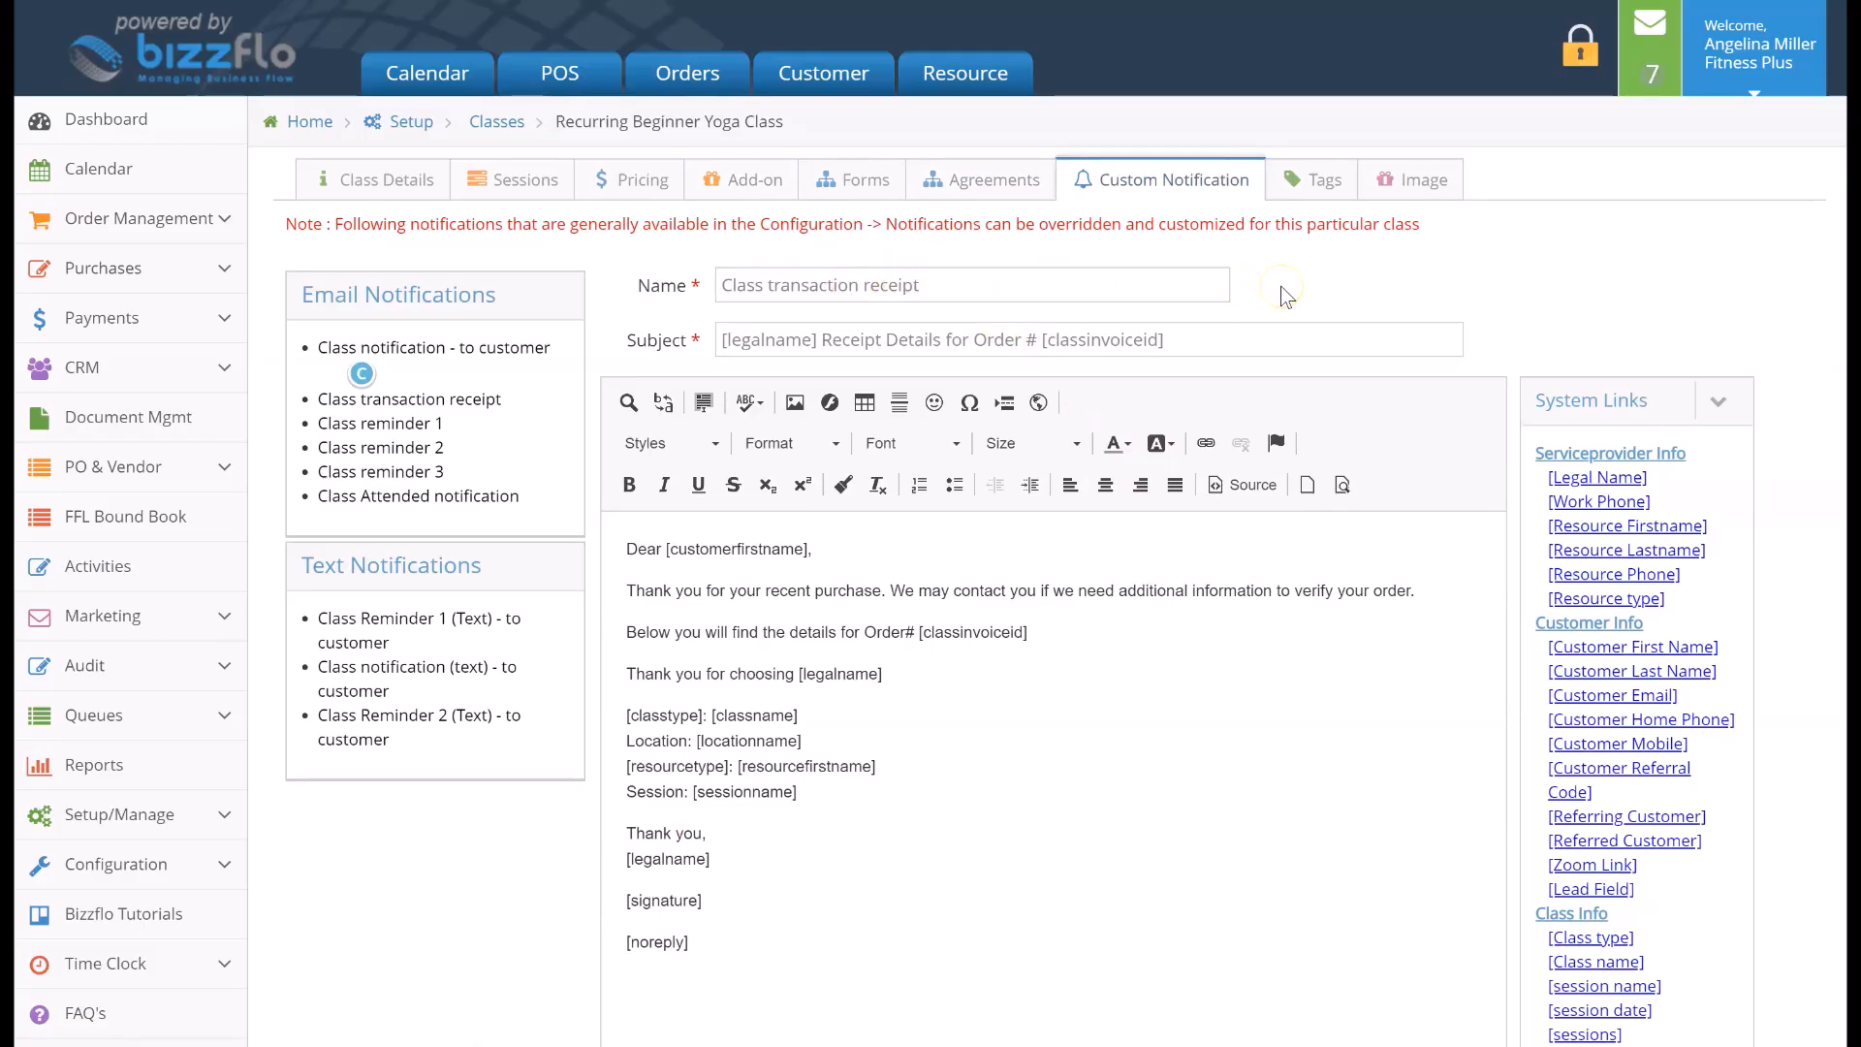
Set the class image to the sunset meditation silhouette from the available images
{"action": "left_click", "coordinate": [1377, 181]}
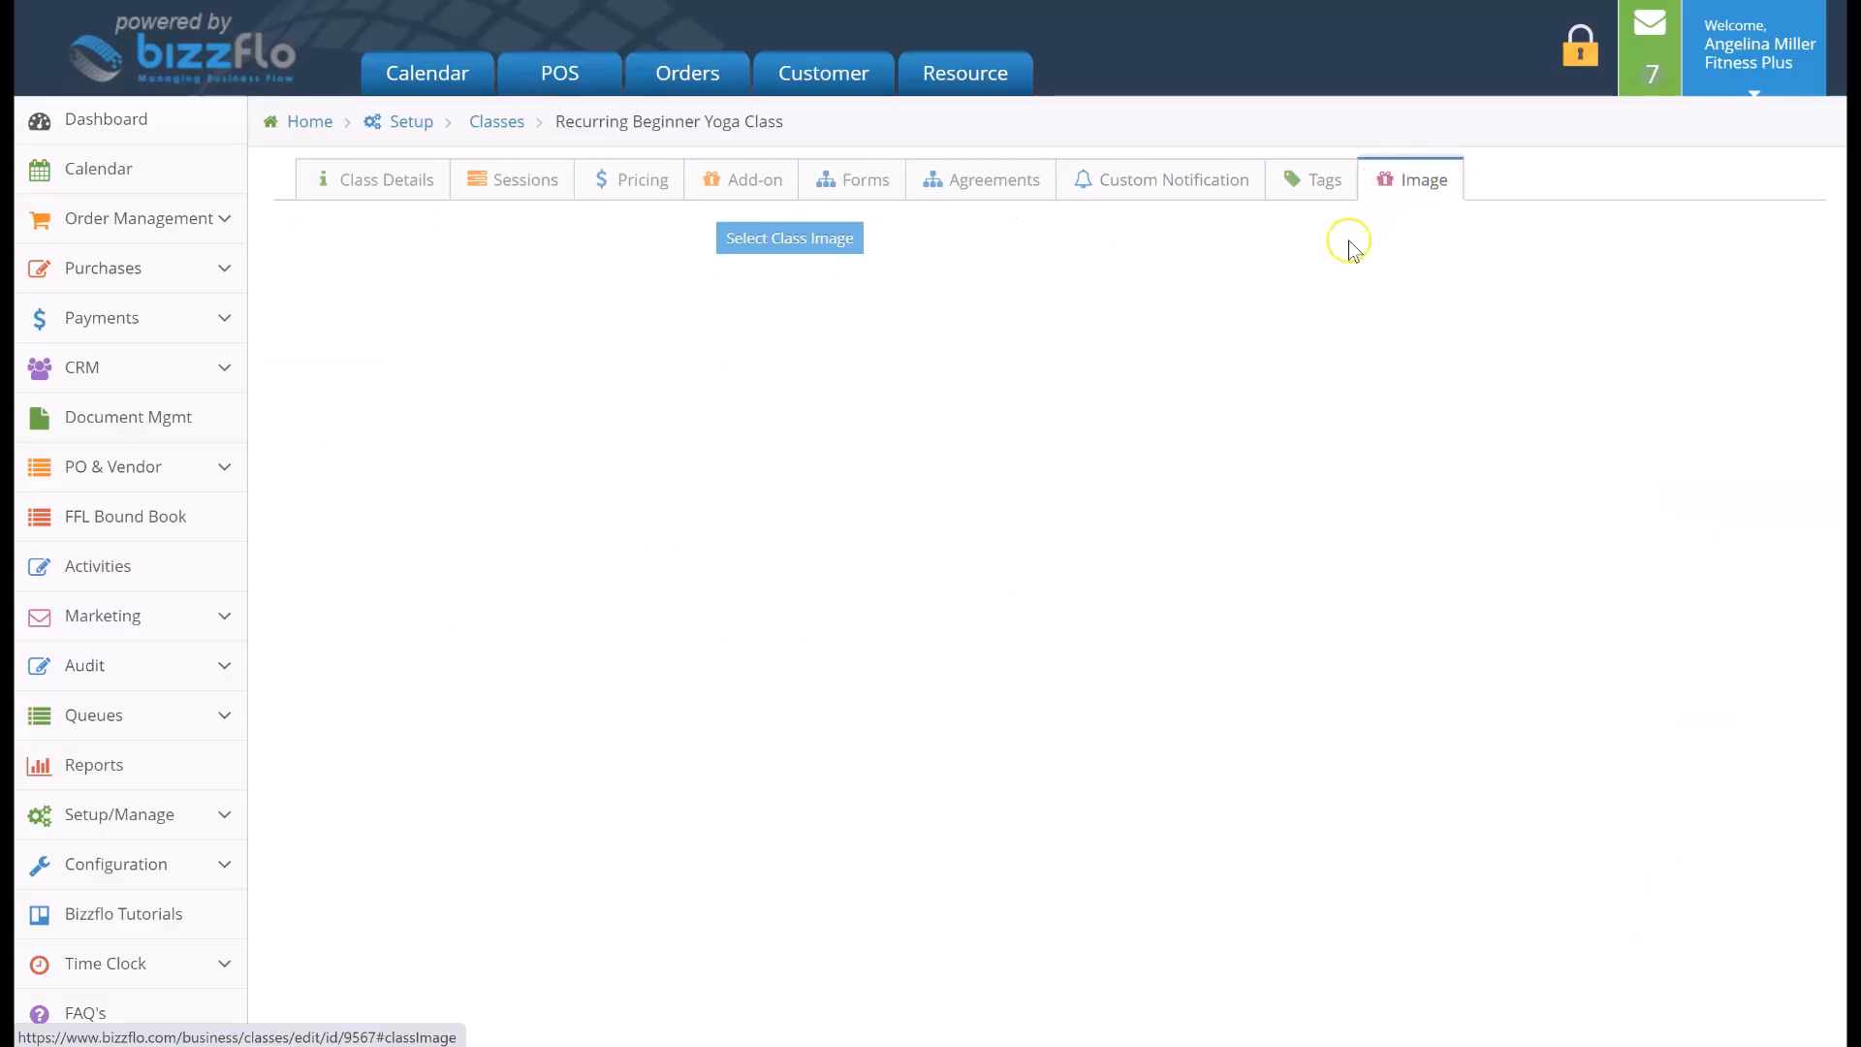
{"action": "left_click", "coordinate": [841, 243]}
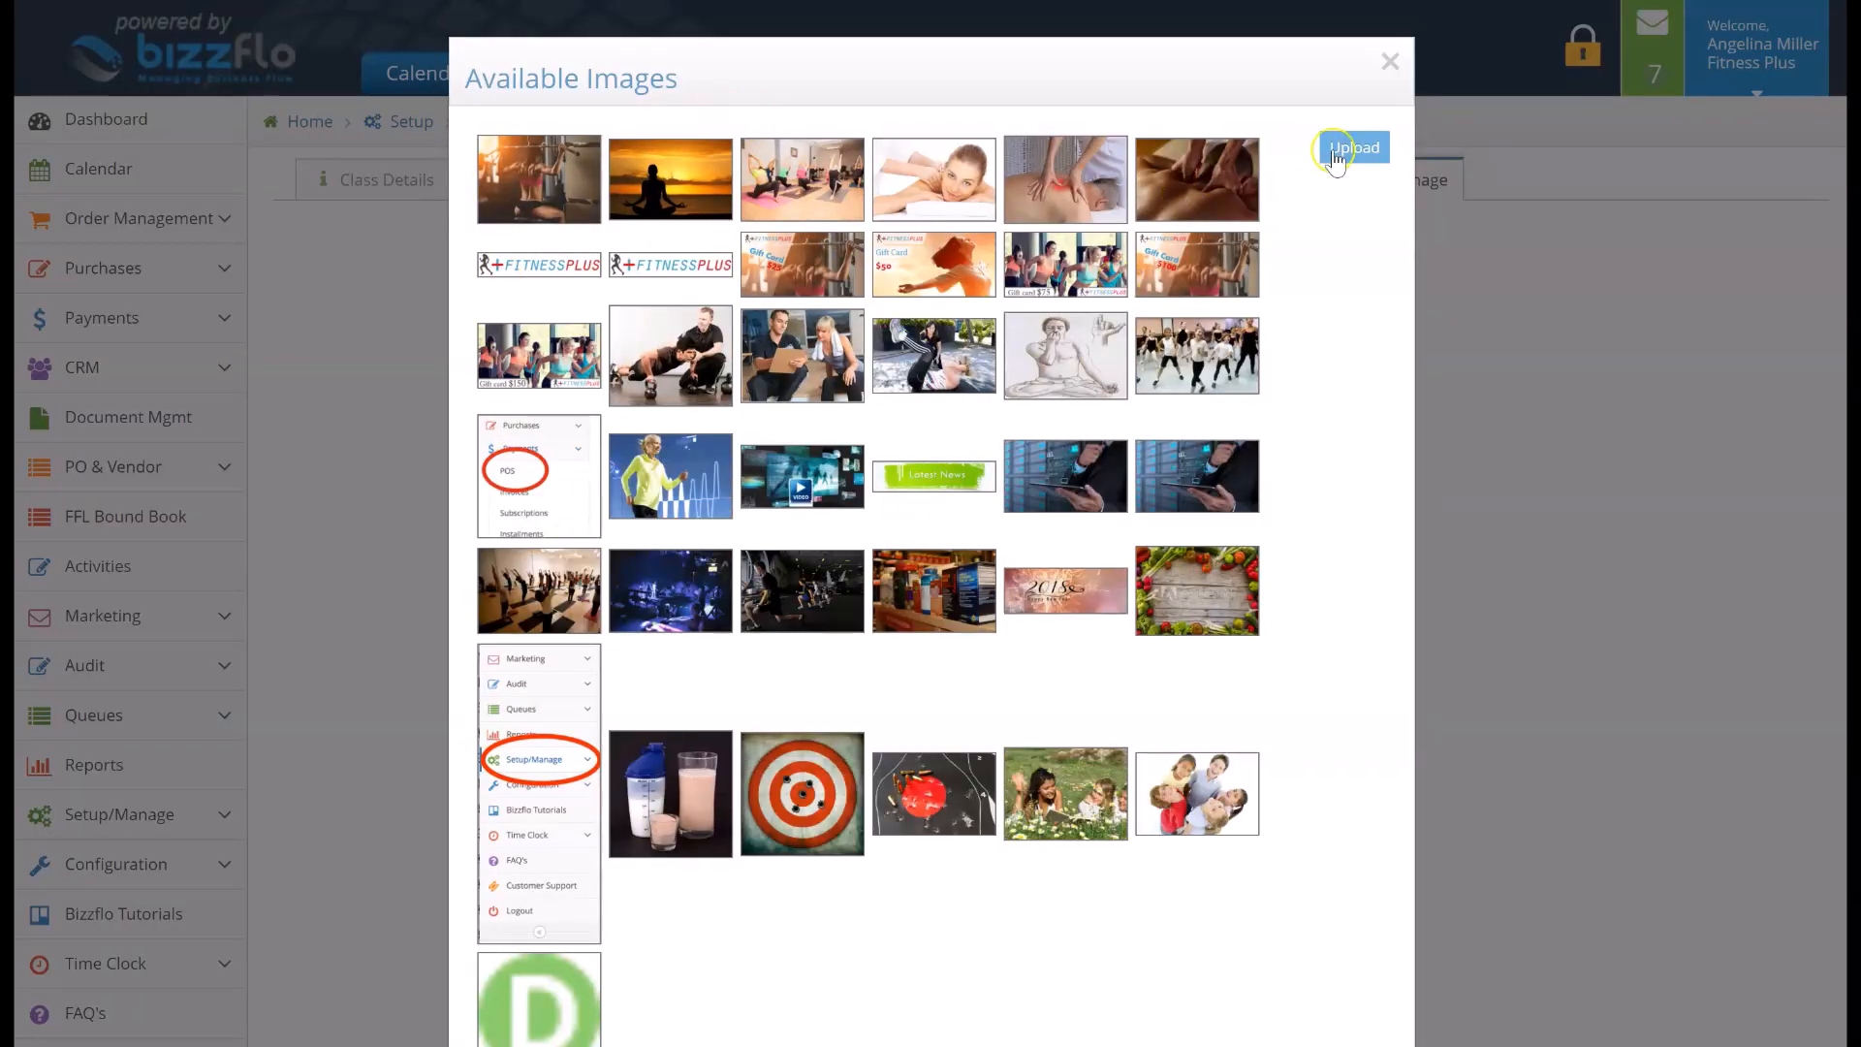
{"action": "left_click", "coordinate": [696, 166]}
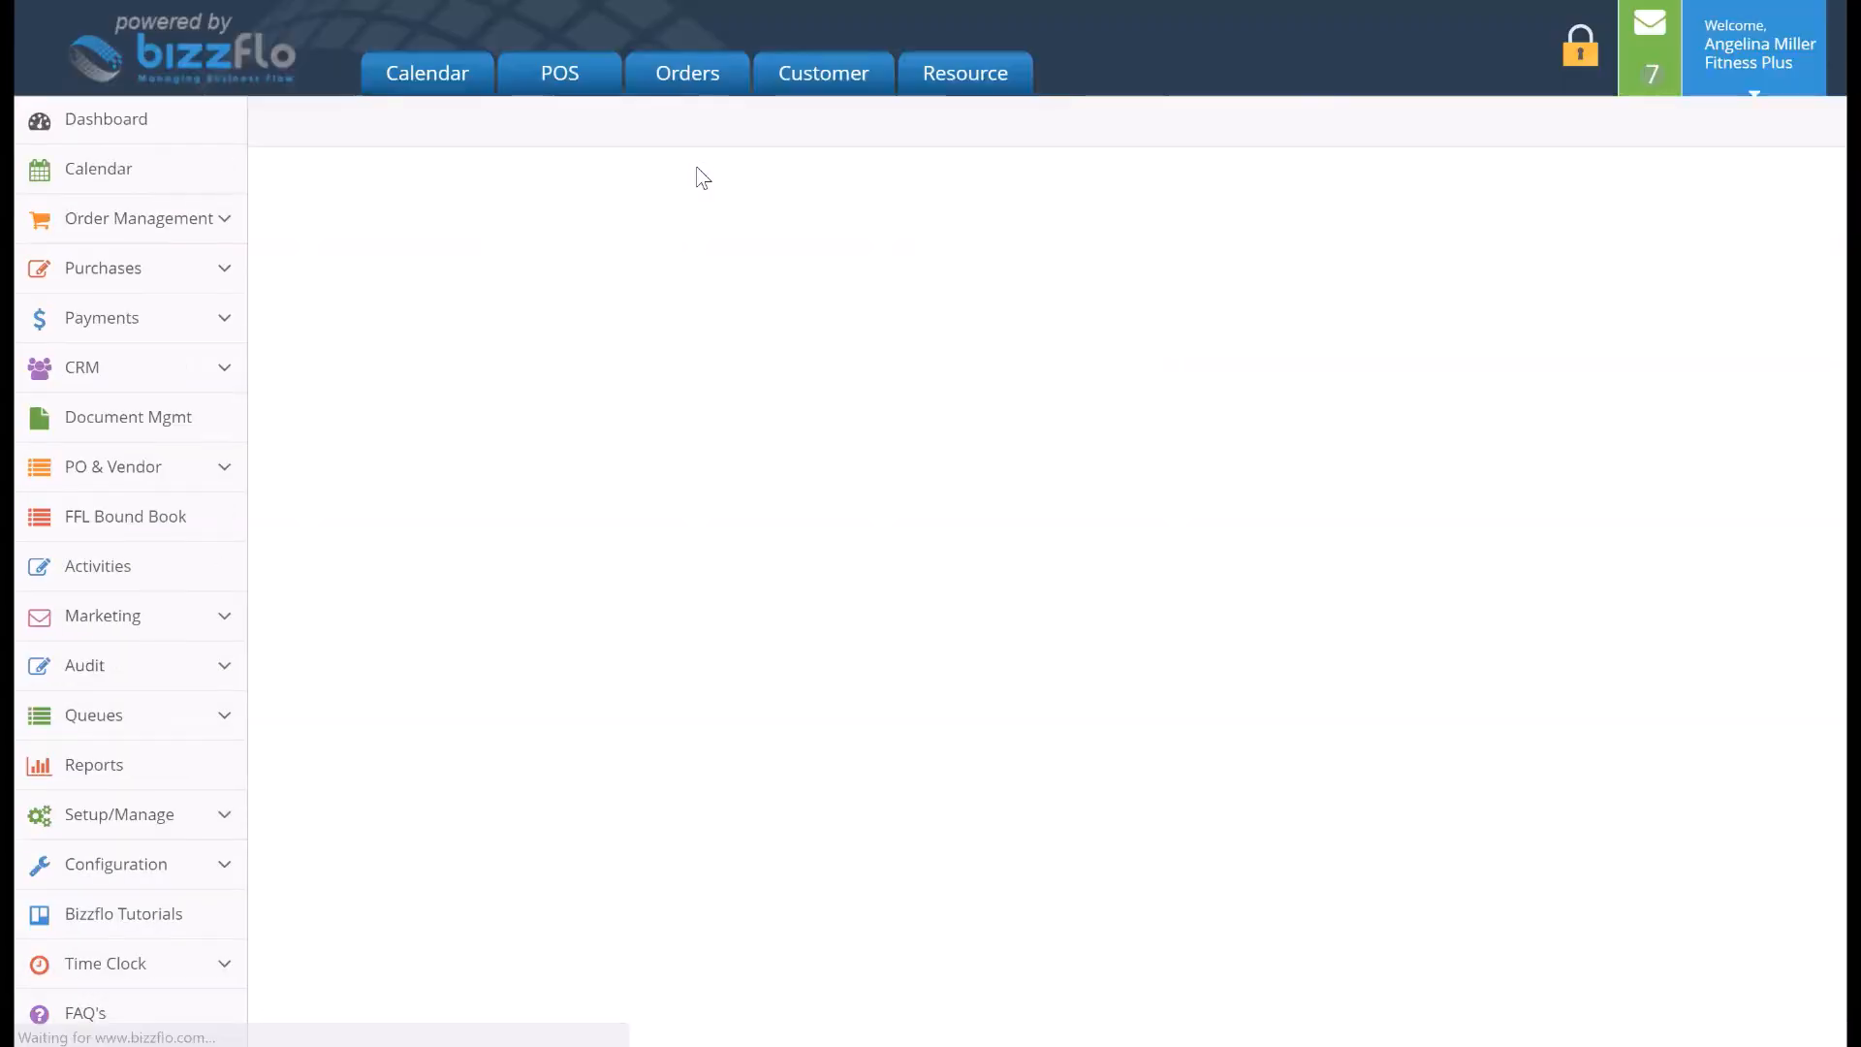
{"action": "scroll", "coordinate": [700, 176], "scroll_direction": "up", "scroll_amount": 2}
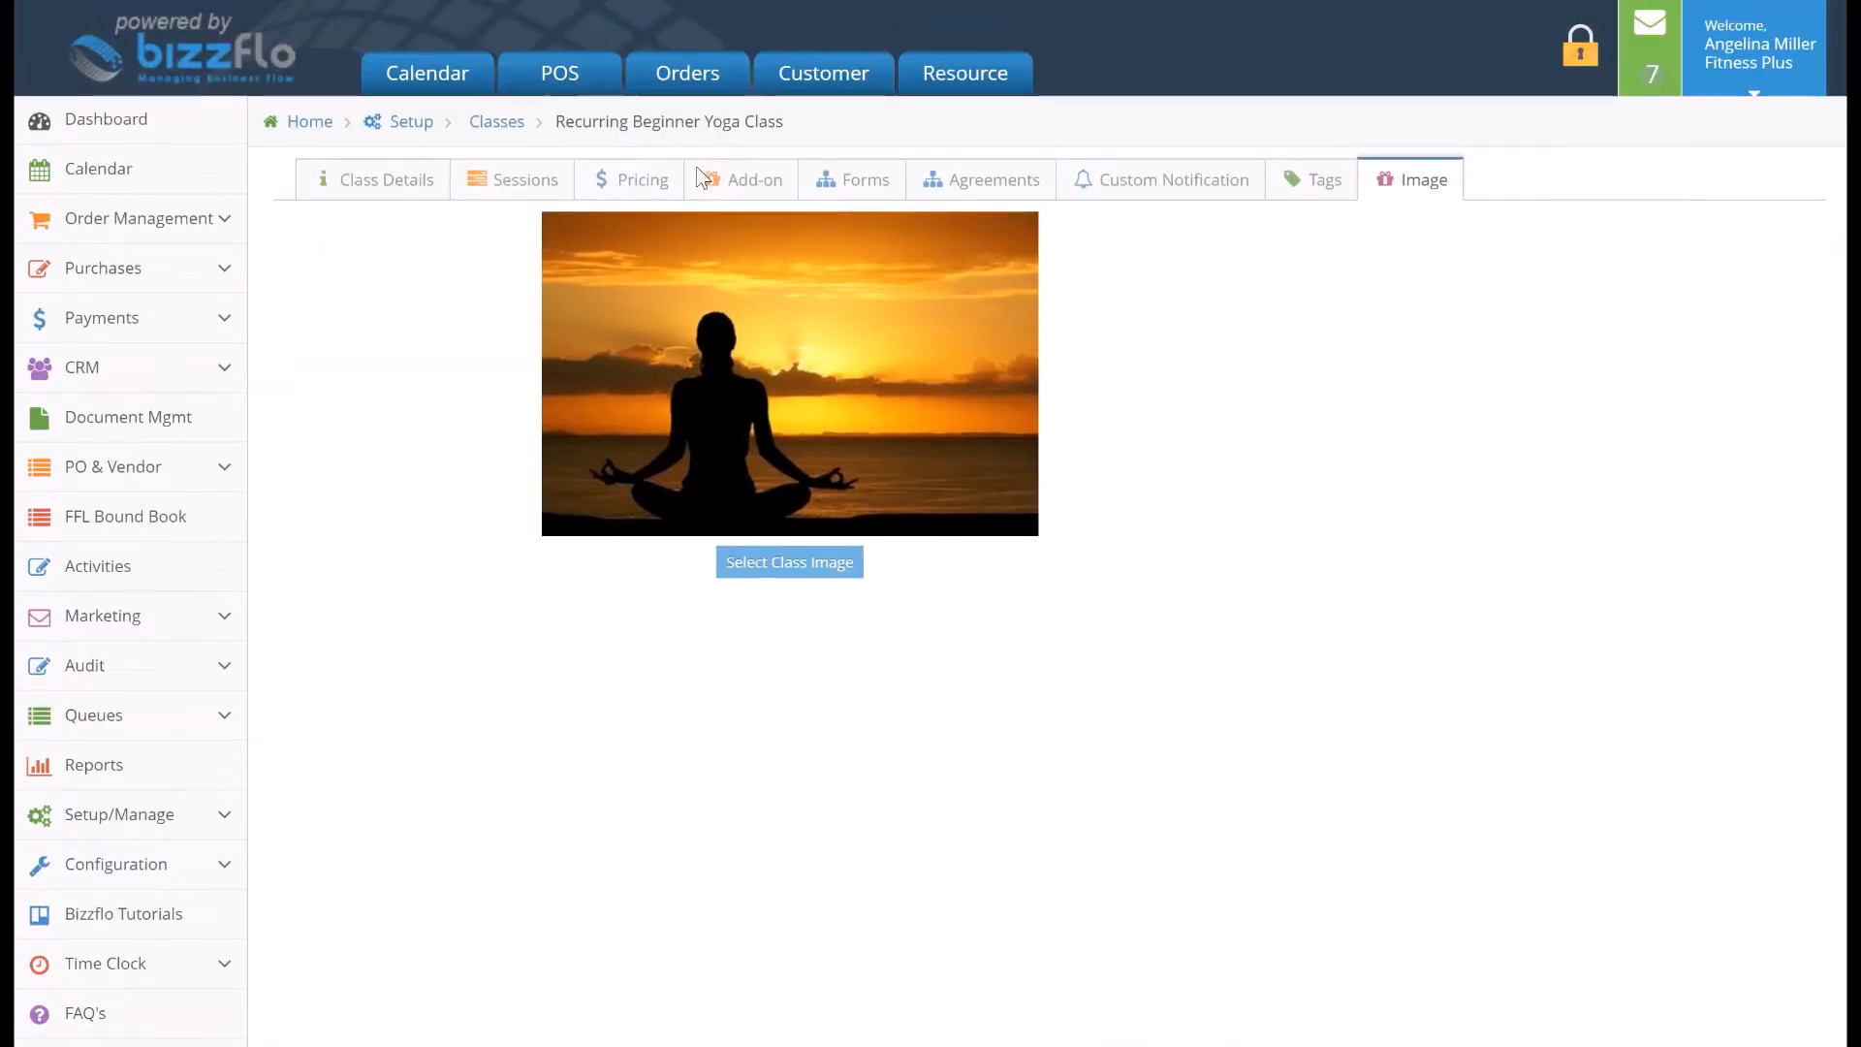
In the class details, restrict booking by membership to the Family Yoga Monthly Membership
{"action": "left_click", "coordinate": [405, 182]}
{"action": "scroll", "coordinate": [423, 431], "scroll_direction": "down", "scroll_amount": 7}
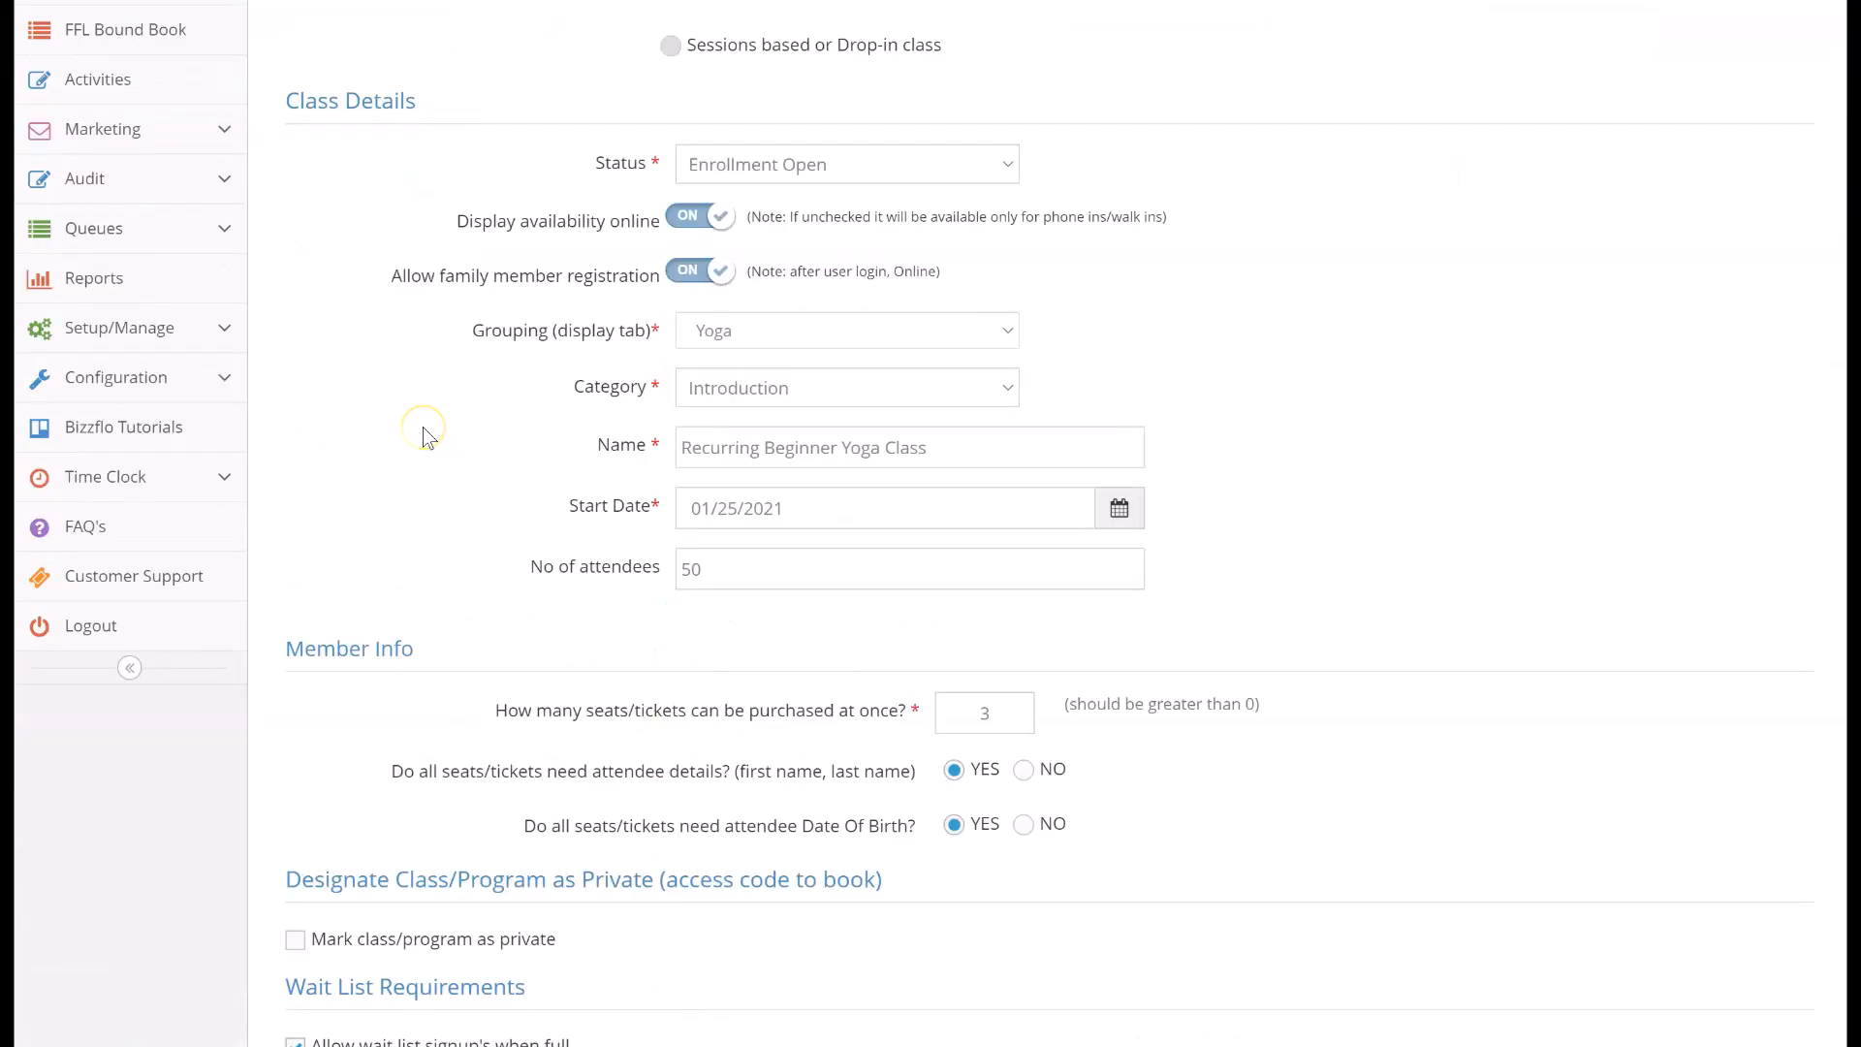
{"action": "scroll", "coordinate": [423, 438], "scroll_direction": "down", "scroll_amount": 15}
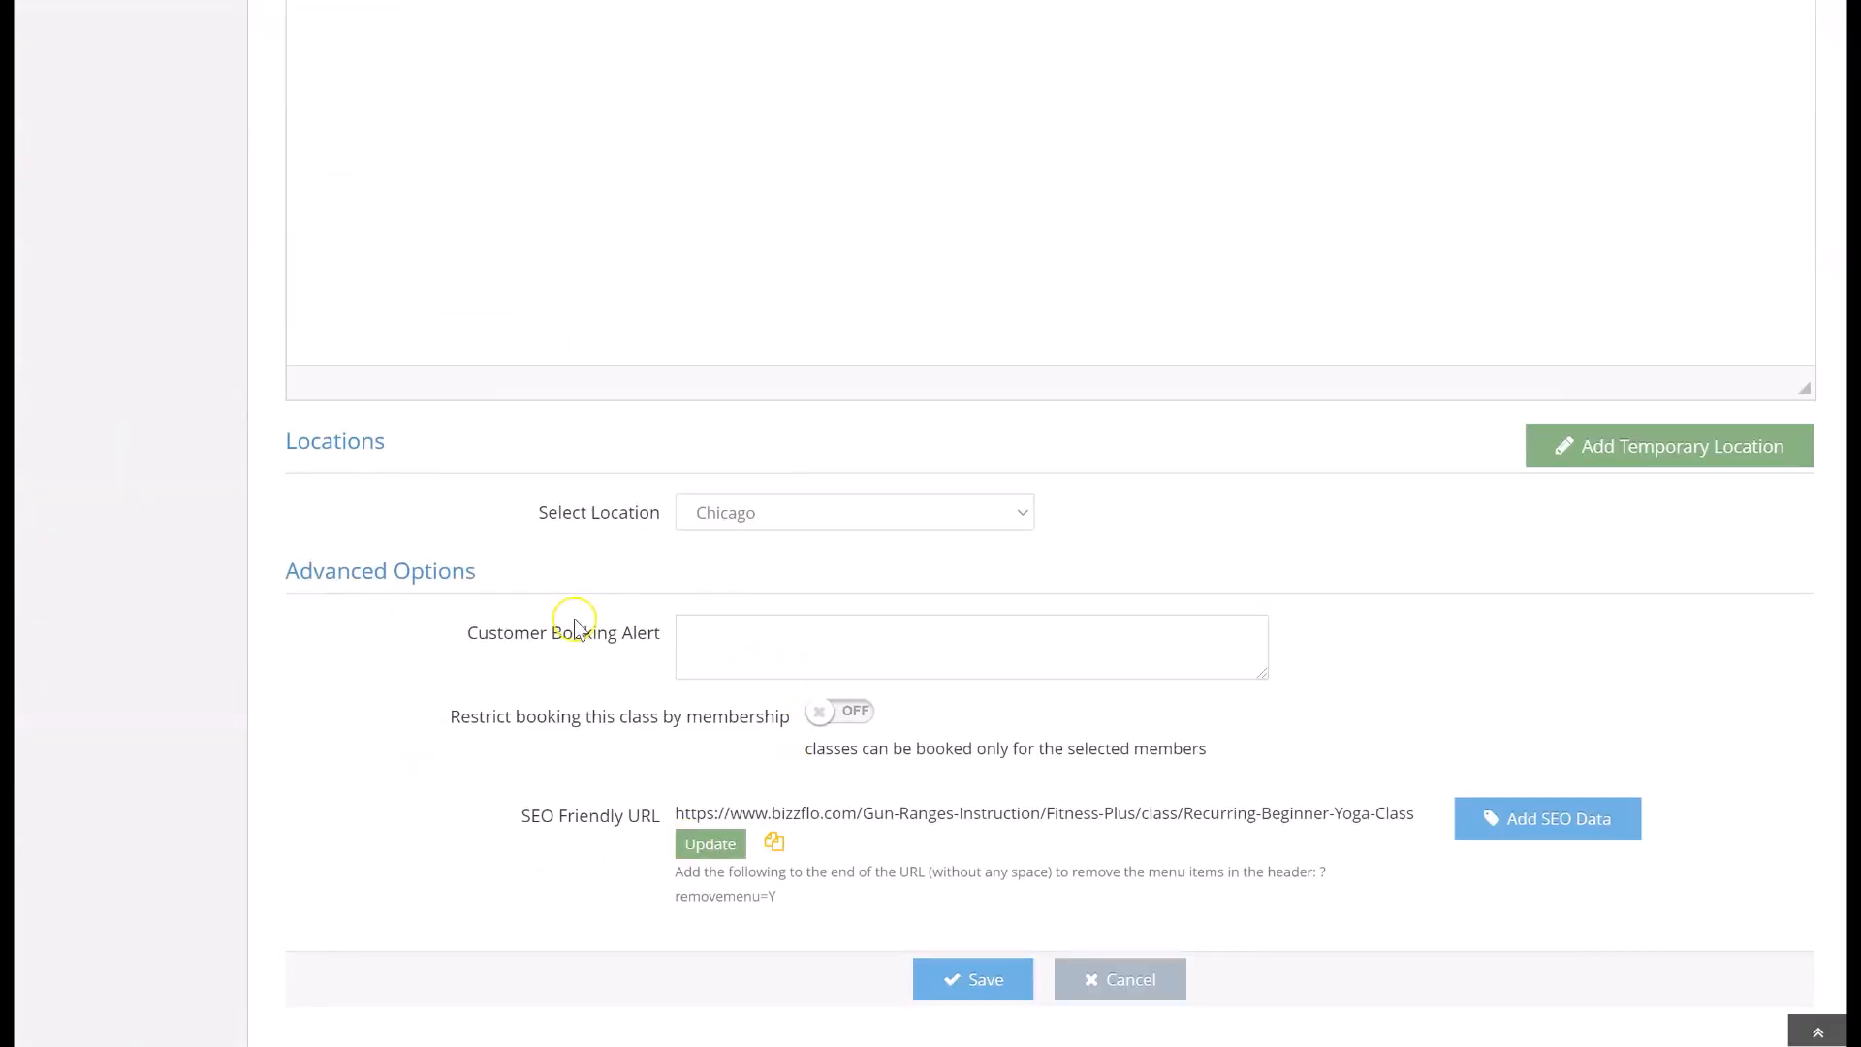
{"action": "left_click", "coordinate": [772, 656]}
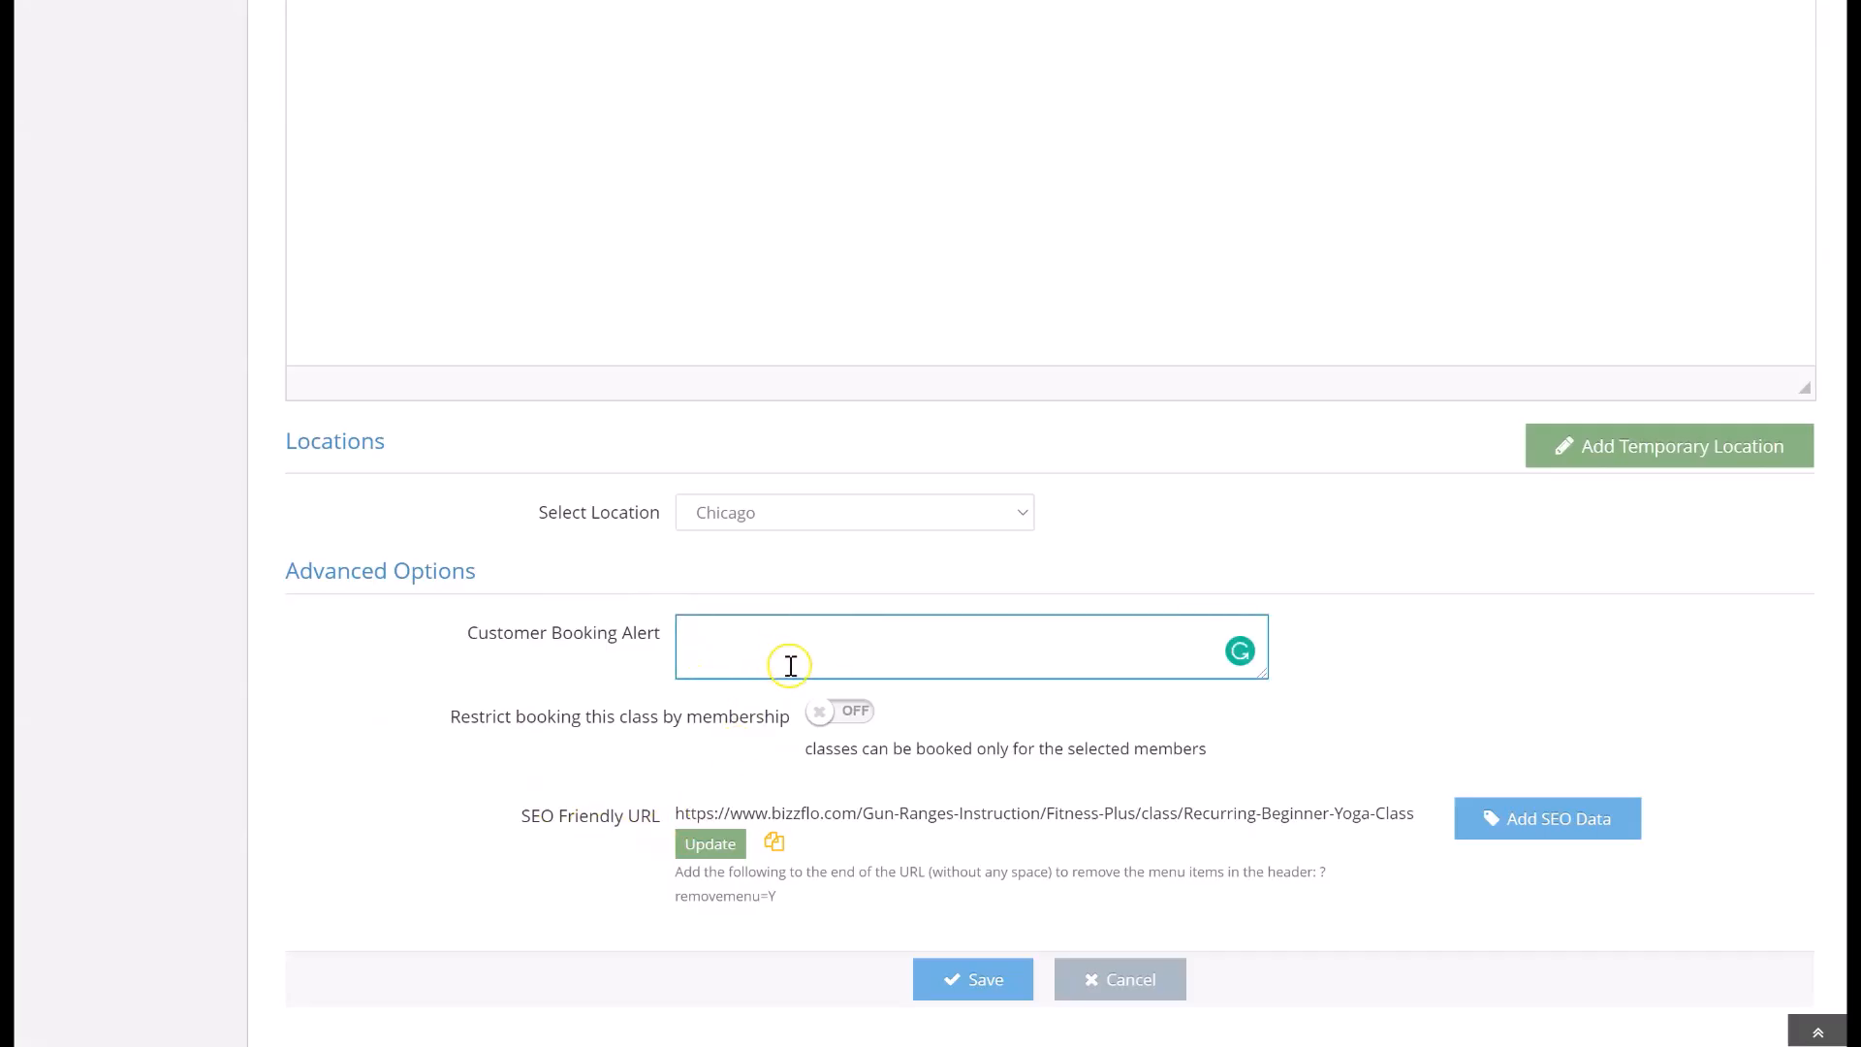
{"action": "left_click", "coordinate": [839, 714]}
{"action": "scroll", "coordinate": [843, 716], "scroll_direction": "down", "scroll_amount": 1}
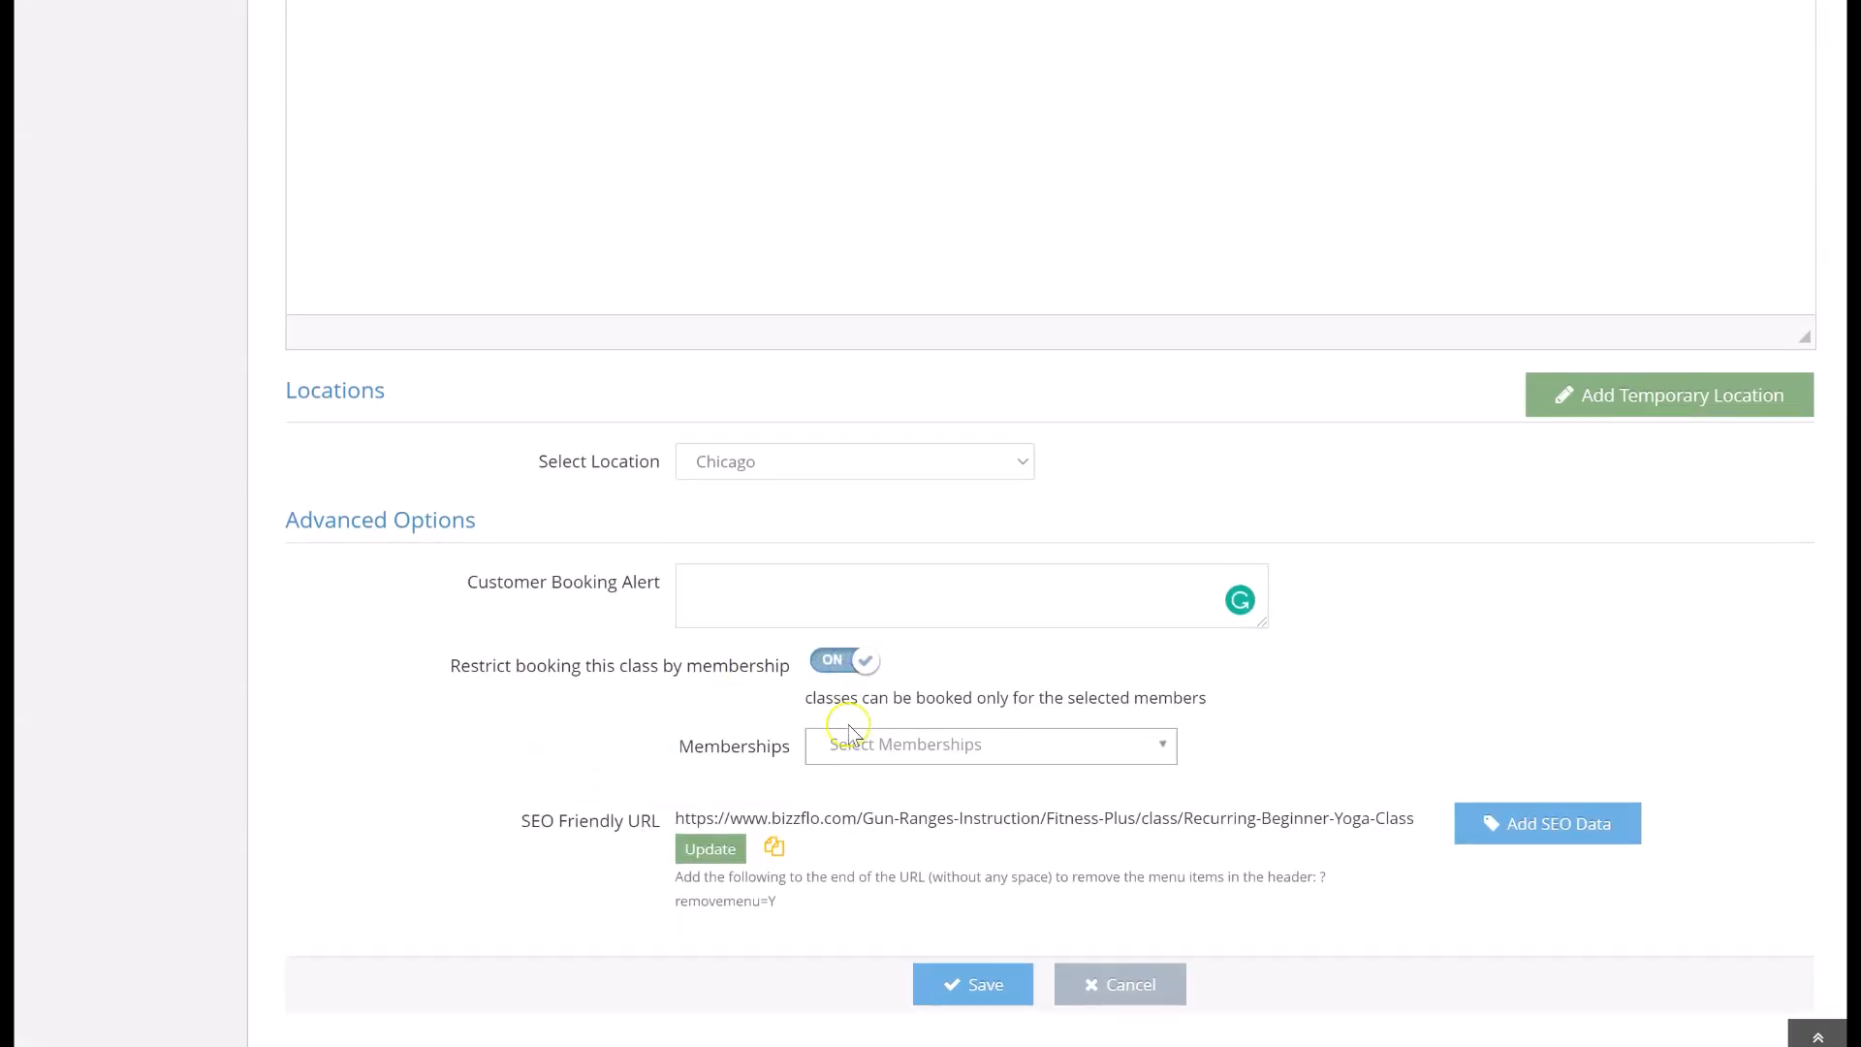
{"action": "left_click", "coordinate": [851, 744]}
{"action": "scroll", "coordinate": [851, 747], "scroll_direction": "down", "scroll_amount": 2}
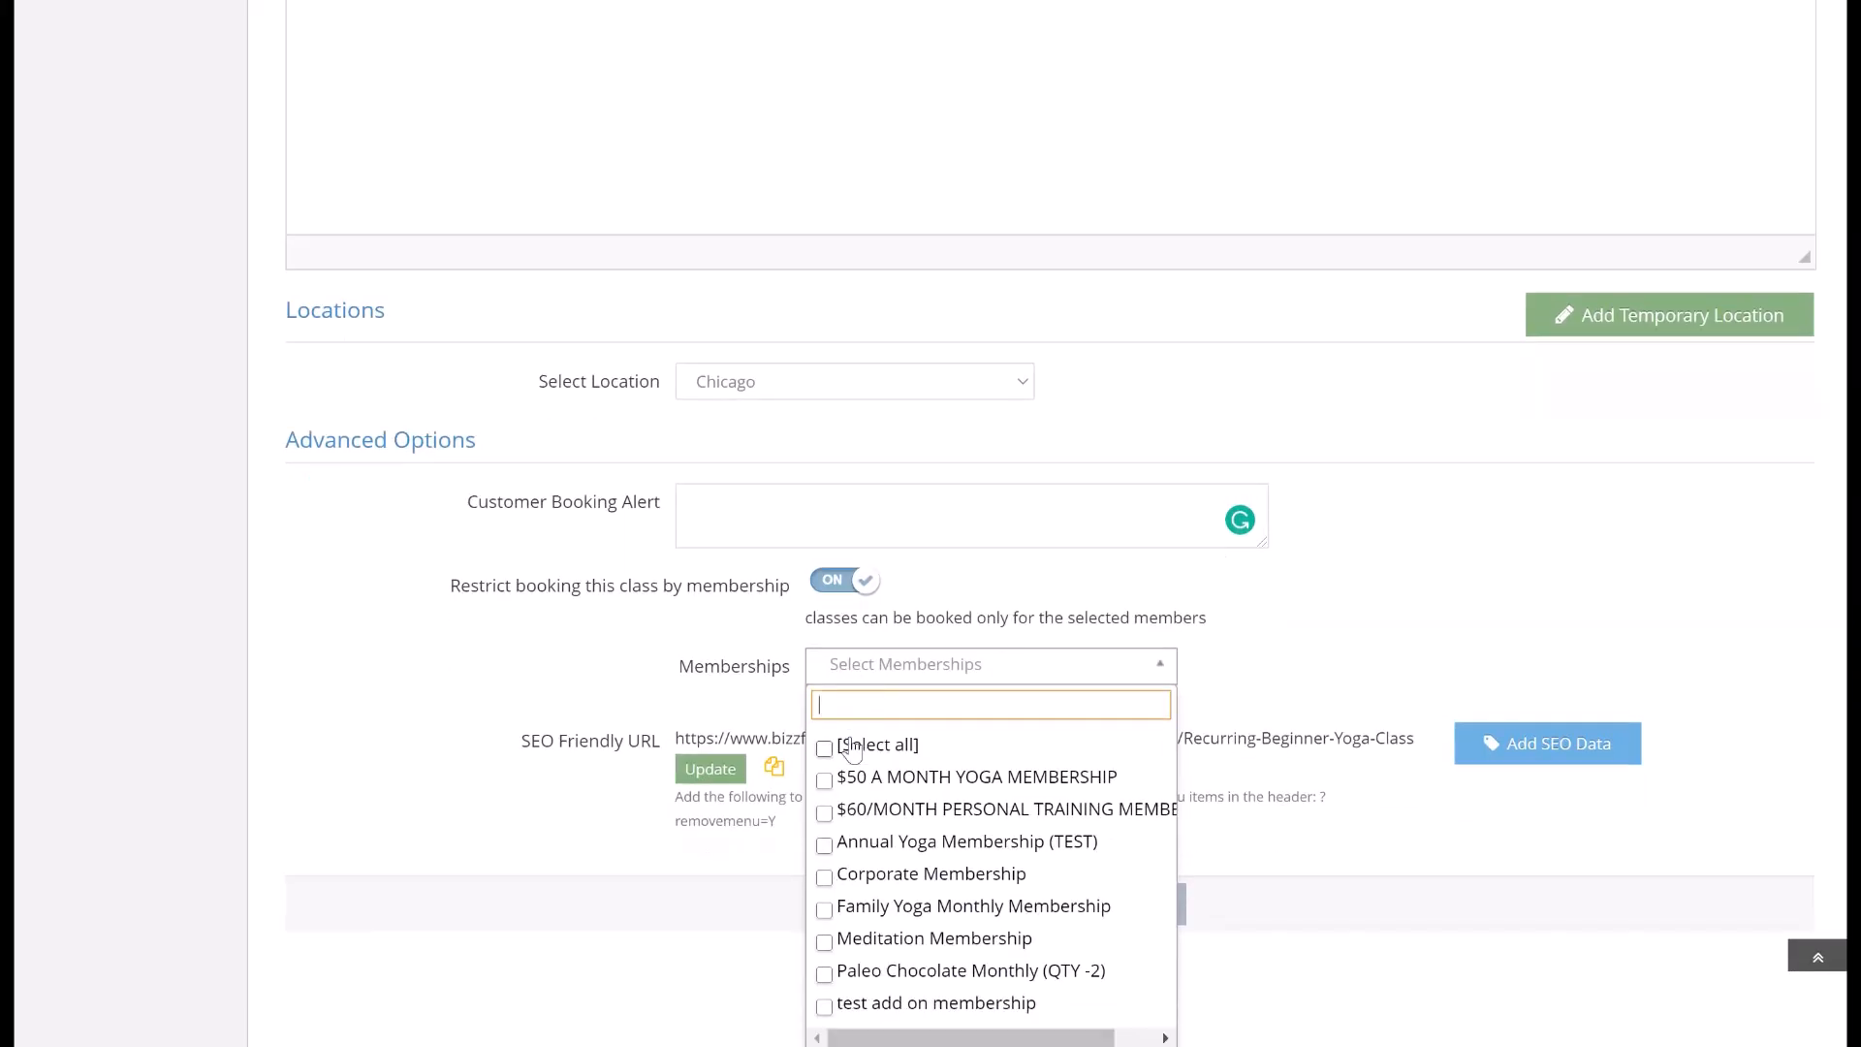
{"action": "left_click", "coordinate": [824, 909]}
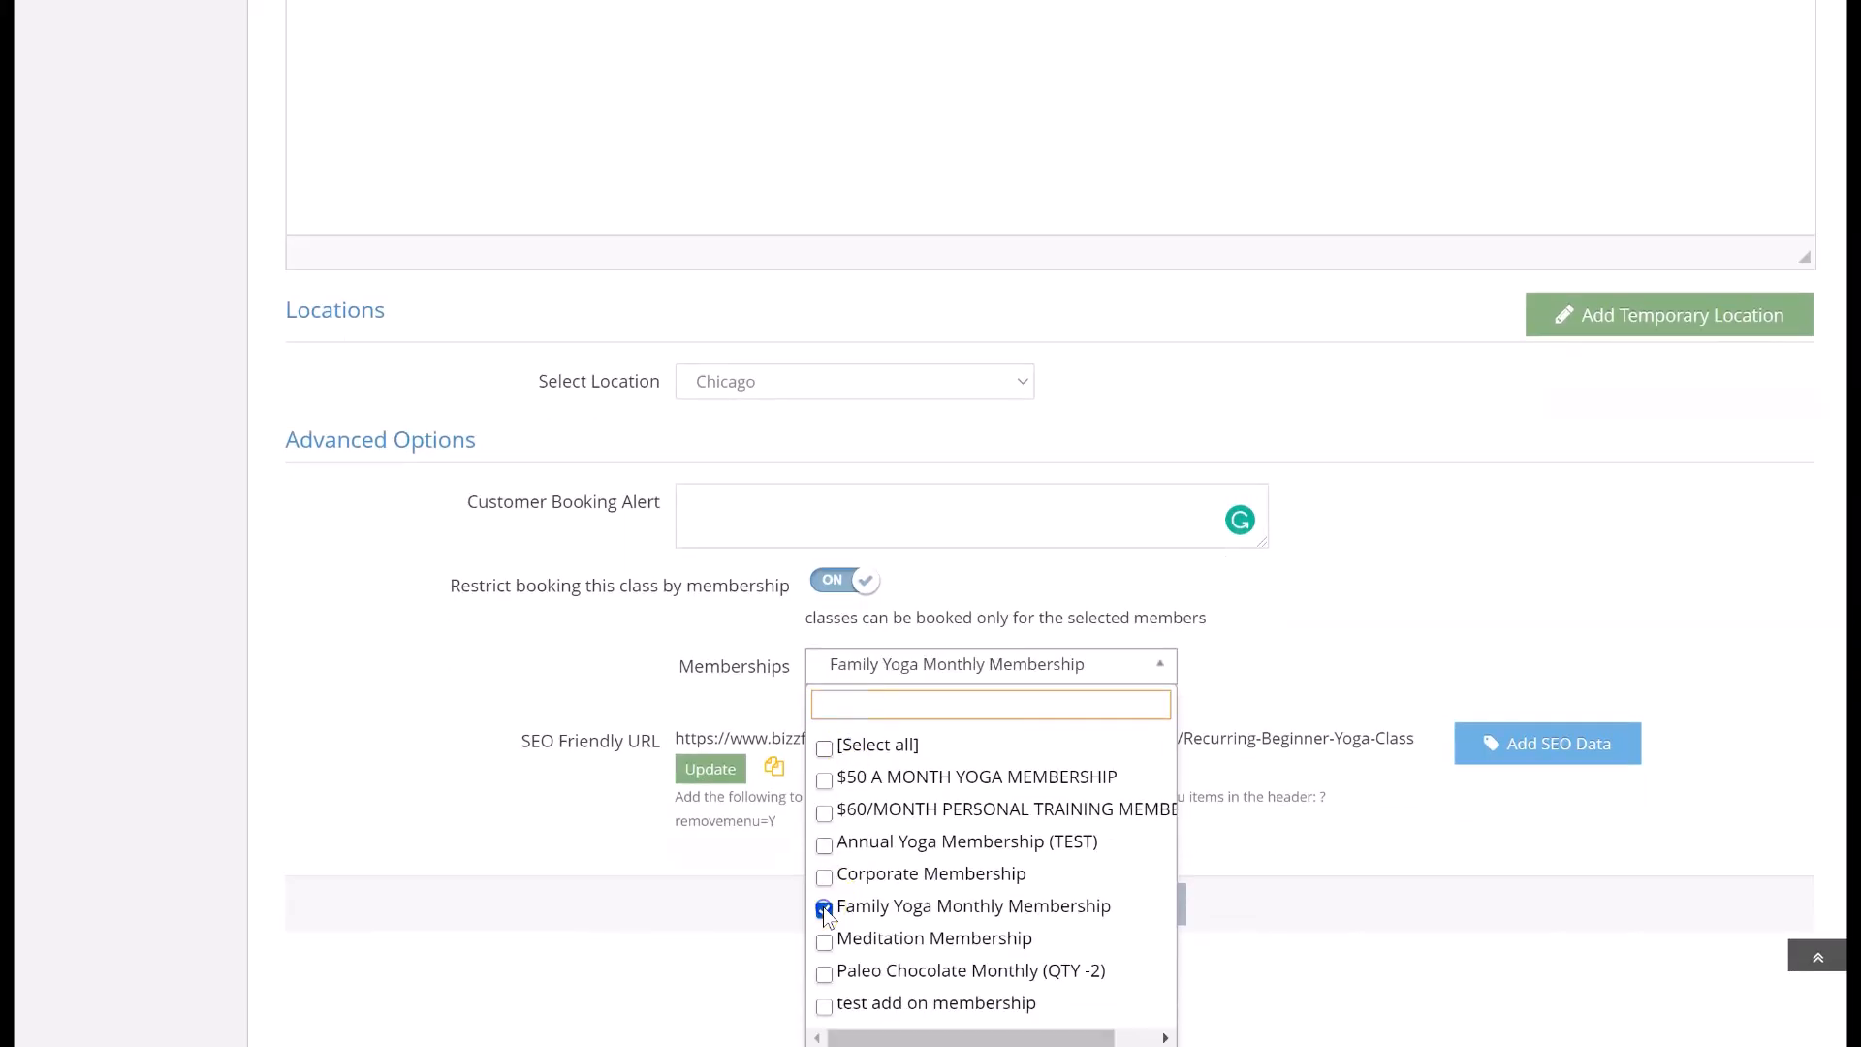
{"action": "left_click", "coordinate": [1246, 684]}
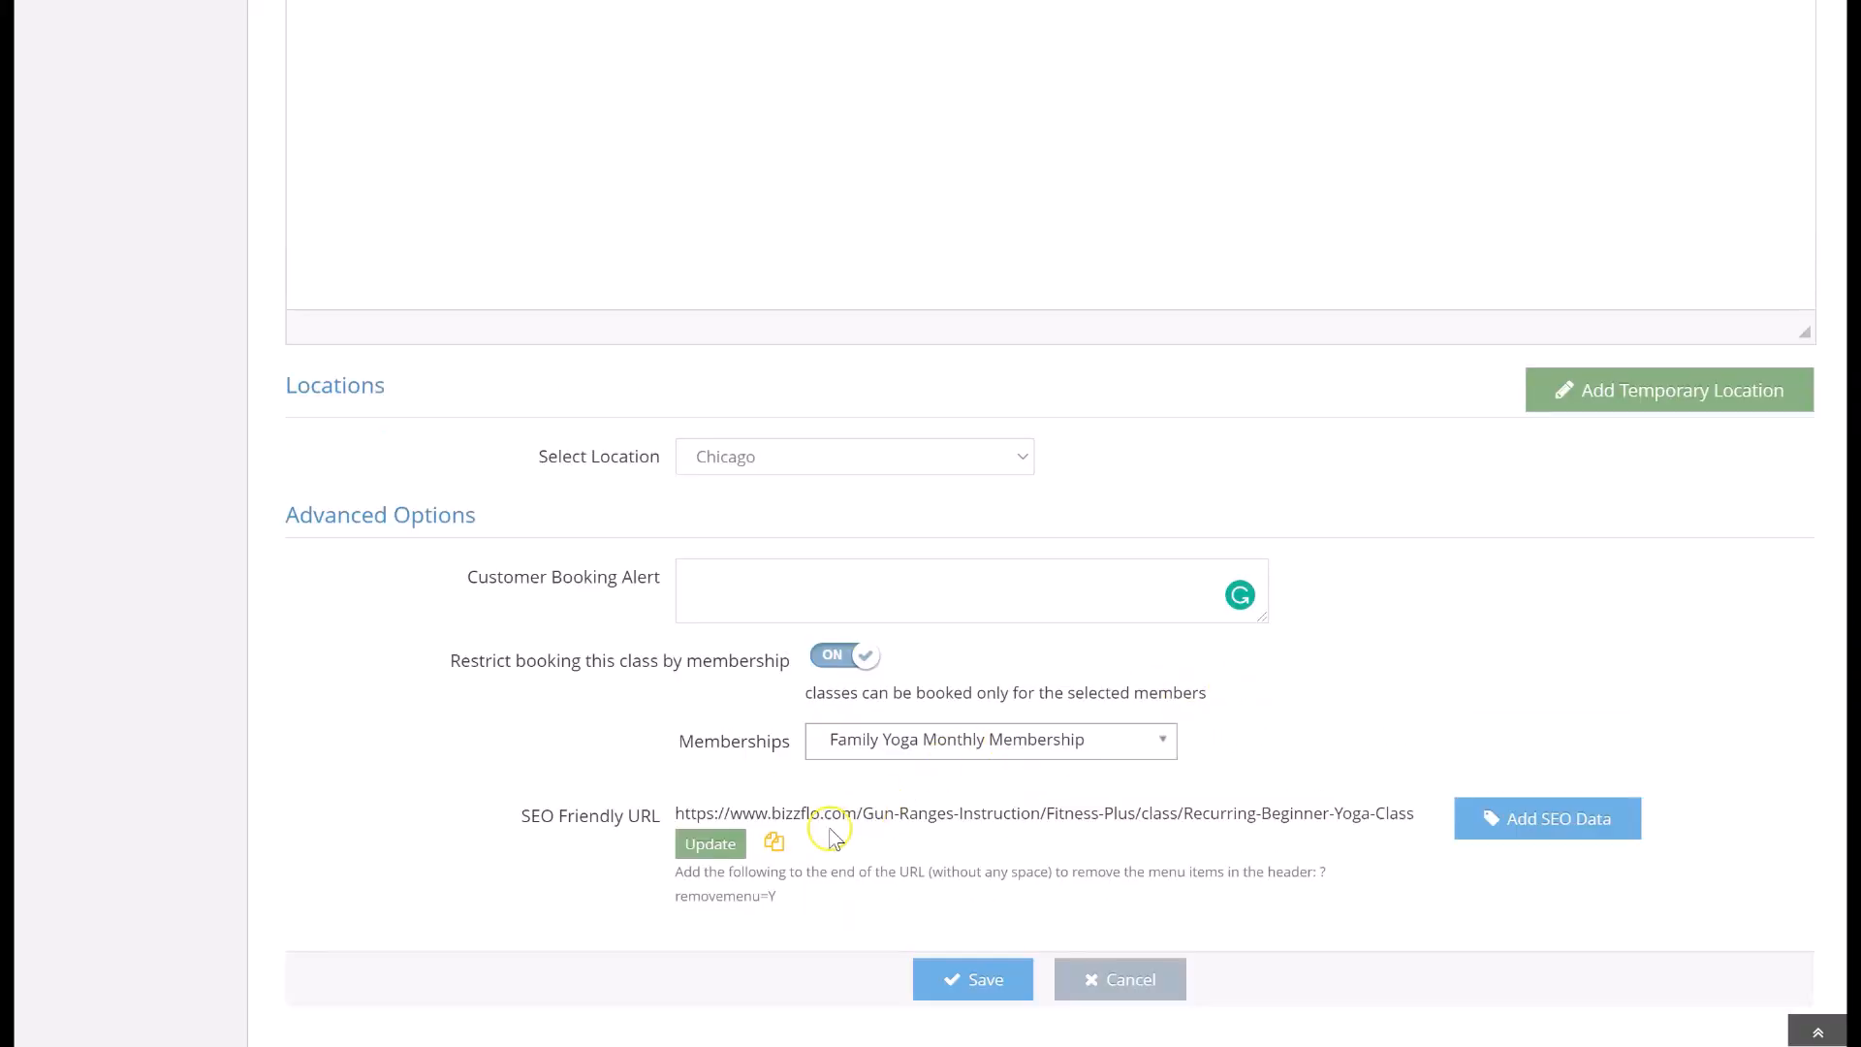
Copy the class's SEO friendly URL and open it in a new incognito browser window
{"action": "left_click", "coordinate": [774, 843]}
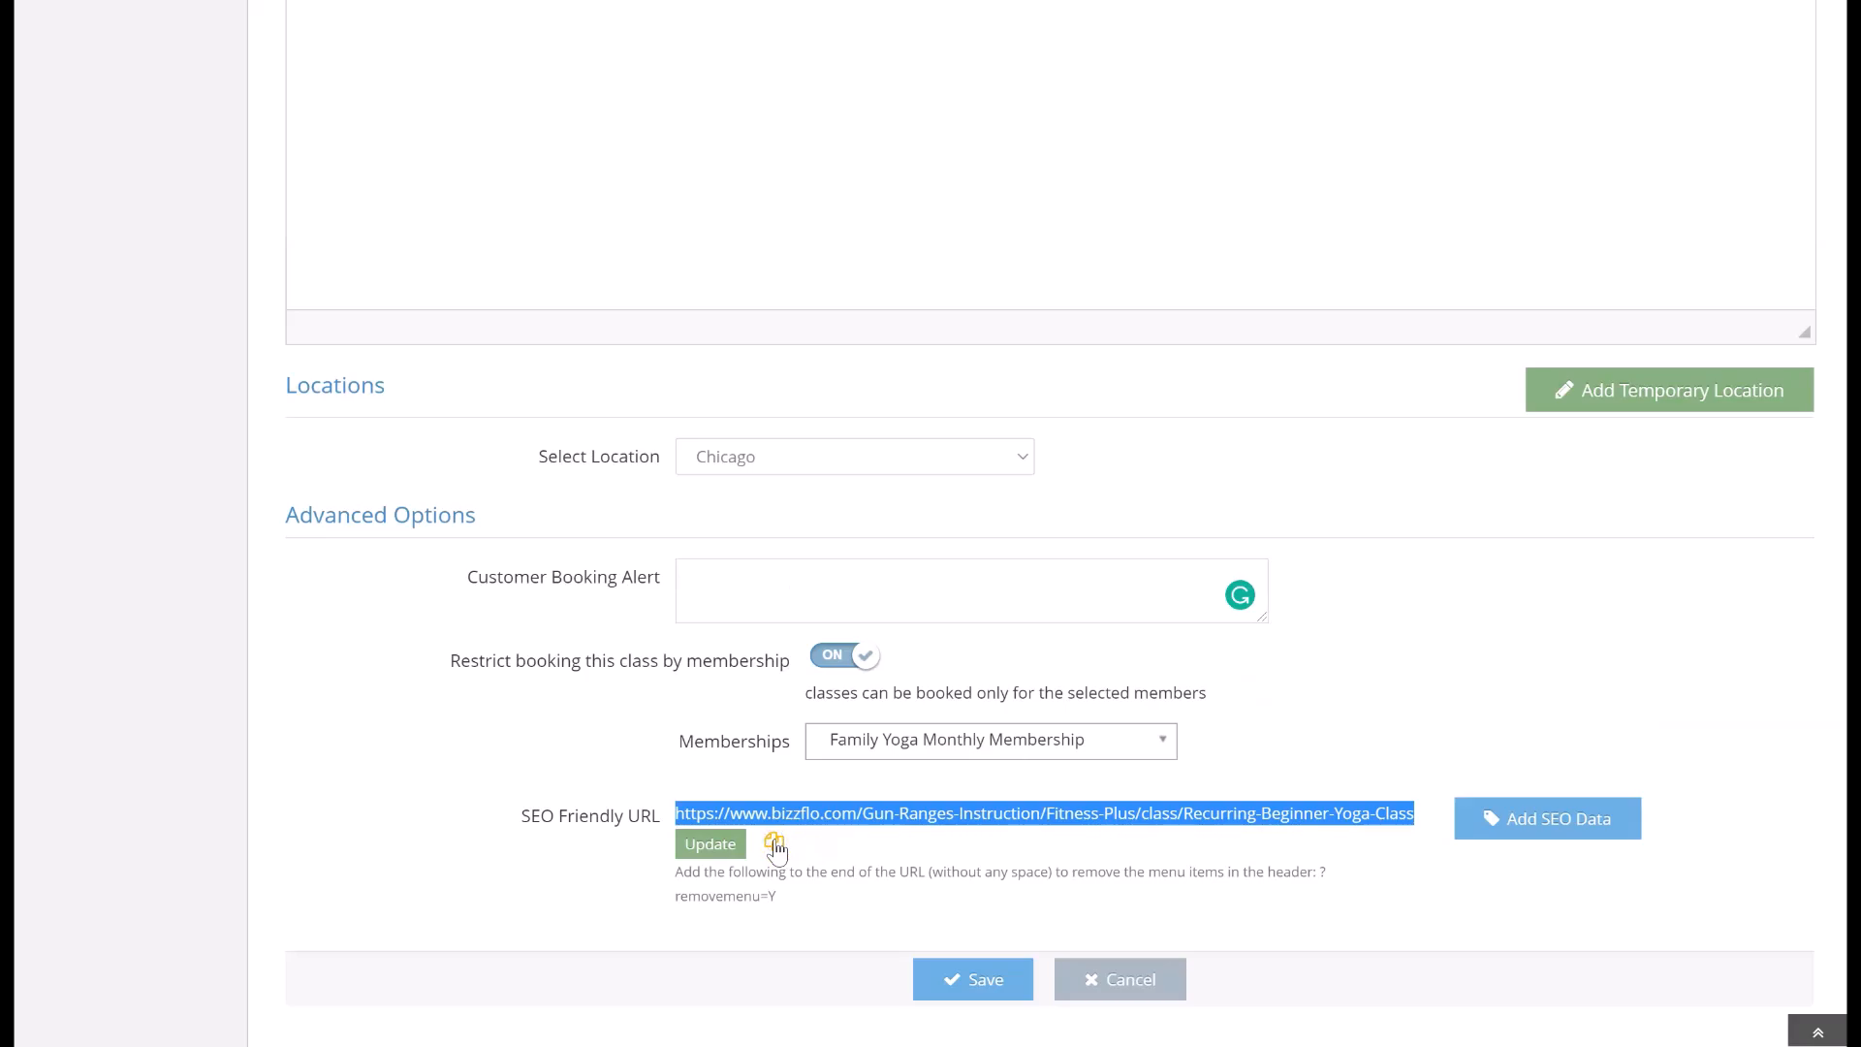
{"action": "left_click", "coordinate": [830, 842]}
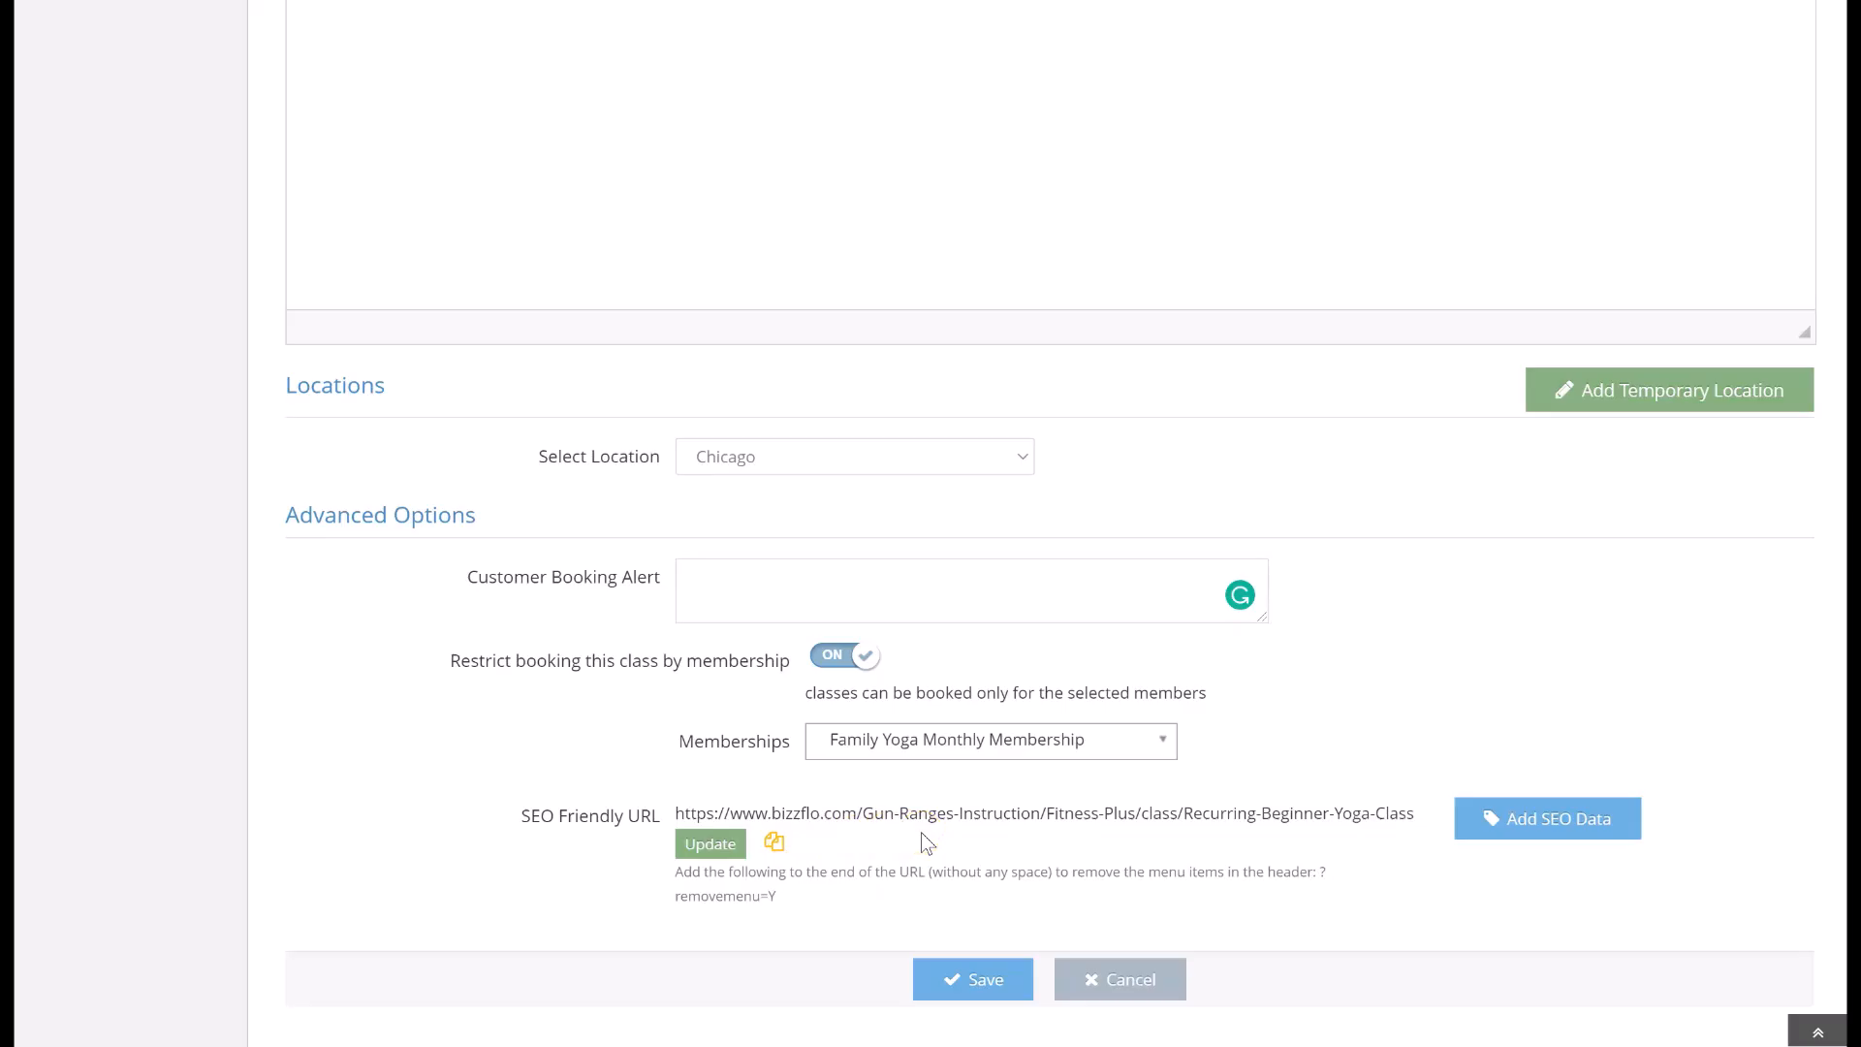
{"action": "key", "text": "ctrl+shift+n"}
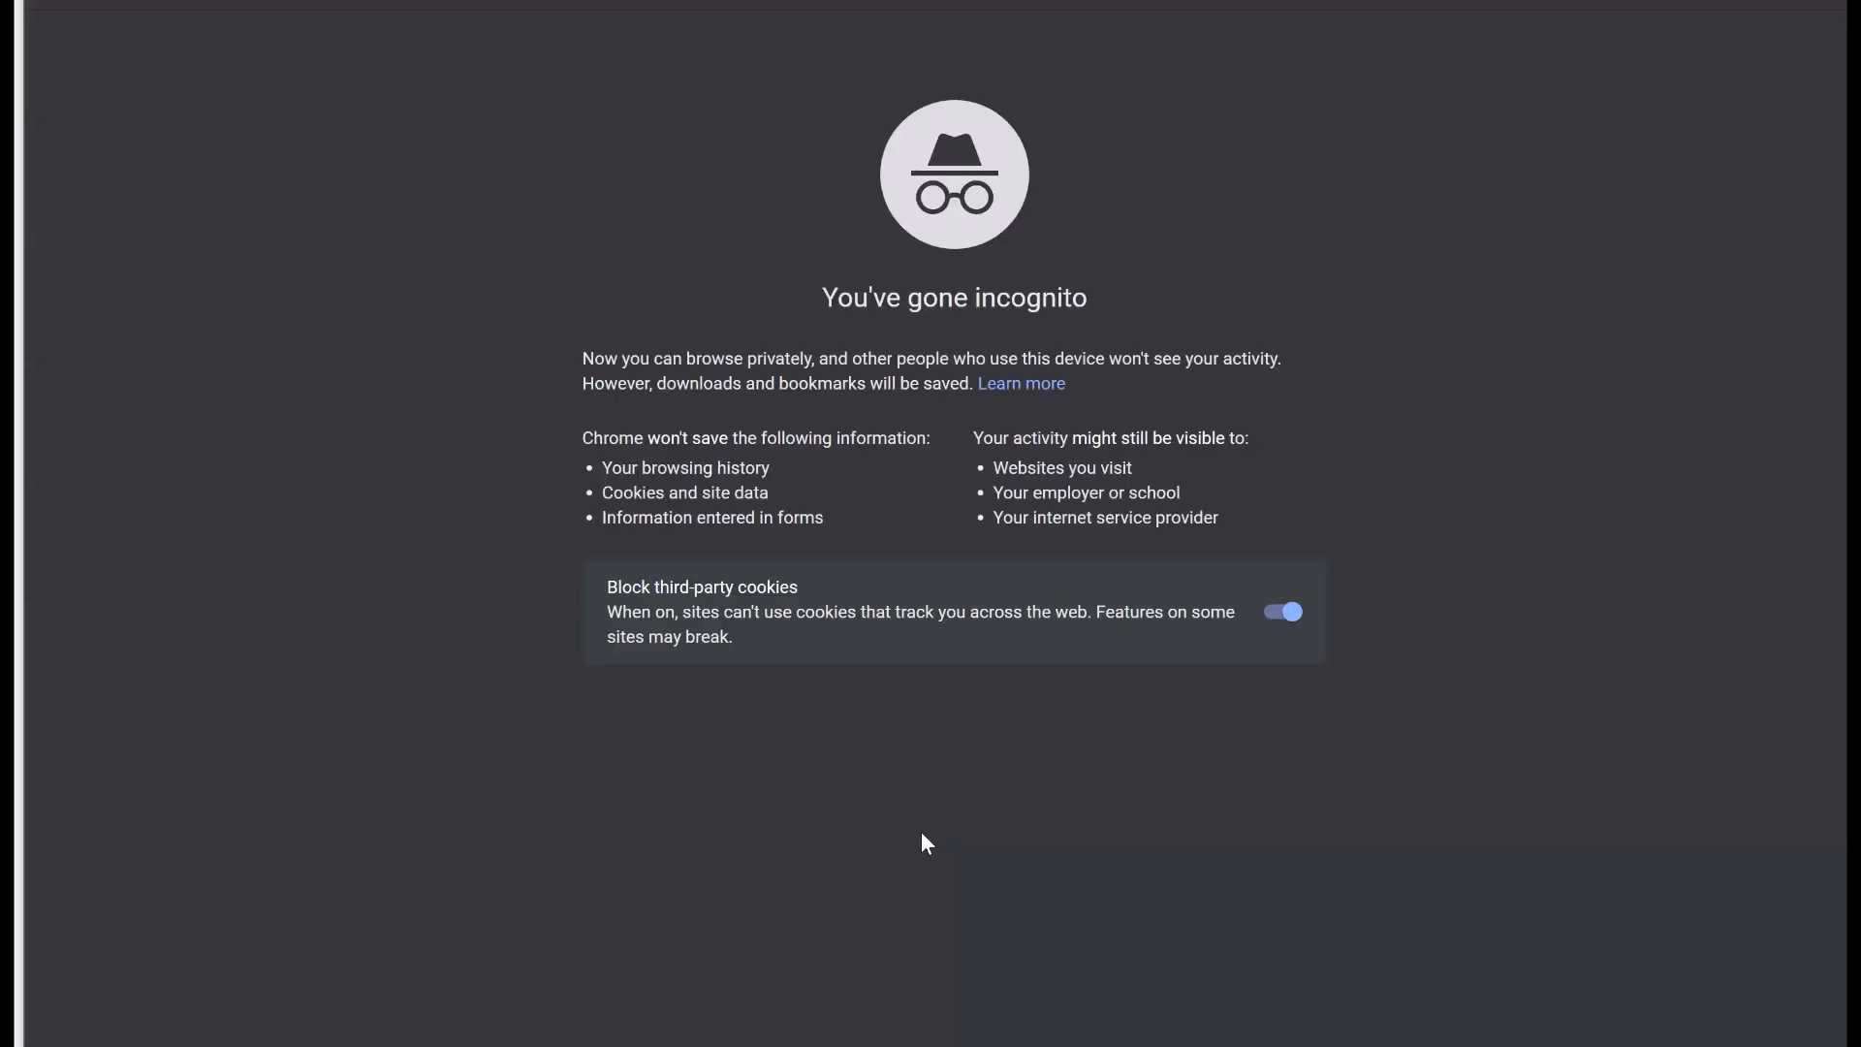
{"action": "key", "text": "ctrl+v"}
{"action": "key", "text": "Return"}
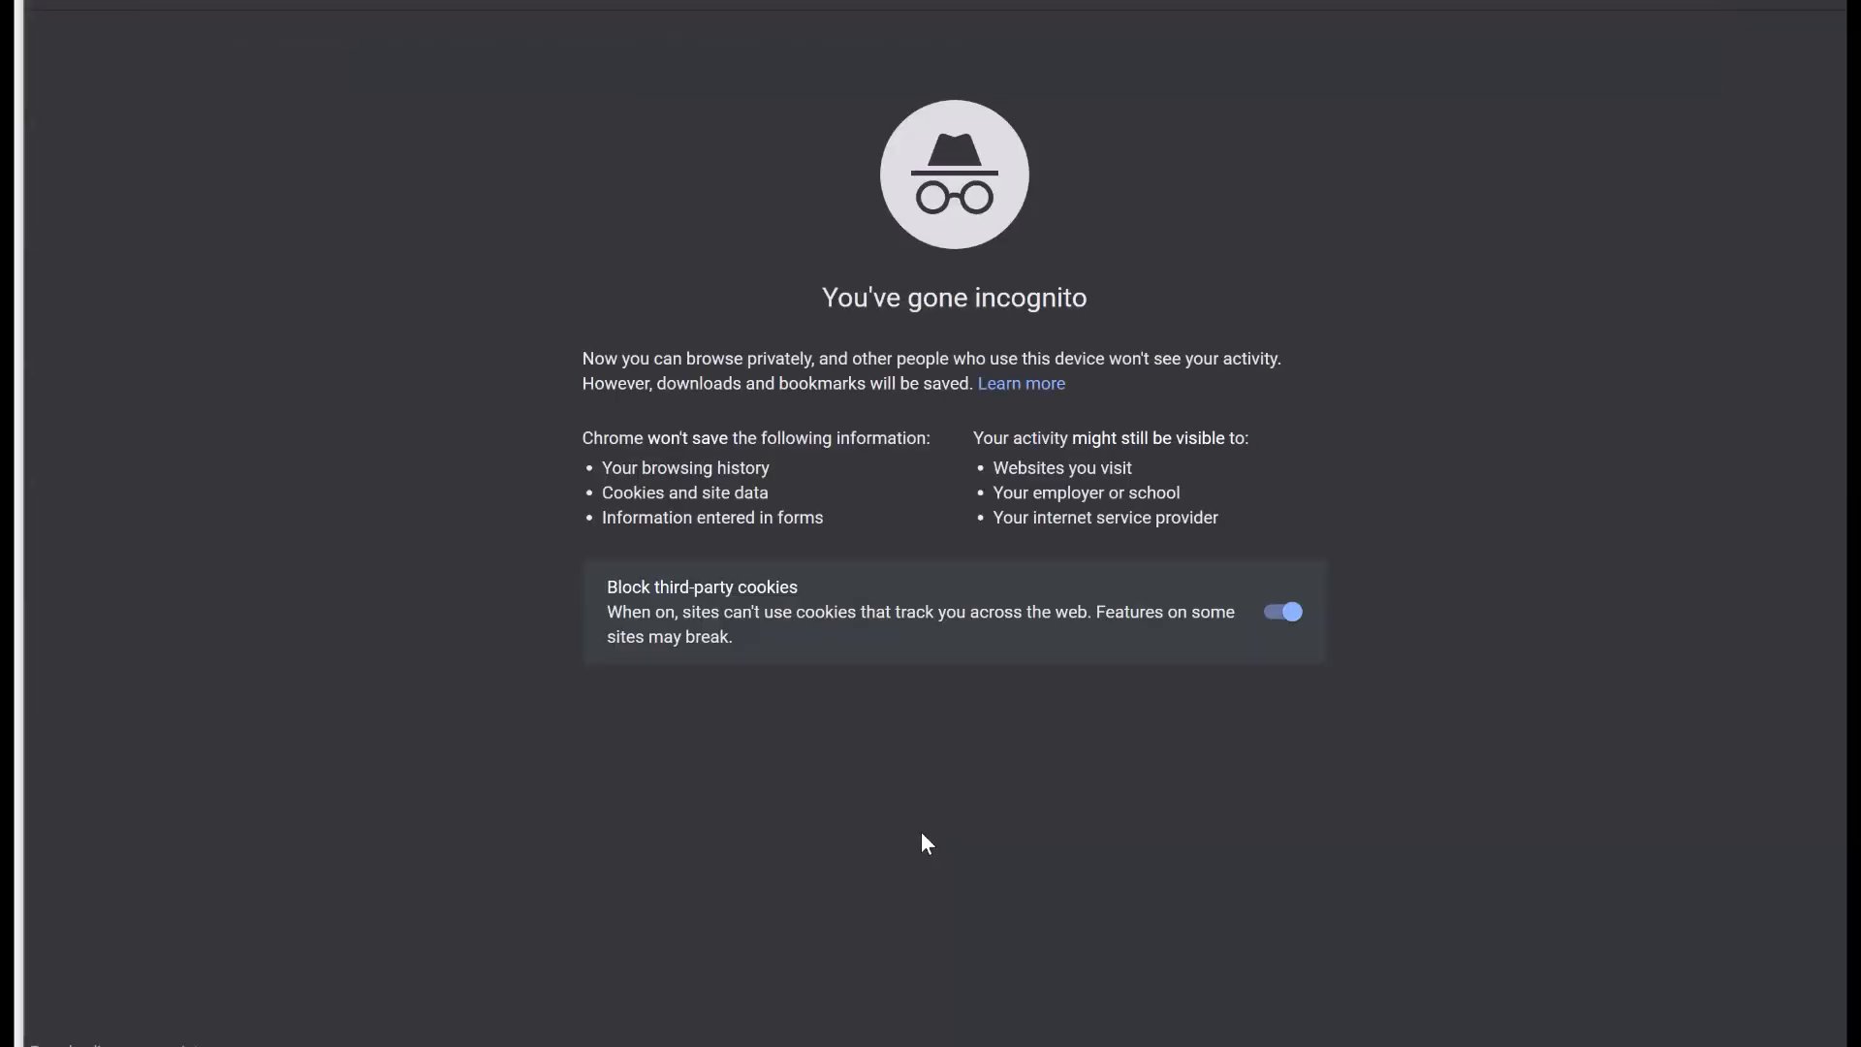